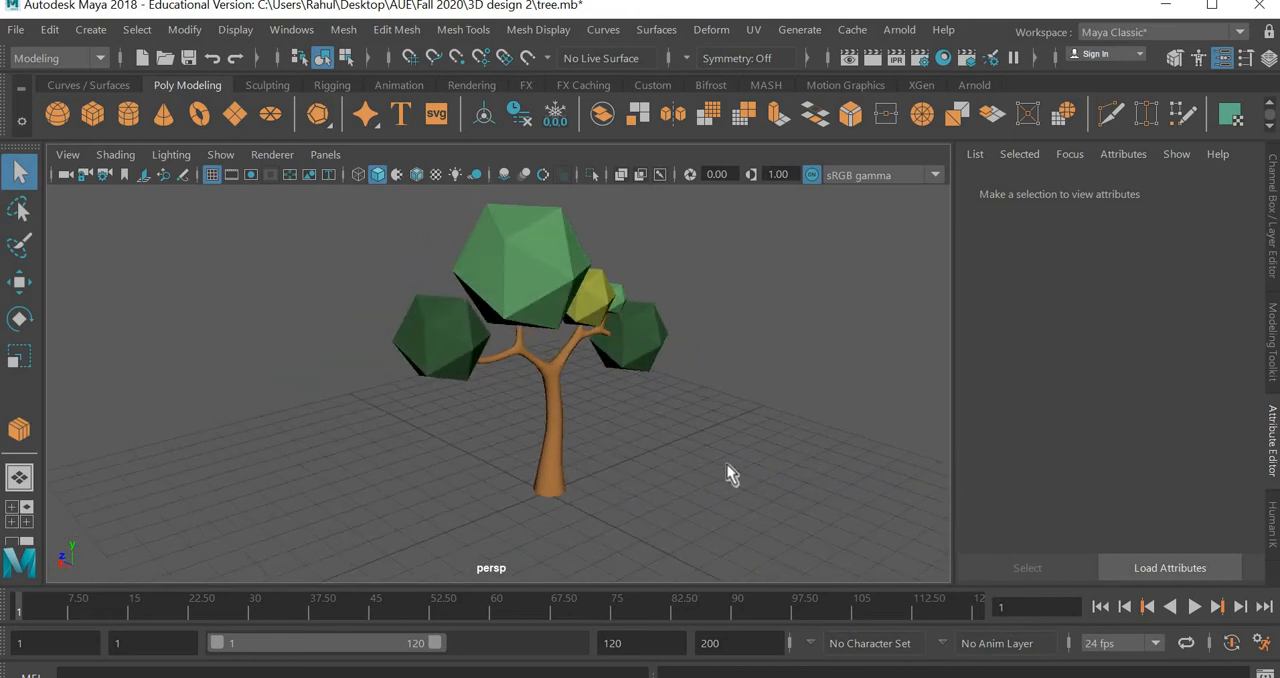
Examine the finished low-poly tree model from different angles and distances
{"action": "middle_click_drag", "start_coordinate": [727, 465], "coordinate": [672, 471], "text": "alt"}
{"action": "scroll", "coordinate": [644, 477], "scroll_direction": "up", "scroll_amount": 3}
{"action": "scroll", "coordinate": [644, 477], "scroll_direction": "up", "scroll_amount": 1}
{"action": "scroll", "coordinate": [644, 477], "scroll_direction": "down", "scroll_amount": 1}
{"action": "mouse_move", "coordinate": [664, 443]}
{"action": "left_mouse_down", "text": "alt"}
{"action": "mouse_move", "coordinate": [357, 443]}
{"action": "mouse_move", "coordinate": [684, 449]}
{"action": "left_mouse_up", "text": "alt"}
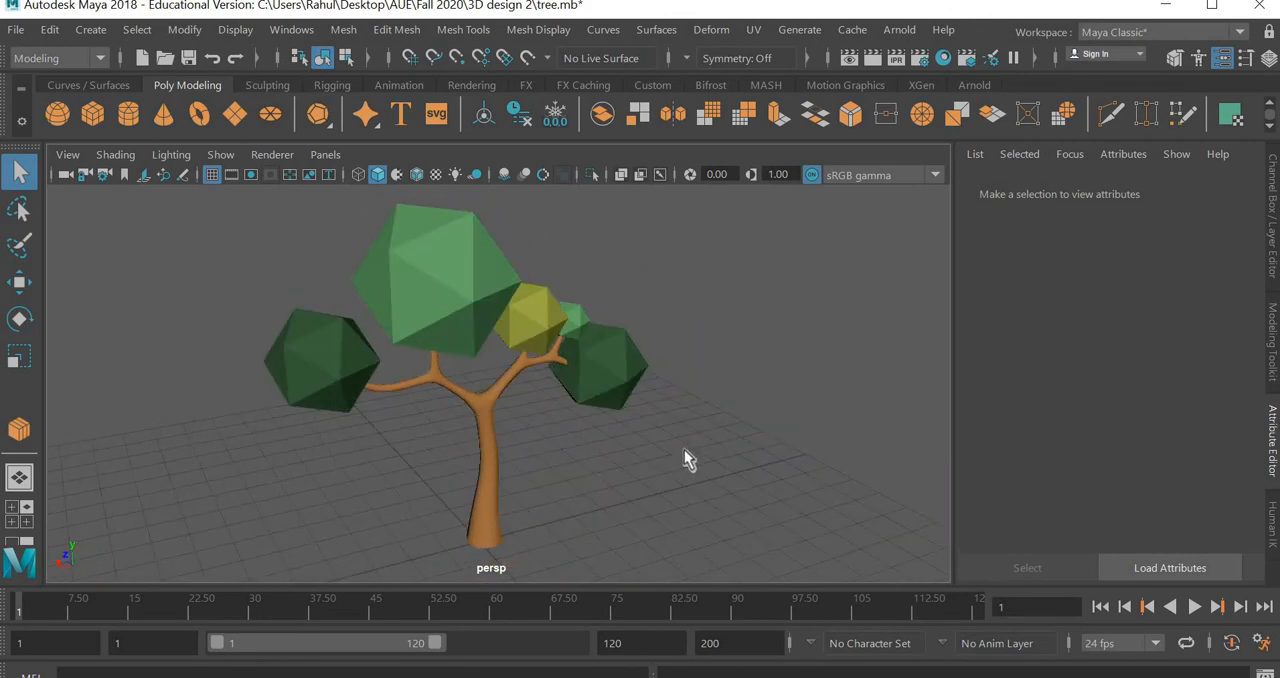
Switch to the Chrome browser in a maximized window and search the web for "low poly tree" images
{"action": "left_click", "coordinate": [550, 676]}
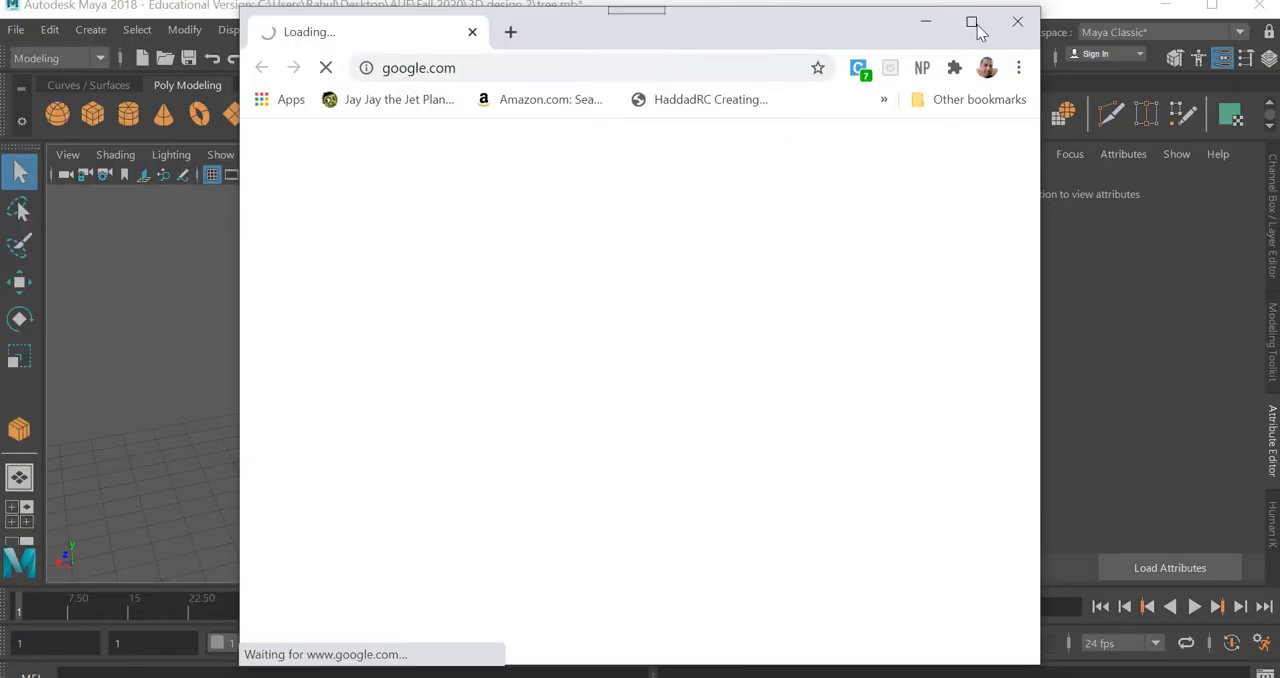
{"action": "left_click", "coordinate": [971, 21]}
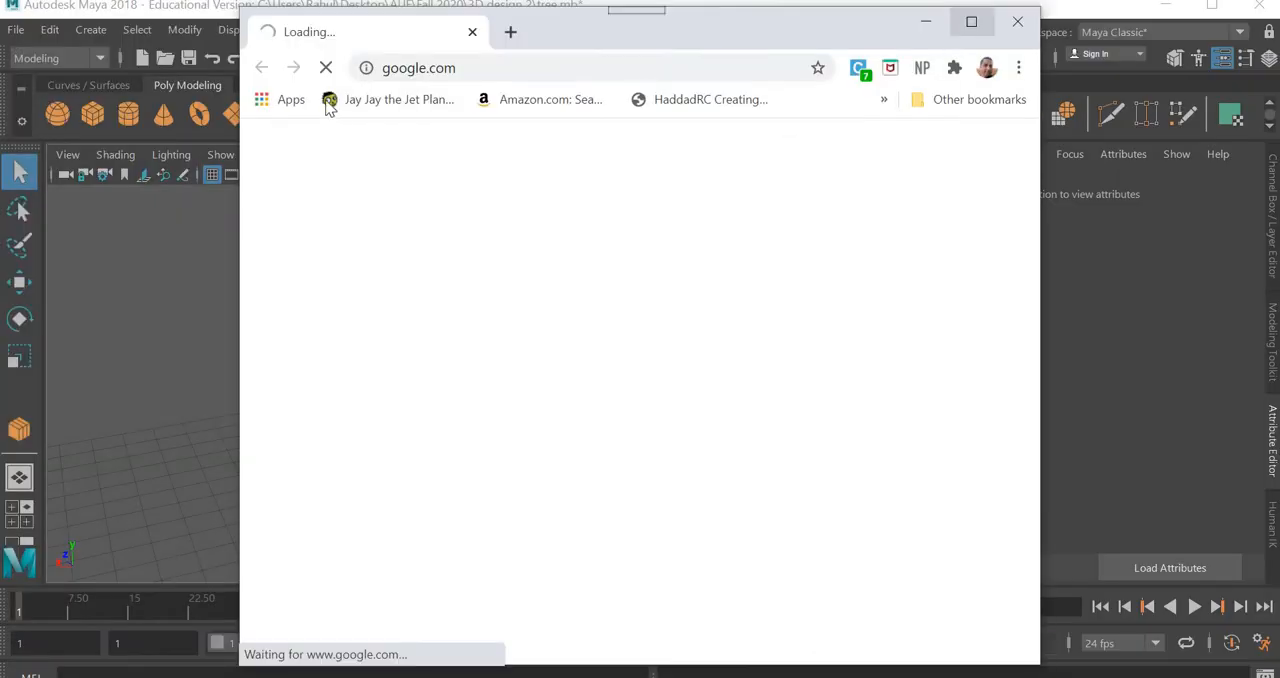
{"action": "left_click", "coordinate": [319, 47]}
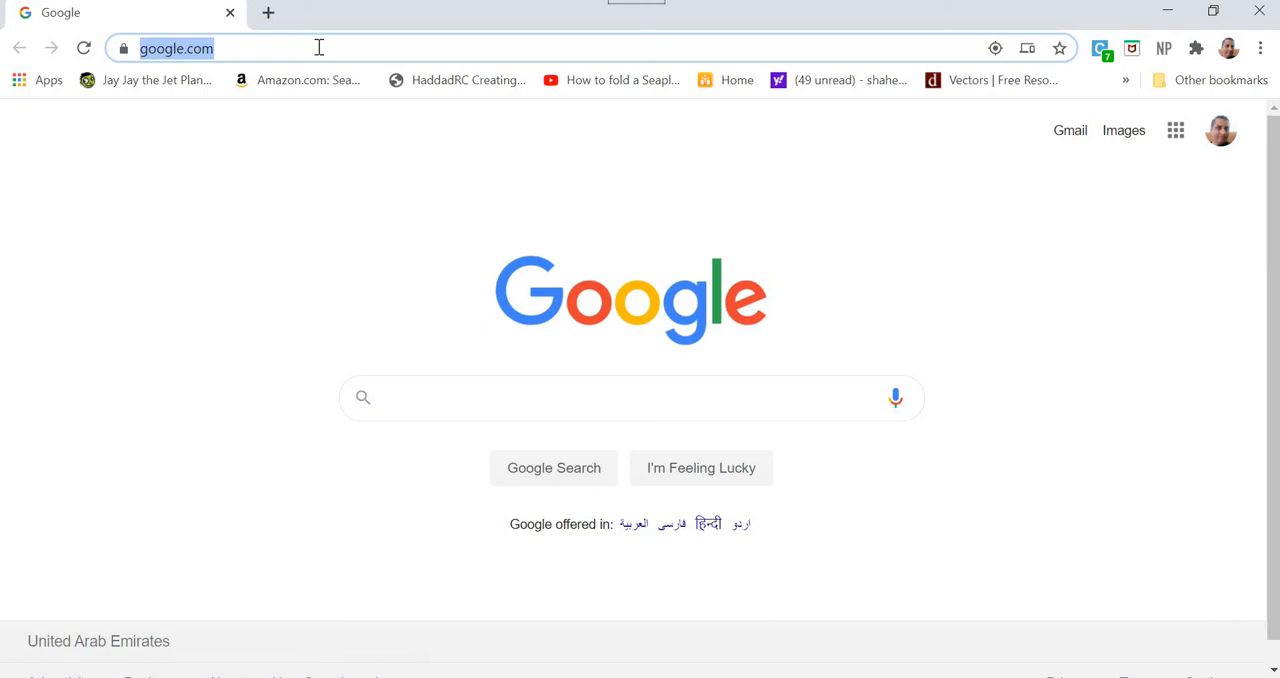
{"action": "type", "text": "loy"}
{"action": "key", "text": "BackSpace"}
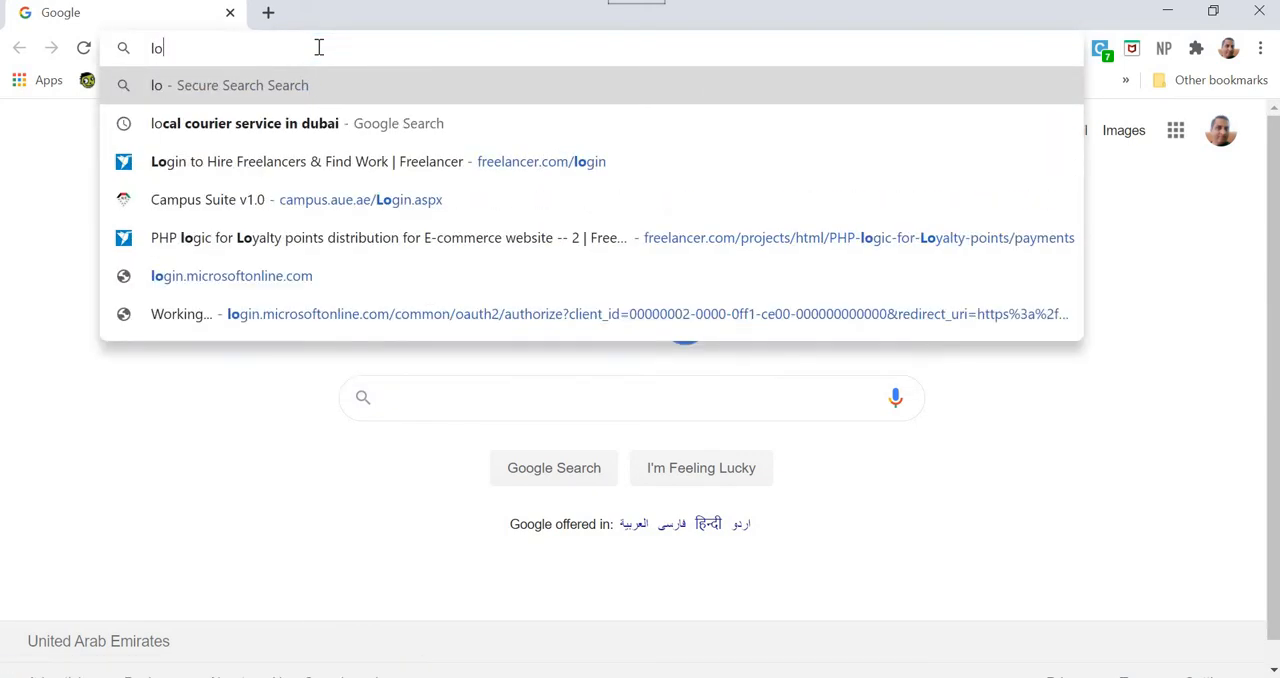
{"action": "type", "text": "w poly t"}
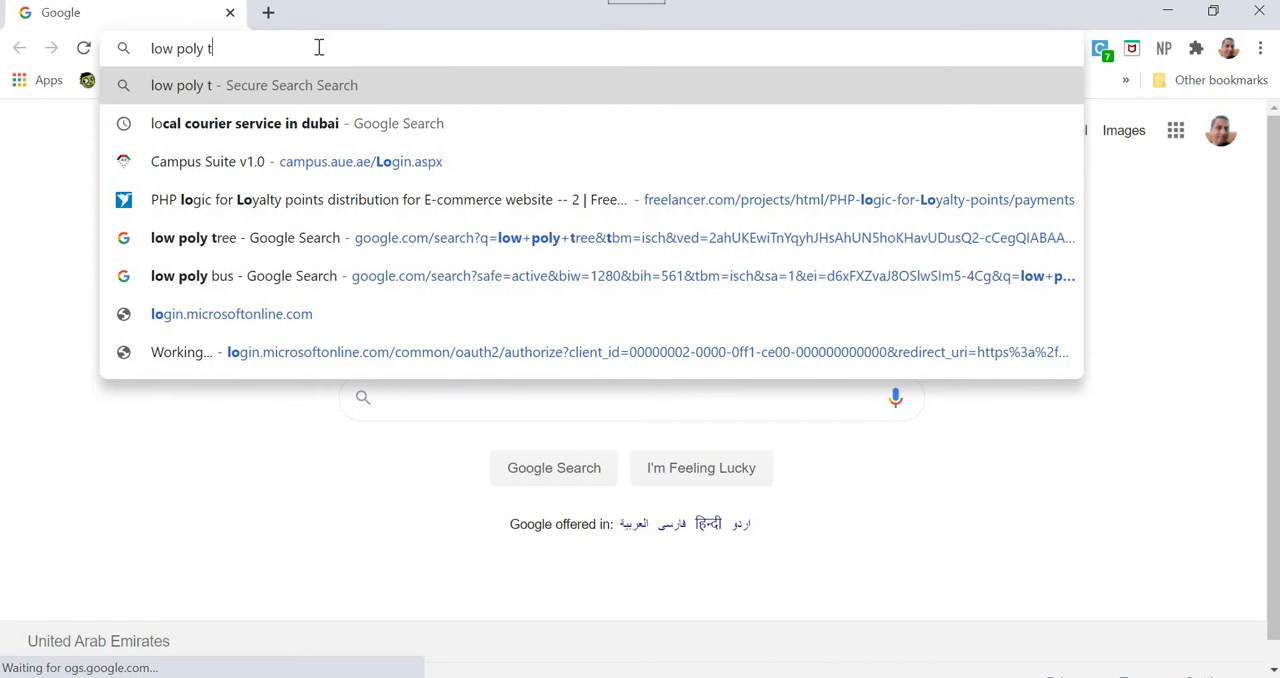
{"action": "type", "text": "ree"}
{"action": "key", "text": "Return"}
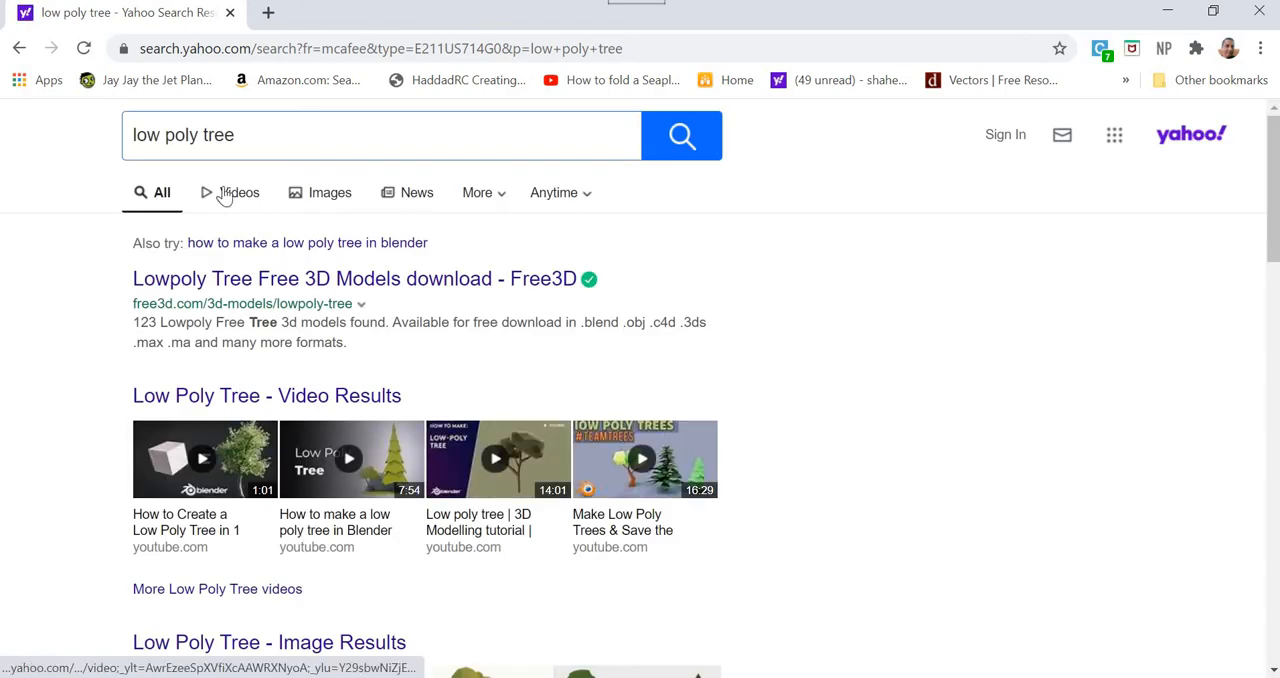
{"action": "left_click", "coordinate": [321, 196]}
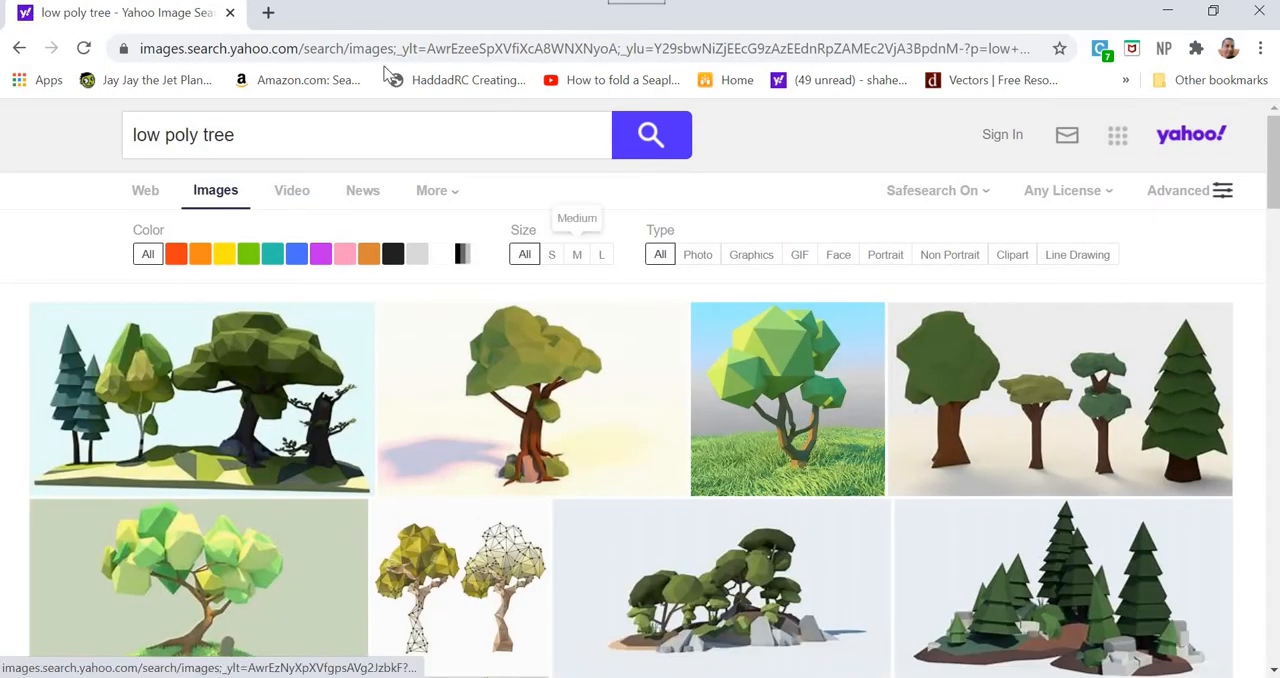
Leave the Yahoo image results and go to google.com in the same browser tab
{"action": "left_click", "coordinate": [380, 56]}
{"action": "type", "text": "goo"}
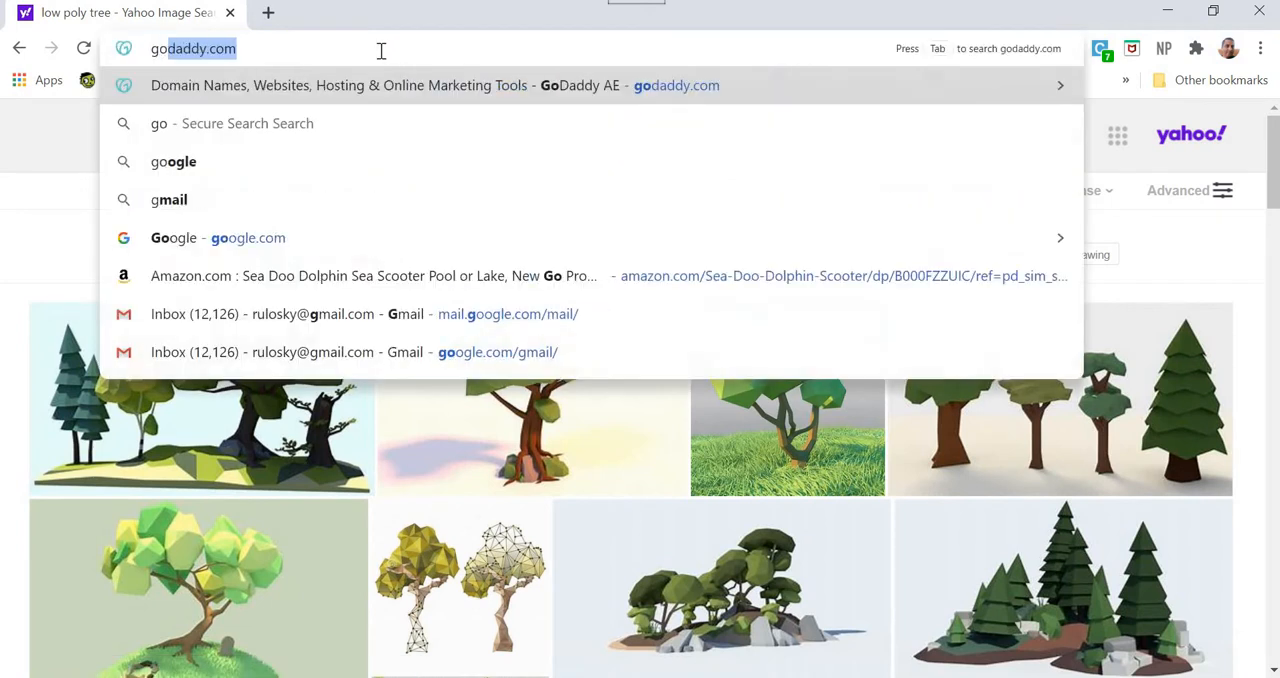
{"action": "key", "text": "BackSpace"}
{"action": "key", "text": "BackSpace"}
{"action": "key", "text": "BackSpace"}
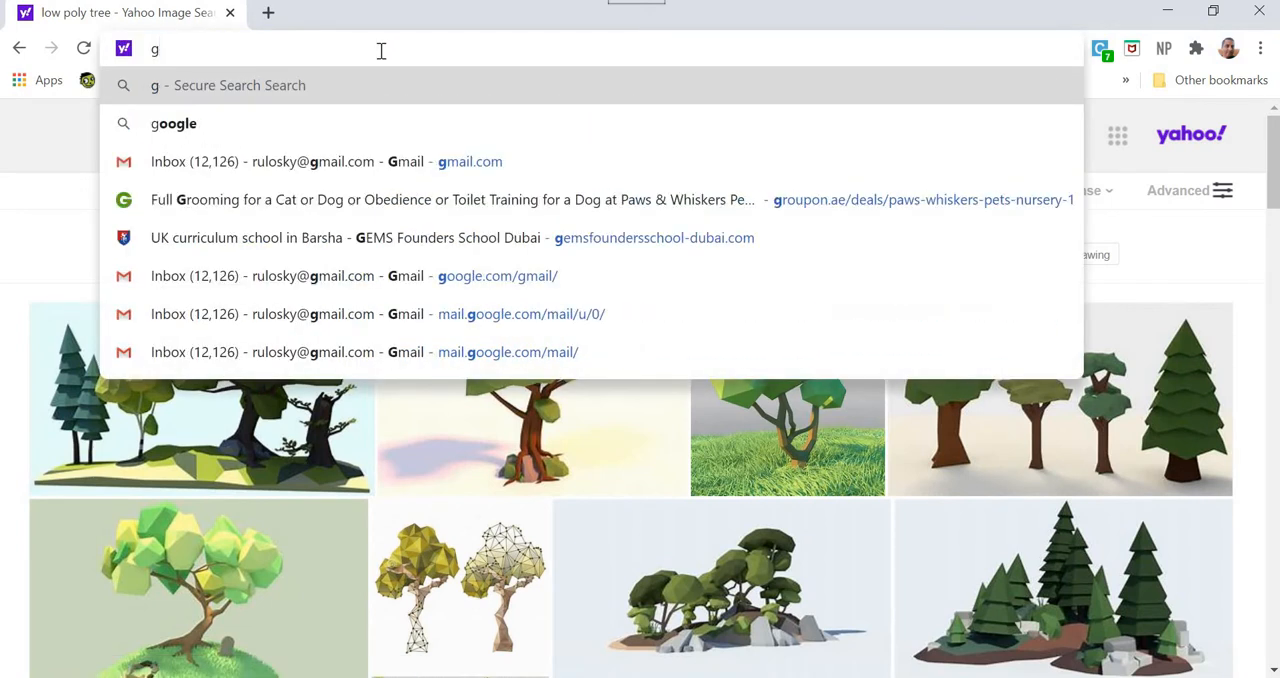
{"action": "type", "text": "oo"}
{"action": "key", "text": "Return"}
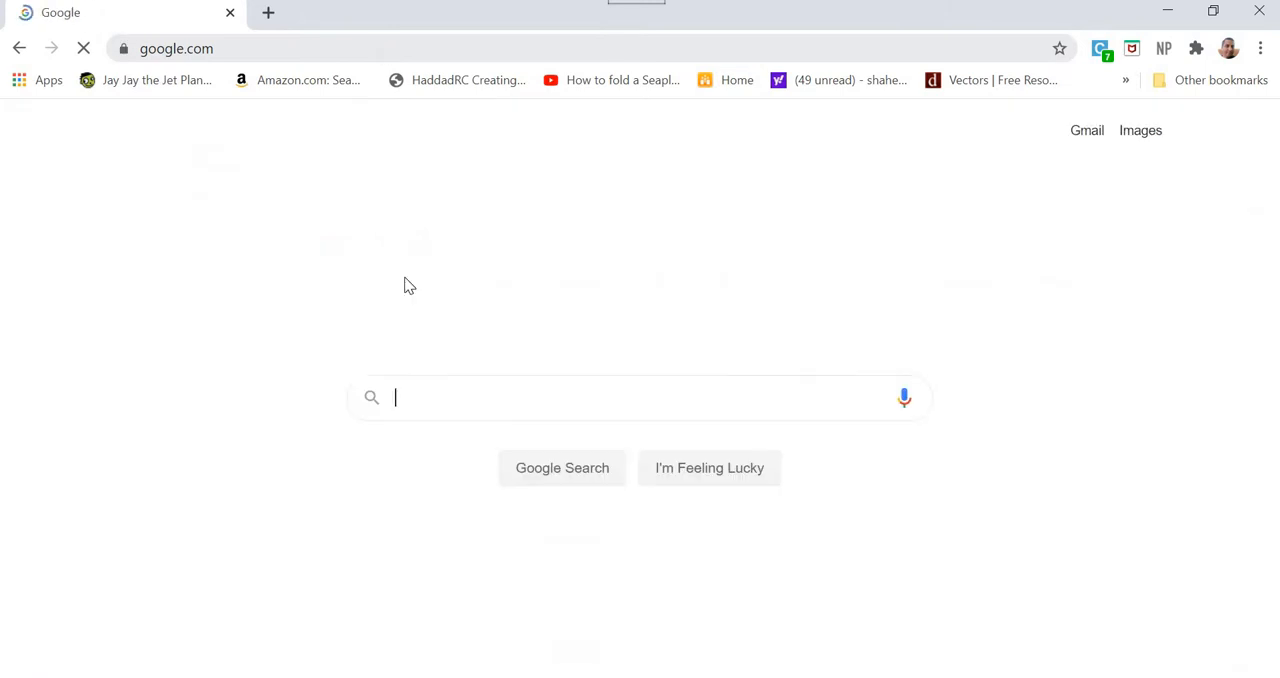
Search Google for "low poly tree" and show the image results
{"action": "type", "text": "low "}
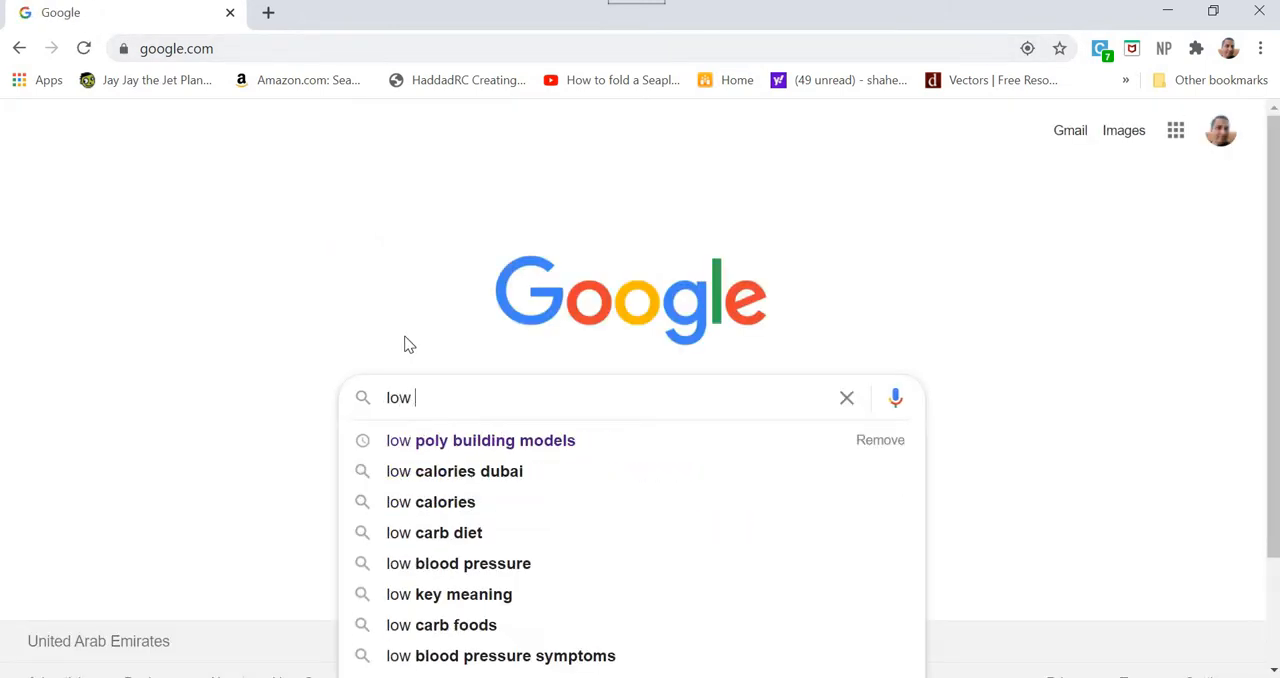
{"action": "type", "text": "poly tree"}
{"action": "key", "text": "Return"}
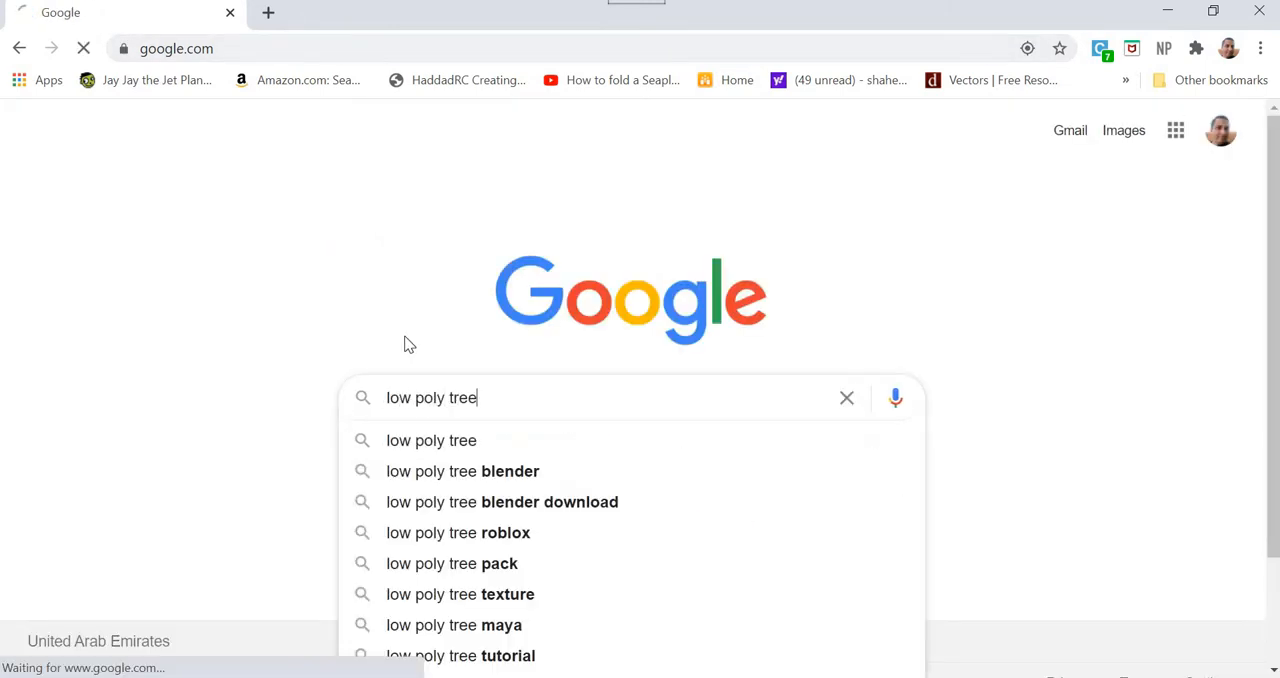
{"action": "left_click", "coordinate": [283, 199]}
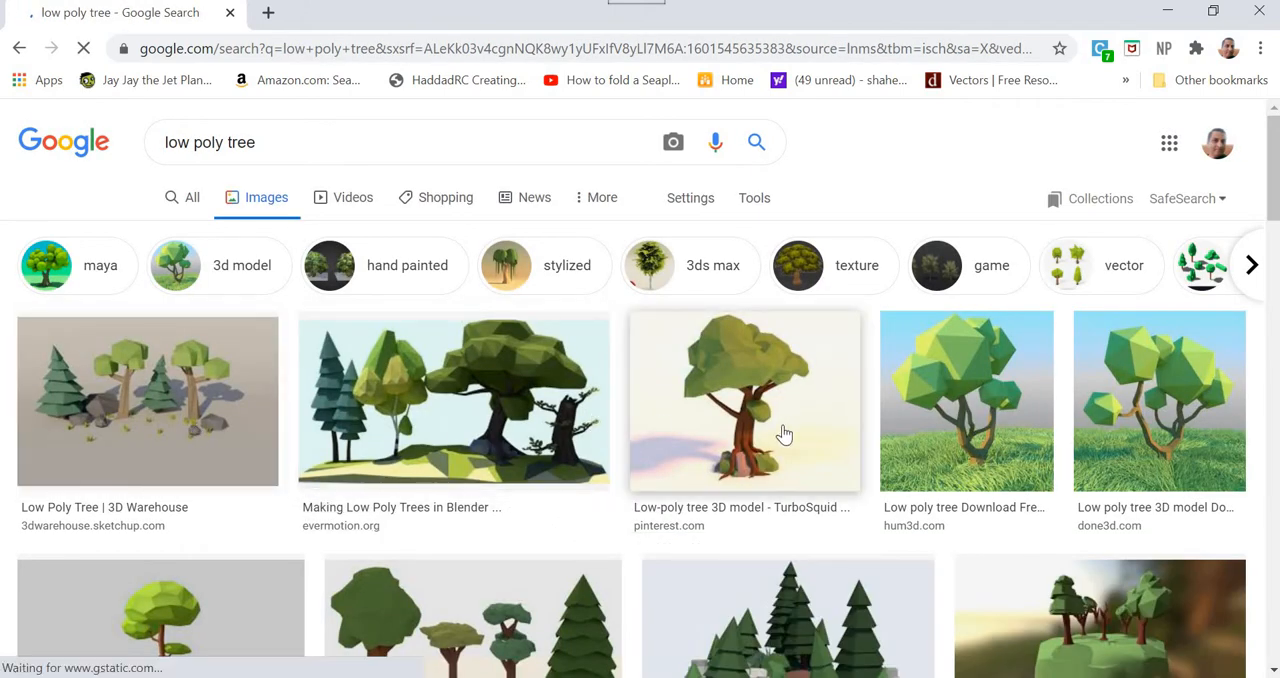
Browse the low poly tree image results for a reference and select the done3d.com tree in the first row
{"action": "scroll", "coordinate": [878, 447], "scroll_direction": "down", "scroll_amount": 4}
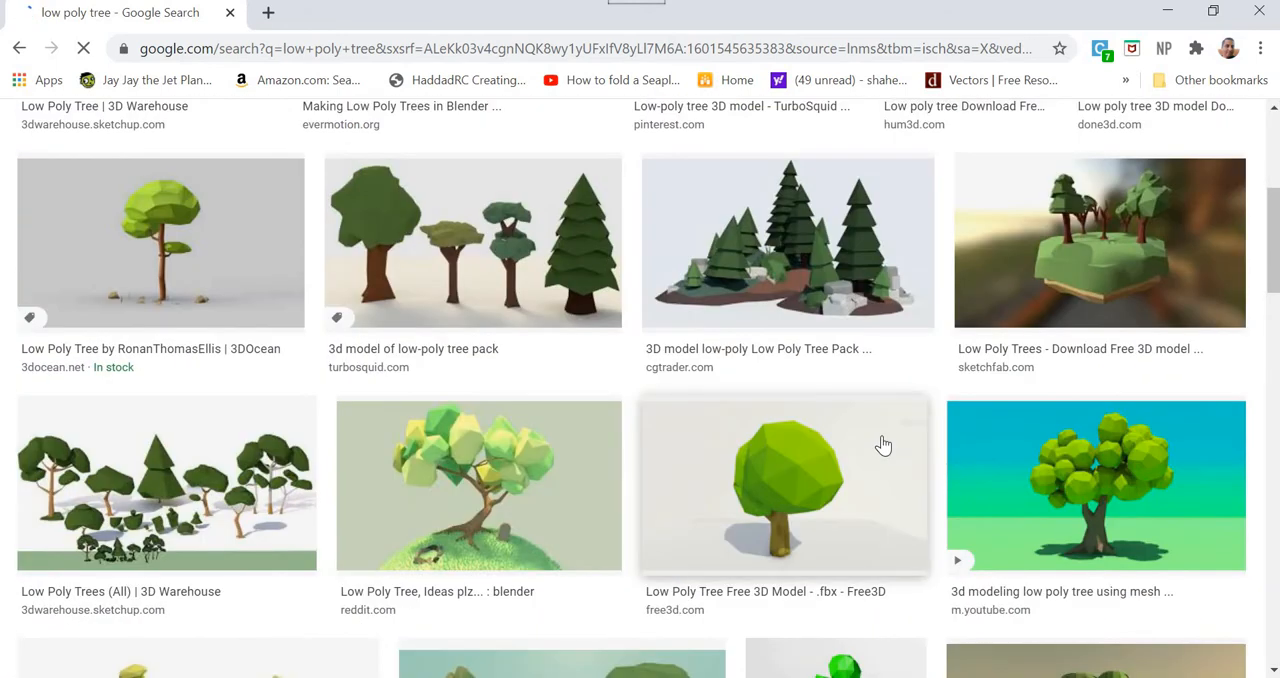
{"action": "scroll", "coordinate": [883, 445], "scroll_direction": "down", "scroll_amount": 3}
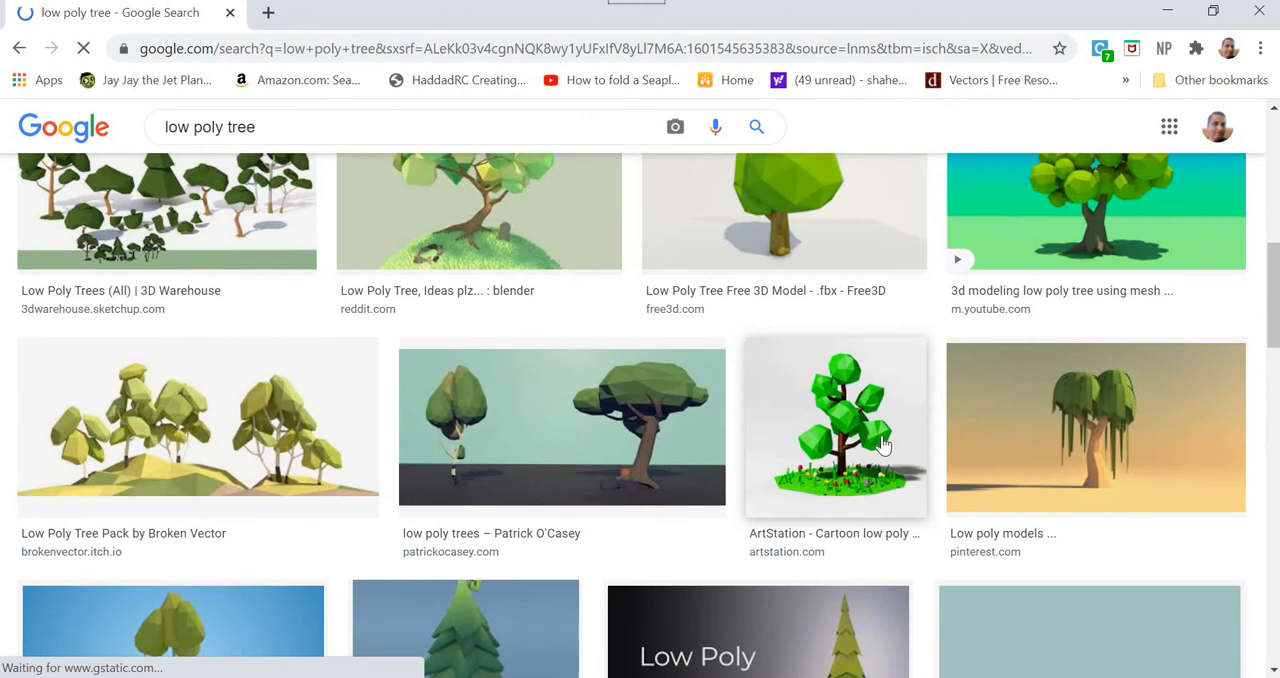
{"action": "scroll", "coordinate": [883, 445], "scroll_direction": "down", "scroll_amount": 3}
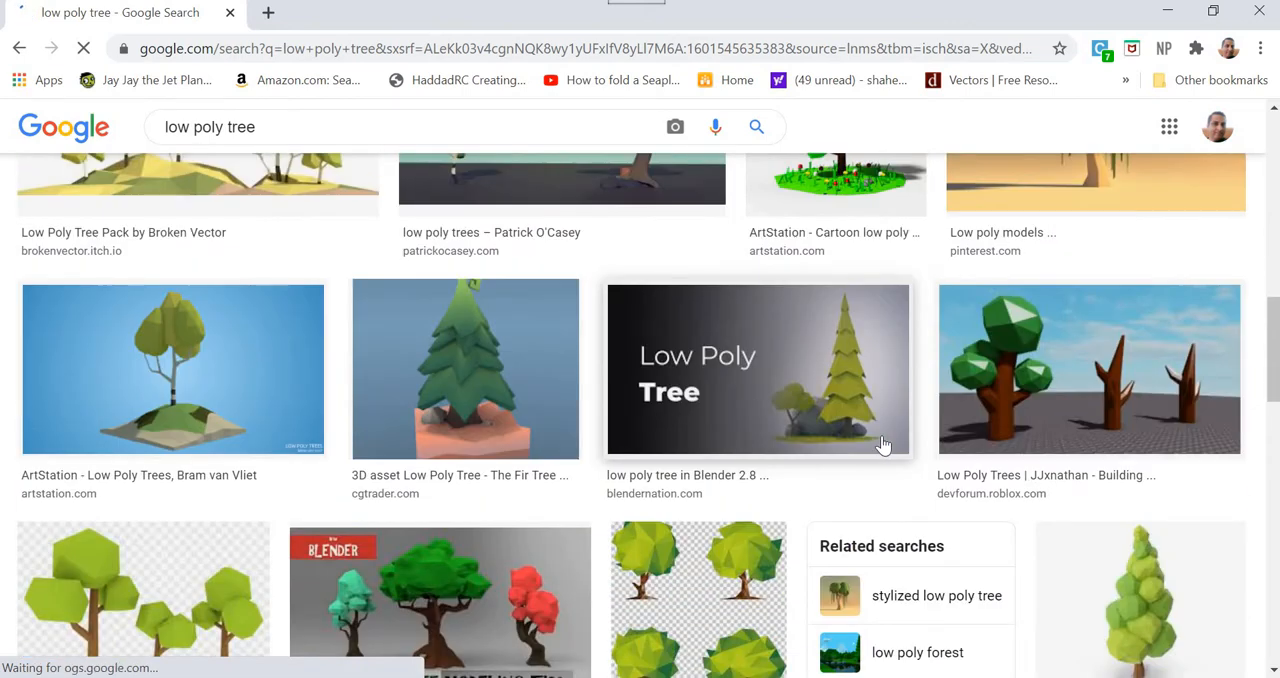
{"action": "scroll", "coordinate": [883, 445], "scroll_direction": "down", "scroll_amount": 8}
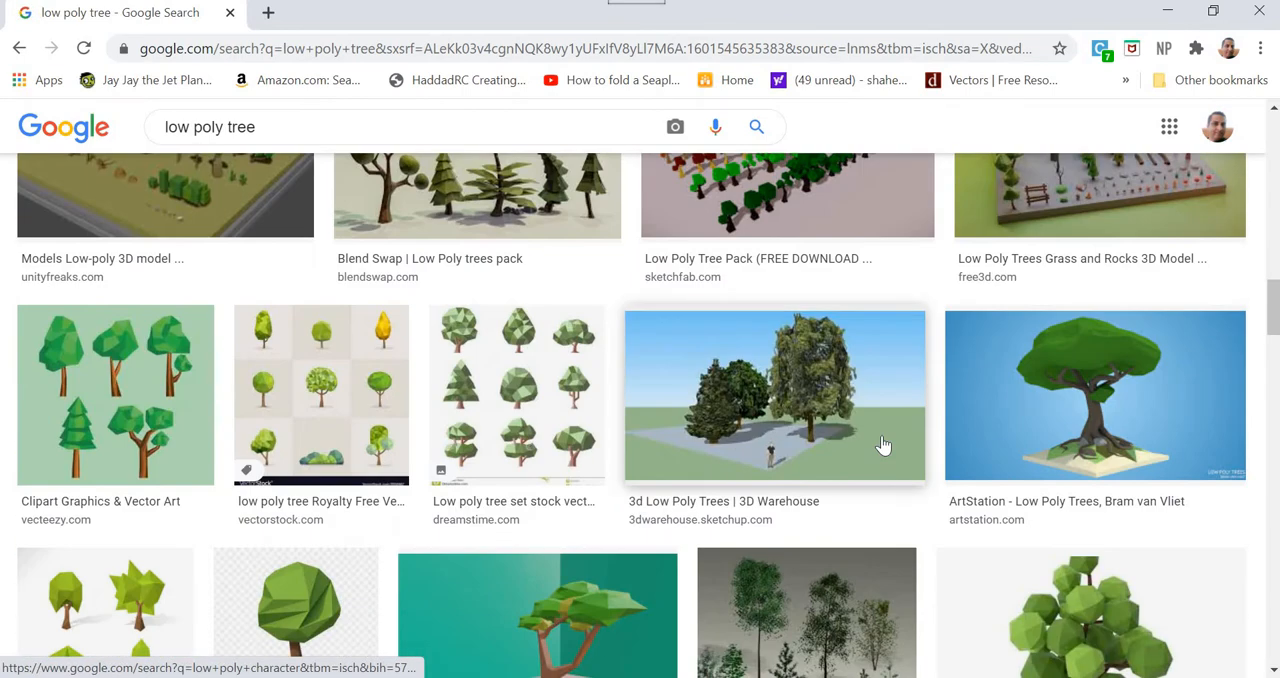
{"action": "scroll", "coordinate": [883, 445], "scroll_direction": "down", "scroll_amount": 4}
{"action": "scroll", "coordinate": [883, 445], "scroll_direction": "down", "scroll_amount": 4}
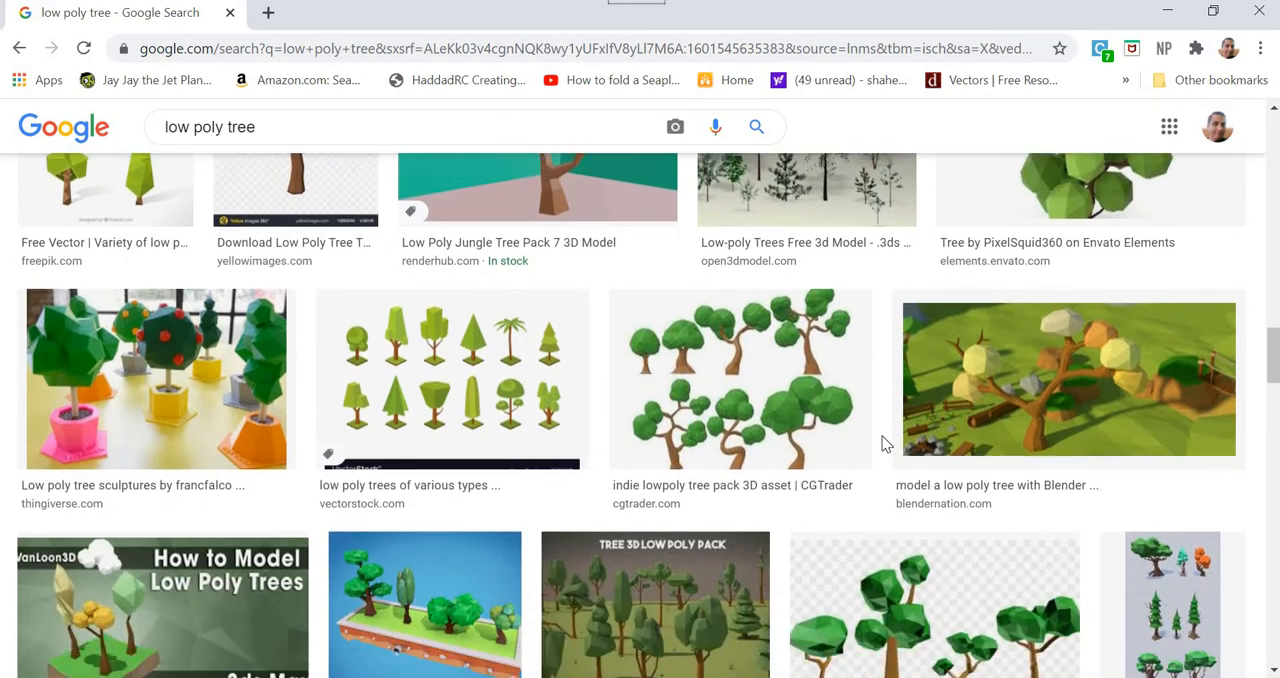
{"action": "scroll", "coordinate": [883, 445], "scroll_direction": "down", "scroll_amount": 5}
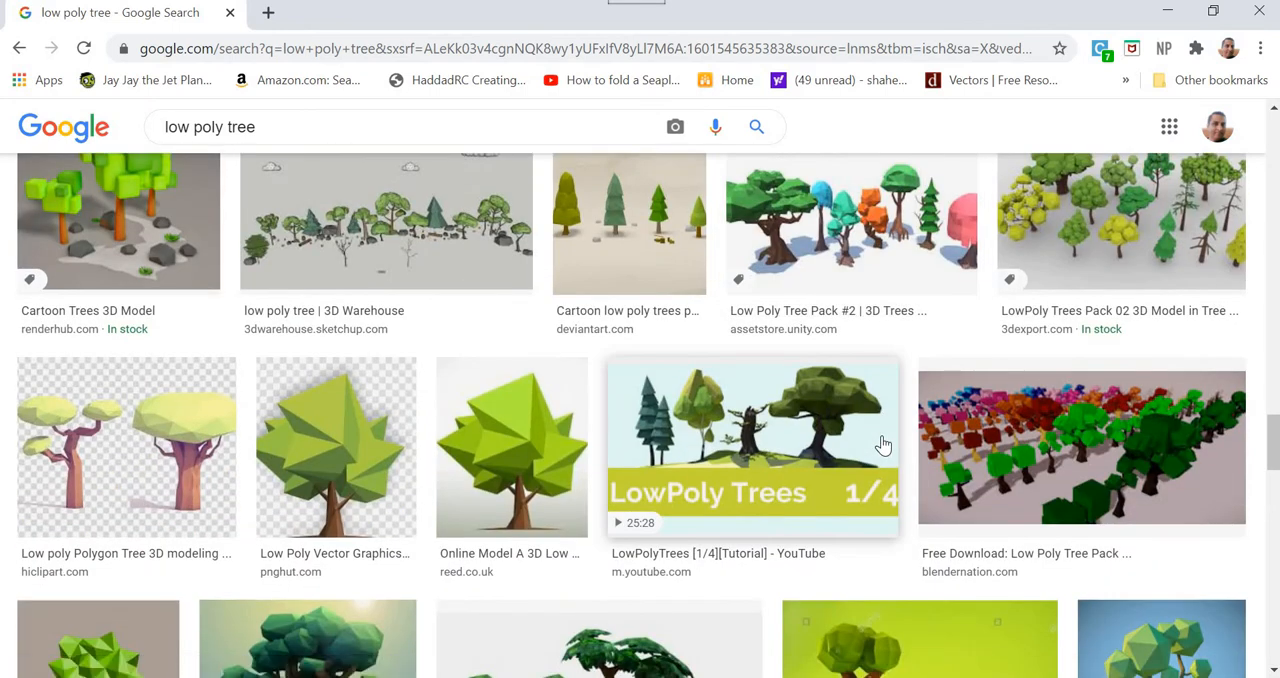
{"action": "scroll", "coordinate": [883, 445], "scroll_direction": "down", "scroll_amount": 3}
{"action": "scroll", "coordinate": [883, 445], "scroll_direction": "down", "scroll_amount": 6}
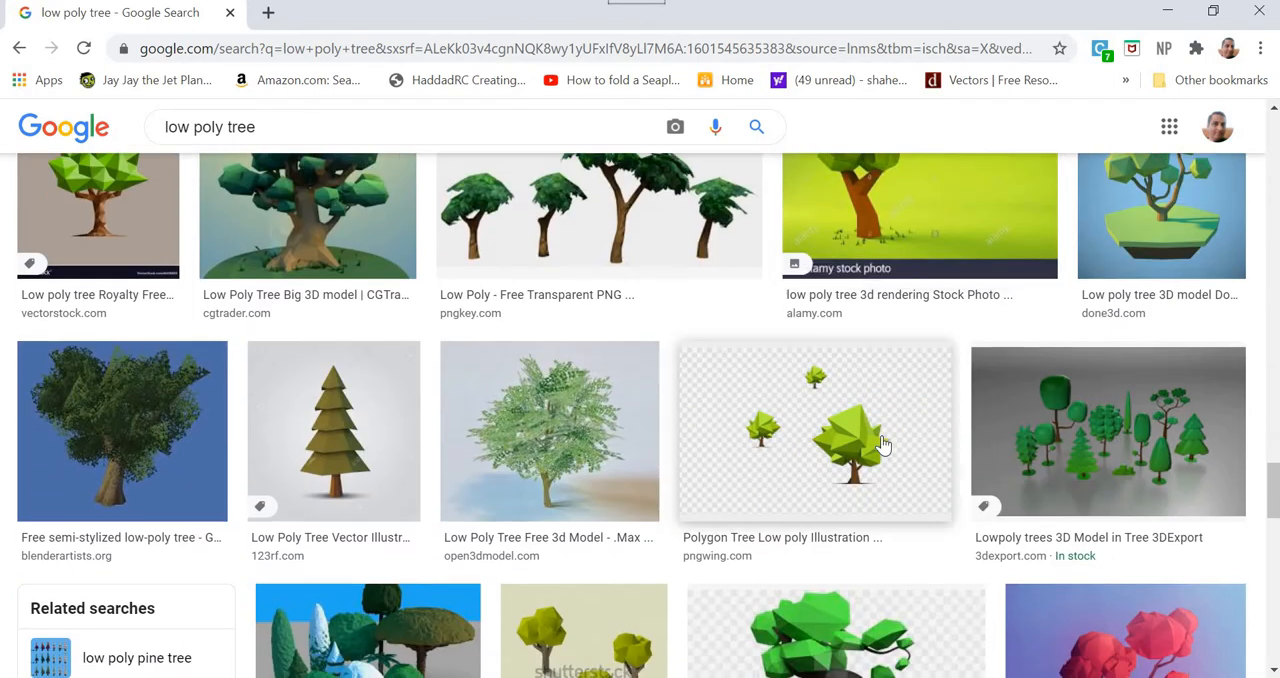
{"action": "scroll", "coordinate": [883, 445], "scroll_direction": "down", "scroll_amount": 2}
{"action": "scroll", "coordinate": [883, 445], "scroll_direction": "down", "scroll_amount": 2}
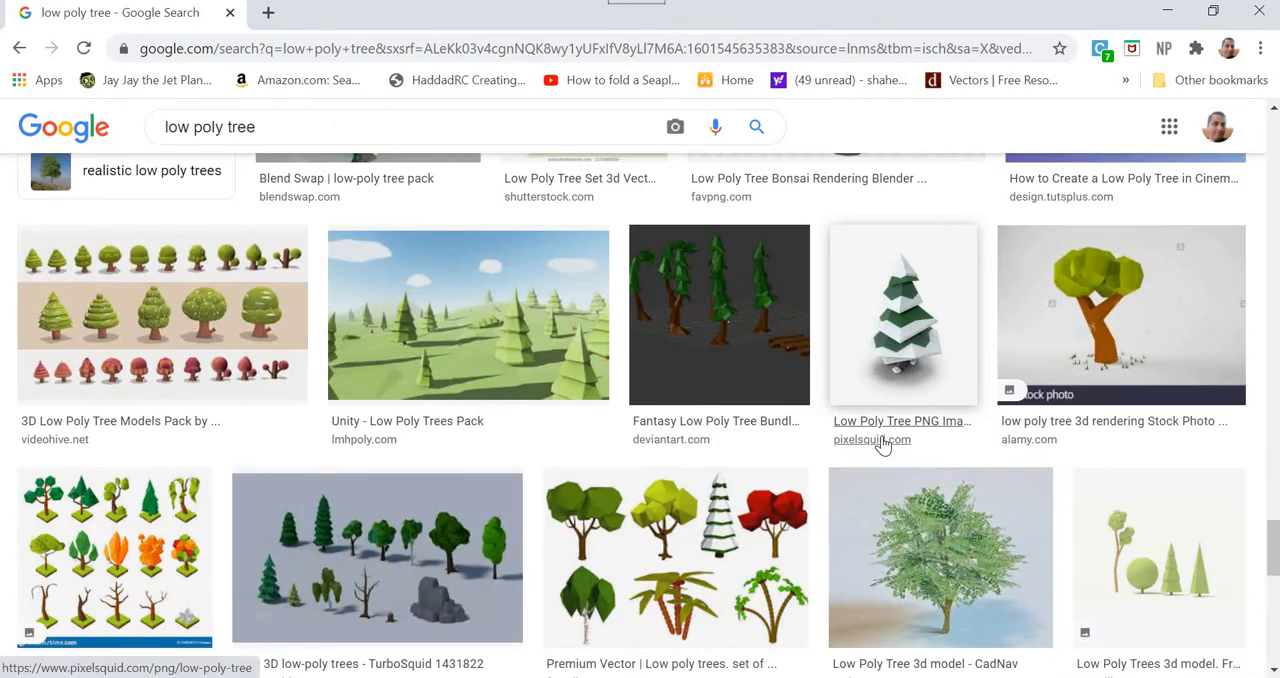
{"action": "scroll", "coordinate": [883, 445], "scroll_direction": "down", "scroll_amount": 3}
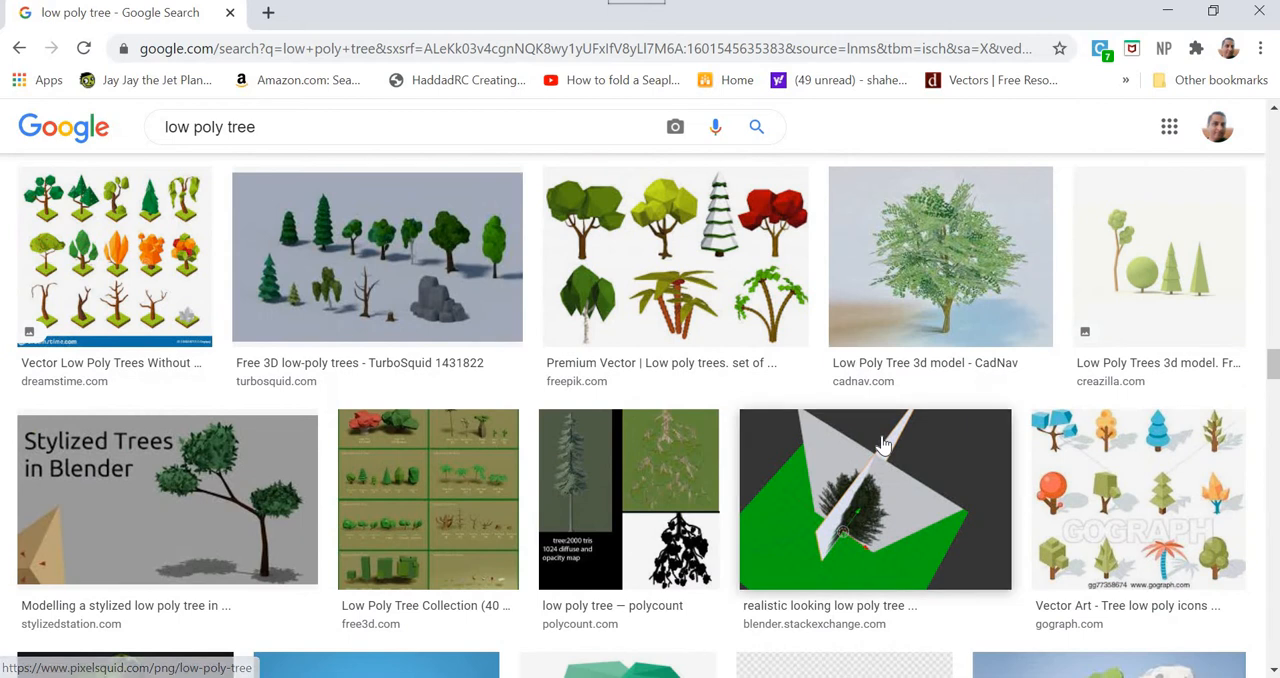
{"action": "scroll", "coordinate": [883, 445], "scroll_direction": "down", "scroll_amount": 3}
{"action": "scroll", "coordinate": [1147, 407], "scroll_direction": "down", "scroll_amount": 2}
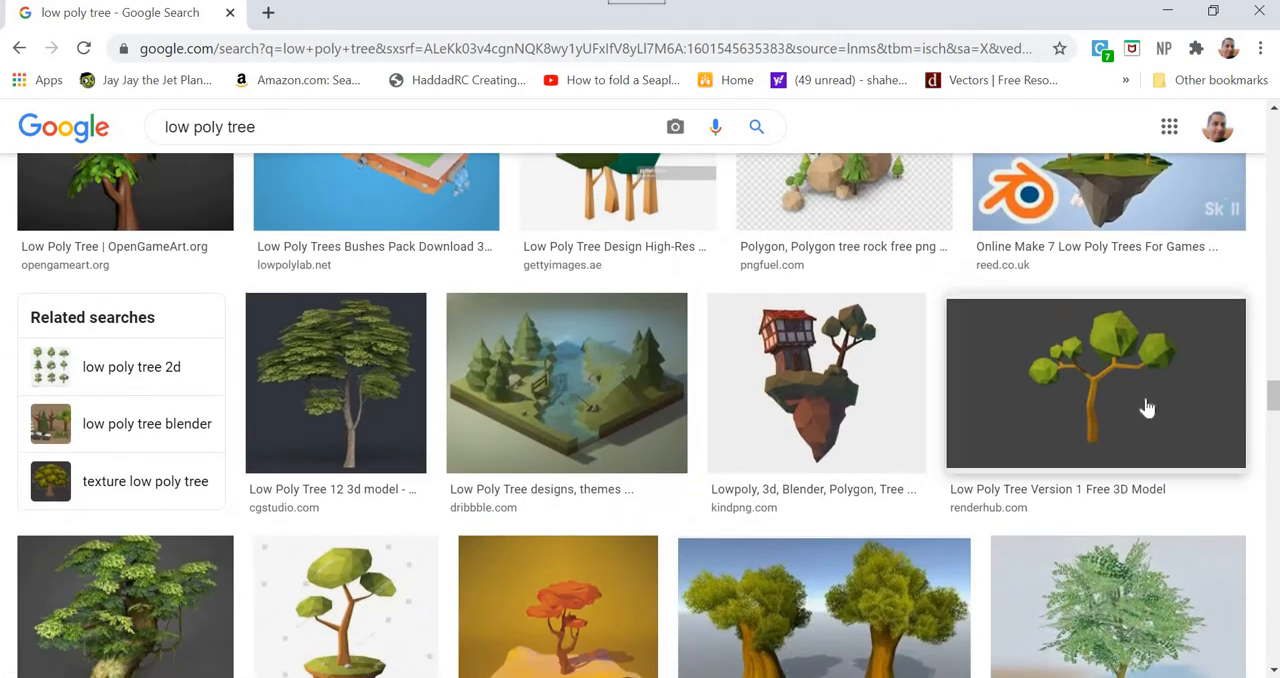
{"action": "scroll", "coordinate": [1134, 404], "scroll_direction": "down", "scroll_amount": 1}
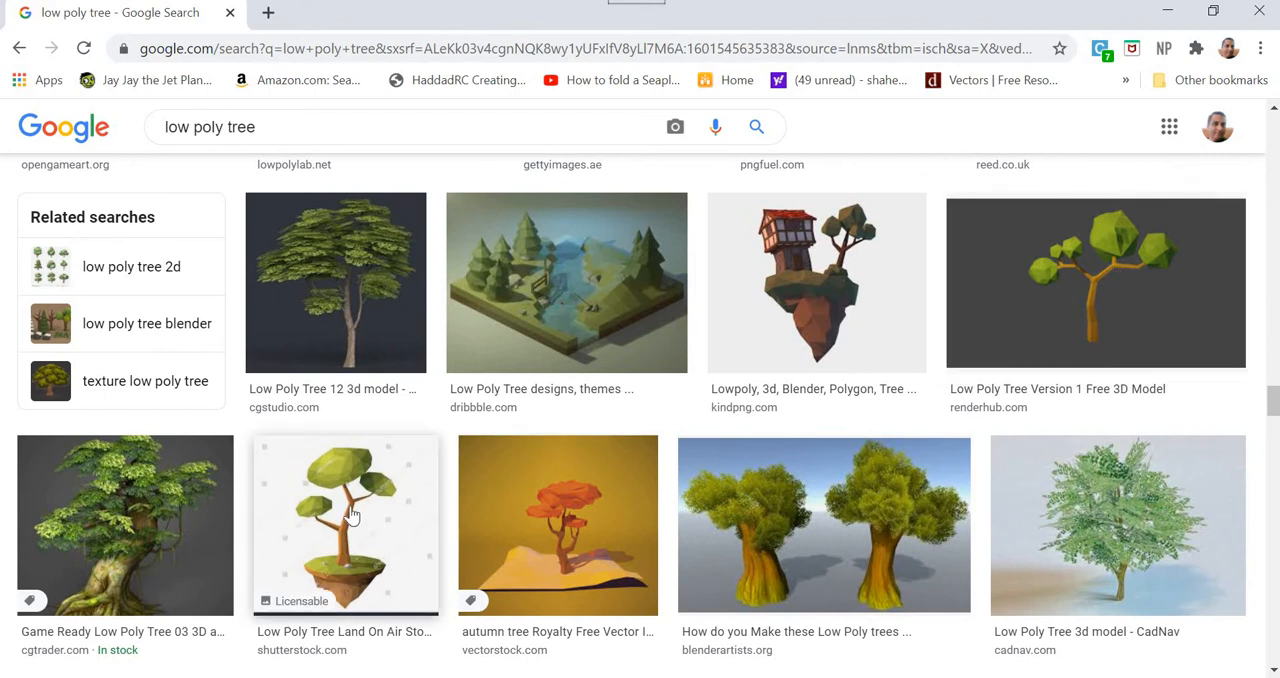
{"action": "scroll", "coordinate": [450, 507], "scroll_direction": "down", "scroll_amount": 5}
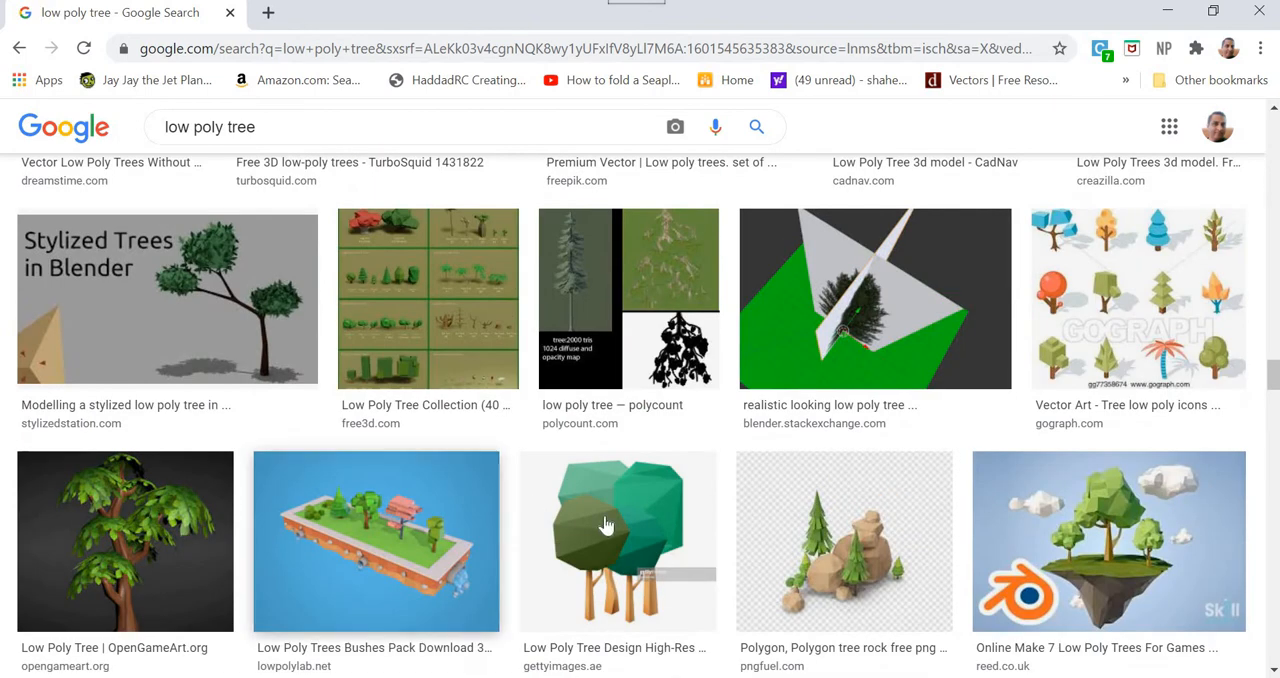
{"action": "scroll", "coordinate": [600, 528], "scroll_direction": "down", "scroll_amount": 5}
{"action": "scroll", "coordinate": [587, 541], "scroll_direction": "down", "scroll_amount": 15}
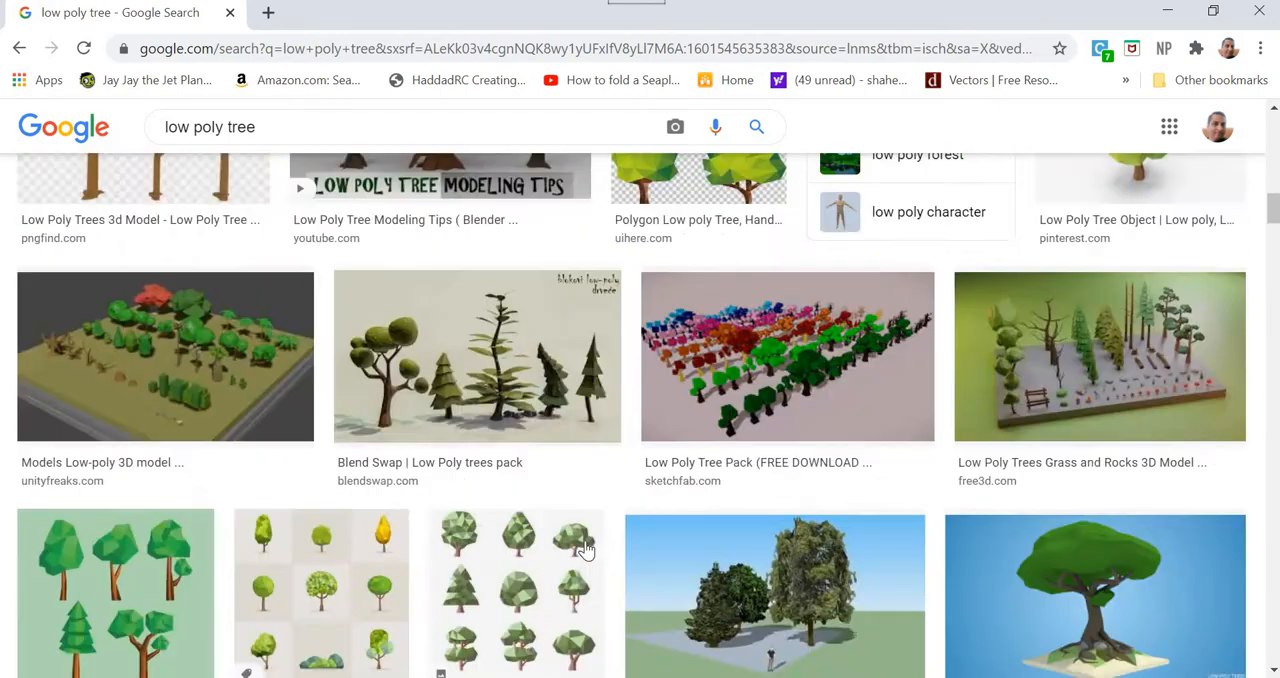
{"action": "scroll", "coordinate": [587, 549], "scroll_direction": "up", "scroll_amount": 20}
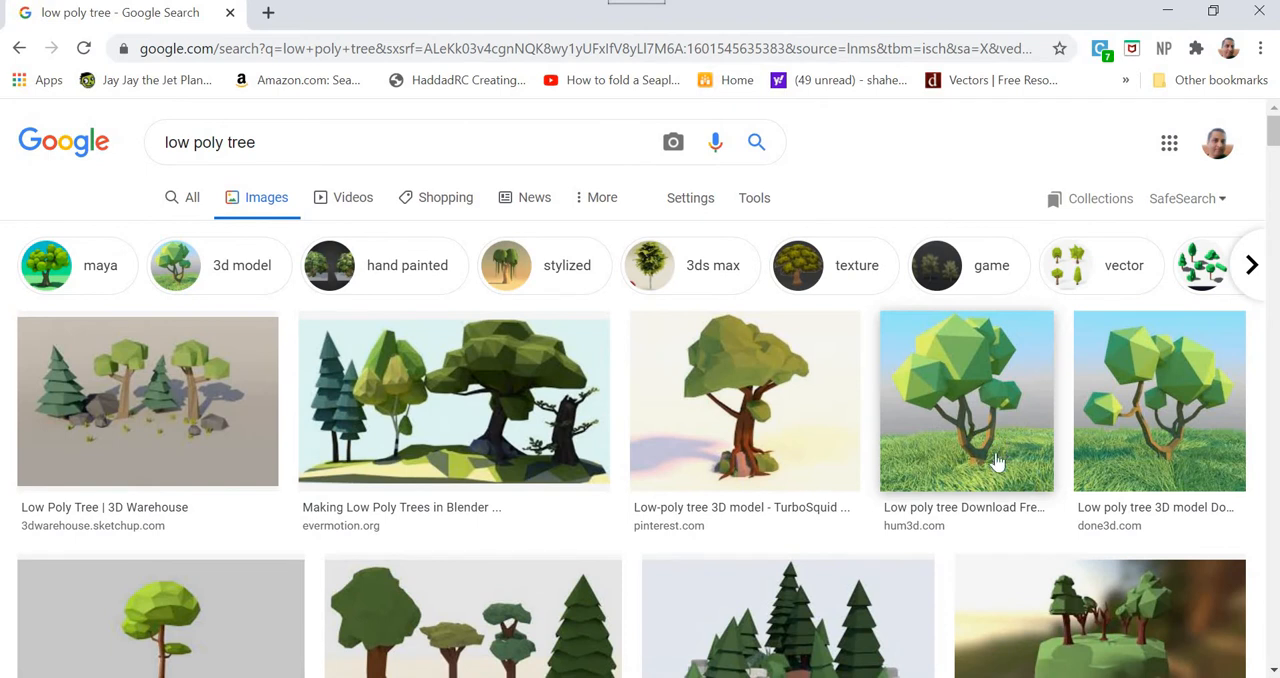
{"action": "left_click", "coordinate": [1164, 449]}
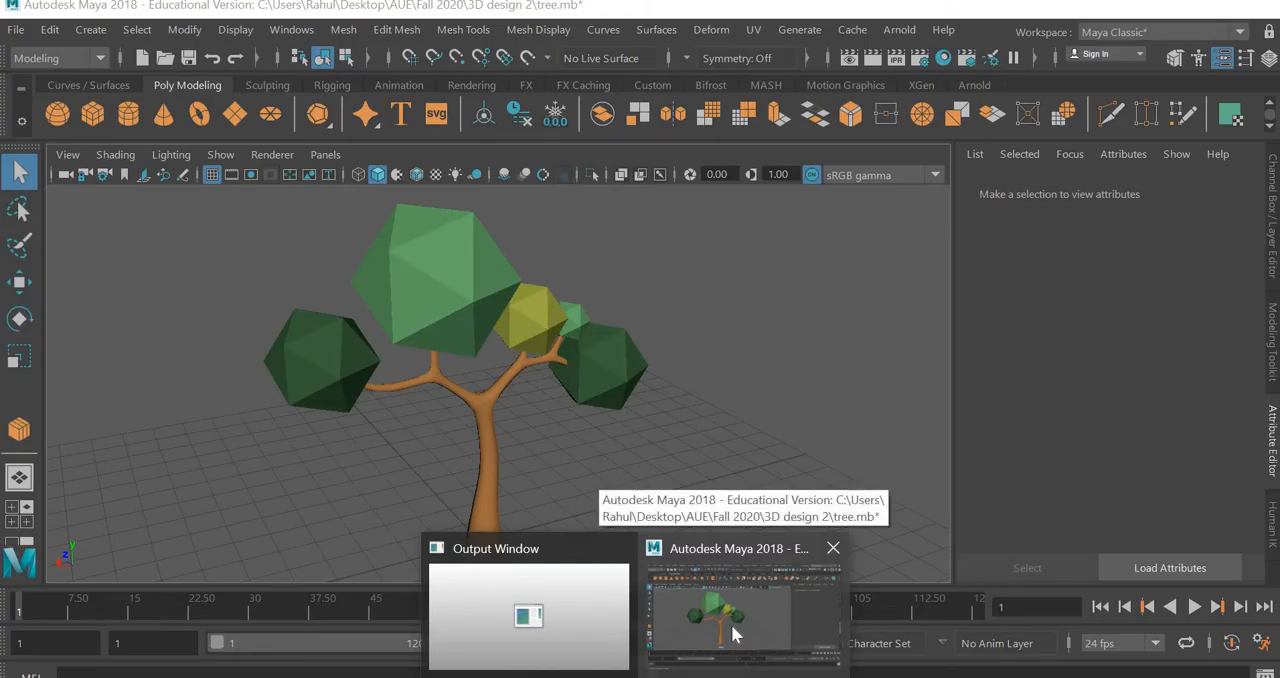
Switch back to the Maya window with tree.mb and start a new empty scene
{"action": "left_click", "coordinate": [731, 624]}
{"action": "left_click", "coordinate": [16, 30]}
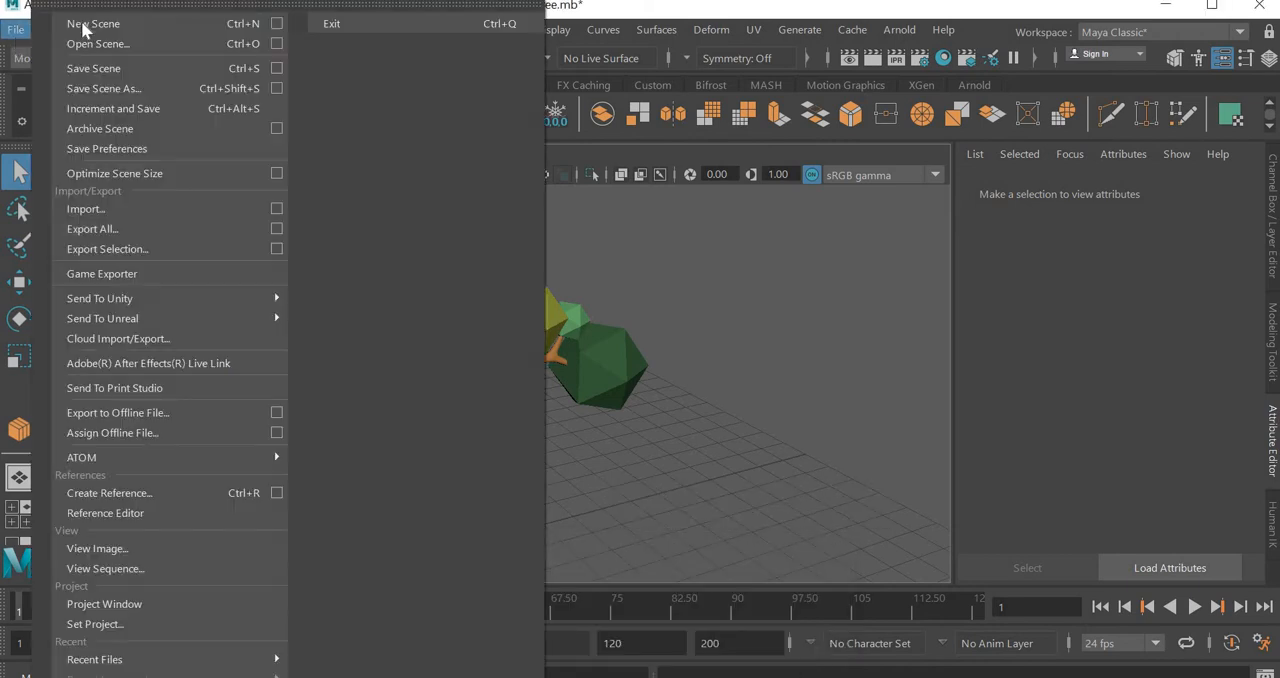
{"action": "left_click", "coordinate": [88, 29]}
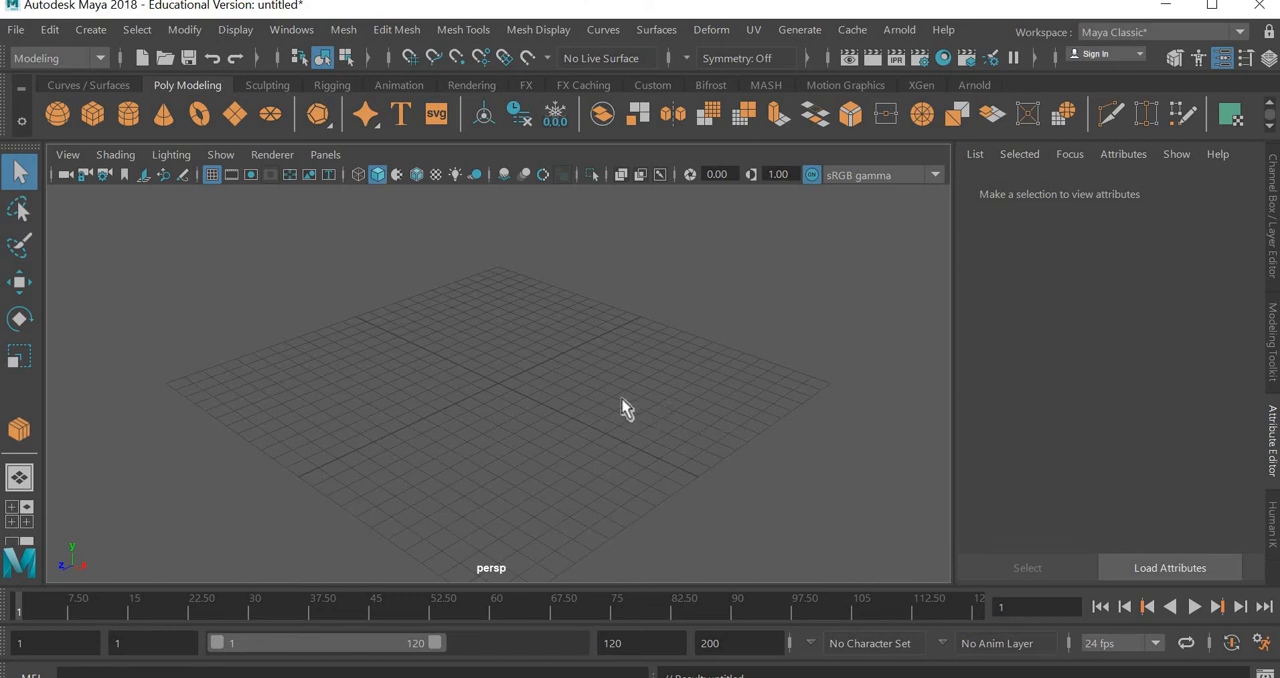
Import low-poly-tree-version-1-01.jpg from the Desktop folder AUE\Fall 2020\3D design 2 as an image plane in the front view
{"action": "key", "text": "space"}
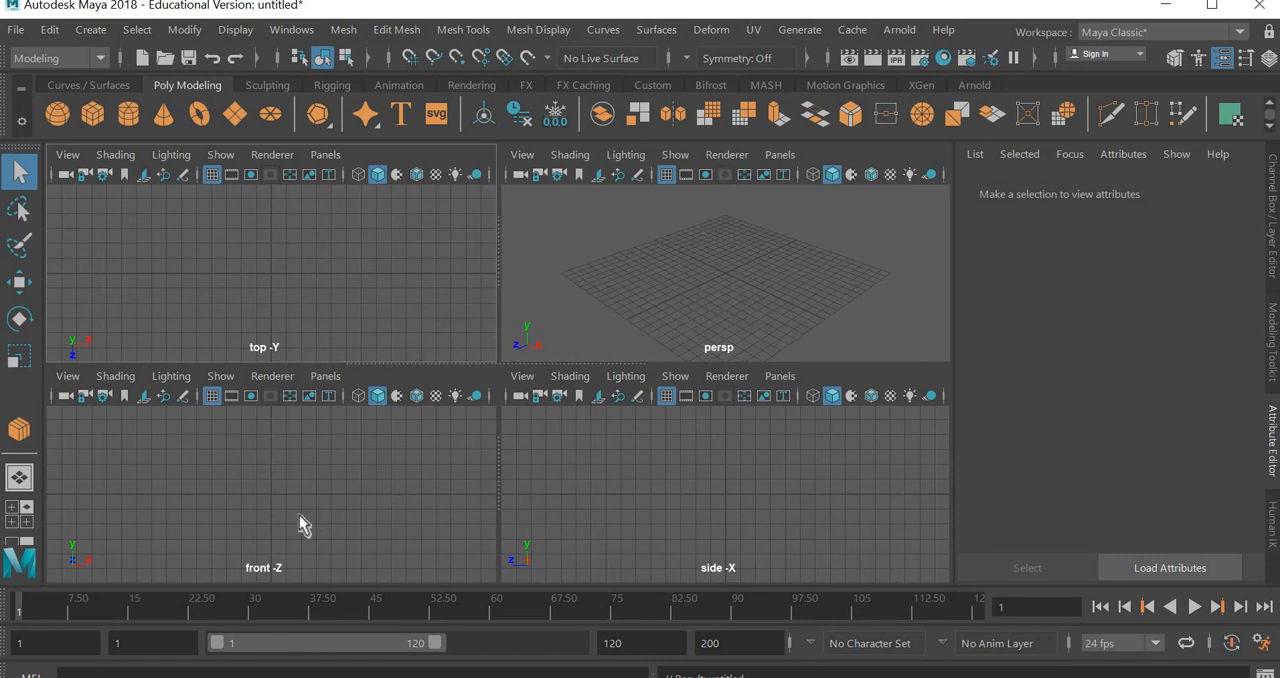
{"action": "key", "text": "space"}
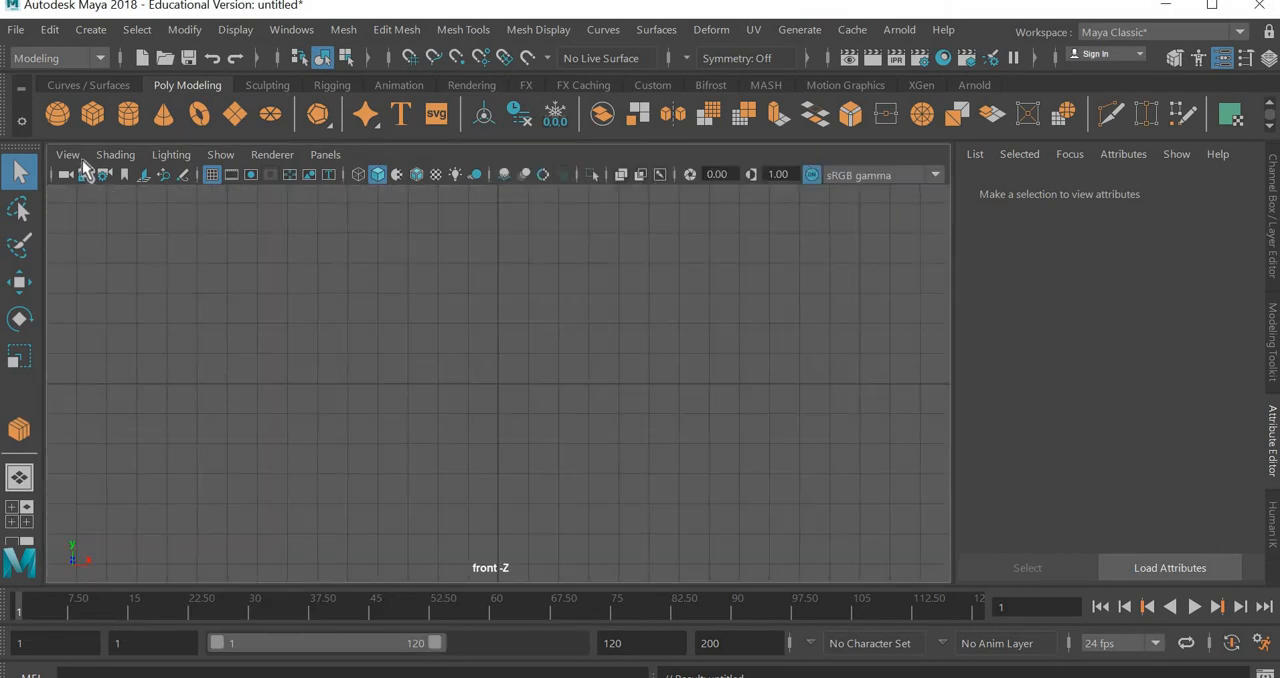
{"action": "left_click", "coordinate": [68, 155]}
{"action": "mouse_move", "coordinate": [120, 608]}
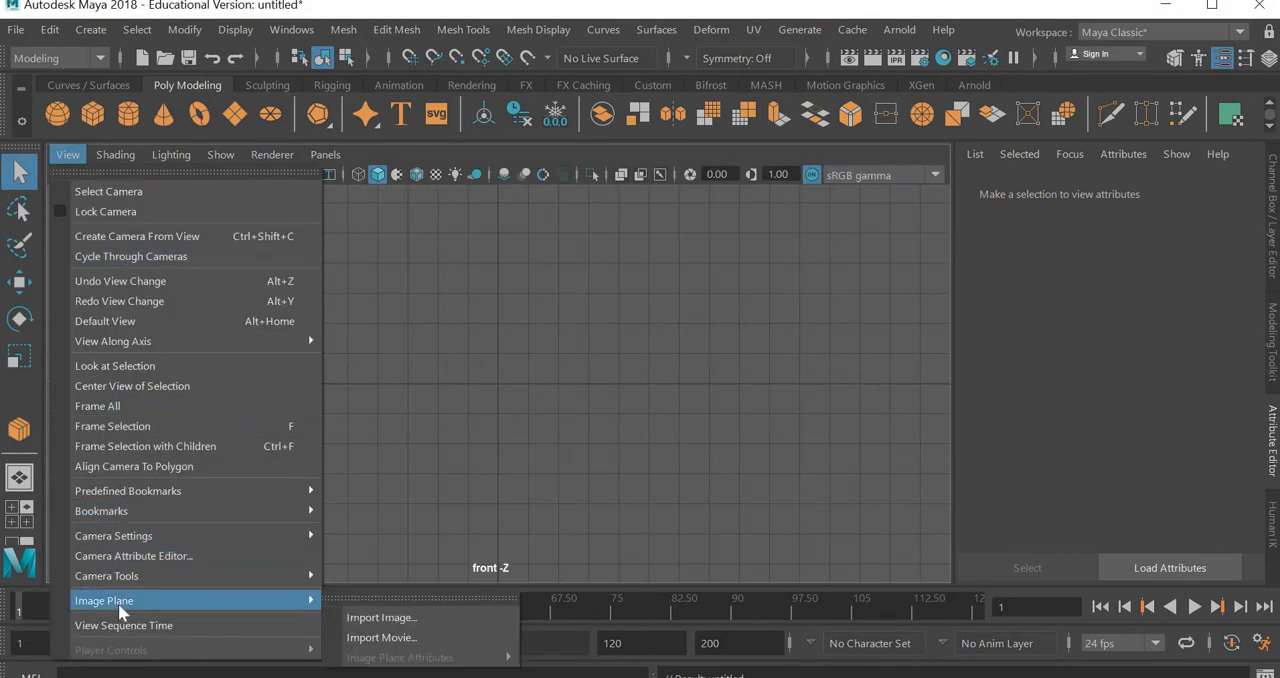
{"action": "left_click", "coordinate": [437, 618]}
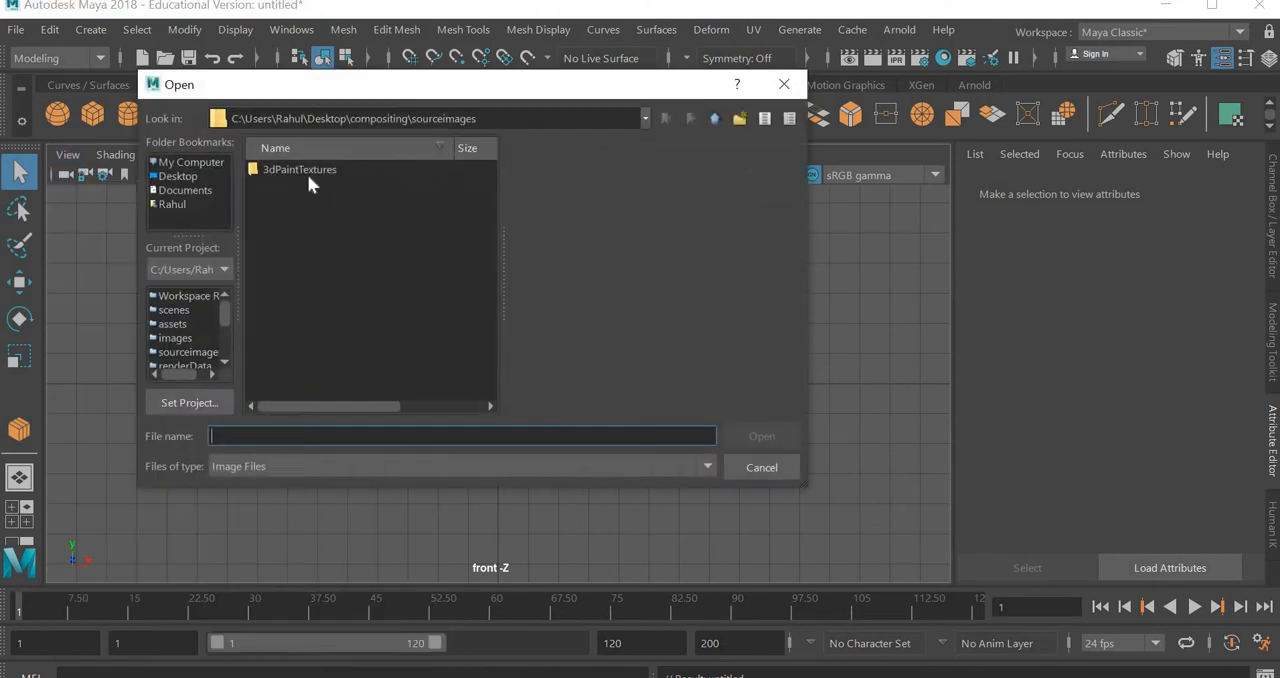
{"action": "left_click", "coordinate": [193, 178]}
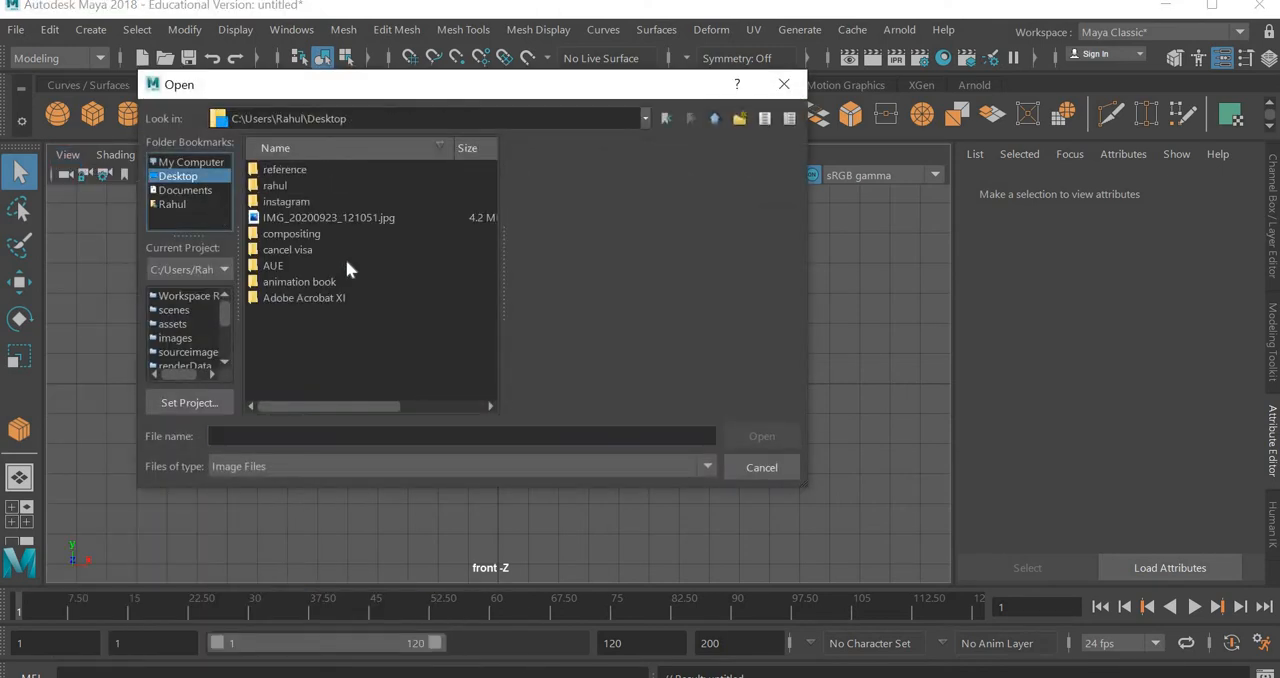
{"action": "double_click", "coordinate": [273, 266]}
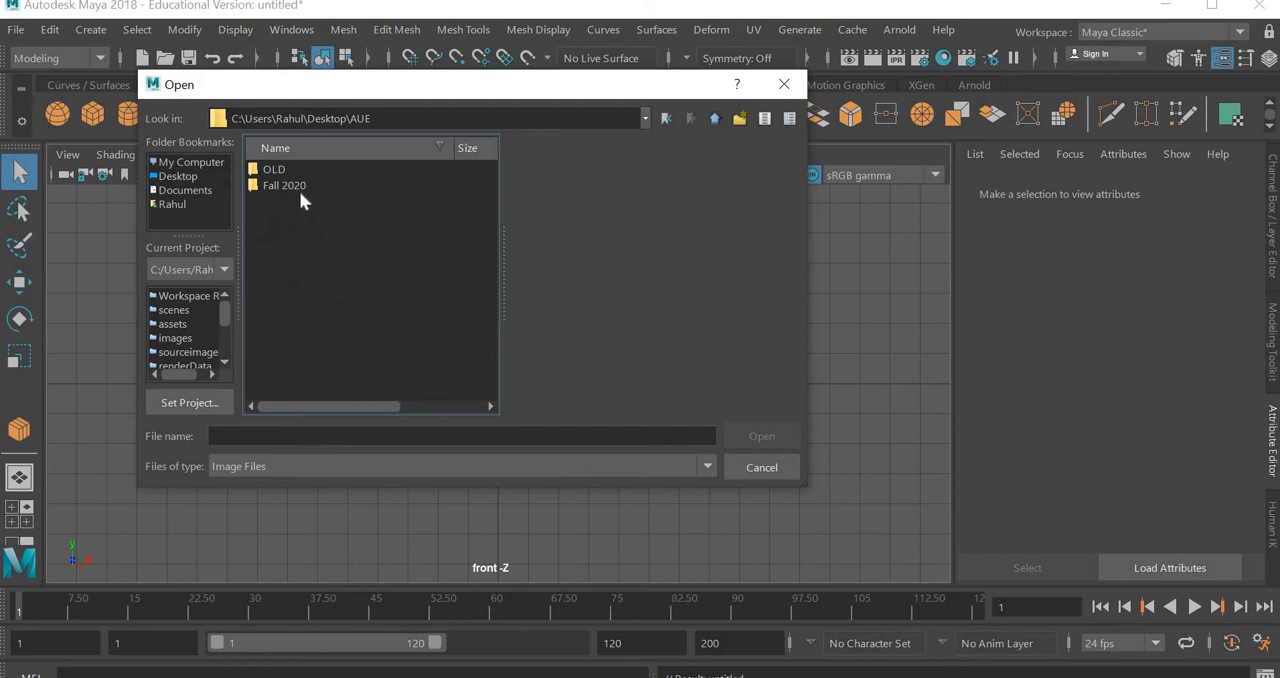
{"action": "double_click", "coordinate": [300, 190]}
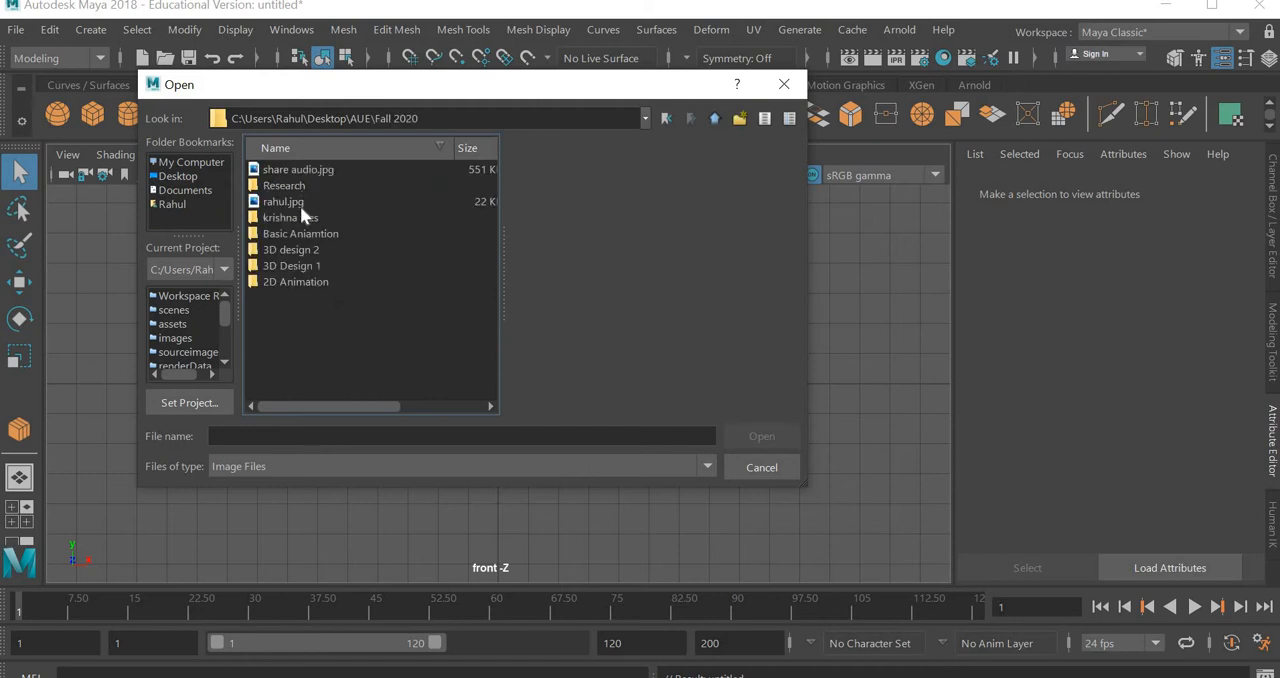
{"action": "double_click", "coordinate": [301, 250]}
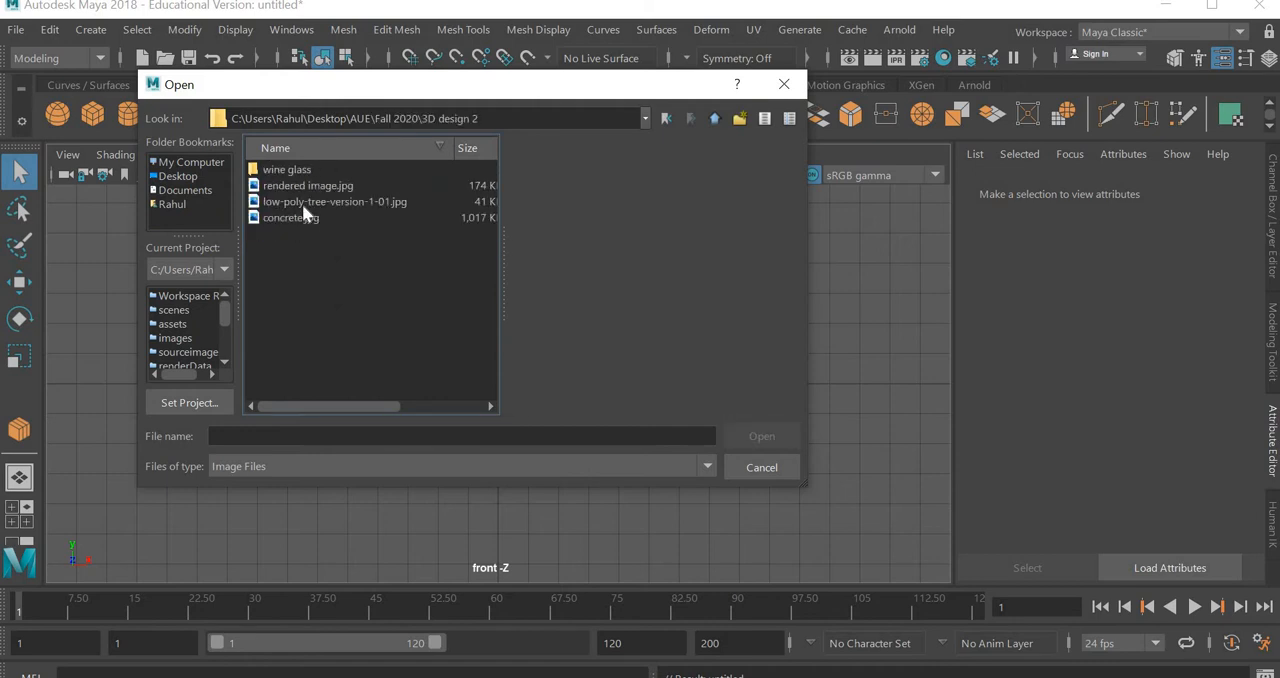
{"action": "left_click", "coordinate": [302, 203]}
{"action": "left_click", "coordinate": [781, 445]}
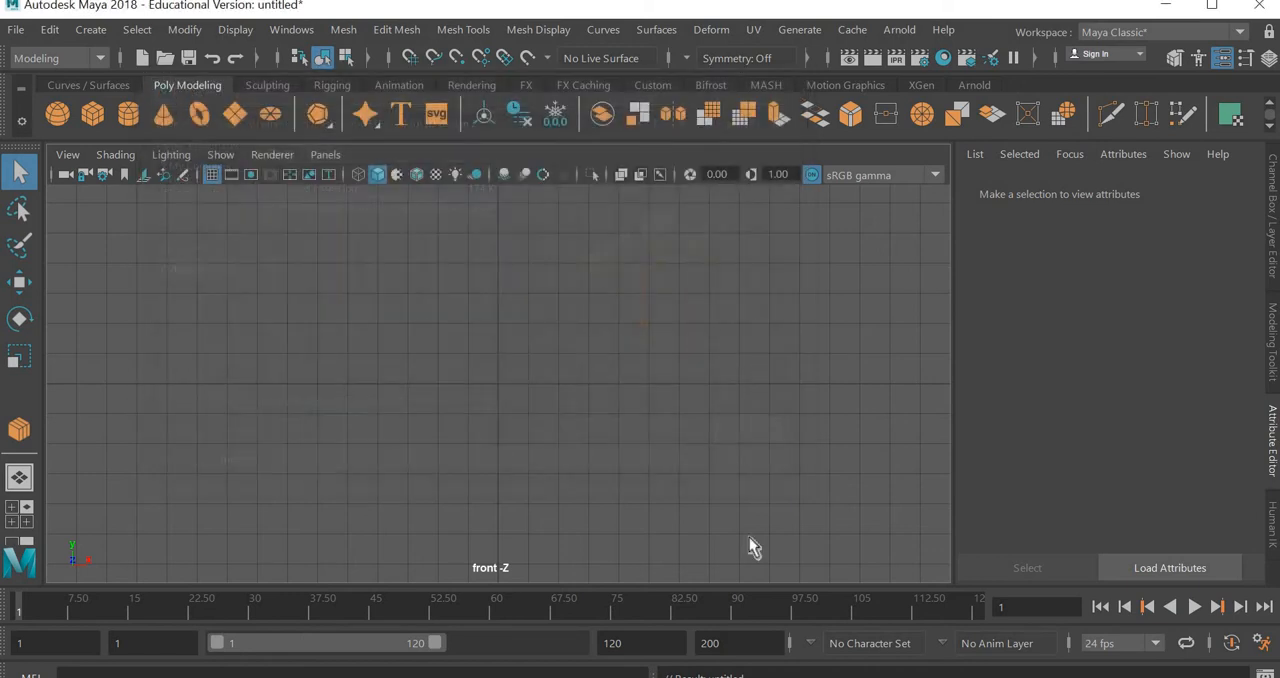
Move the image plane back along the Z axis, behind the centre of the grid
{"action": "key", "text": "space"}
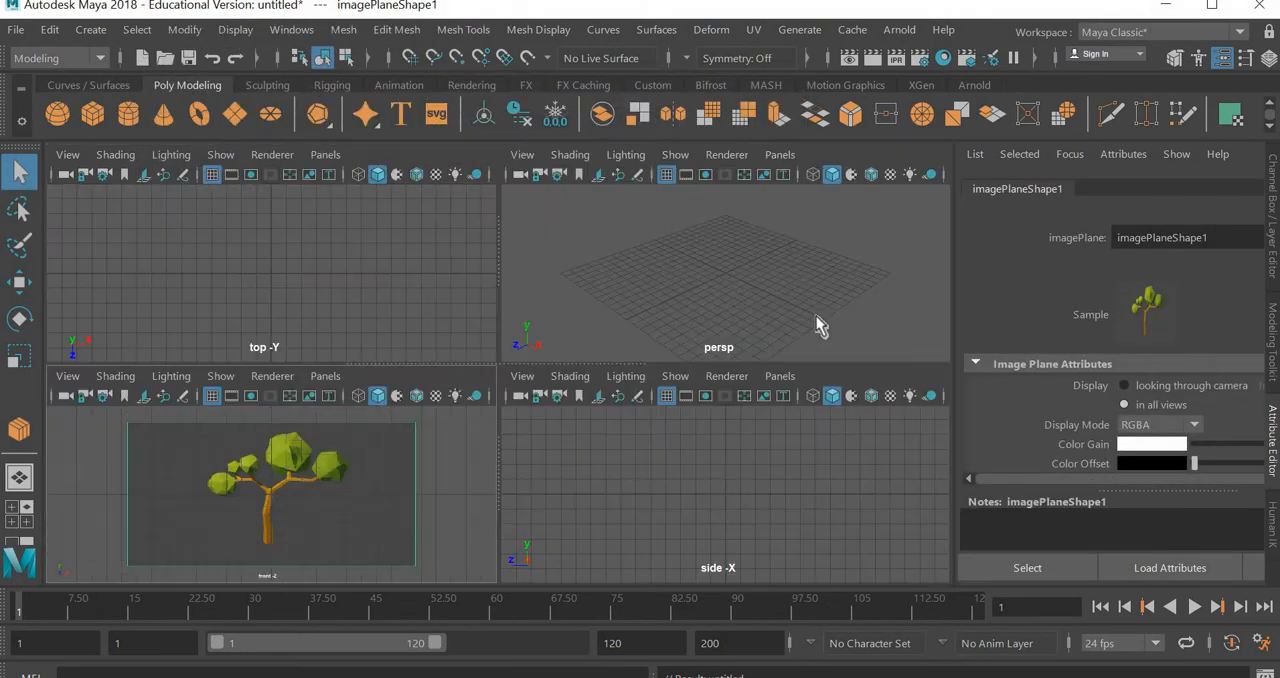
{"action": "key", "text": "space"}
{"action": "key", "text": "space"}
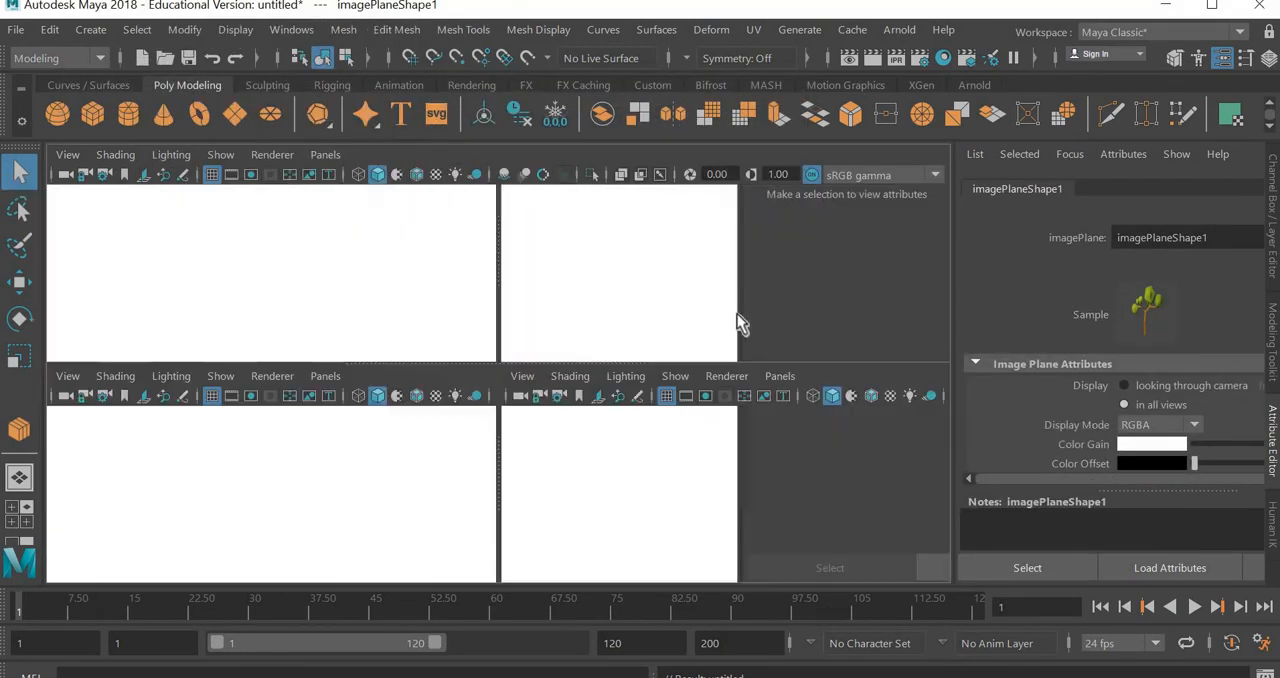
{"action": "key", "text": "w"}
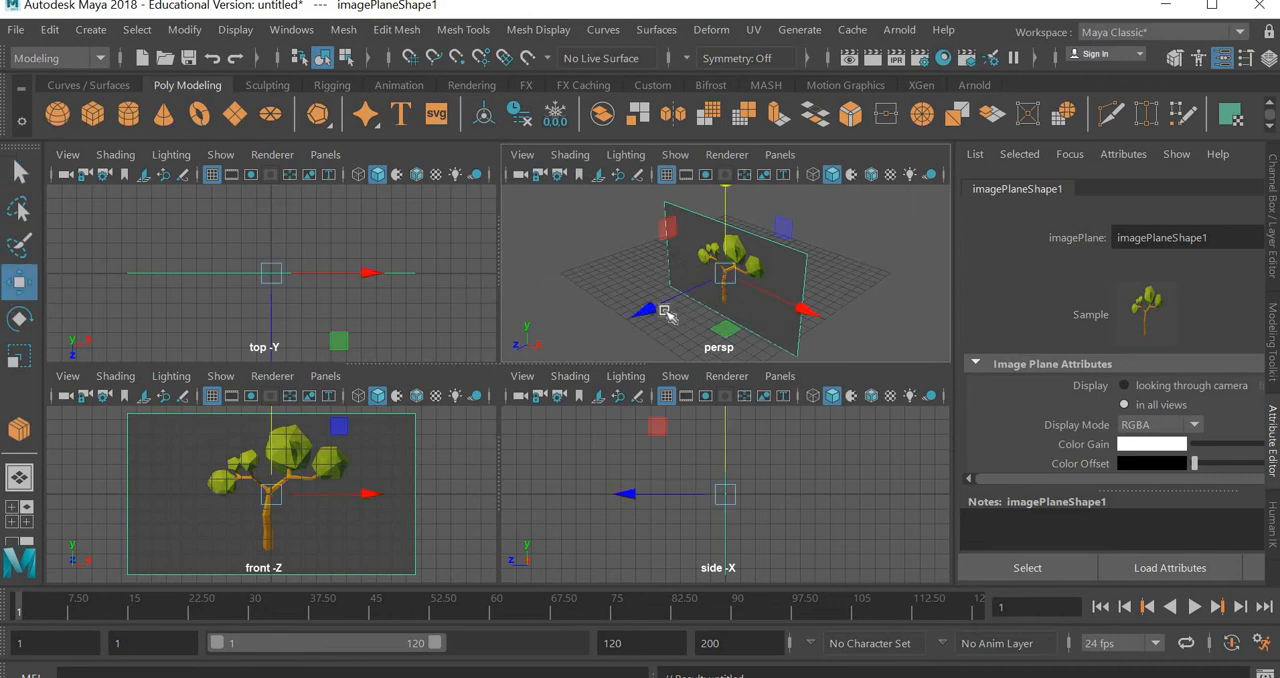
{"action": "left_click_drag", "start_coordinate": [720, 295], "coordinate": [740, 286]}
{"action": "left_click", "coordinate": [322, 492]}
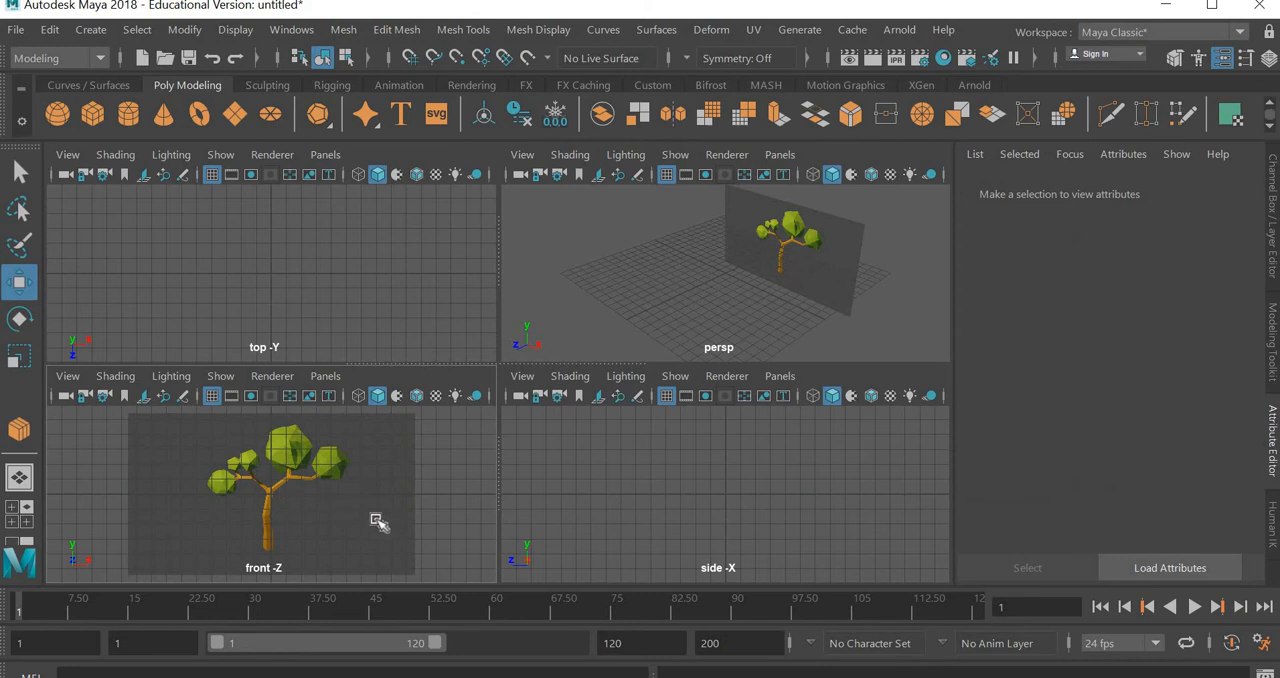
Raise the image plane along Y until its lower edge rests on the ground line, leaving it deselected
{"action": "left_click", "coordinate": [846, 240]}
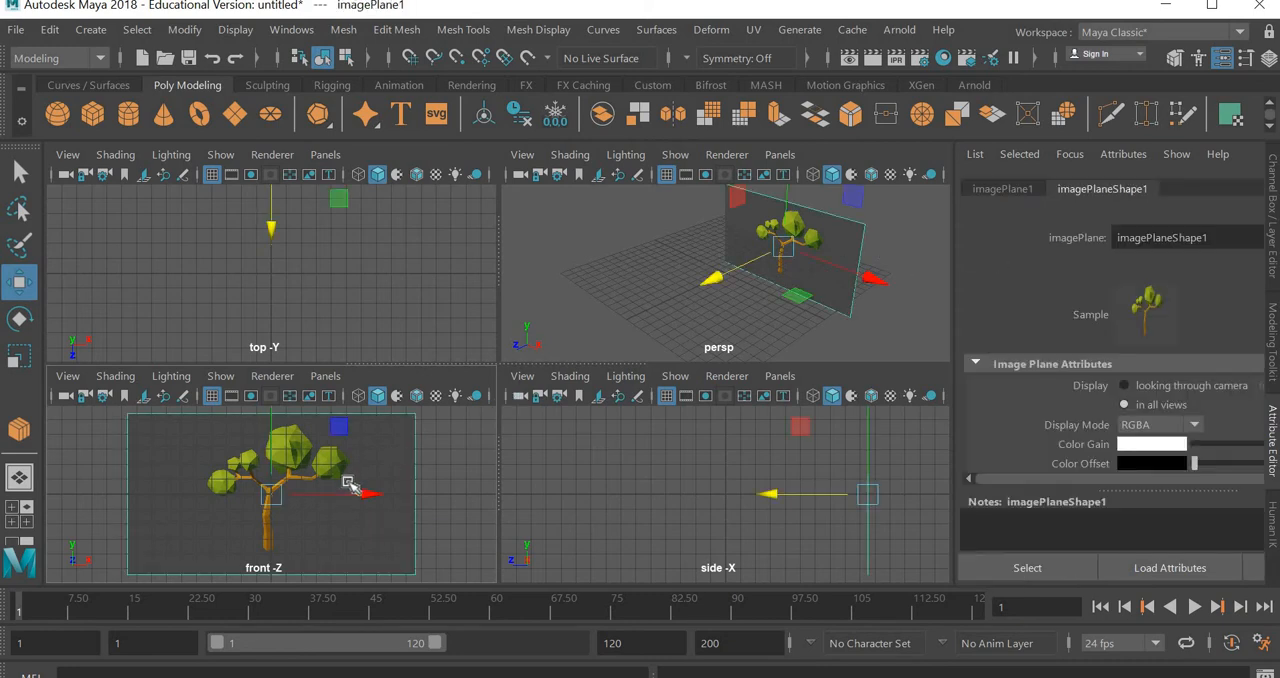
{"action": "scroll", "coordinate": [280, 443], "scroll_direction": "down", "scroll_amount": 3}
{"action": "left_click_drag", "start_coordinate": [278, 438], "coordinate": [290, 383]}
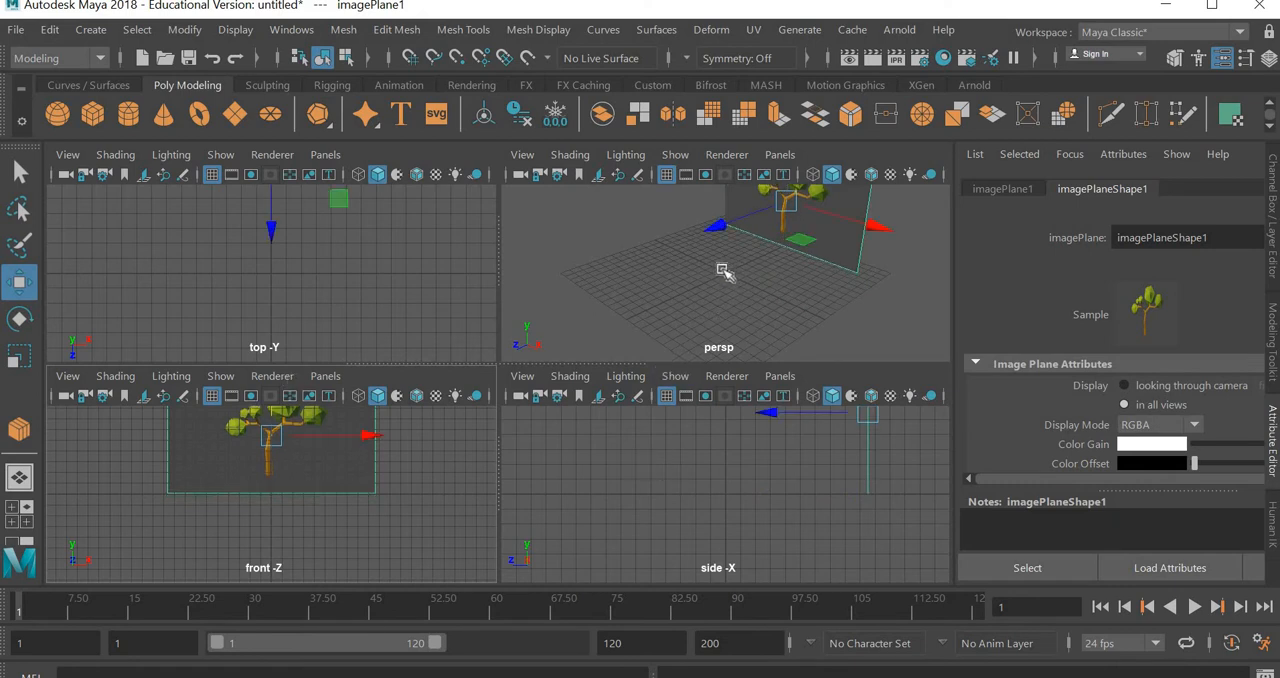
{"action": "left_click", "coordinate": [418, 548]}
Create a polygon cube and move it in the front view onto the middle of the reference tree's trunk
{"action": "key", "text": "space"}
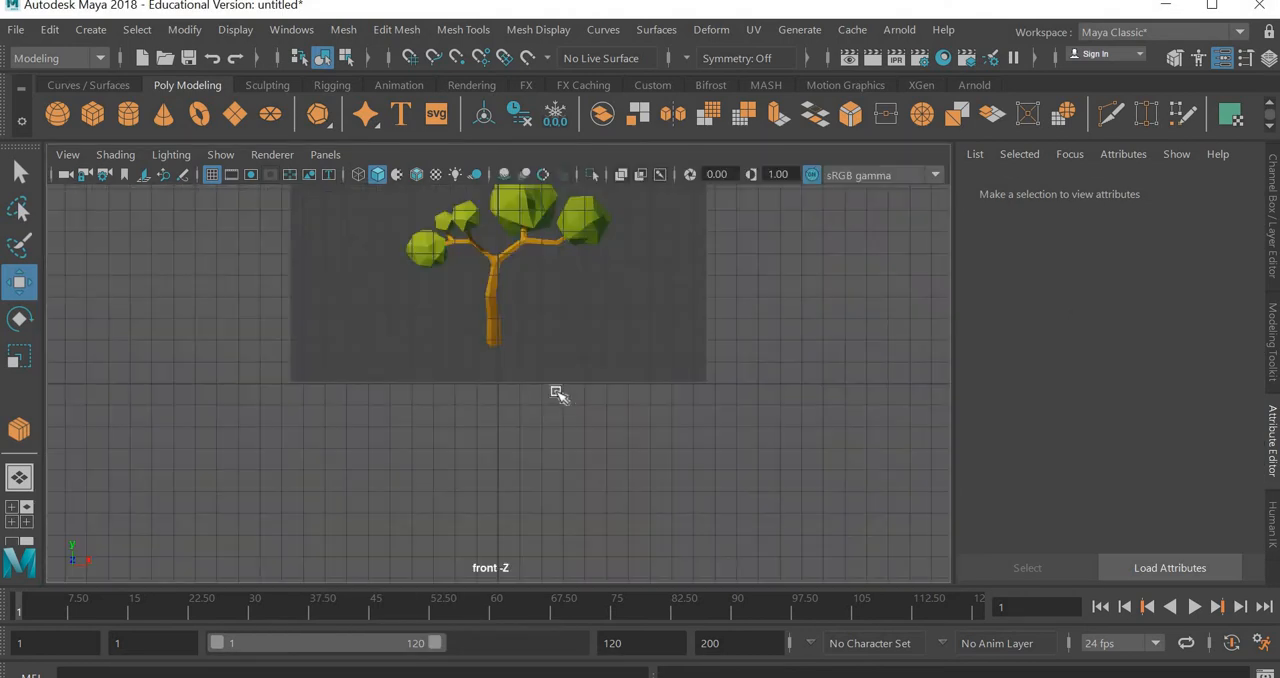
{"action": "key", "text": "a"}
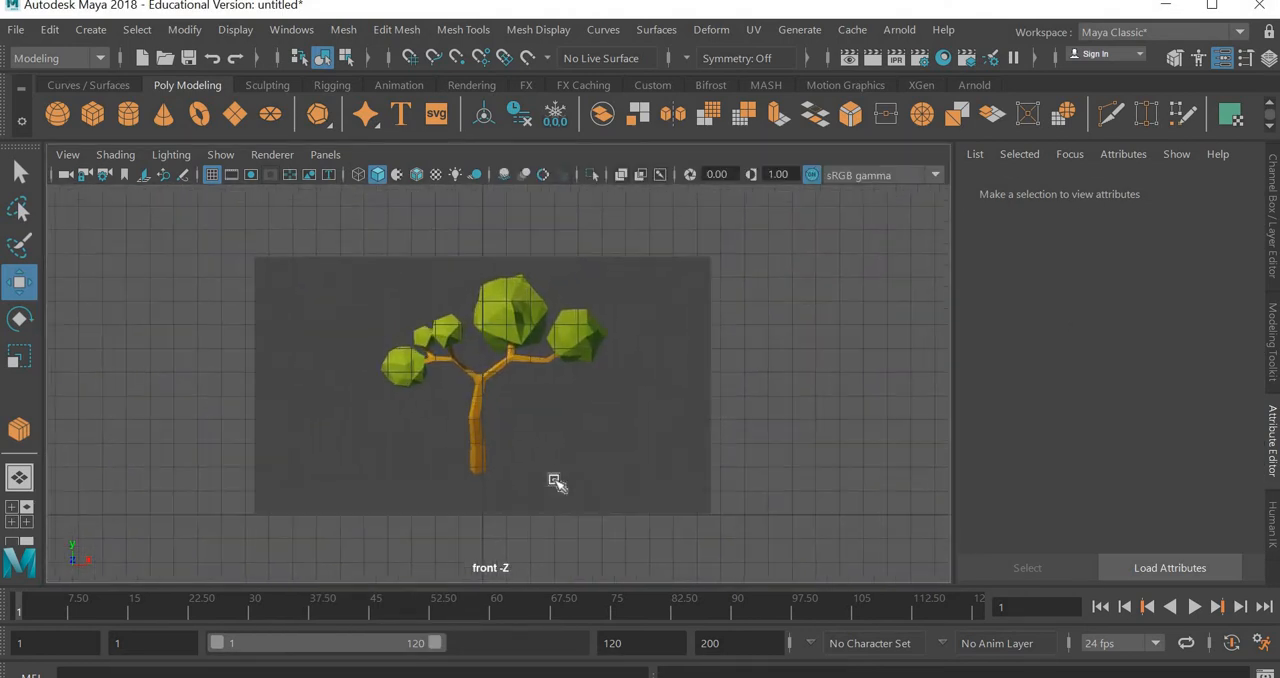
{"action": "scroll", "coordinate": [558, 481], "scroll_direction": "down", "scroll_amount": 1}
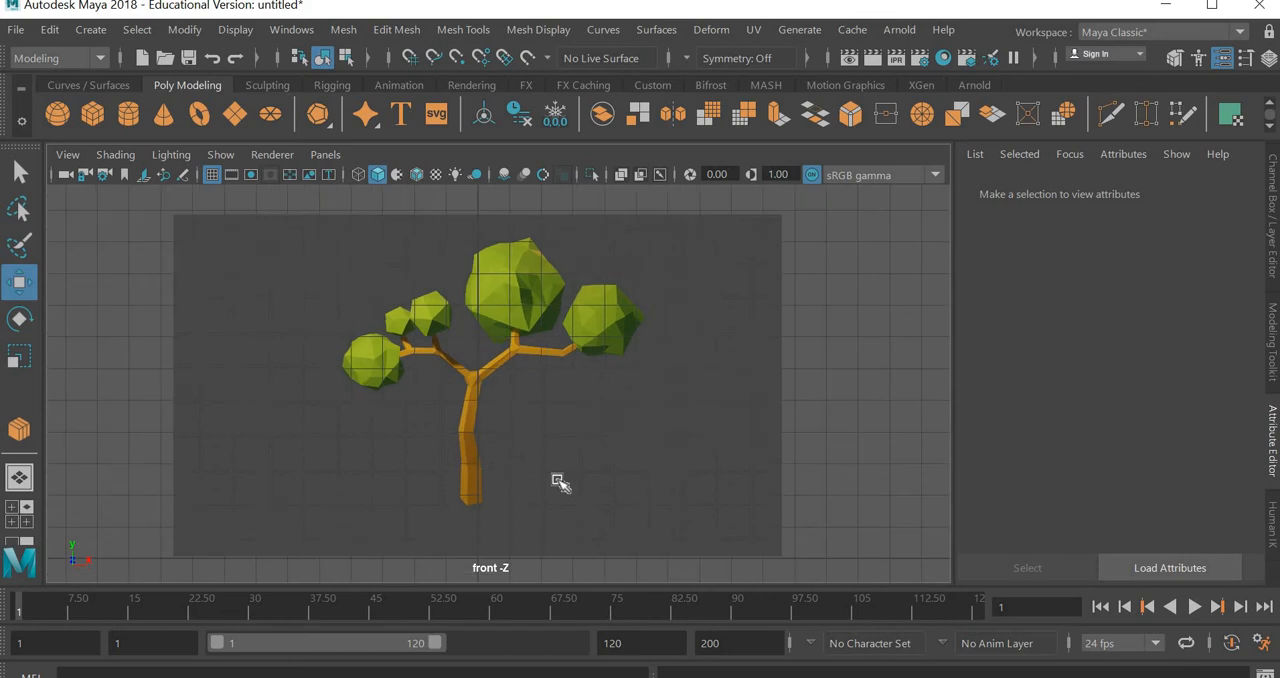
{"action": "scroll", "coordinate": [558, 481], "scroll_direction": "up", "scroll_amount": 3}
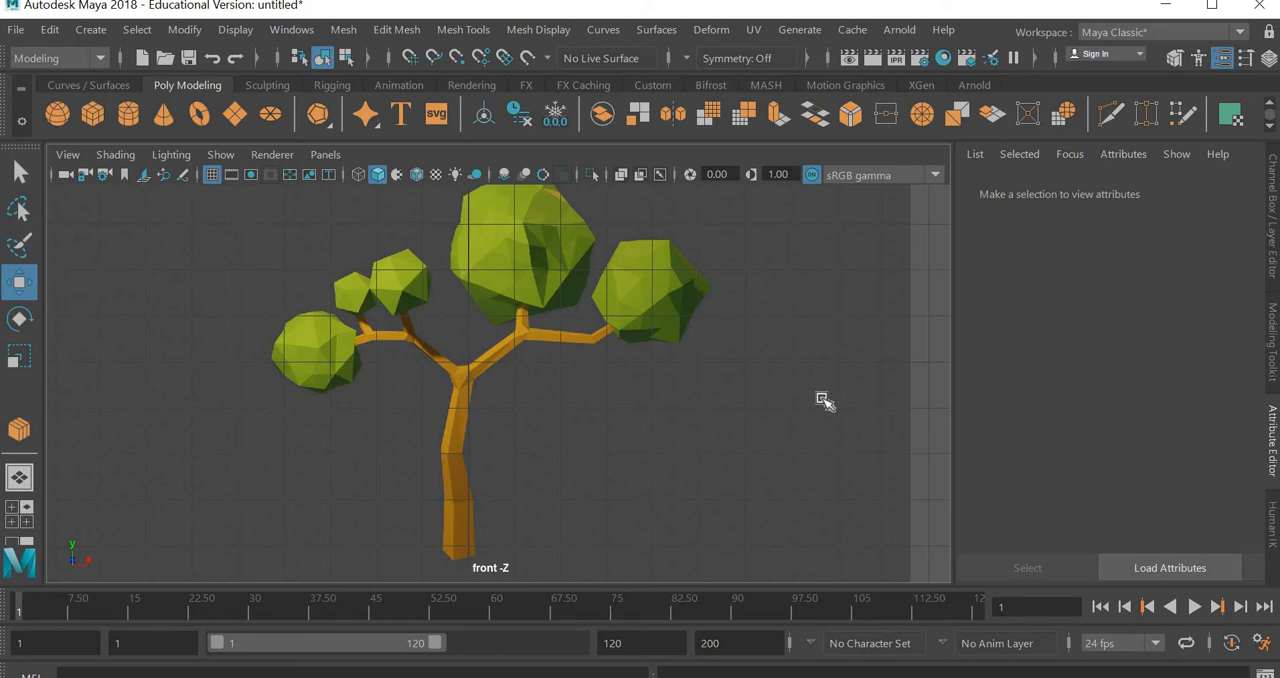
{"action": "left_click", "coordinate": [92, 112]}
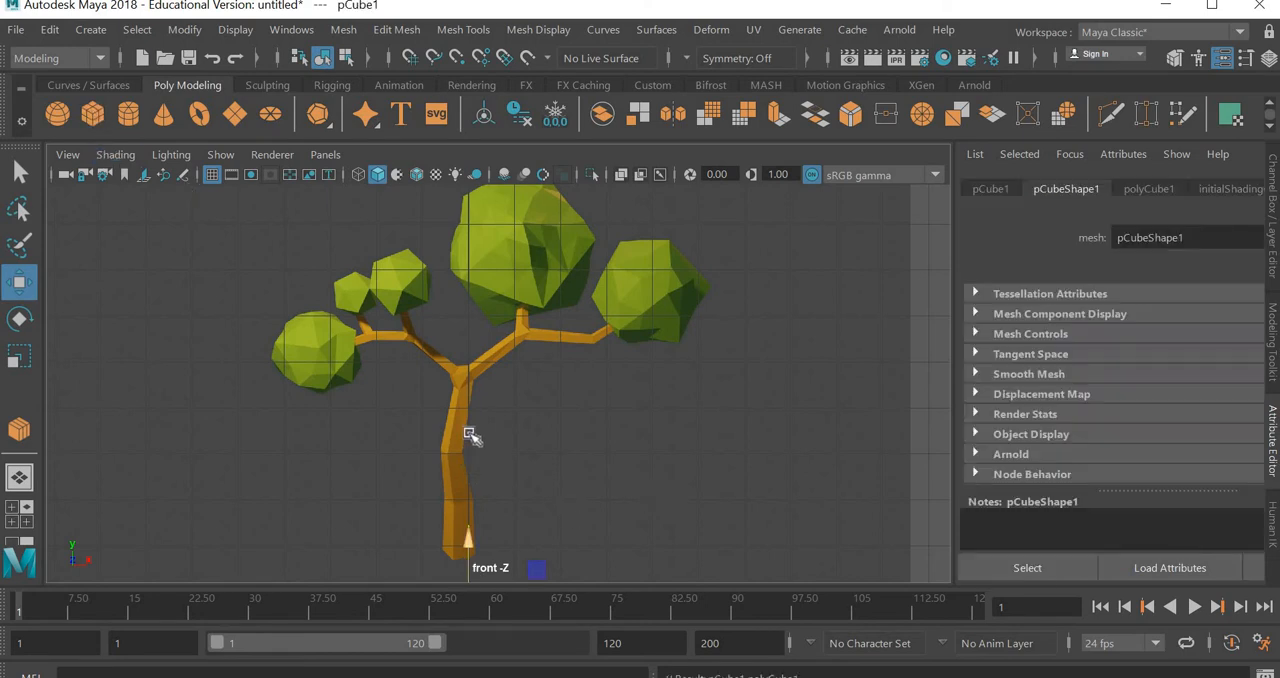
{"action": "left_click_drag", "start_coordinate": [469, 433], "coordinate": [473, 355]}
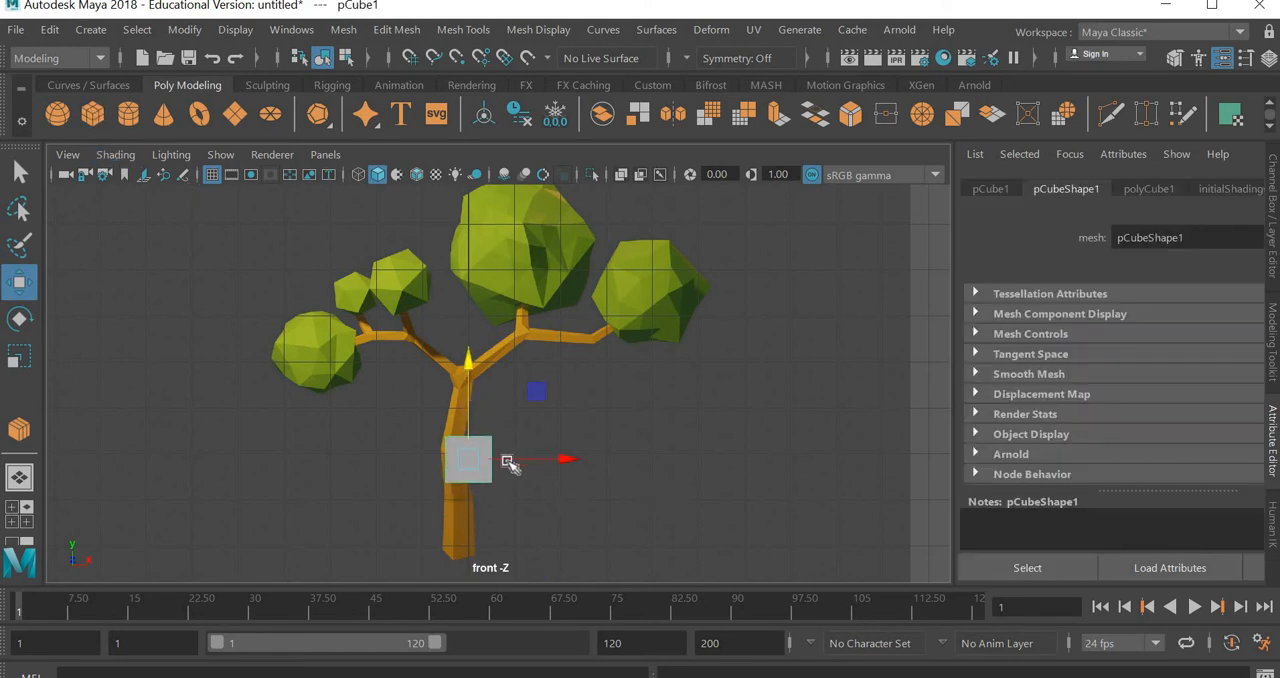
{"action": "left_click_drag", "start_coordinate": [508, 462], "coordinate": [490, 462]}
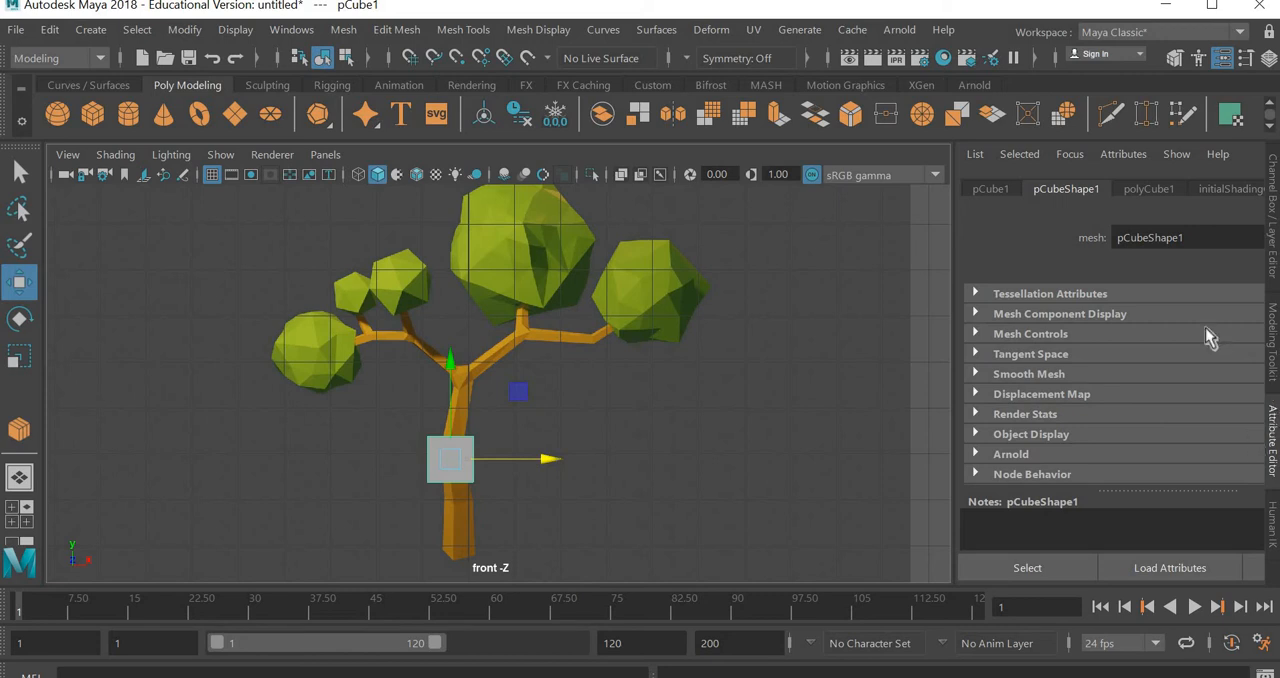
Raise the transparency of the cube's lambert1 material so the reference trunk shows through, and restore the viewport's width
{"action": "left_click", "coordinate": [1273, 203]}
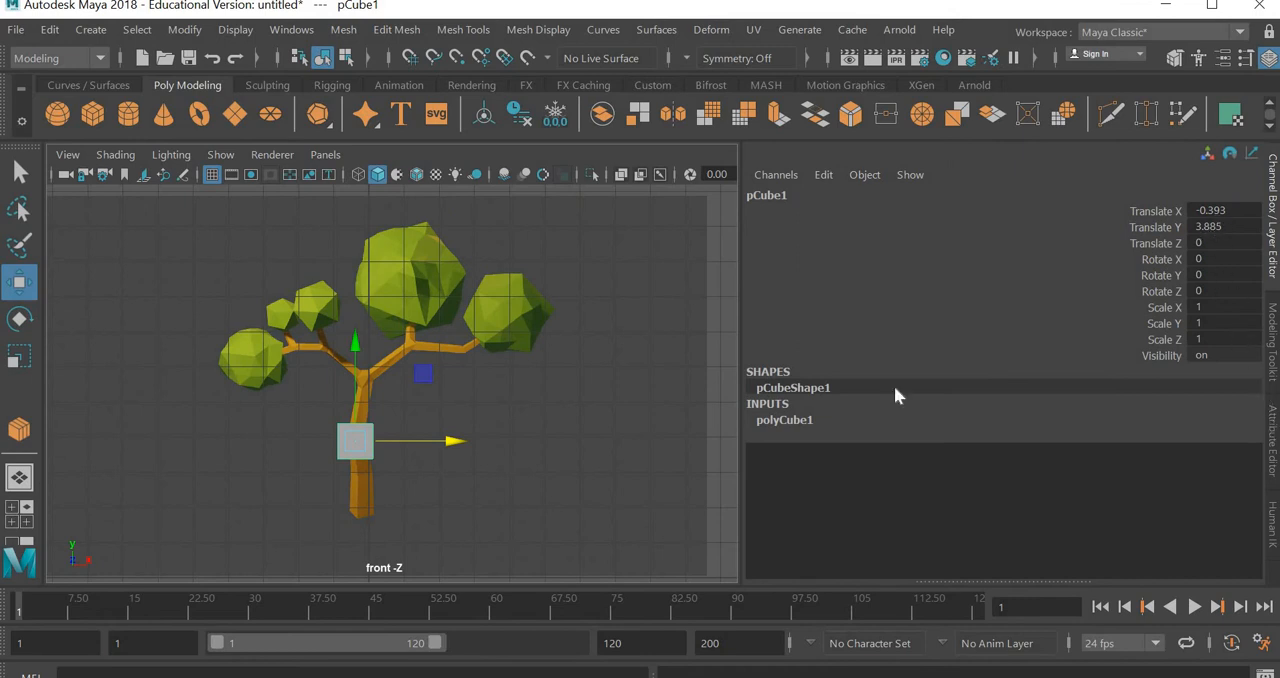
{"action": "left_click", "coordinate": [1271, 435]}
{"action": "left_click", "coordinate": [1228, 191]}
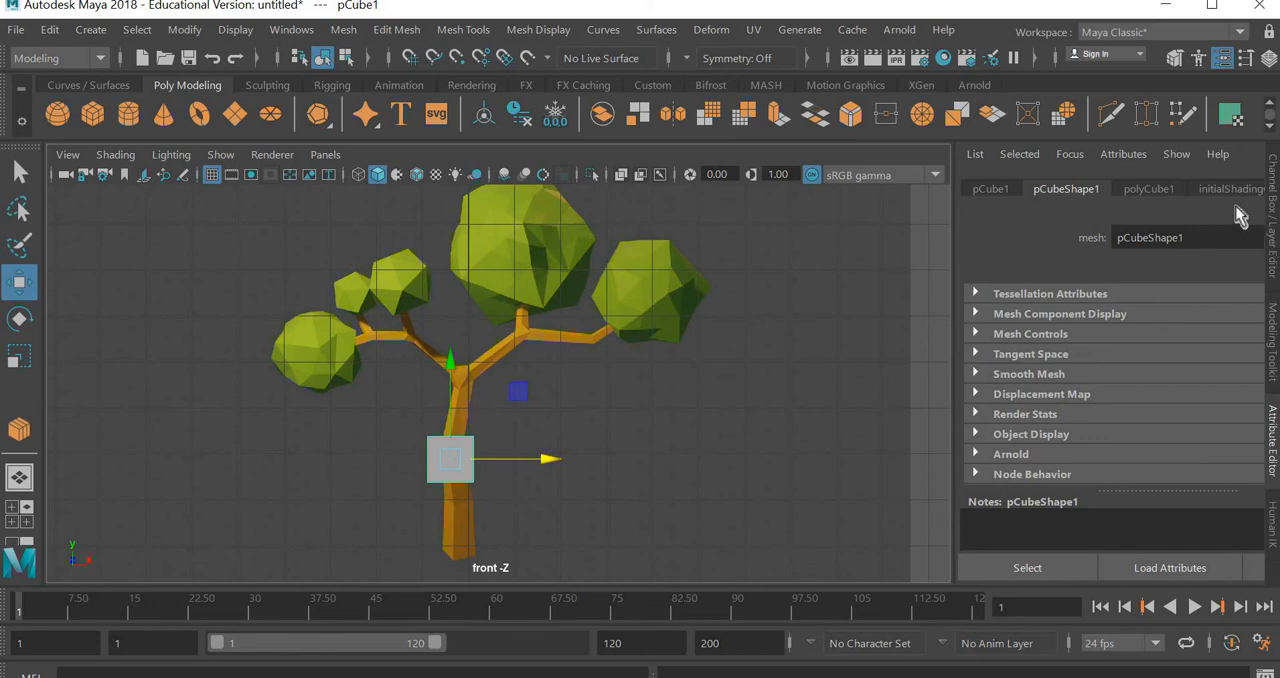
{"action": "left_click_drag", "start_coordinate": [783, 287], "coordinate": [785, 287]}
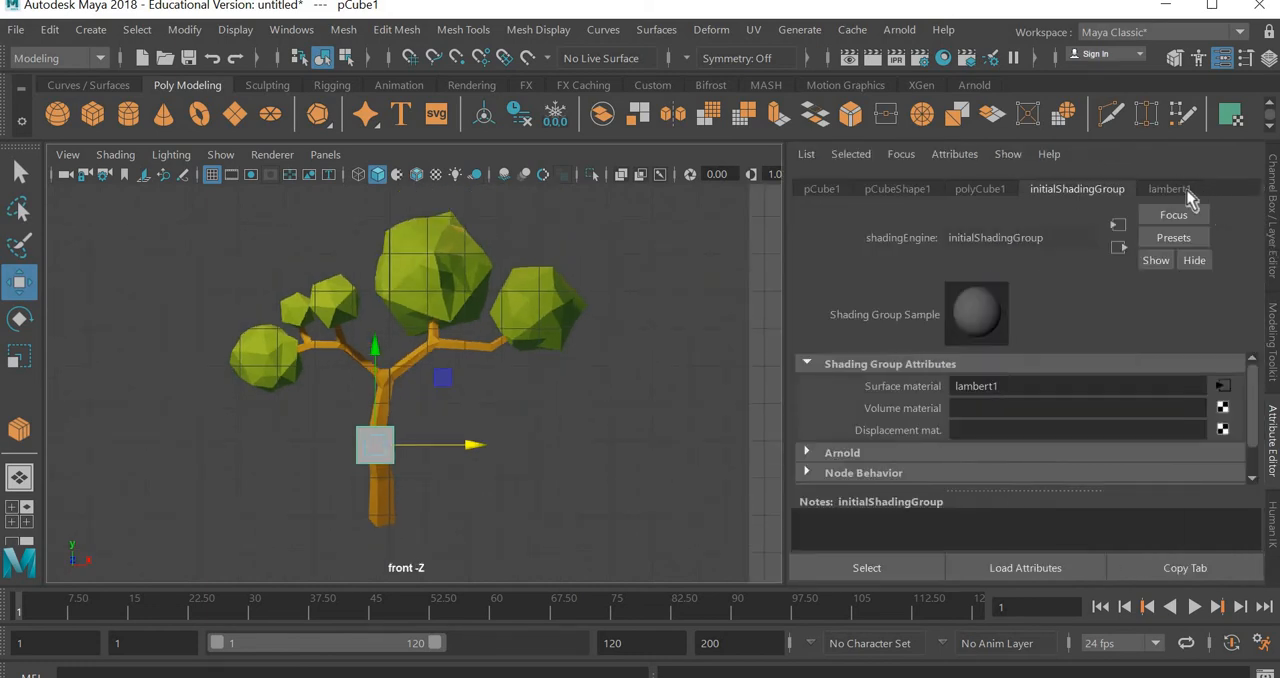
{"action": "left_click", "coordinate": [1176, 189]}
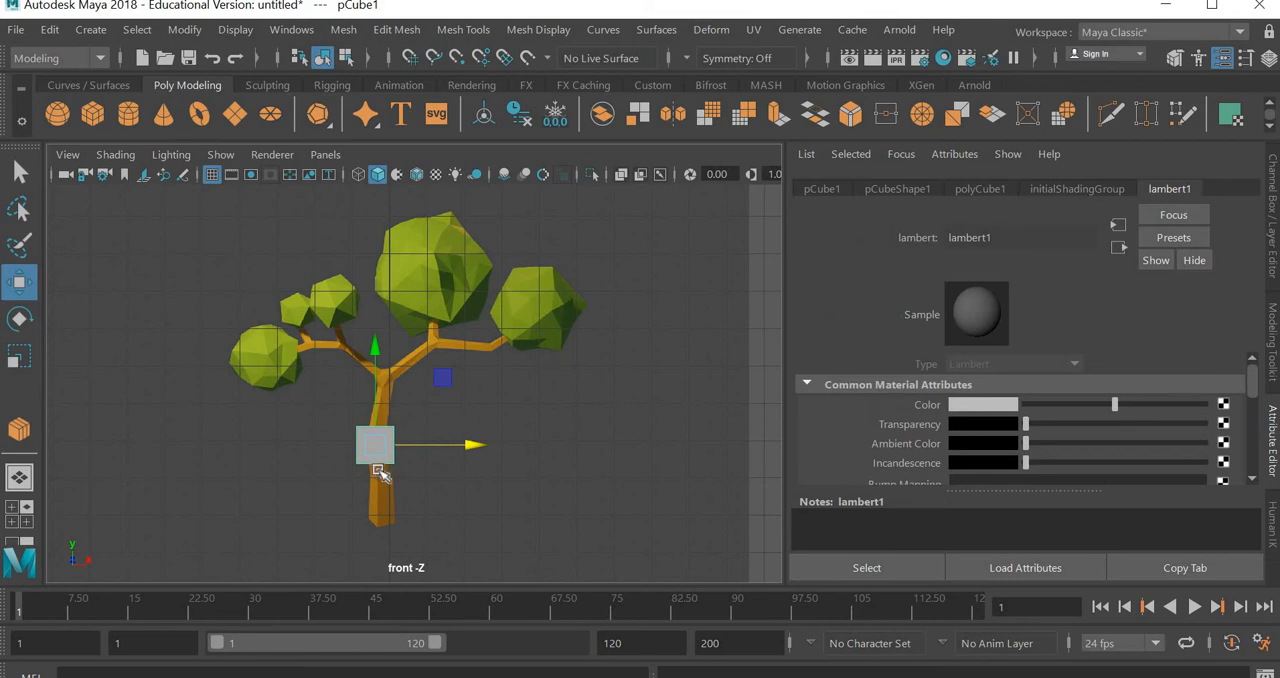
{"action": "scroll", "coordinate": [380, 475], "scroll_direction": "up", "scroll_amount": 5}
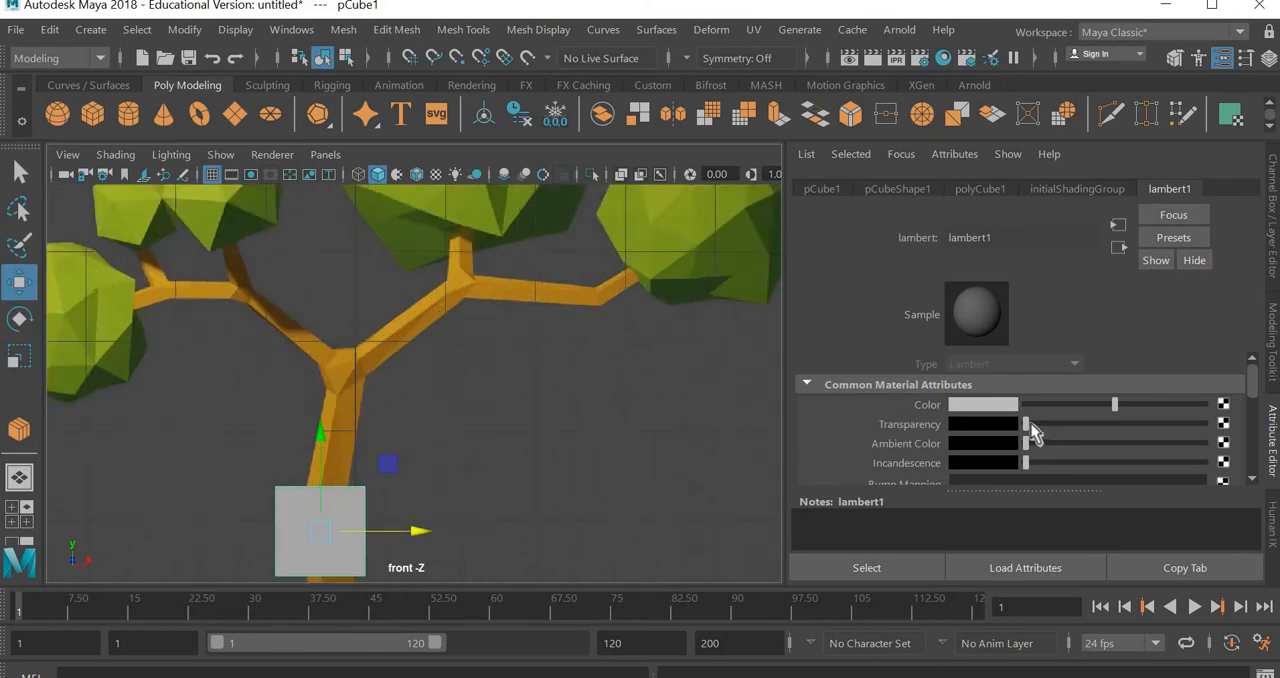
{"action": "left_click_drag", "start_coordinate": [1027, 424], "coordinate": [1076, 424]}
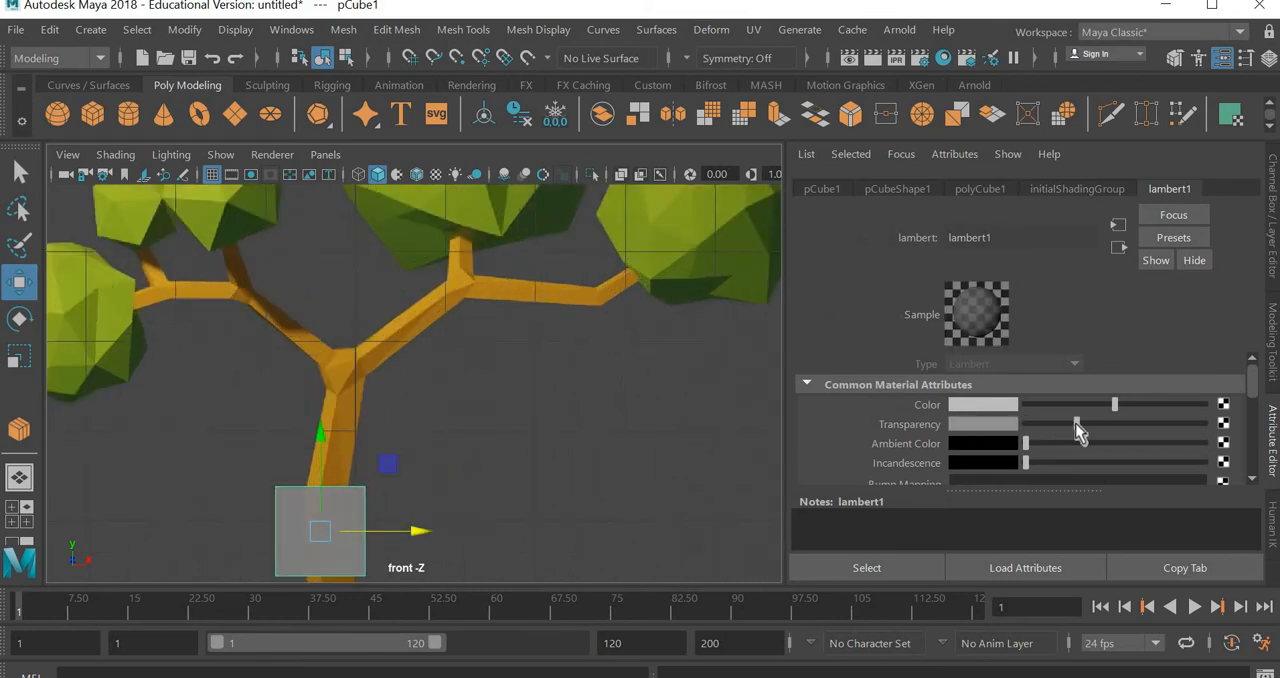
{"action": "left_click", "coordinate": [742, 411]}
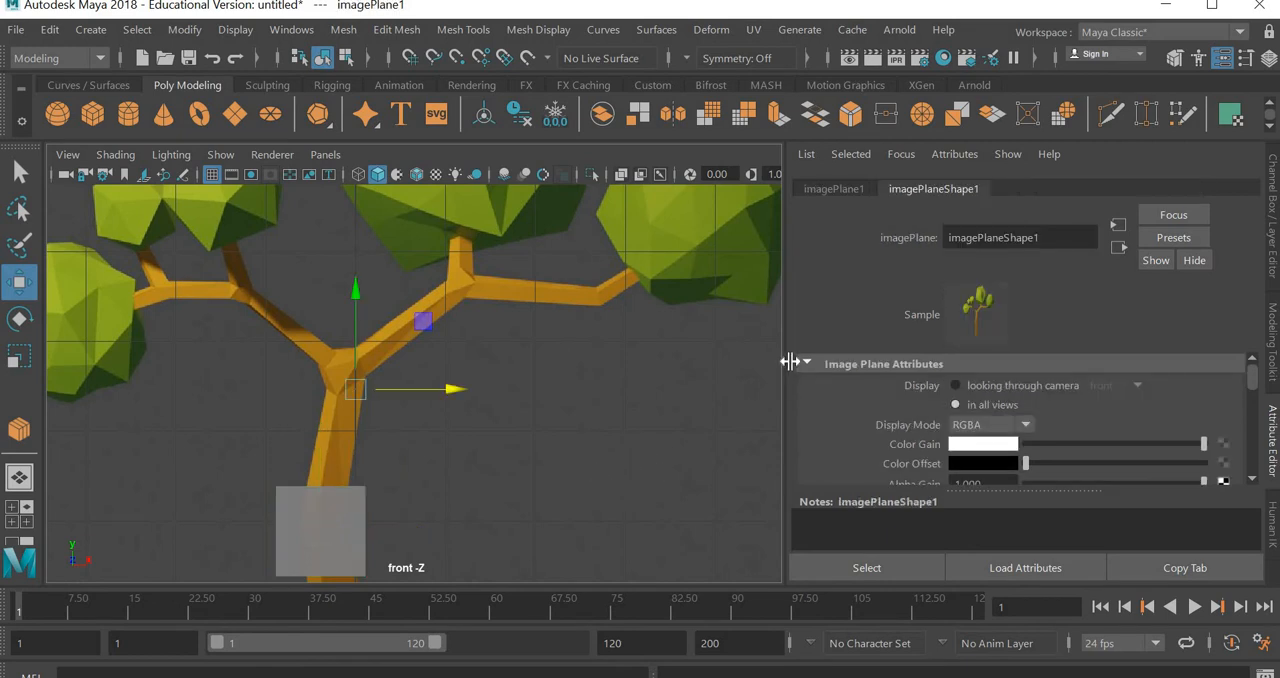
{"action": "left_click_drag", "start_coordinate": [786, 494], "coordinate": [952, 494]}
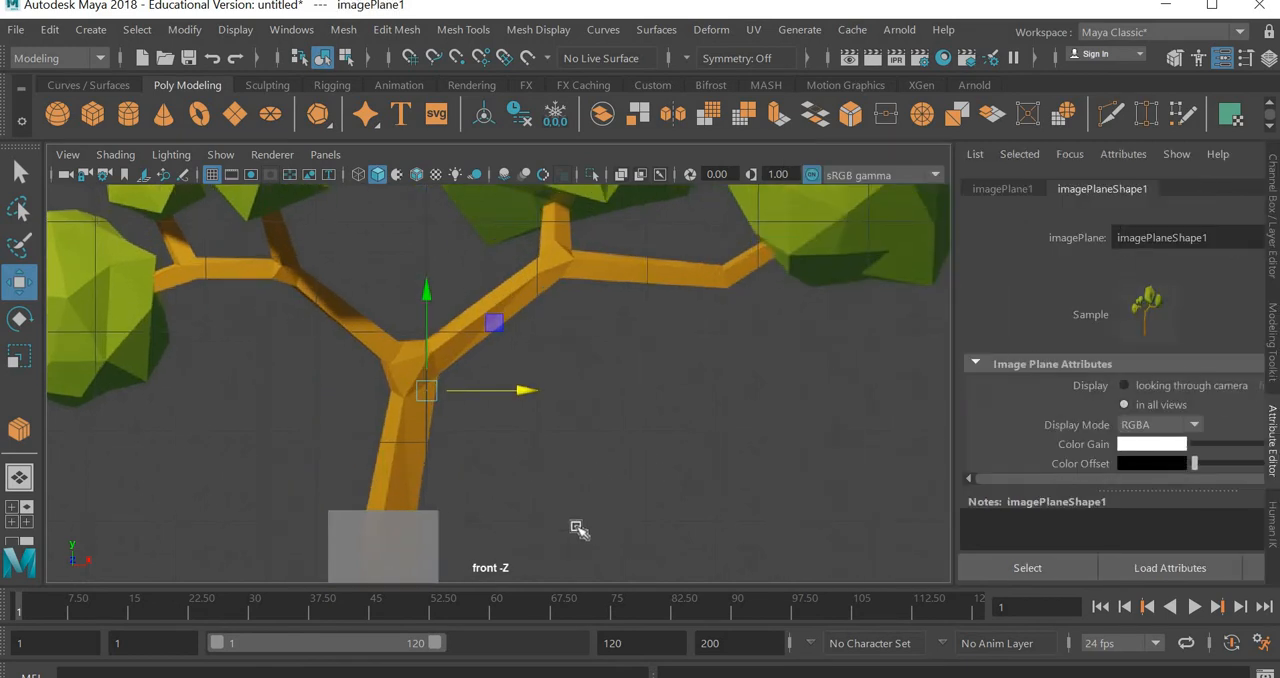
Select the cube and examine its size and position against the reference trunk in the front view
{"action": "left_click", "coordinate": [397, 517]}
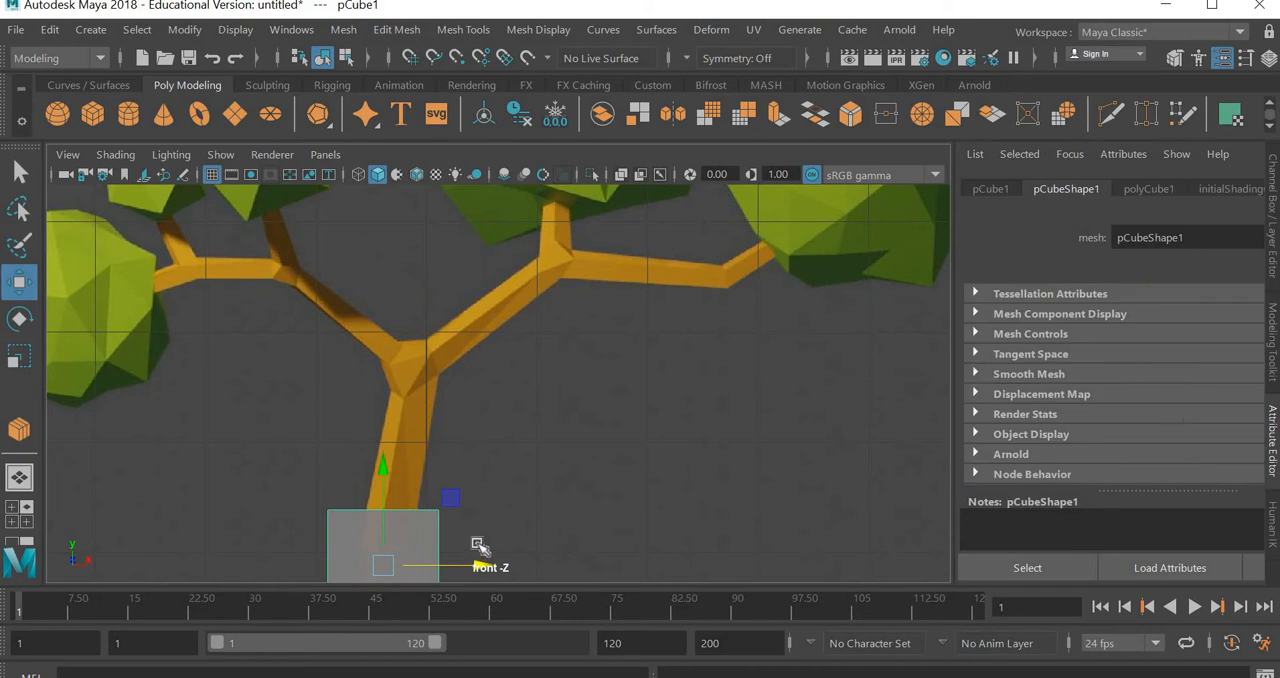
{"action": "key", "text": "f"}
{"action": "middle_click_drag", "start_coordinate": [533, 460], "coordinate": [581, 323], "text": "alt"}
{"action": "scroll", "coordinate": [486, 434], "scroll_direction": "down", "scroll_amount": 5}
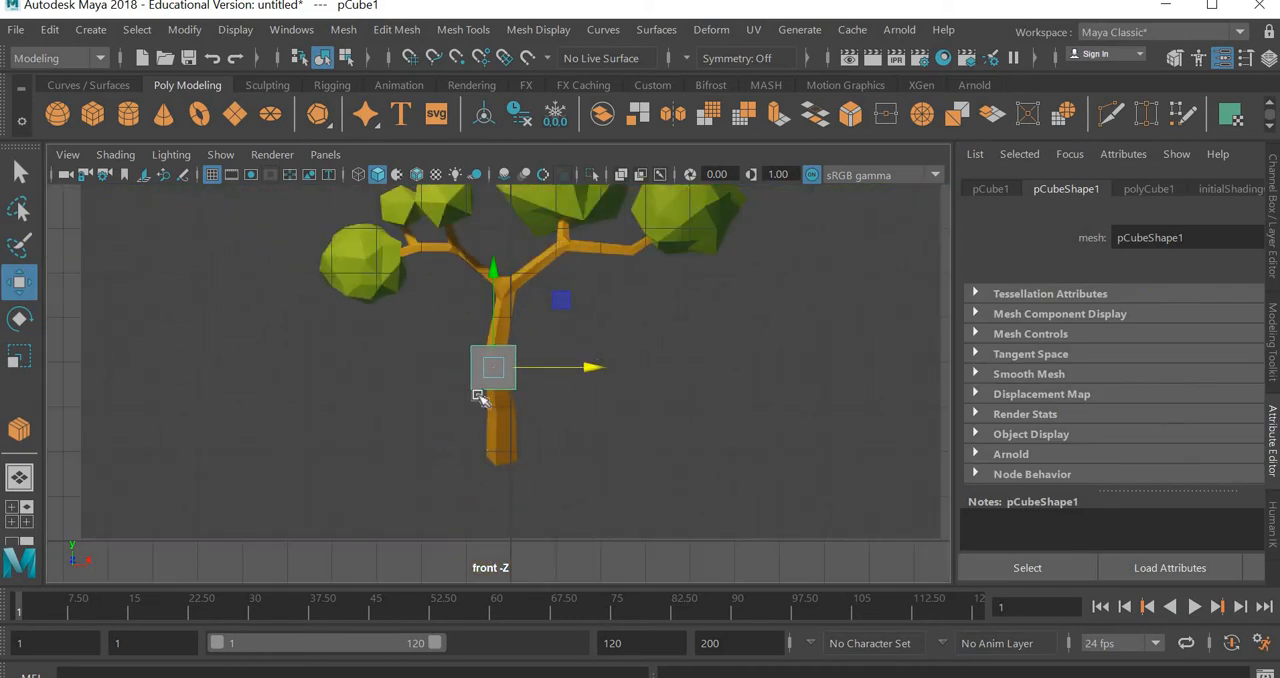
{"action": "scroll", "coordinate": [474, 391], "scroll_direction": "up", "scroll_amount": 3}
{"action": "scroll", "coordinate": [480, 396], "scroll_direction": "down", "scroll_amount": 5}
{"action": "middle_click_drag", "start_coordinate": [521, 377], "coordinate": [593, 411], "text": "alt"}
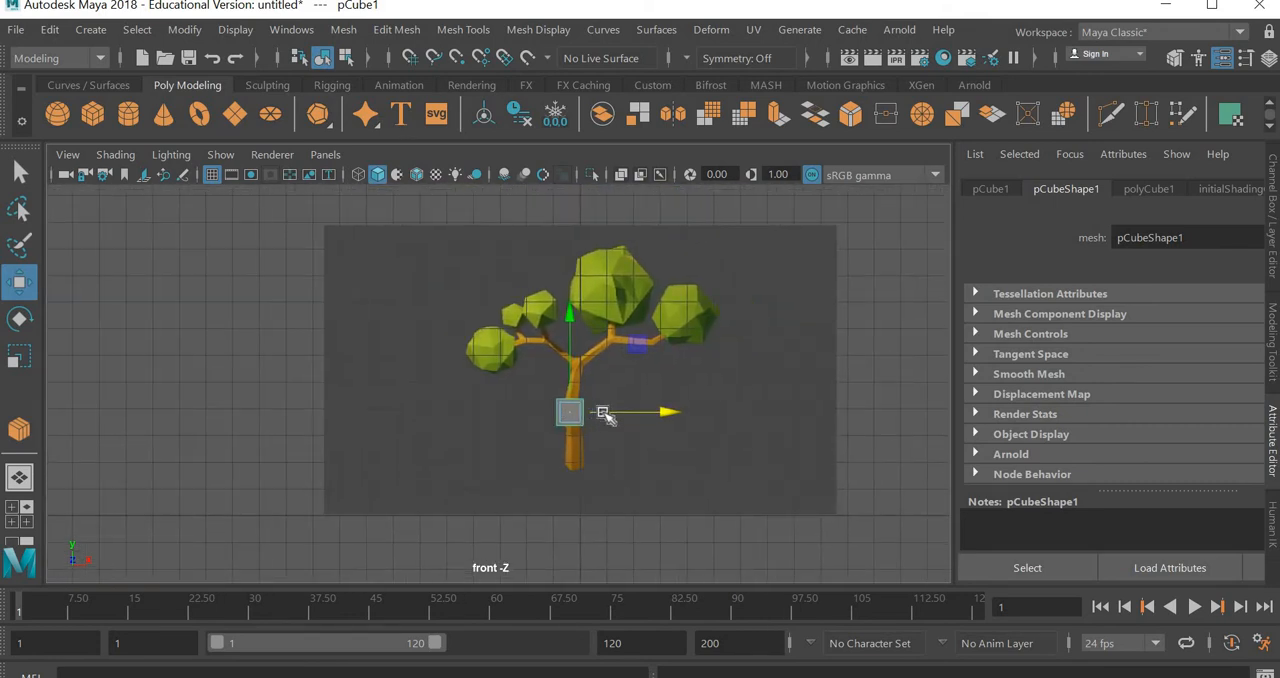
{"action": "scroll", "coordinate": [603, 412], "scroll_direction": "up", "scroll_amount": 3}
{"action": "middle_click_drag", "start_coordinate": [657, 443], "coordinate": [513, 395], "text": "alt"}
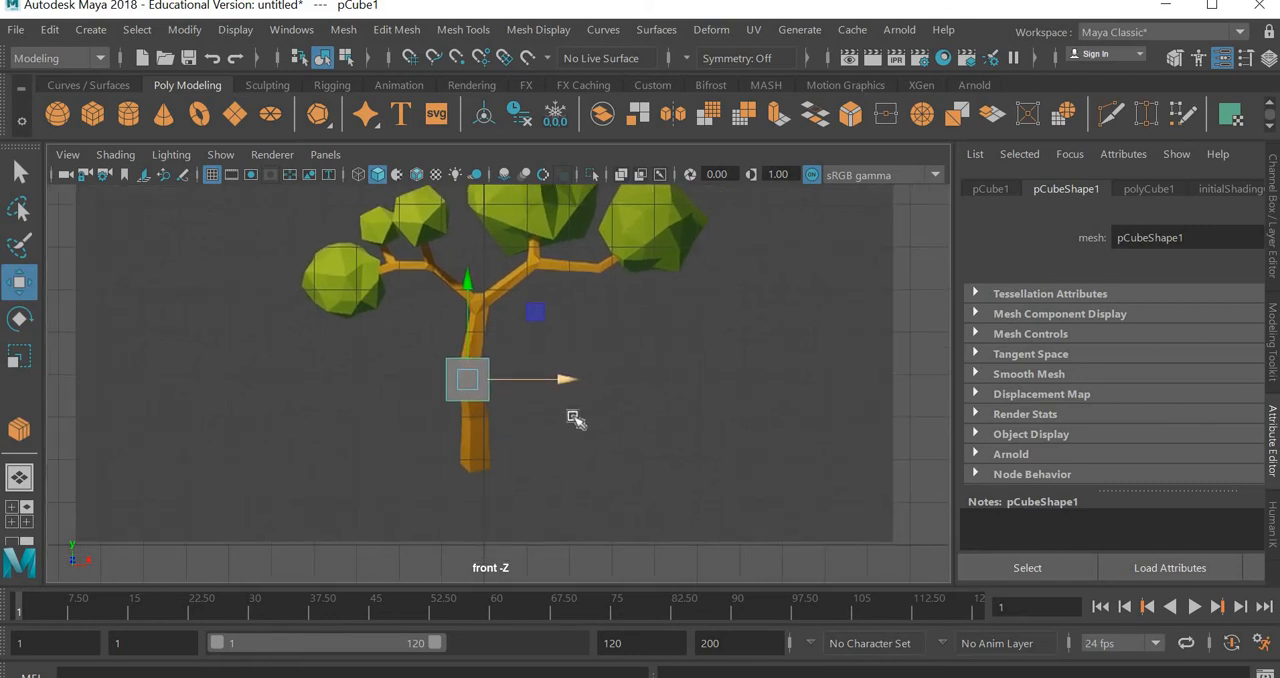
Examine the cube and its distance from the image plane up close in the perspective view, and return to the front view
{"action": "key", "text": "space"}
{"action": "key", "text": "space"}
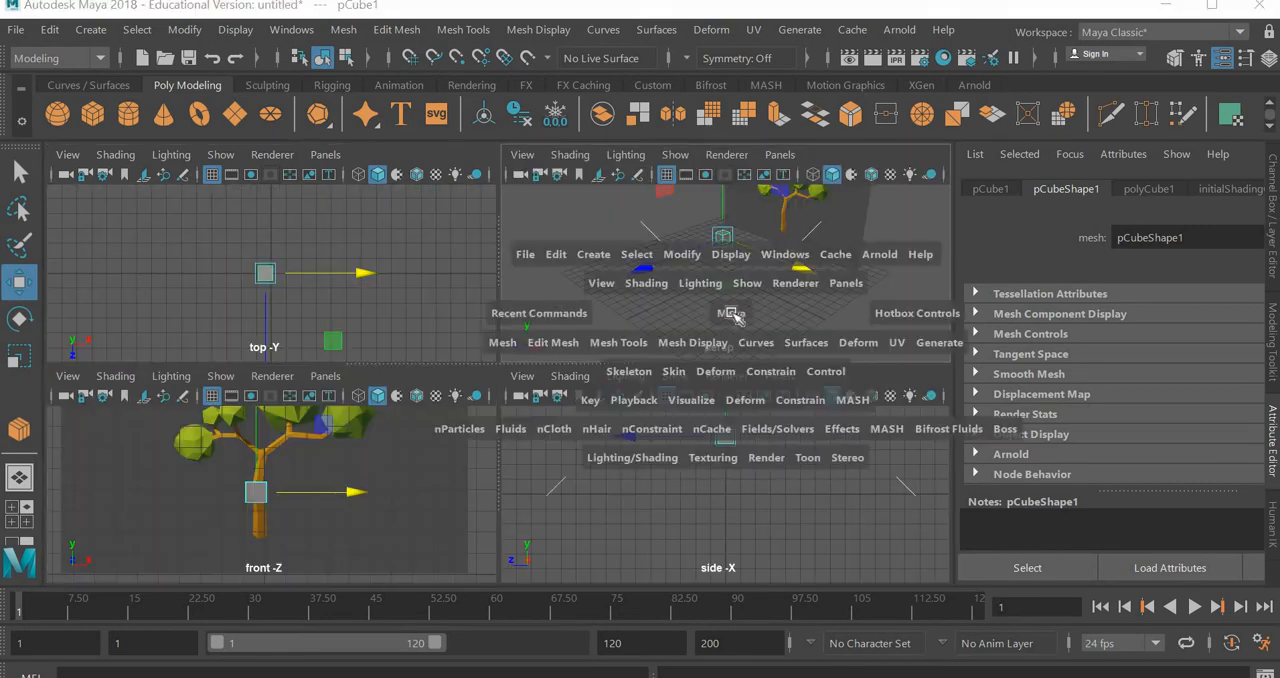
{"action": "left_click_drag", "start_coordinate": [543, 426], "coordinate": [580, 411], "text": "alt"}
{"action": "scroll", "coordinate": [582, 418], "scroll_direction": "up", "scroll_amount": 5}
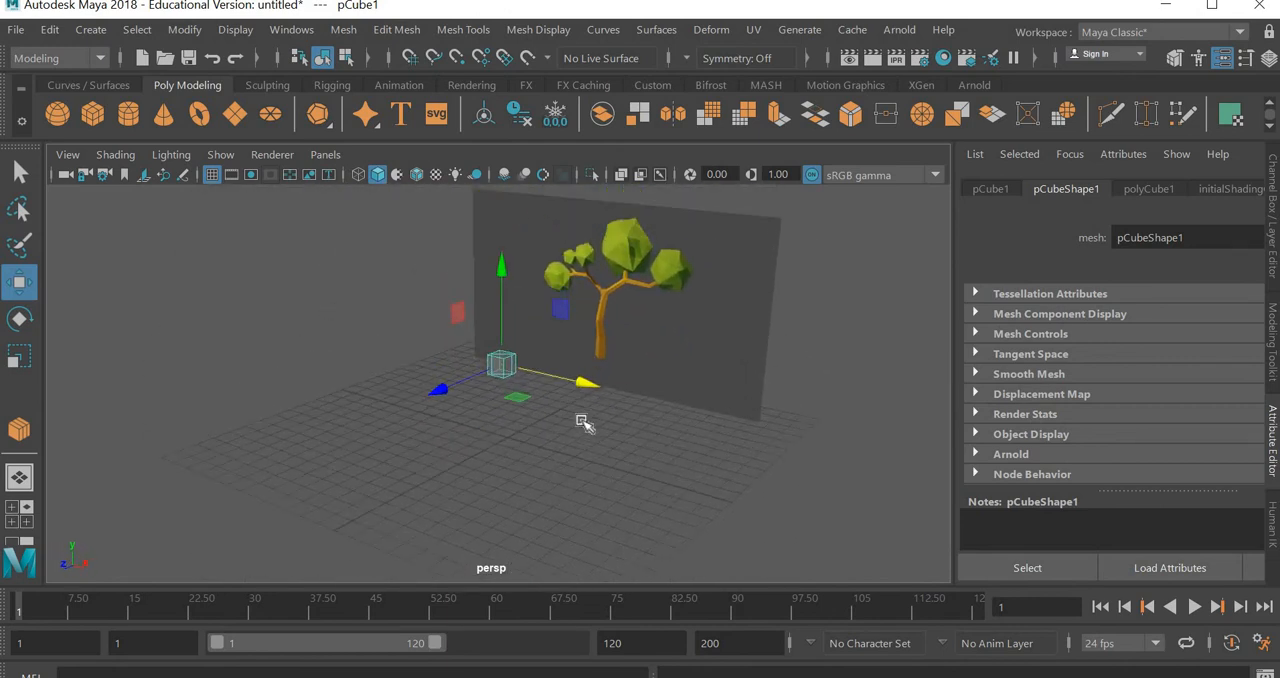
{"action": "scroll", "coordinate": [583, 421], "scroll_direction": "up", "scroll_amount": 6}
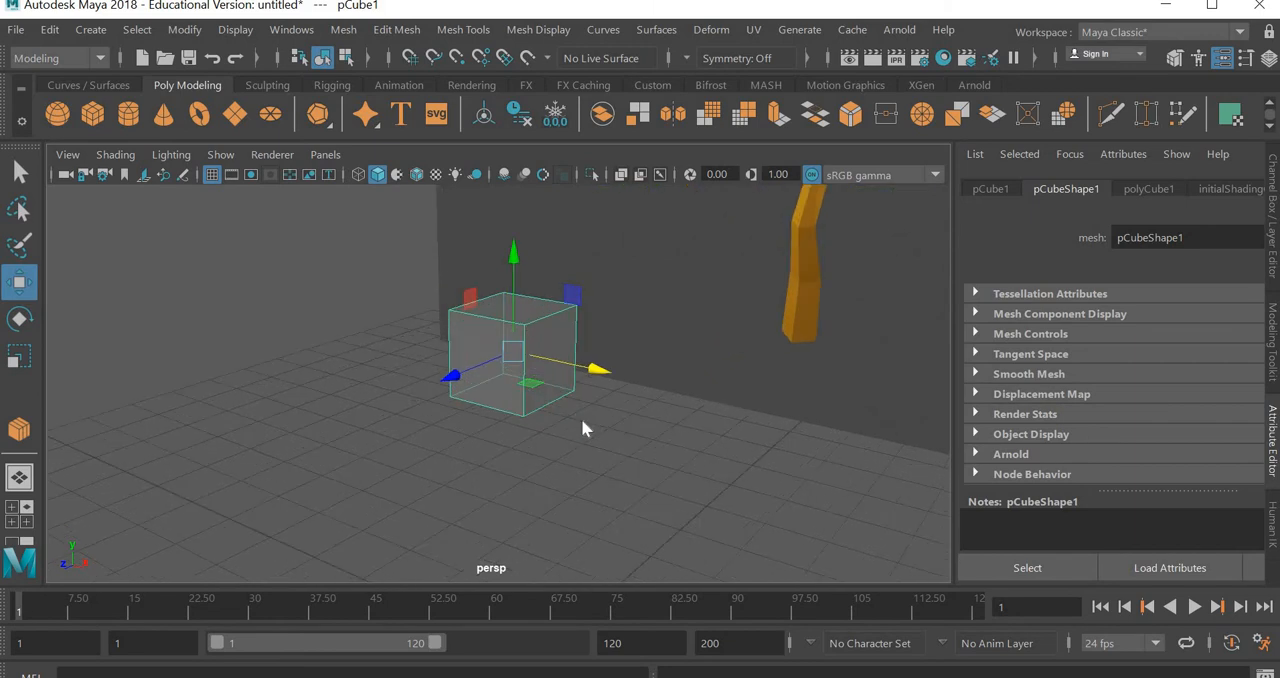
{"action": "key", "text": "space"}
{"action": "key", "text": "space"}
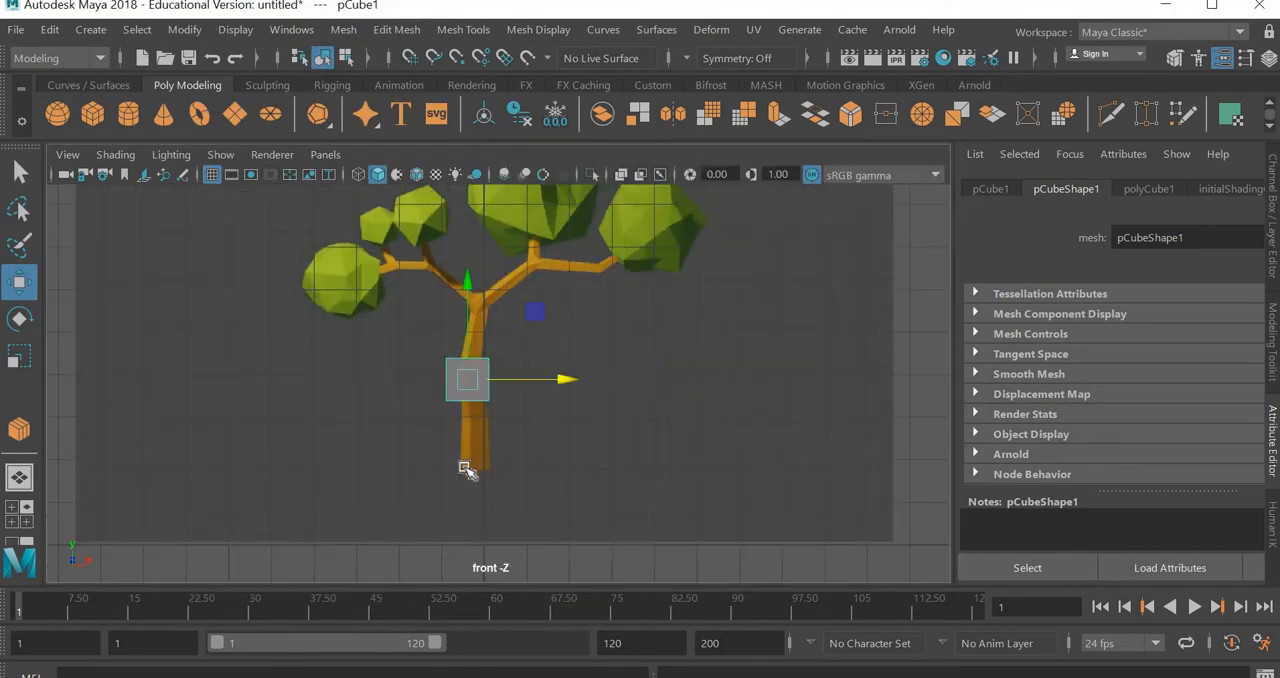
Scale the cube along Y to about the reference trunk's height and lower it slightly to cover the trunk
{"action": "key", "text": "f"}
{"action": "key", "text": "a"}
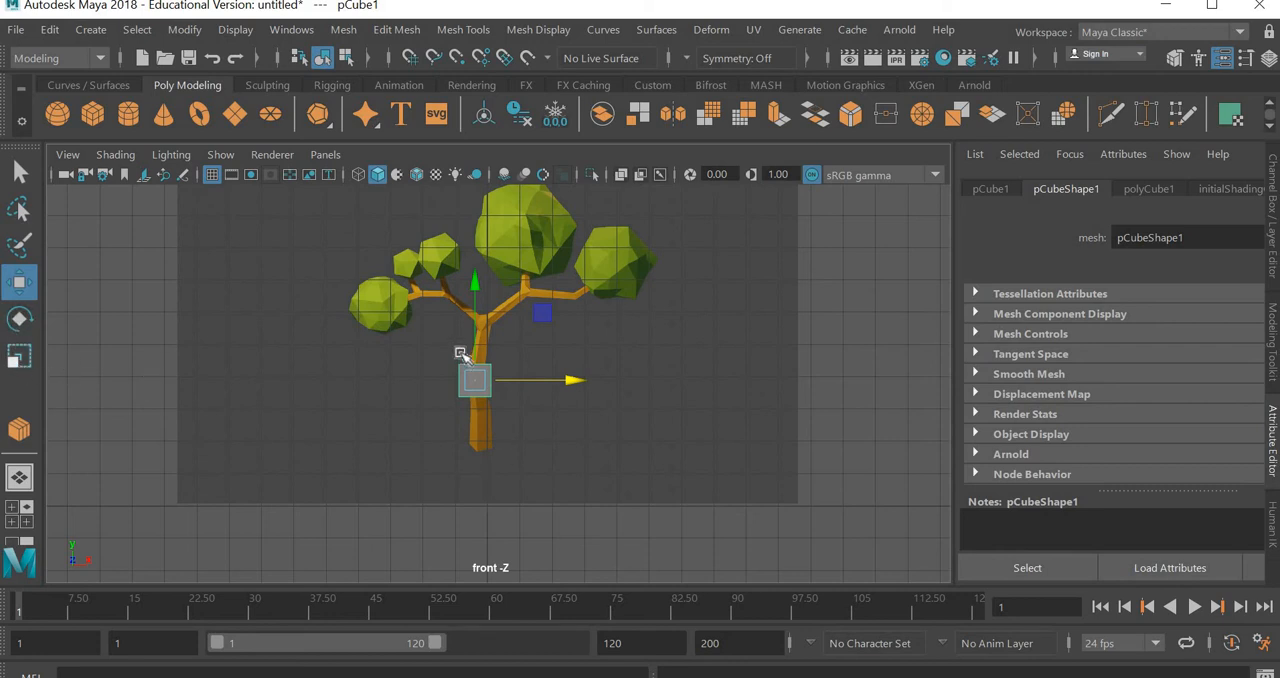
{"action": "key", "text": "r"}
{"action": "left_click_drag", "start_coordinate": [476, 290], "coordinate": [452, 48]}
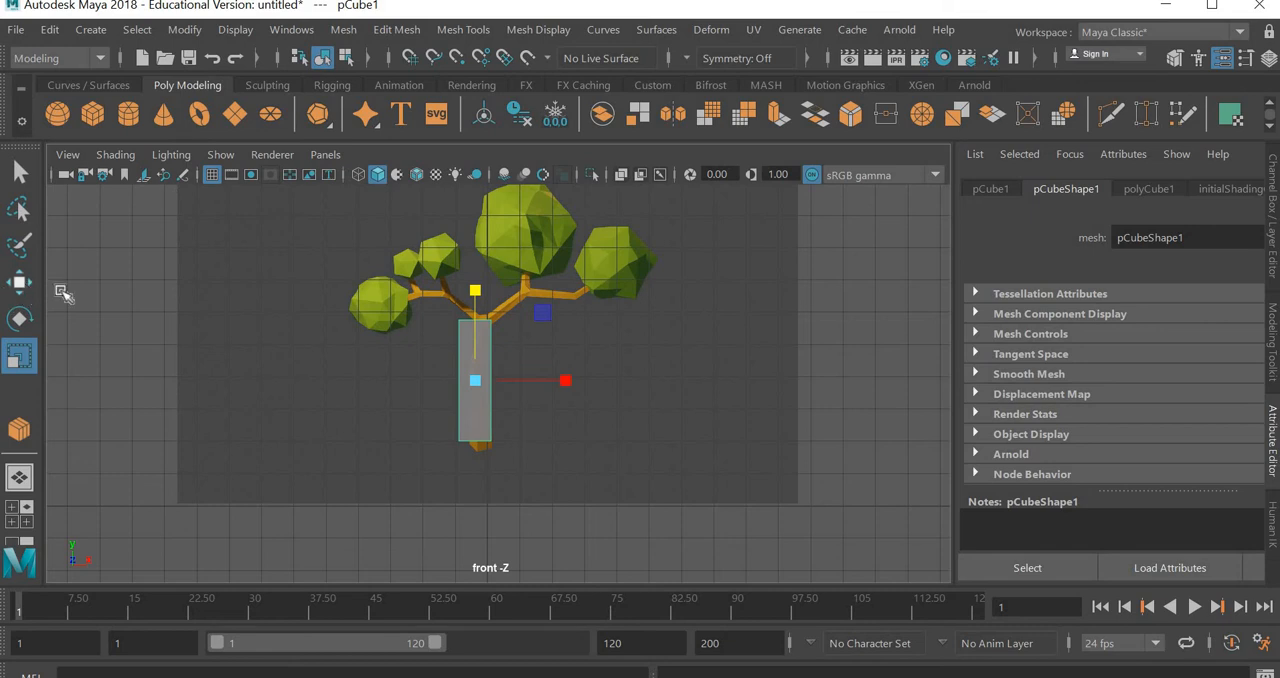
{"action": "key", "text": "w"}
{"action": "left_click_drag", "start_coordinate": [480, 333], "coordinate": [503, 348]}
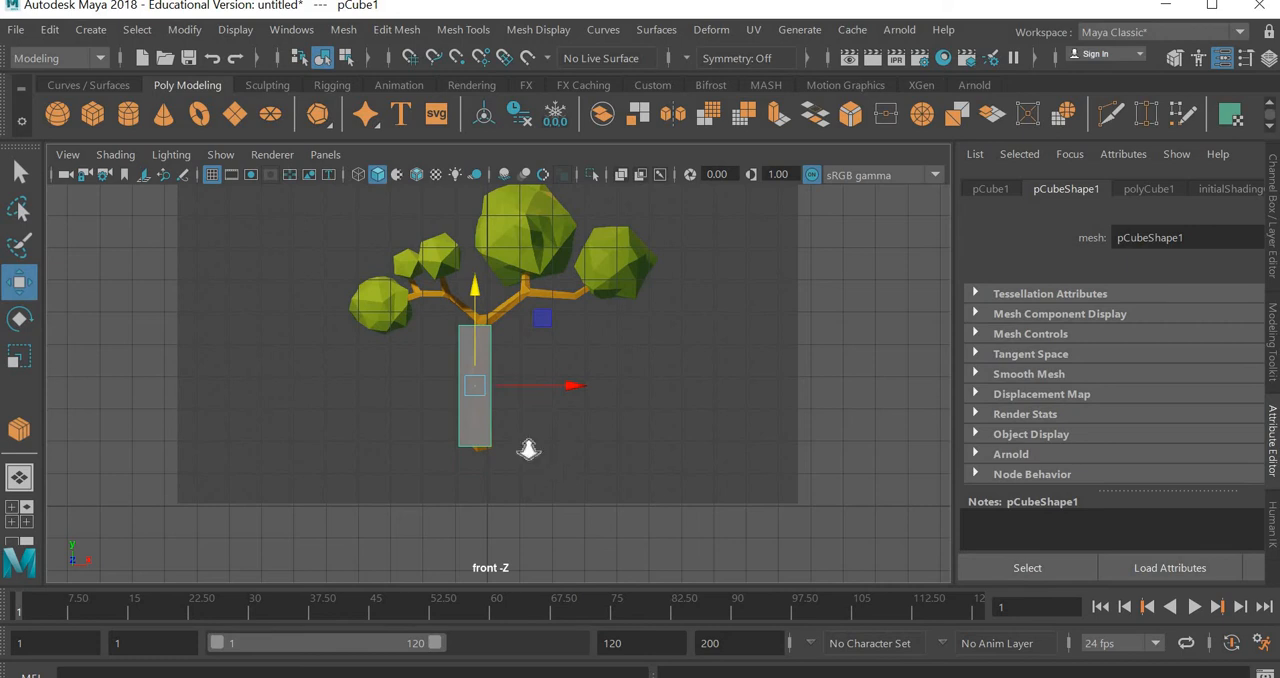
Shift the stretched cube aside along X to examine the reference trunk's shape, and move it back over the trunk
{"action": "scroll", "coordinate": [529, 450], "scroll_direction": "up", "scroll_amount": 5}
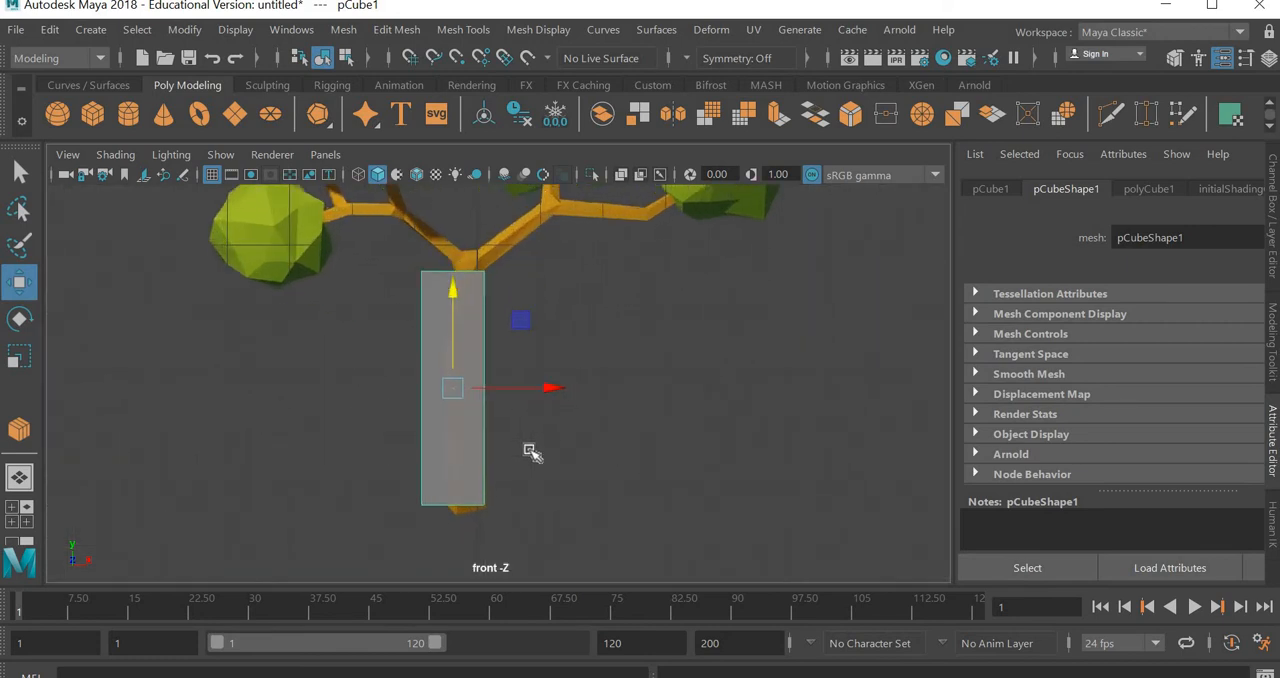
{"action": "scroll", "coordinate": [531, 450], "scroll_direction": "up", "scroll_amount": 2}
{"action": "left_click_drag", "start_coordinate": [523, 389], "coordinate": [370, 396]}
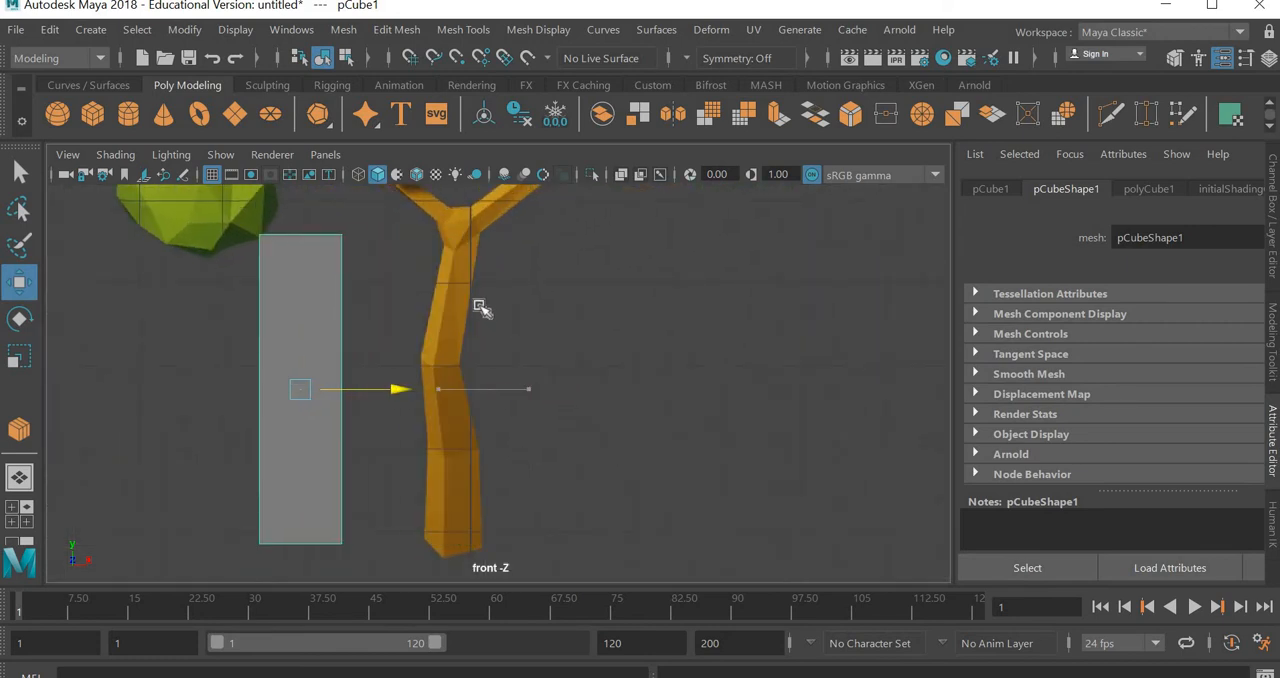
{"action": "left_click_drag", "start_coordinate": [480, 307], "coordinate": [482, 306]}
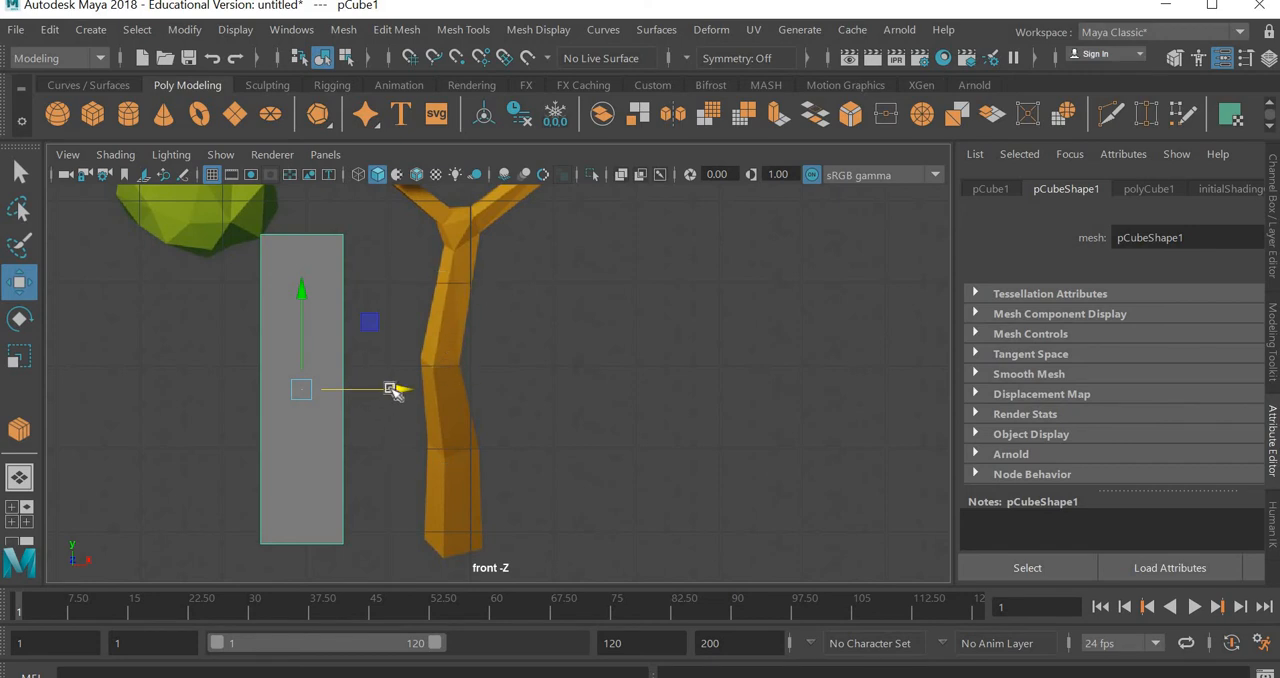
{"action": "left_click_drag", "start_coordinate": [395, 389], "coordinate": [550, 391]}
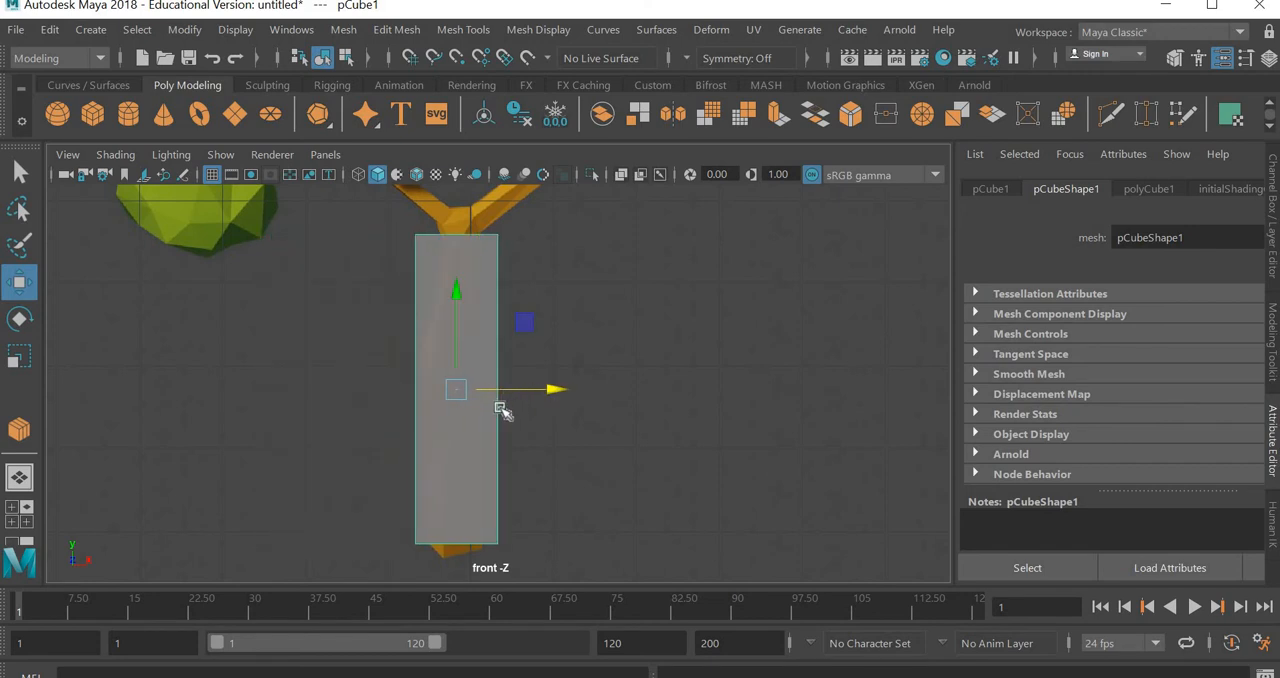
Try to move the vertices at the cube's lower right corner inward along X, and undo the move
{"action": "right_click", "coordinate": [500, 410]}
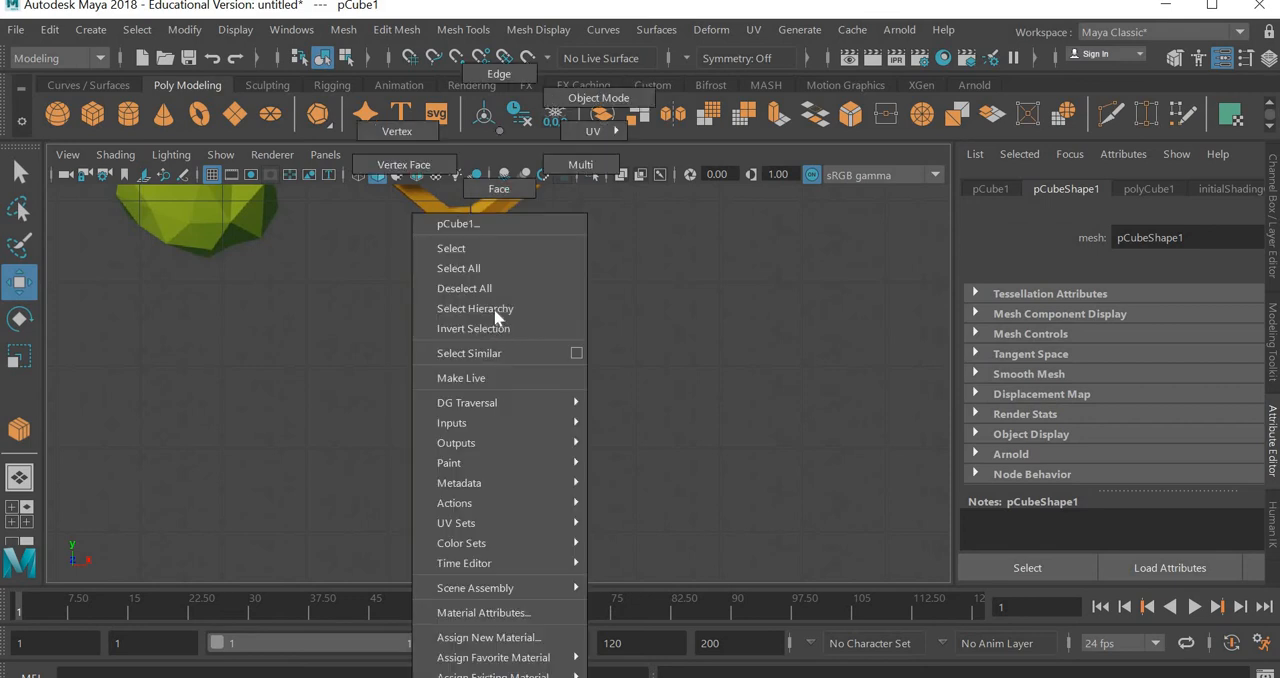
{"action": "left_click", "coordinate": [416, 135]}
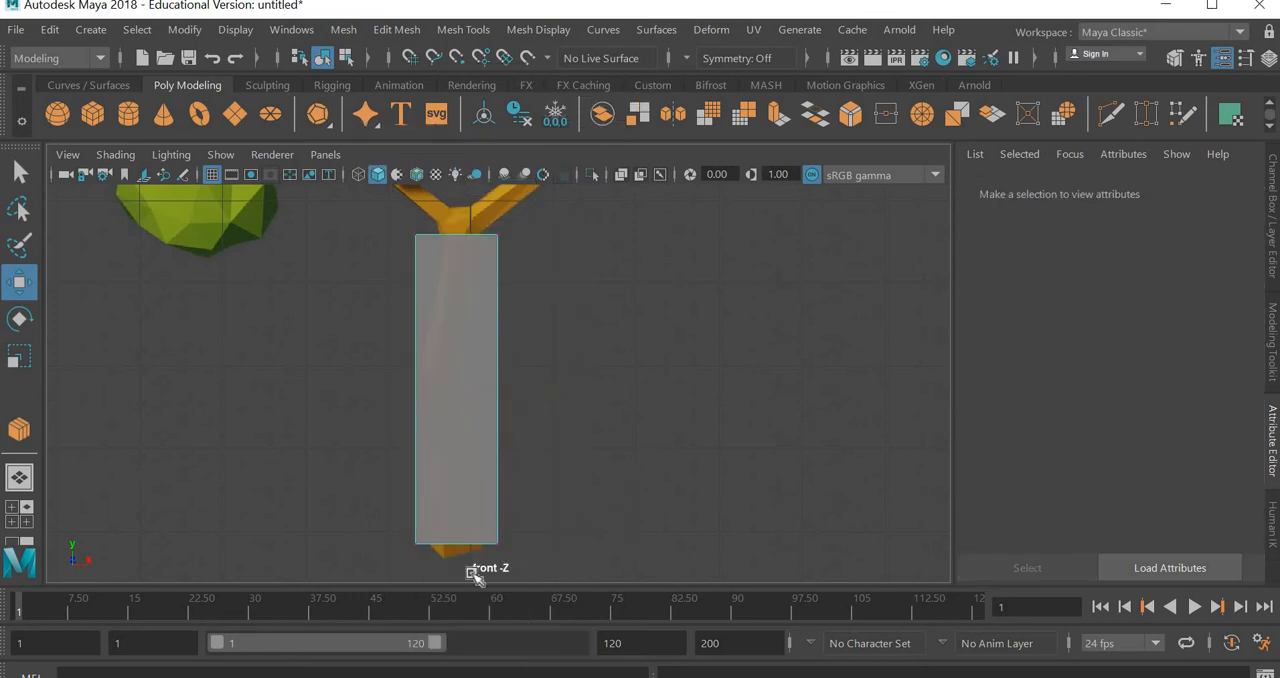
{"action": "left_click_drag", "start_coordinate": [614, 497], "coordinate": [471, 572]}
{"action": "left_click_drag", "start_coordinate": [558, 543], "coordinate": [514, 549]}
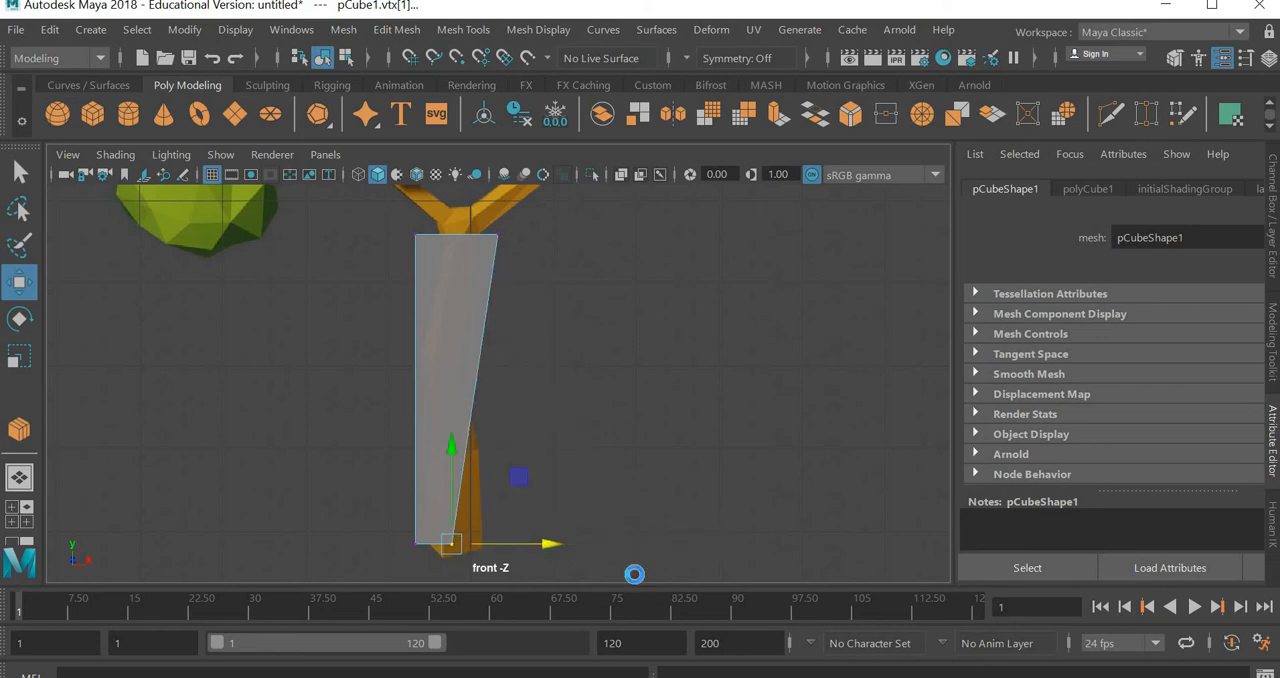
{"action": "key", "text": "ctrl+z"}
Try out component selection on the cube with its right-side vertices, its right-side vertical edges and its front face
{"action": "left_click_drag", "start_coordinate": [557, 204], "coordinate": [493, 586]}
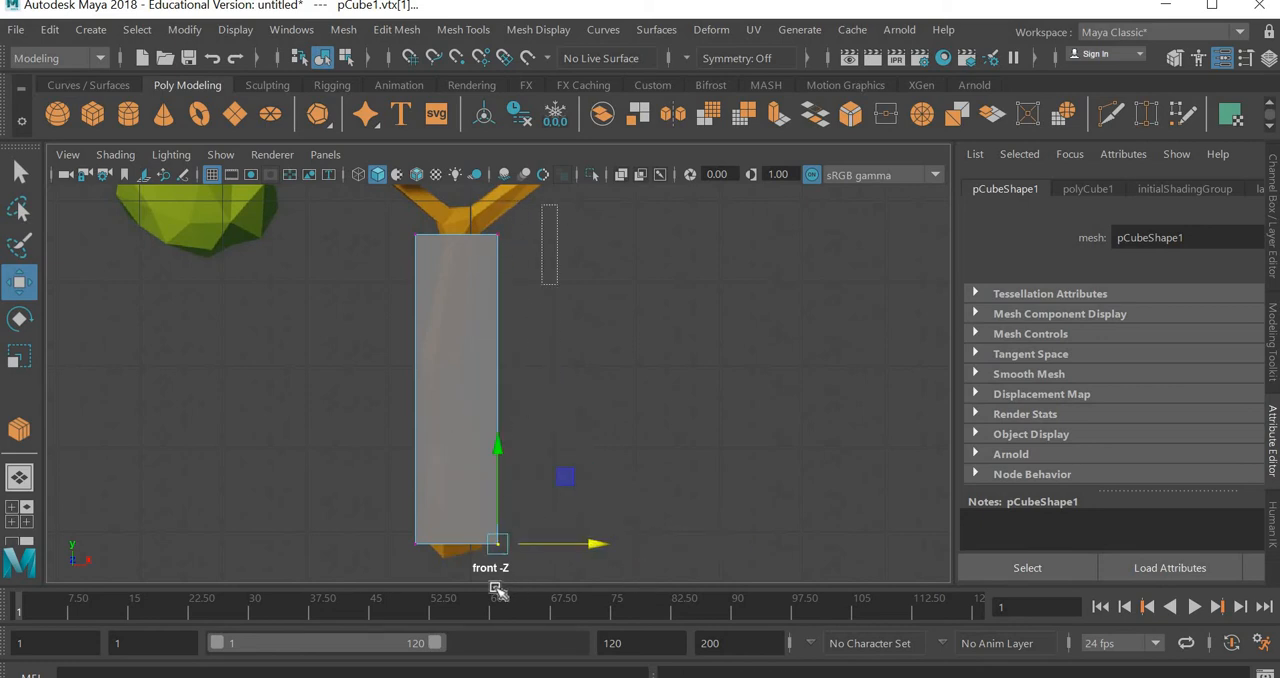
{"action": "left_click", "coordinate": [470, 450]}
{"action": "left_click", "coordinate": [478, 418]}
{"action": "right_click_drag", "start_coordinate": [471, 252], "coordinate": [483, 82]}
{"action": "left_click_drag", "start_coordinate": [603, 367], "coordinate": [458, 407]}
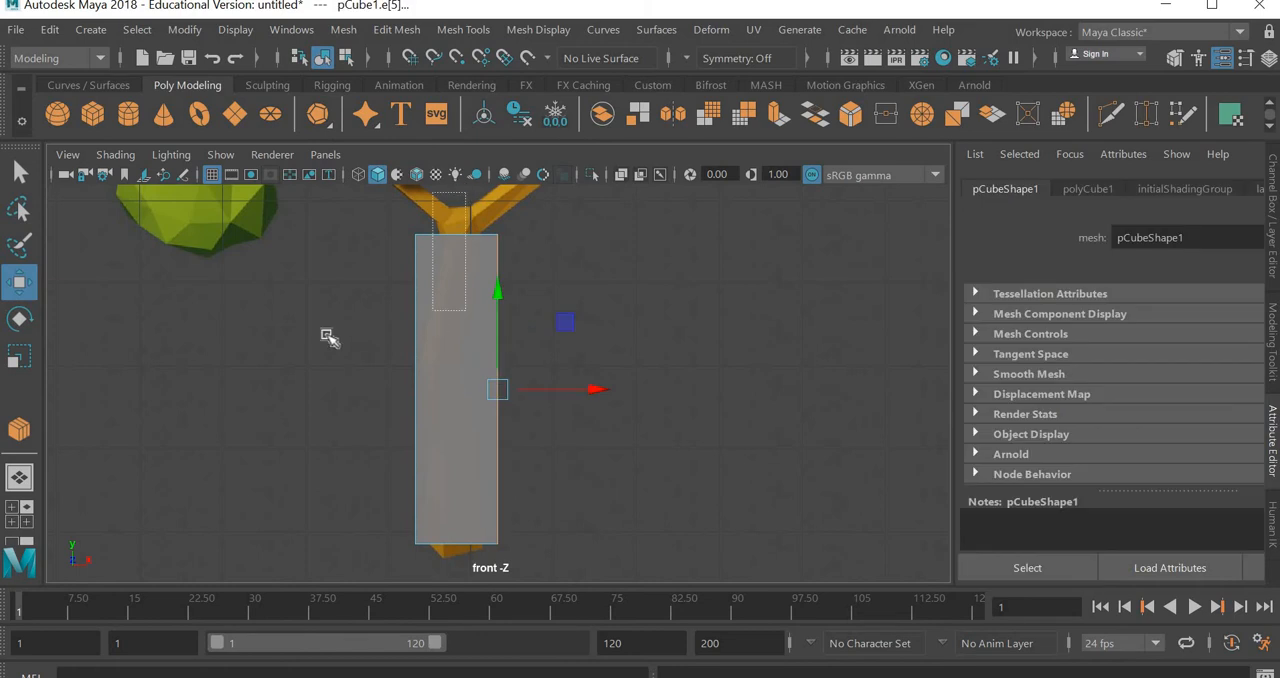
{"action": "left_click_drag", "start_coordinate": [329, 337], "coordinate": [445, 398]}
{"action": "right_click_drag", "start_coordinate": [468, 414], "coordinate": [470, 190]}
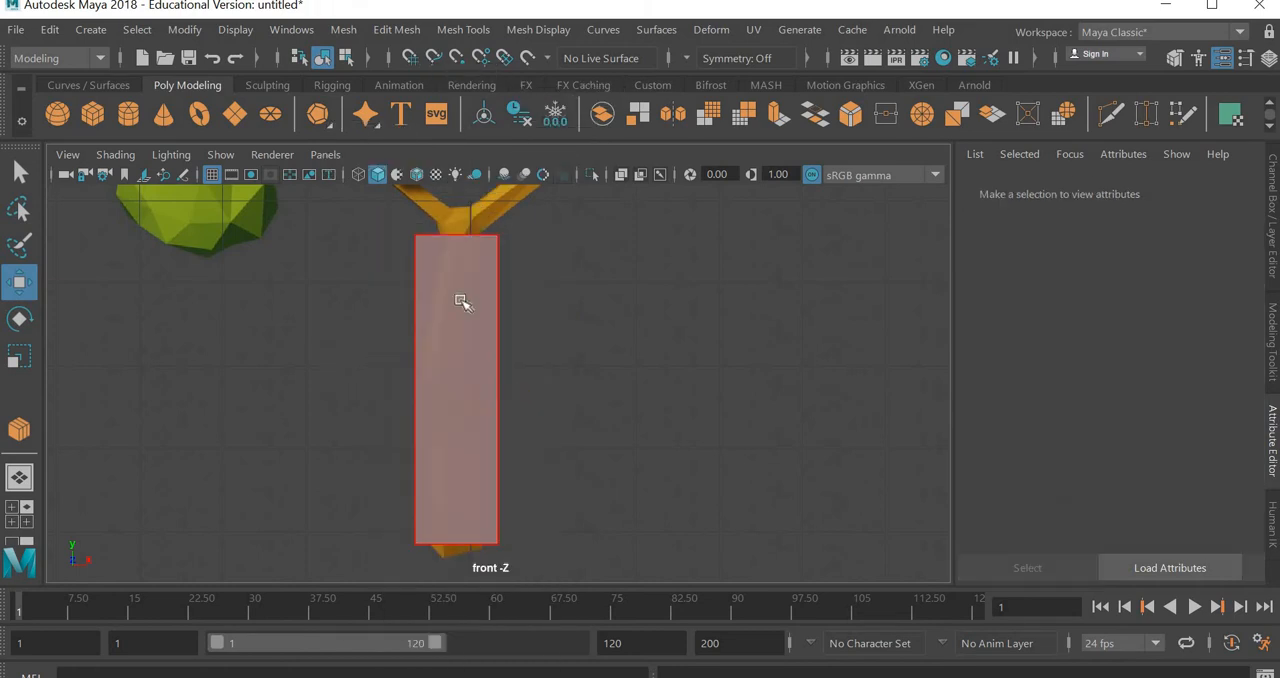
{"action": "left_click", "coordinate": [460, 302]}
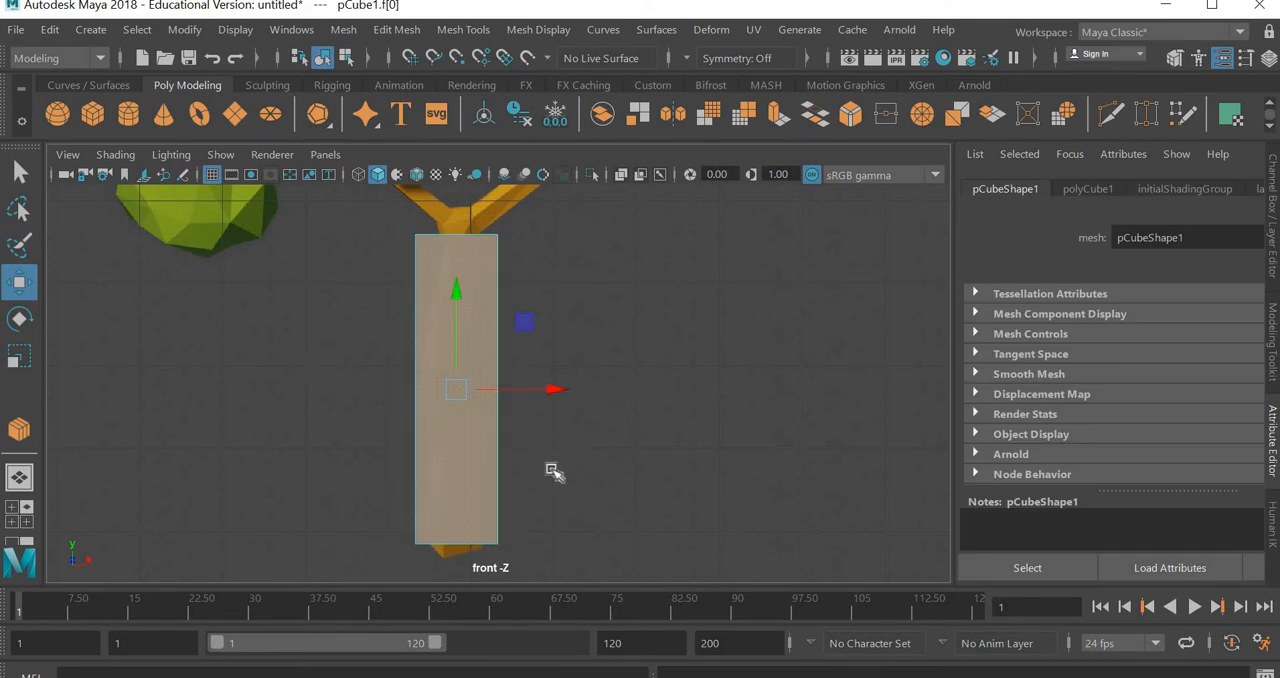
Select the cube's four vertical edges in edge mode and check the selection in the perspective view
{"action": "right_click", "coordinate": [443, 447]}
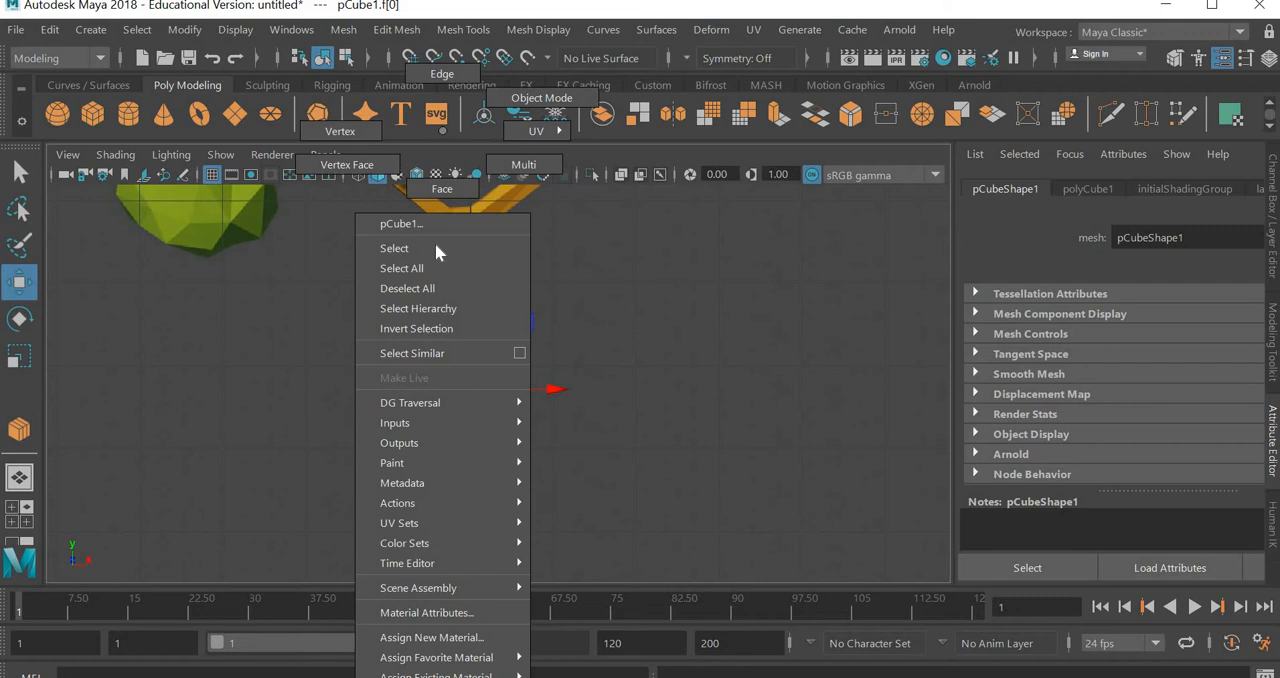
{"action": "left_click", "coordinate": [449, 80]}
{"action": "left_click_drag", "start_coordinate": [655, 328], "coordinate": [296, 414]}
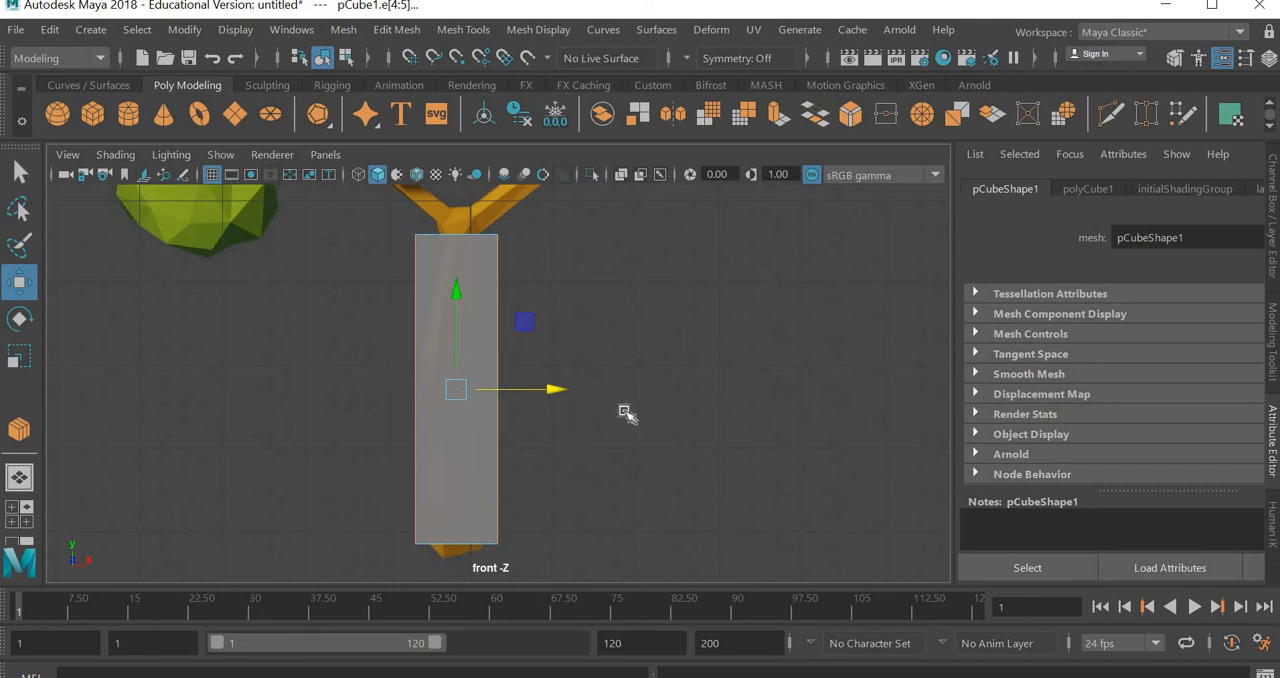
{"action": "key", "text": "space"}
{"action": "key", "text": "space"}
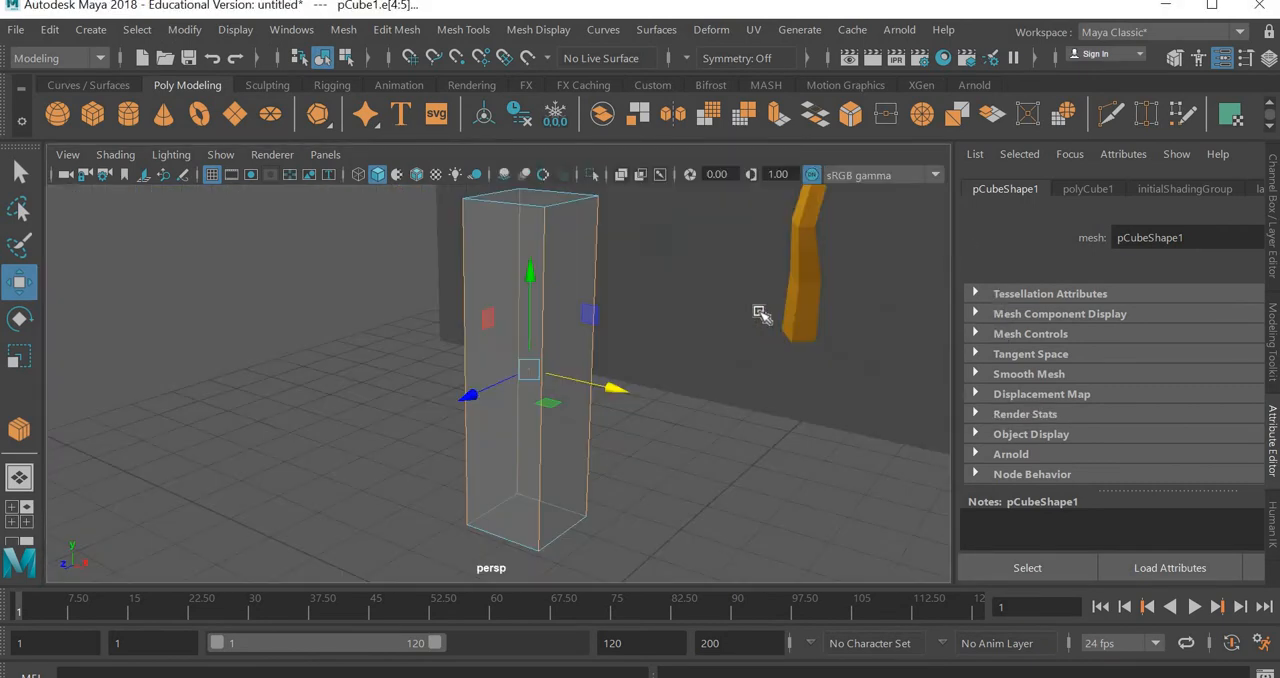
{"action": "left_click_drag", "start_coordinate": [537, 471], "coordinate": [652, 460], "text": "alt"}
{"action": "key", "text": "space"}
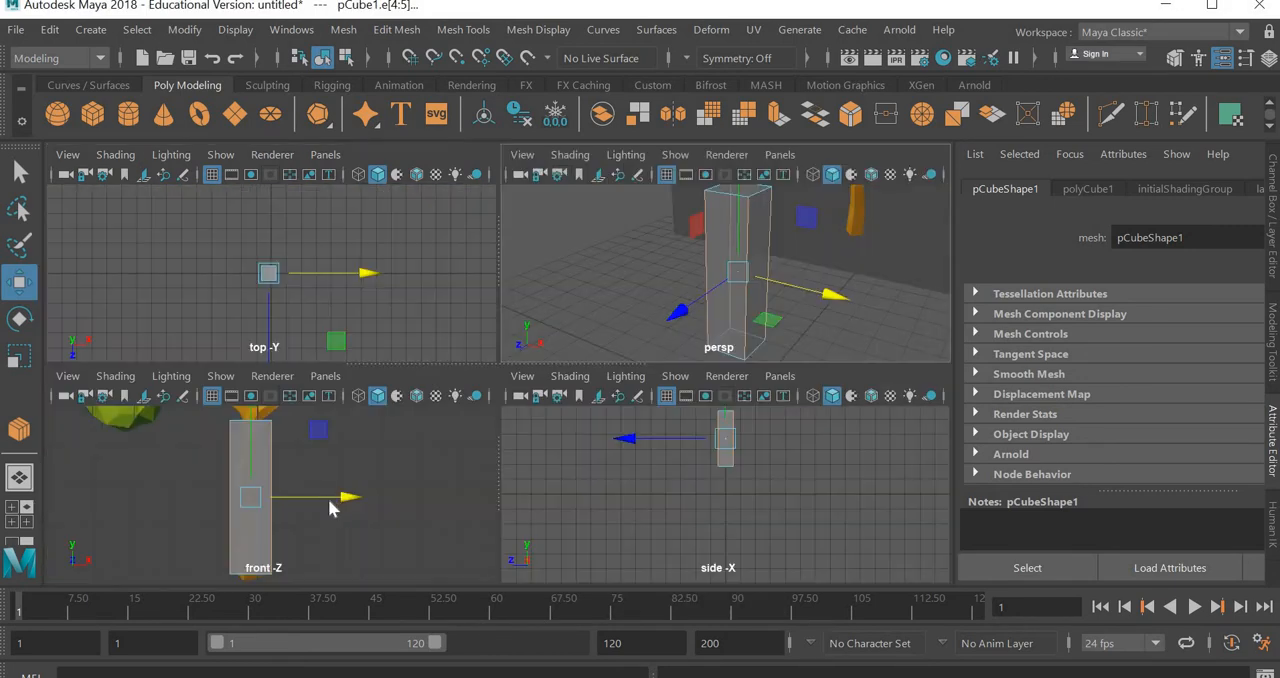
{"action": "key", "text": "space"}
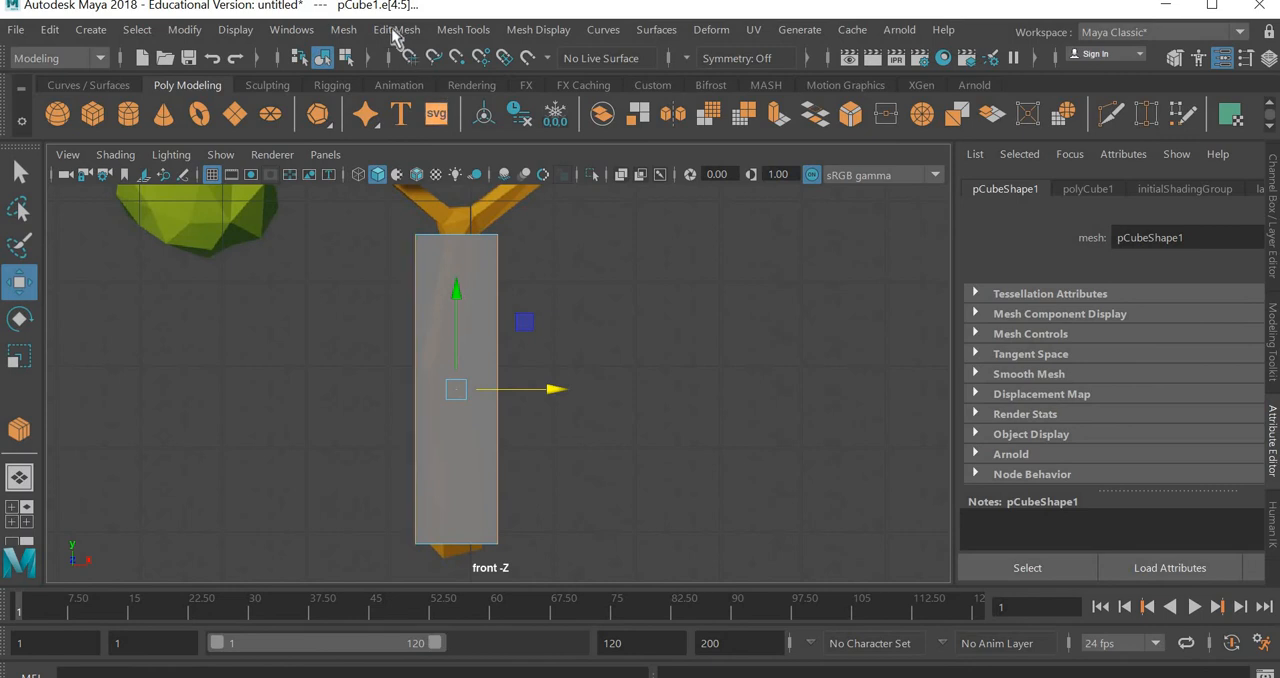
Try to split the four vertical edges with a single connecting edge loop, and undo it
{"action": "left_click", "coordinate": [396, 40]}
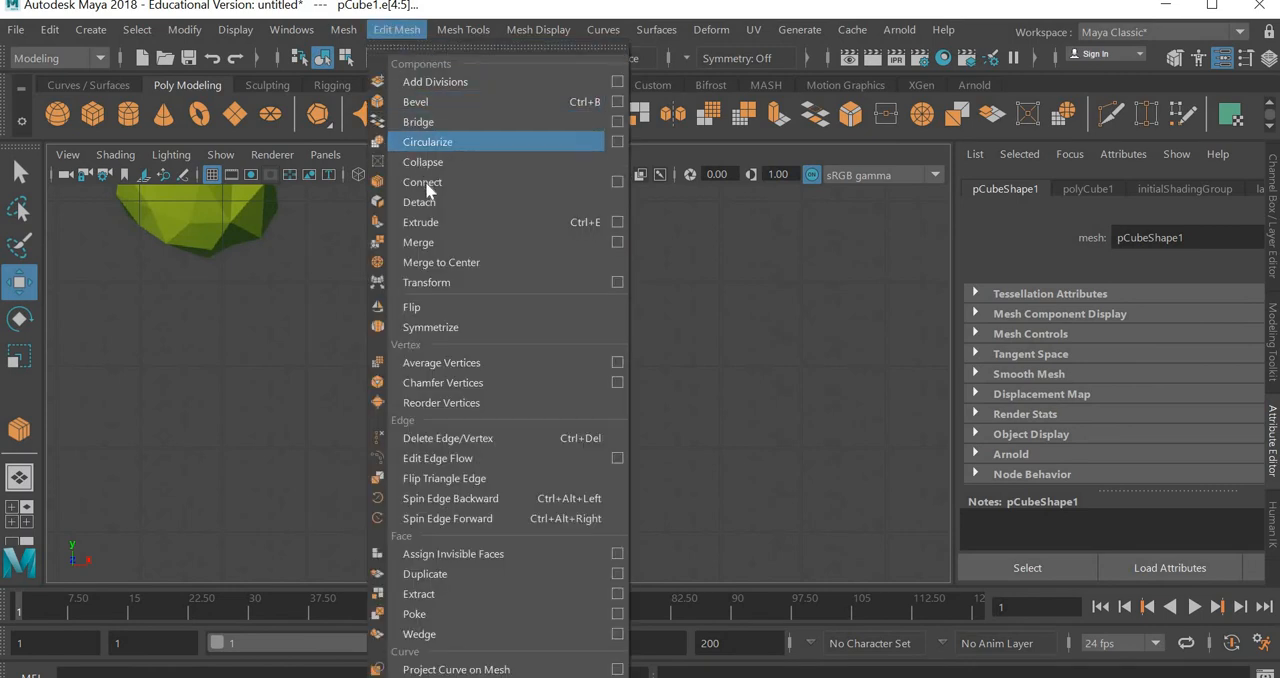
{"action": "left_click", "coordinate": [425, 182]}
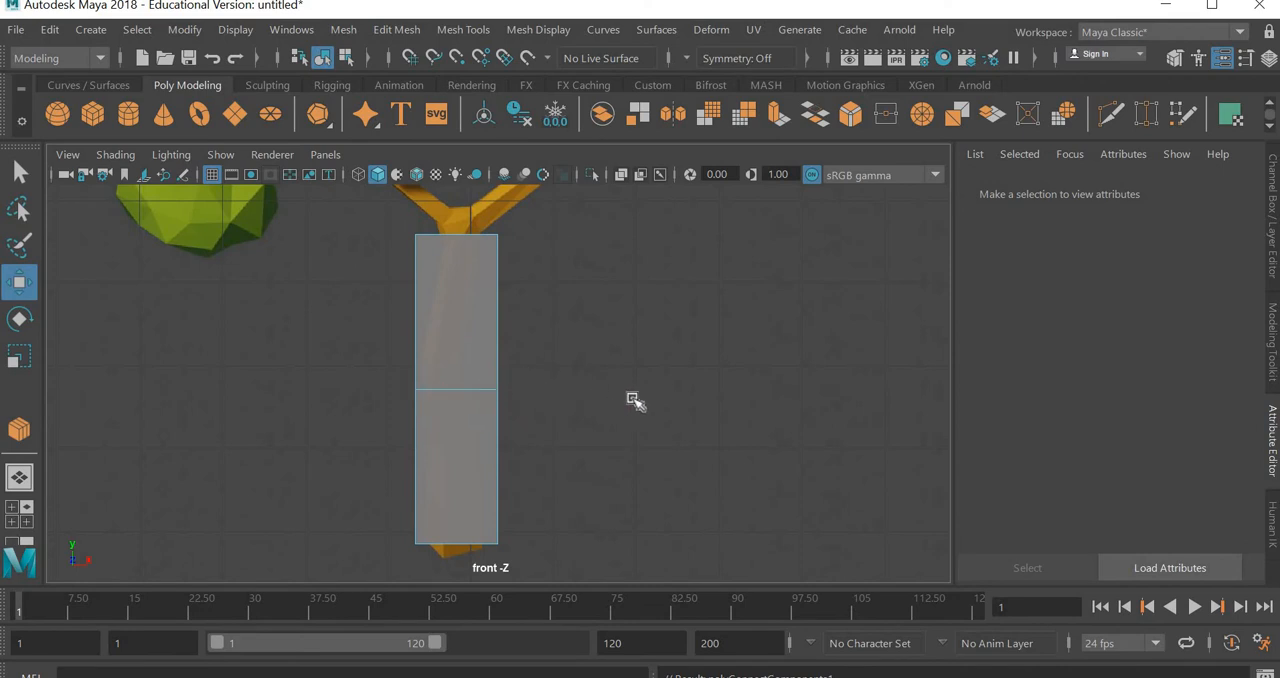
{"action": "key", "text": "Return"}
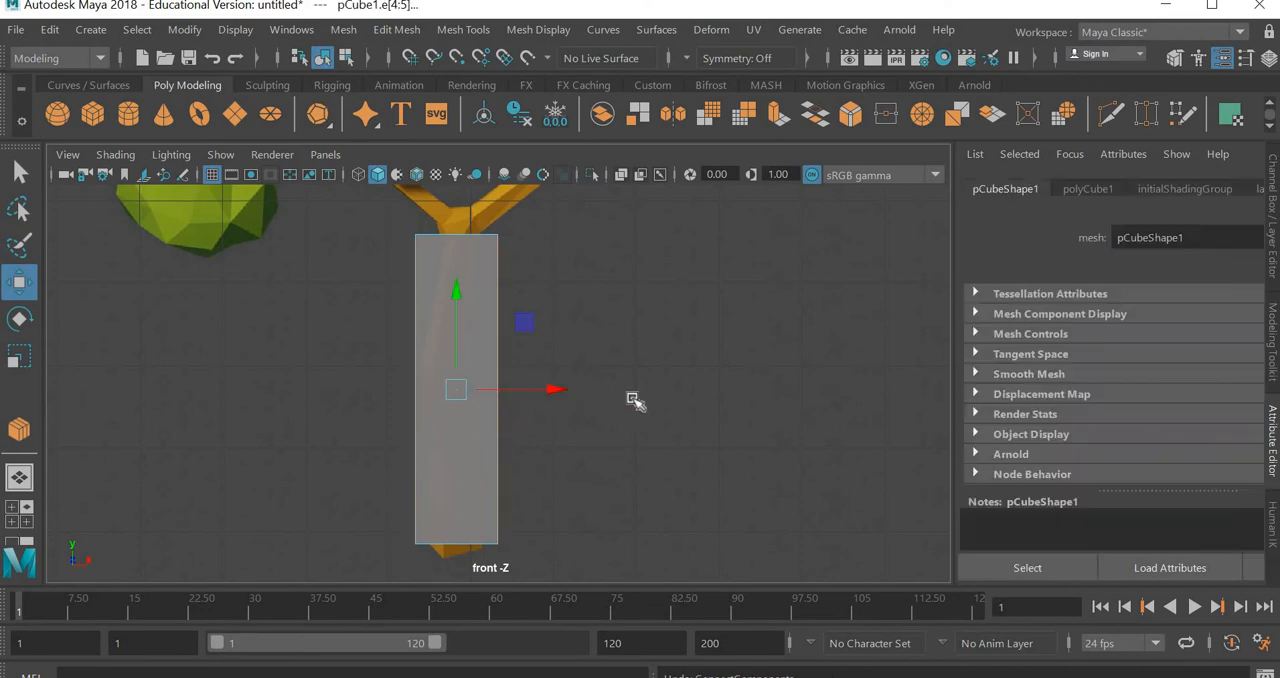
Start the Connect tool with its settings on the four vertical edges and set Segments to 3
{"action": "left_click", "coordinate": [474, 30]}
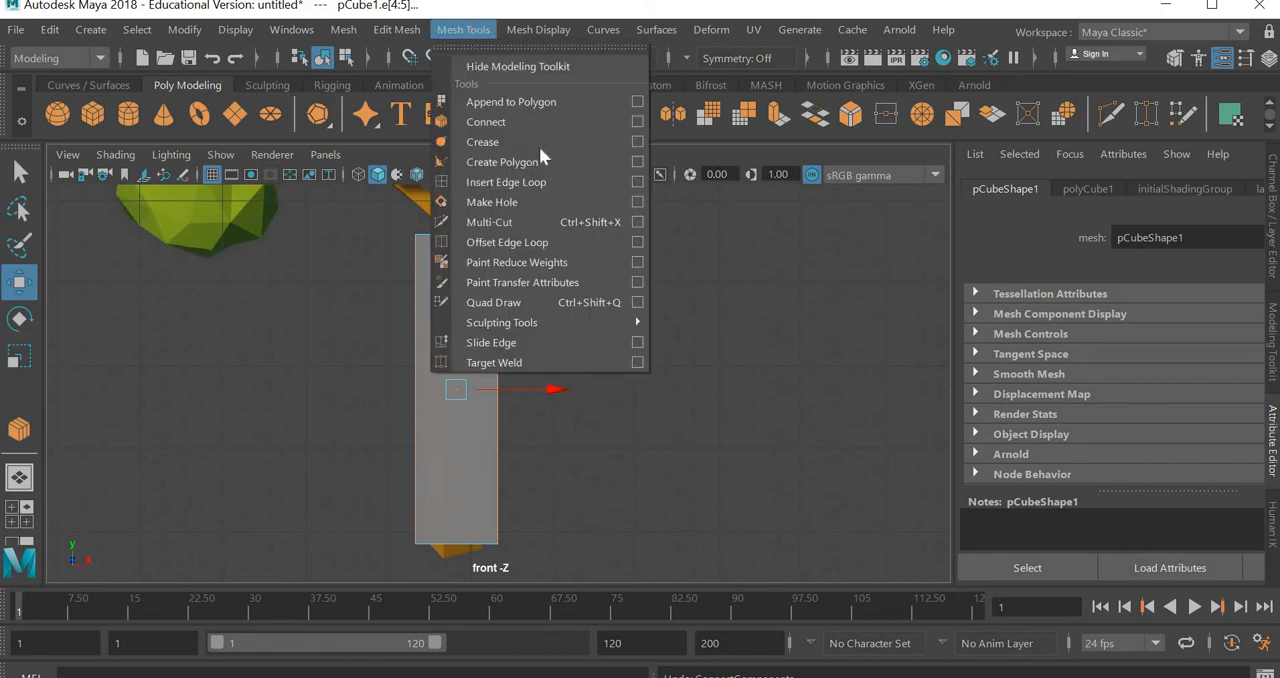
{"action": "left_click", "coordinate": [639, 123]}
{"action": "left_click", "coordinate": [718, 301]}
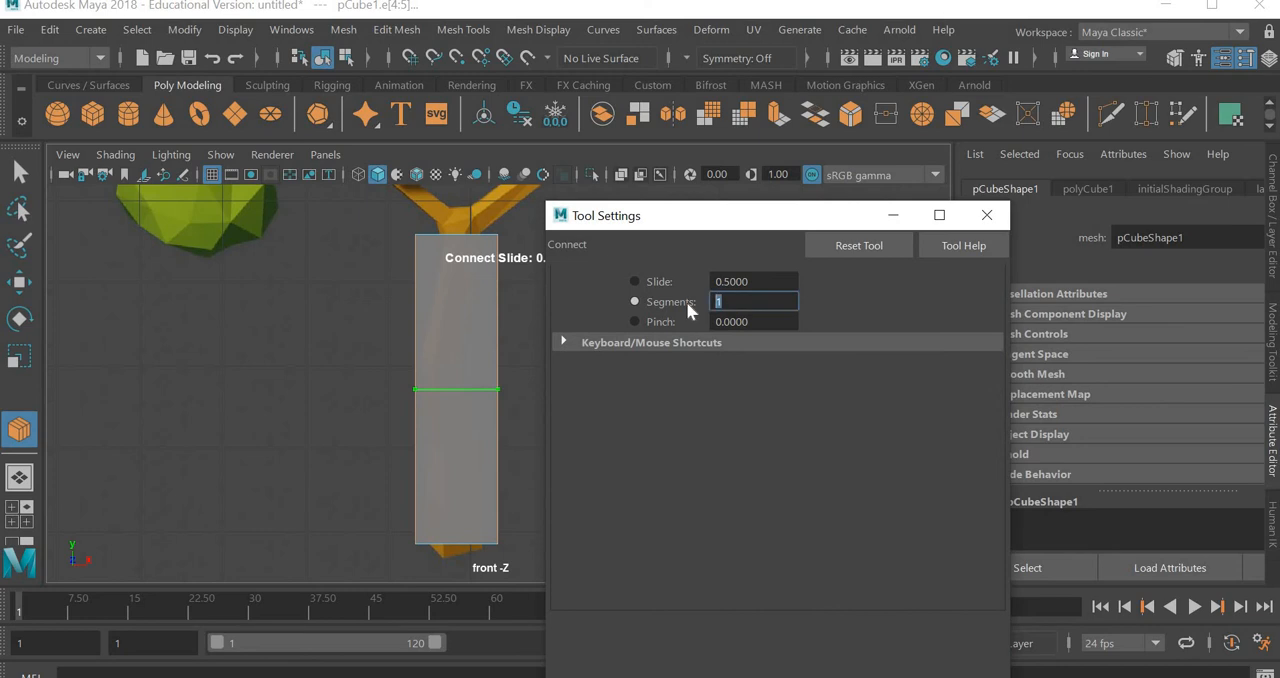
{"action": "type", "text": "3"}
{"action": "key", "text": "Tab"}
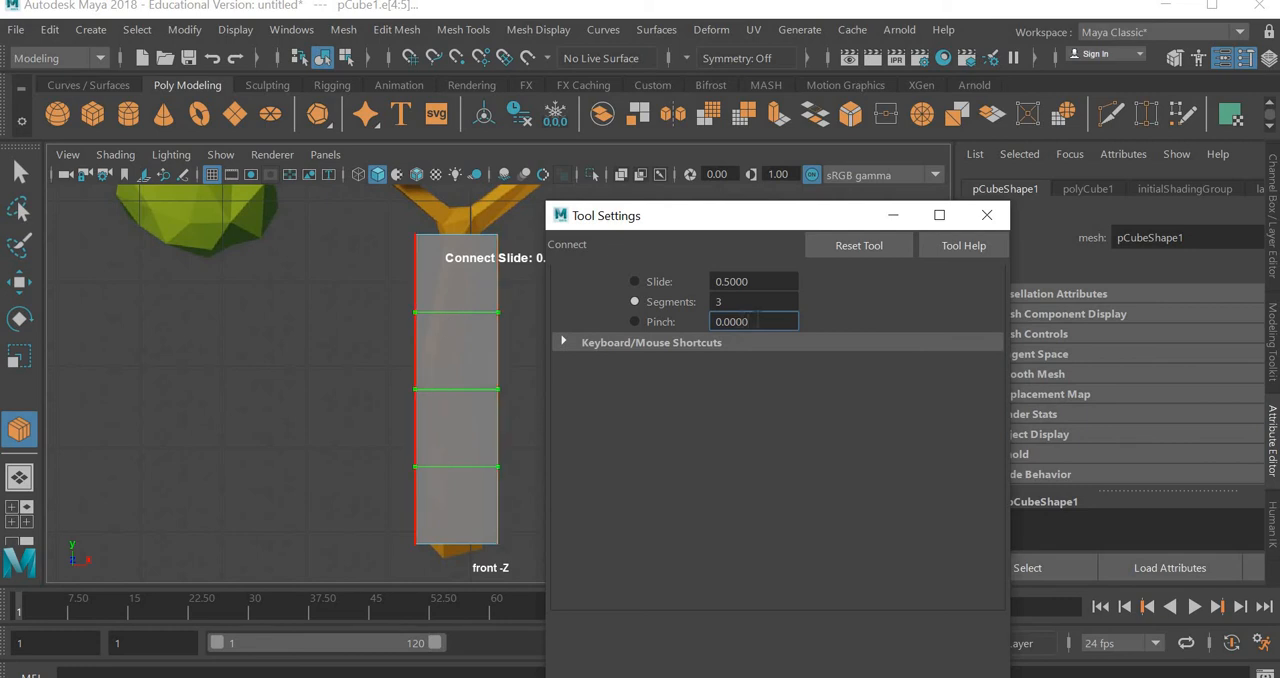
Try Slide values of 0.7 and 0.3 for the connecting edge loops, and restore Slide to 0.5
{"action": "left_click_drag", "start_coordinate": [757, 282], "coordinate": [672, 281]}
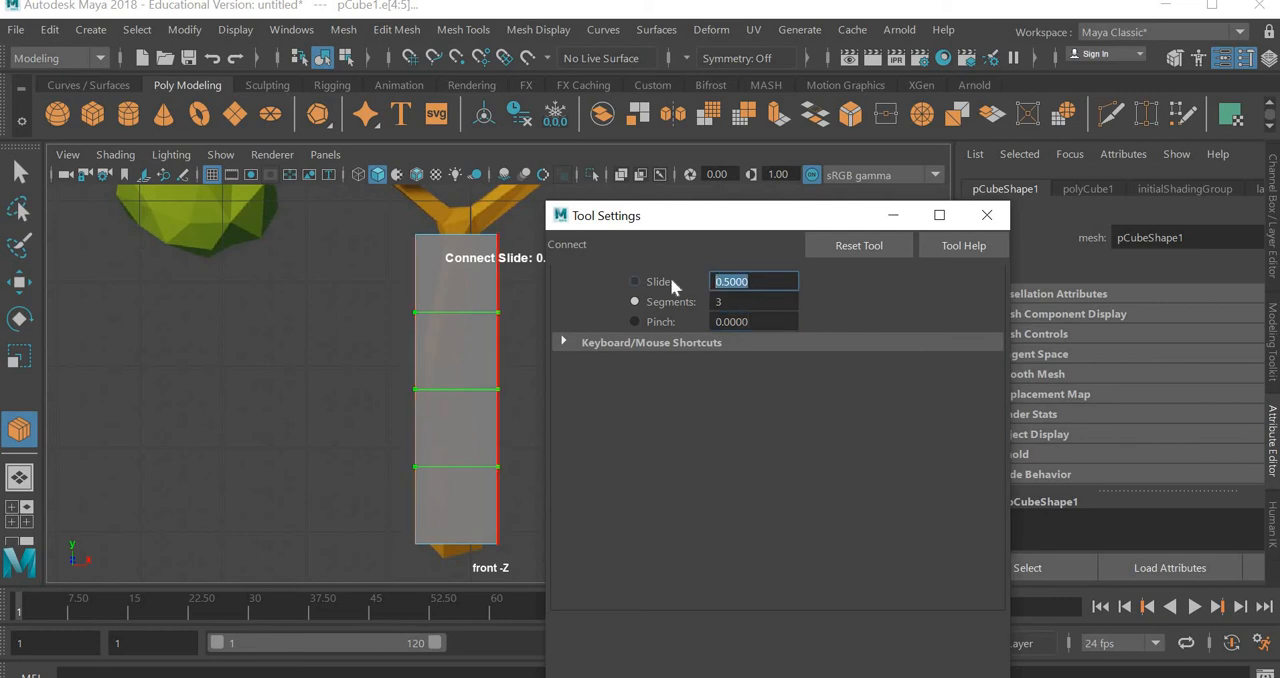
{"action": "type", "text": ".7"}
{"action": "key", "text": "Return"}
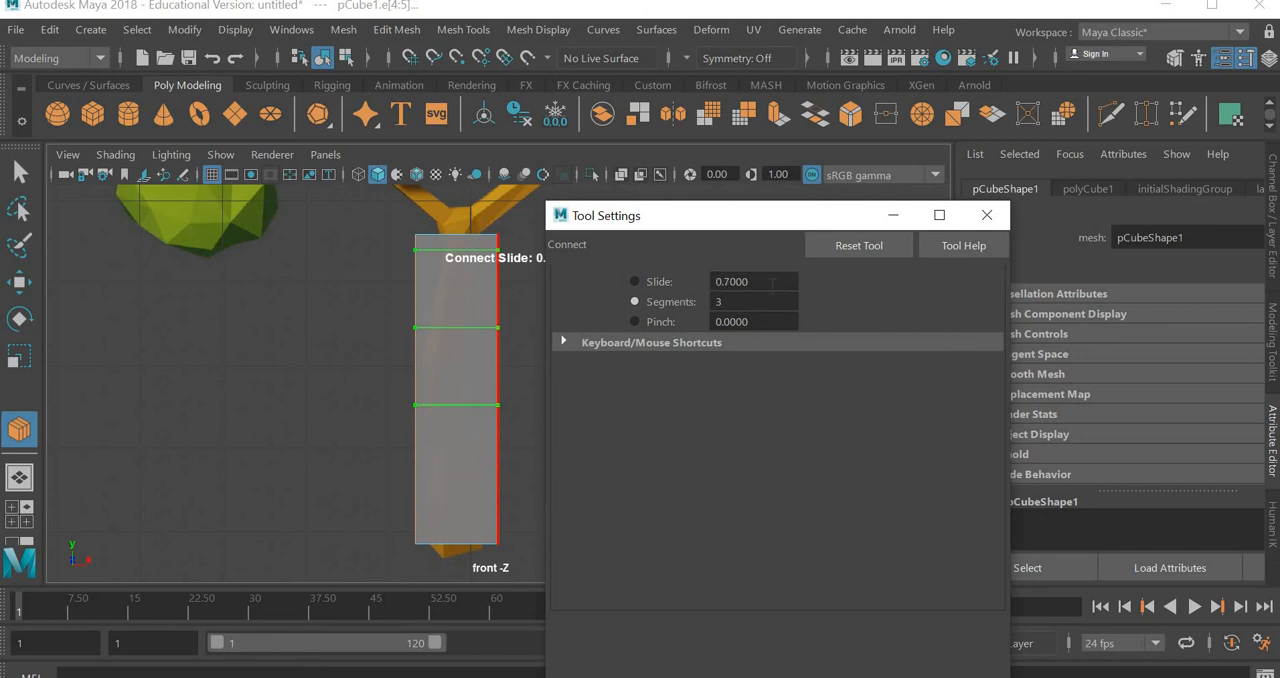
{"action": "type", "text": ".3"}
{"action": "key", "text": "Return"}
{"action": "left_click", "coordinate": [745, 281]}
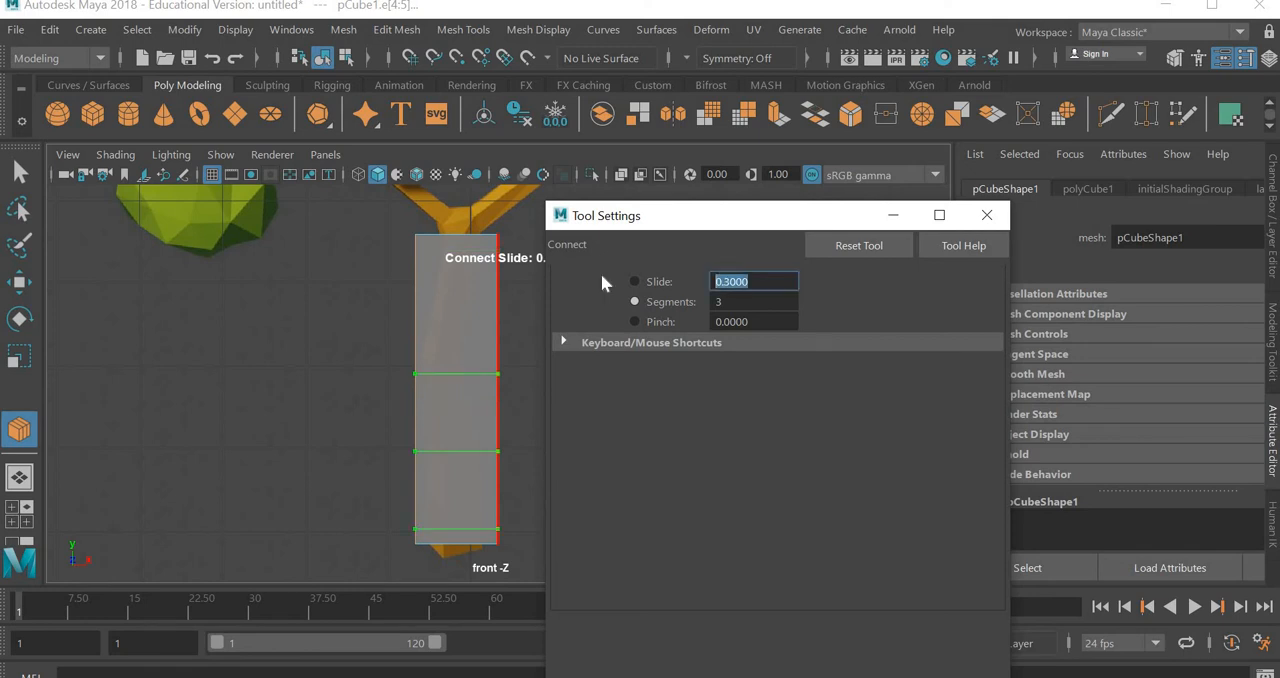
{"action": "type", "text": ".5"}
{"action": "key", "text": "Return"}
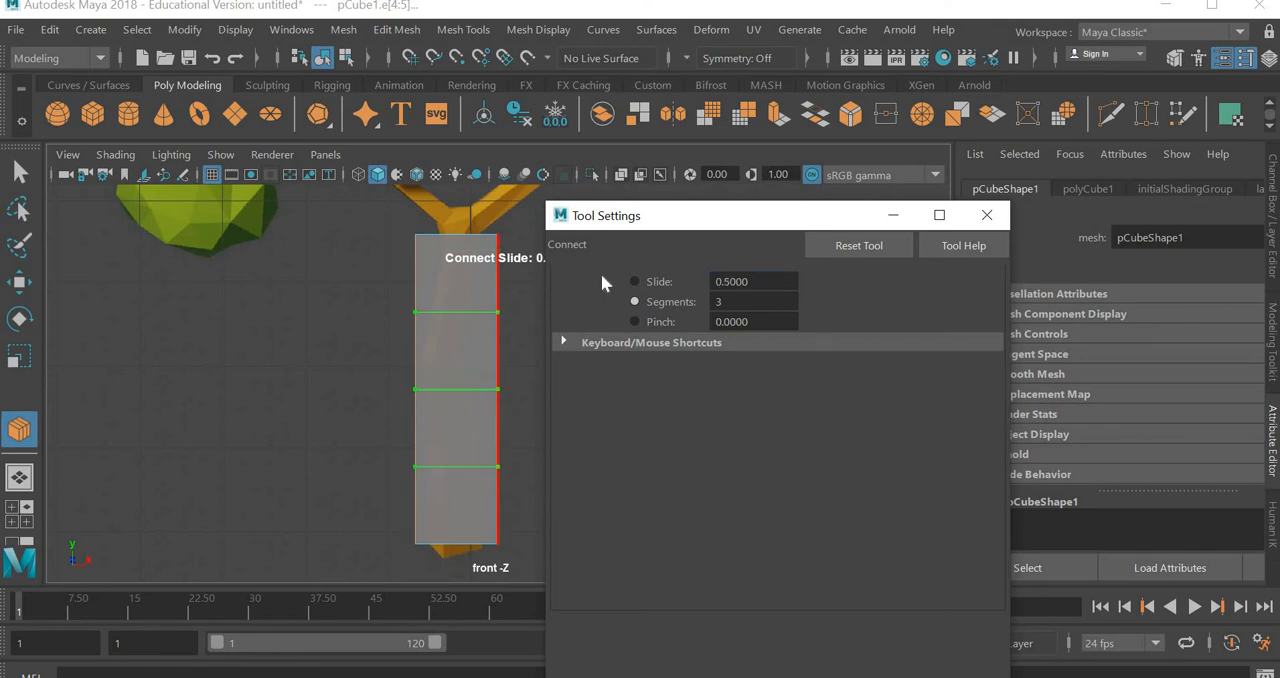
Set the Connect tool's Pinch to 0.5 to spread the outer edge loops towards the cube's ends
{"action": "left_click", "coordinate": [750, 281]}
{"action": "double_click", "coordinate": [773, 321]}
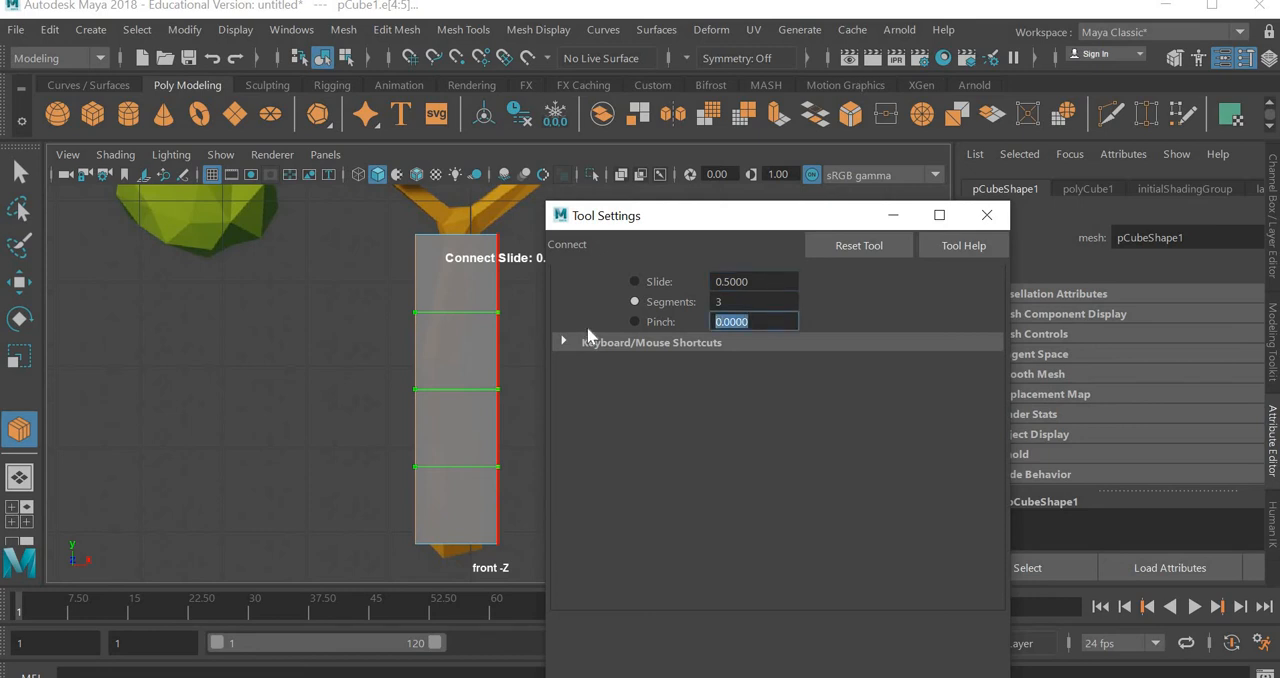
{"action": "key", "text": "Return"}
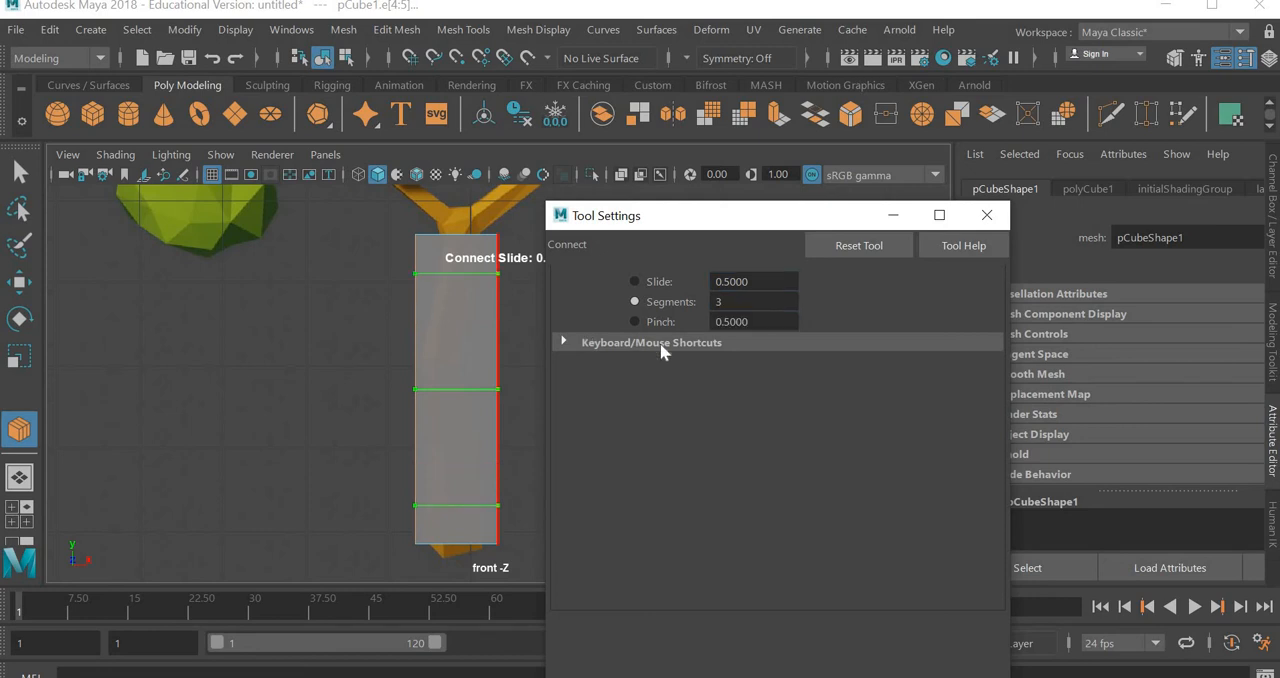
Try a Pinch of -0.5 on the connecting edge loops, and set Pinch to 0 to space them evenly
{"action": "left_click_drag", "start_coordinate": [762, 322], "coordinate": [665, 323]}
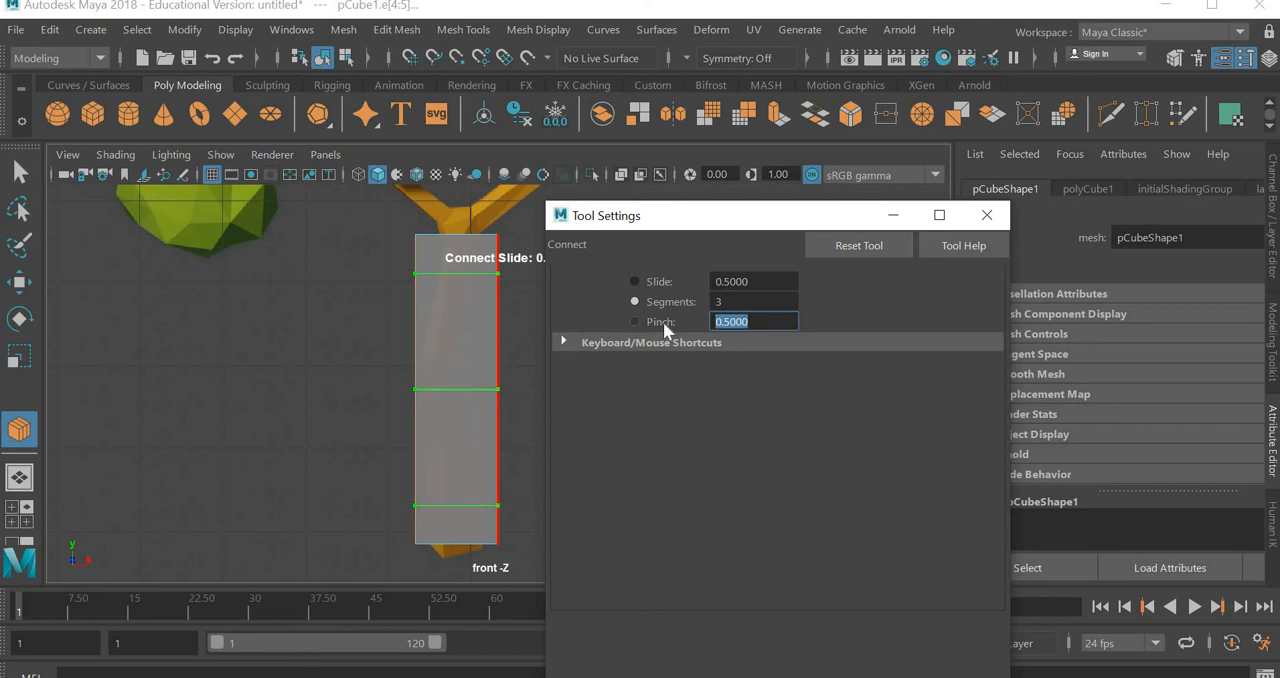
{"action": "type", "text": "-.5"}
{"action": "key", "text": "Return"}
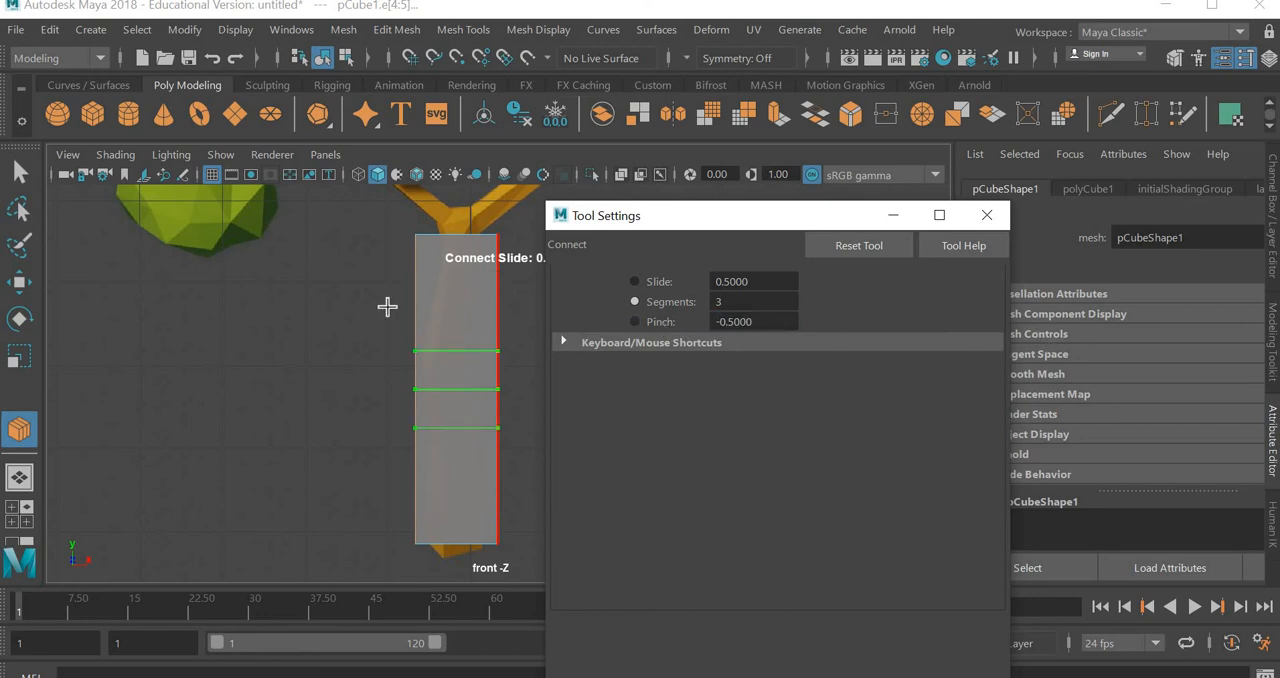
{"action": "type", "text": "0"}
{"action": "key", "text": "Return"}
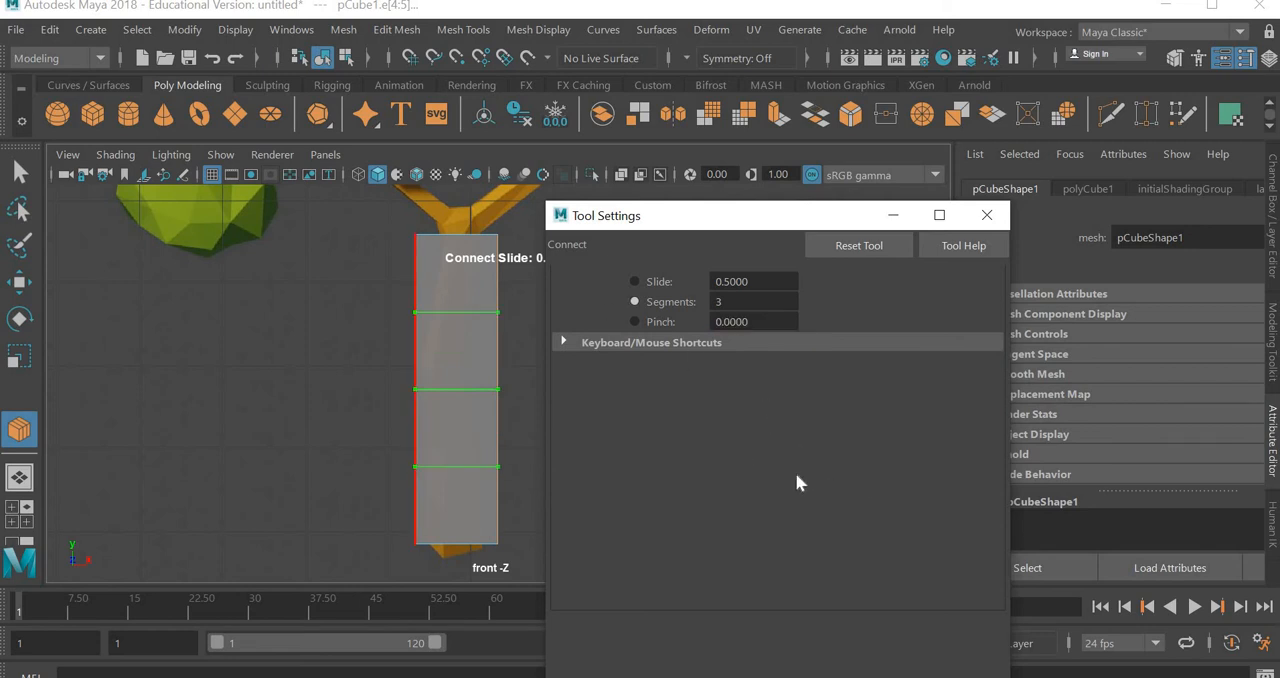
Apply the three connecting edge loops to the cube by switching to the Move tool, and close the tool settings
{"action": "mouse_move", "coordinate": [828, 91]}
{"action": "left_mouse_down"}
{"action": "mouse_move", "coordinate": [869, 4]}
{"action": "mouse_move", "coordinate": [831, 101]}
{"action": "left_mouse_up"}
{"action": "left_click_drag", "start_coordinate": [820, 234], "coordinate": [815, 431]}
{"action": "left_click_drag", "start_coordinate": [857, 63], "coordinate": [863, 196]}
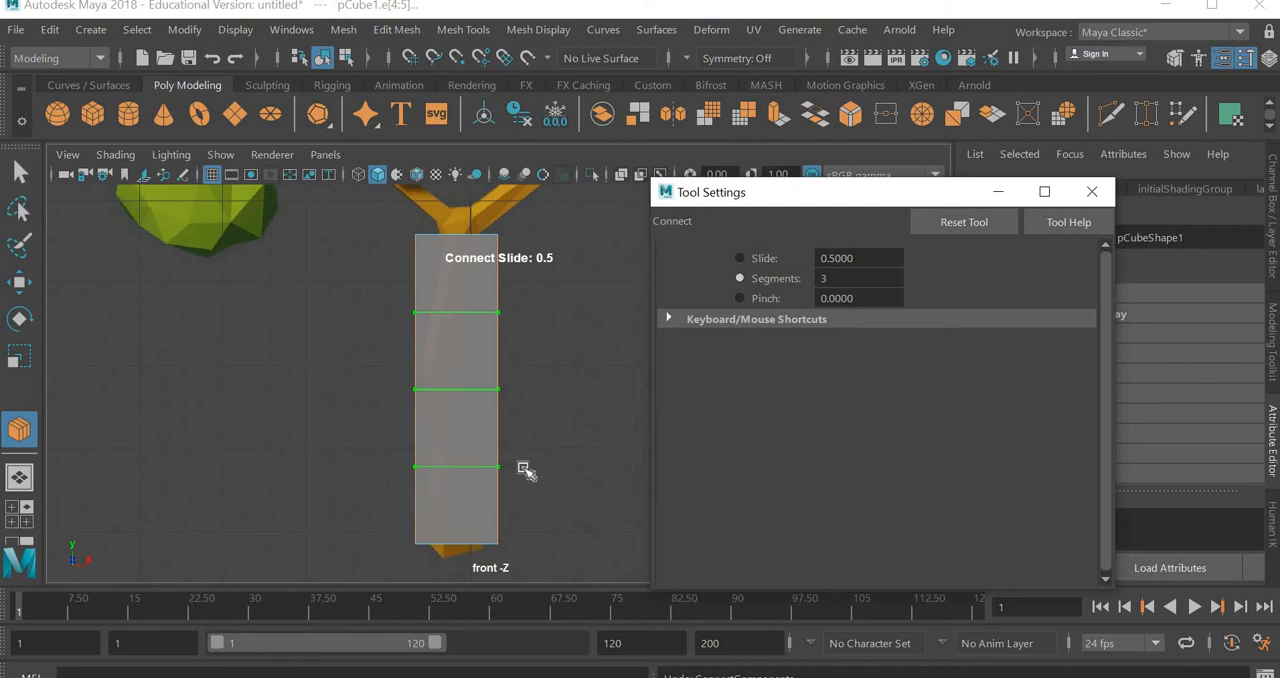
{"action": "key", "text": "w"}
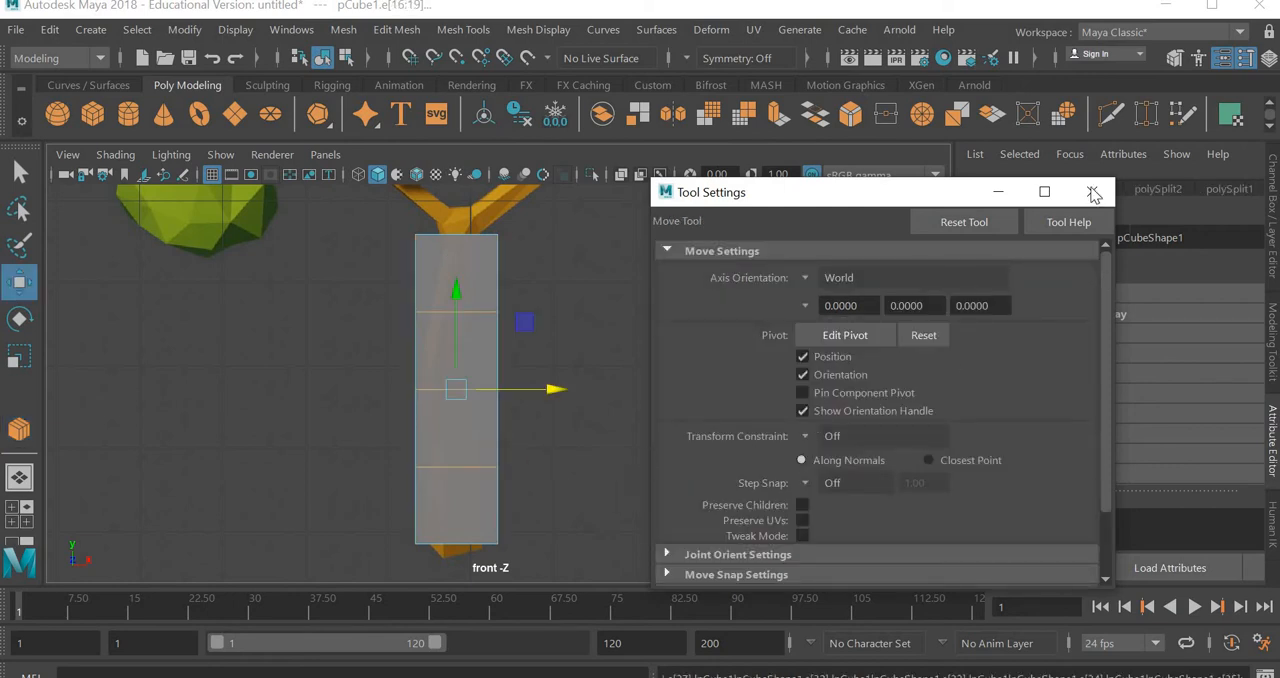
{"action": "left_click", "coordinate": [1094, 194]}
Select the trunk's top vertices and scale them inward uniformly to the width of the reference trunk below the fork
{"action": "left_click", "coordinate": [487, 421]}
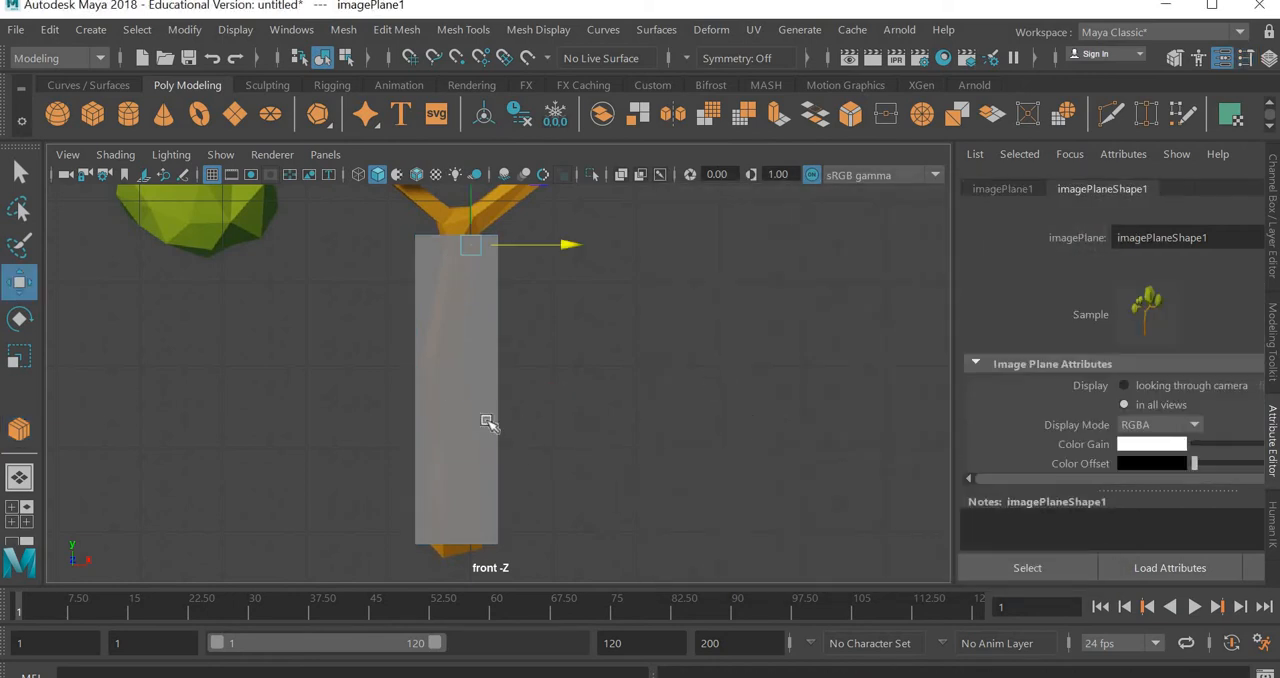
{"action": "right_click_drag", "start_coordinate": [484, 428], "coordinate": [381, 129]}
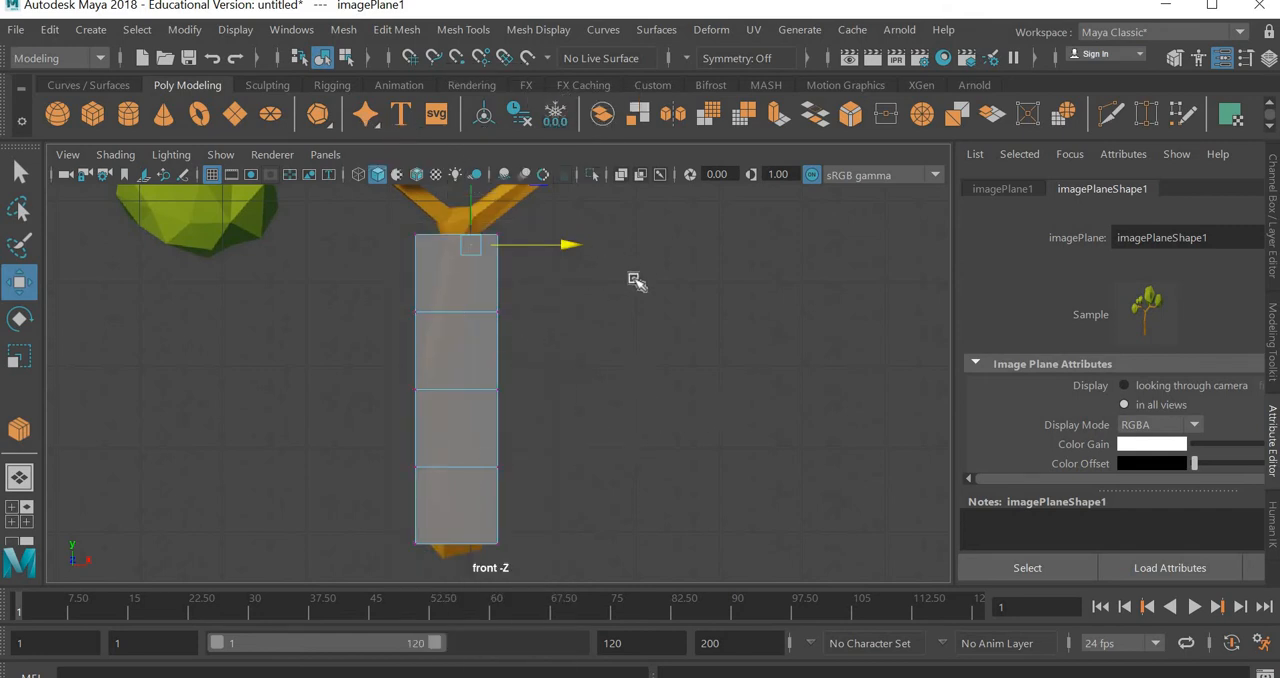
{"action": "left_click_drag", "start_coordinate": [588, 206], "coordinate": [362, 265]}
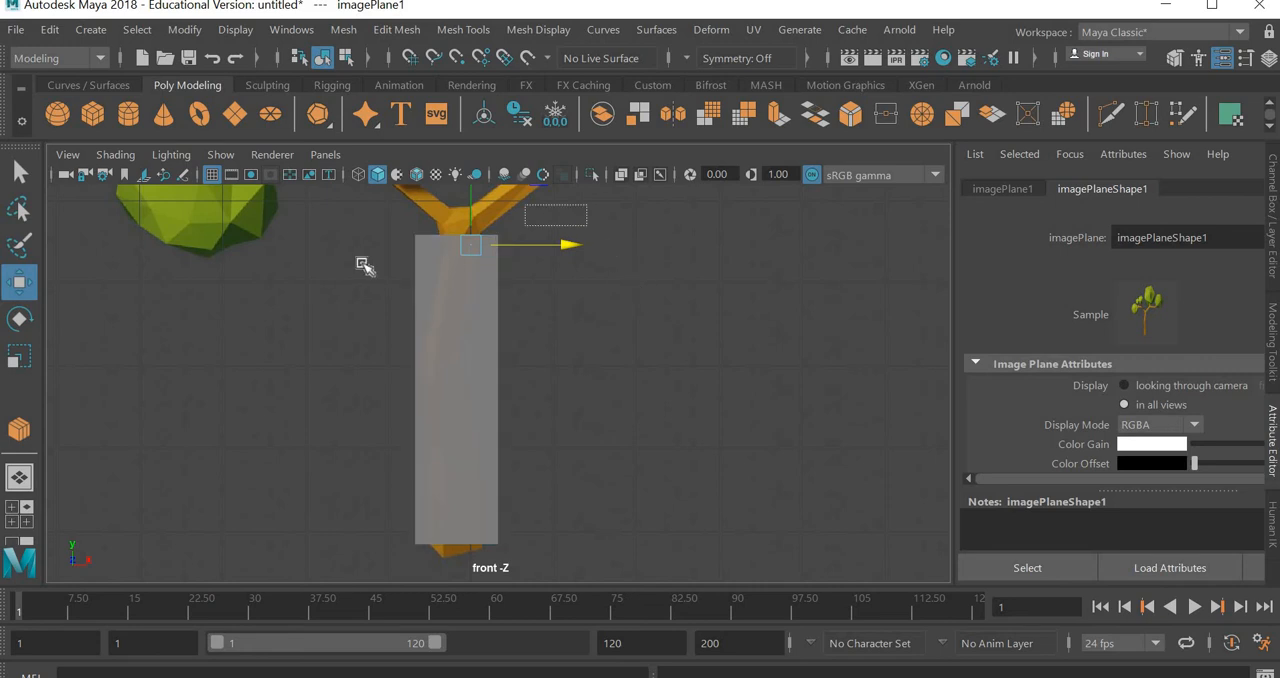
{"action": "right_click_drag", "start_coordinate": [478, 266], "coordinate": [394, 130]}
{"action": "left_click_drag", "start_coordinate": [534, 221], "coordinate": [400, 265]}
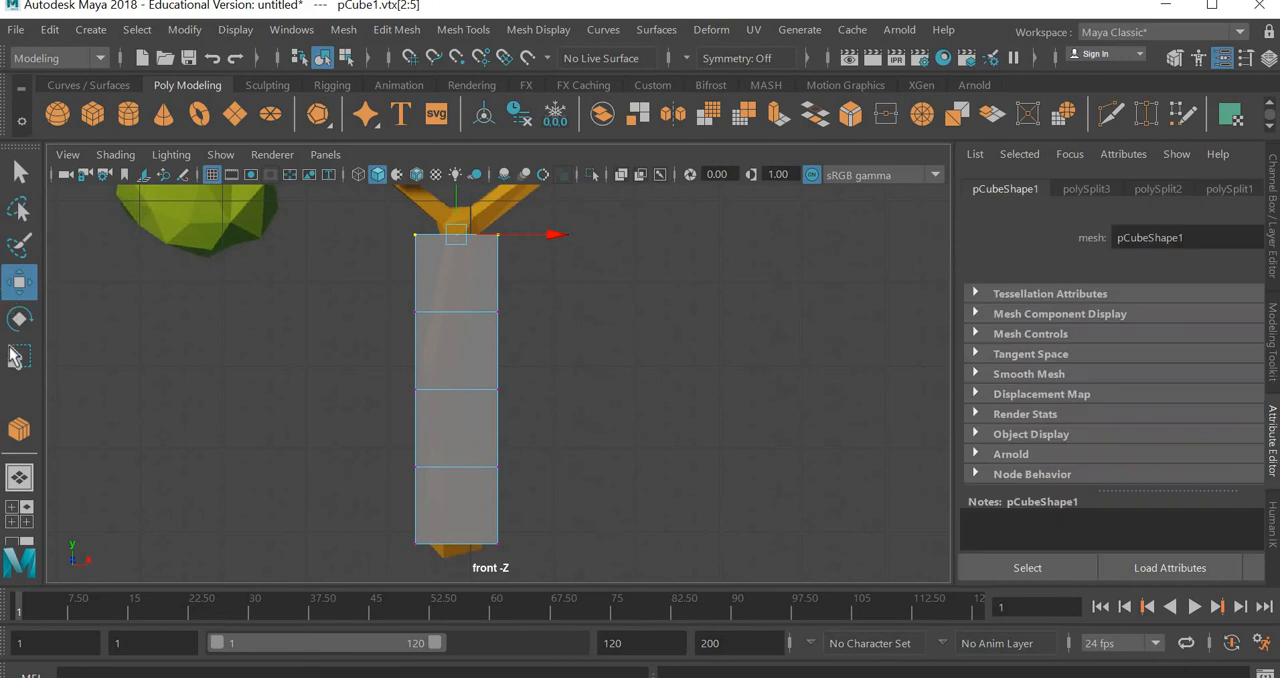
{"action": "key", "text": "r"}
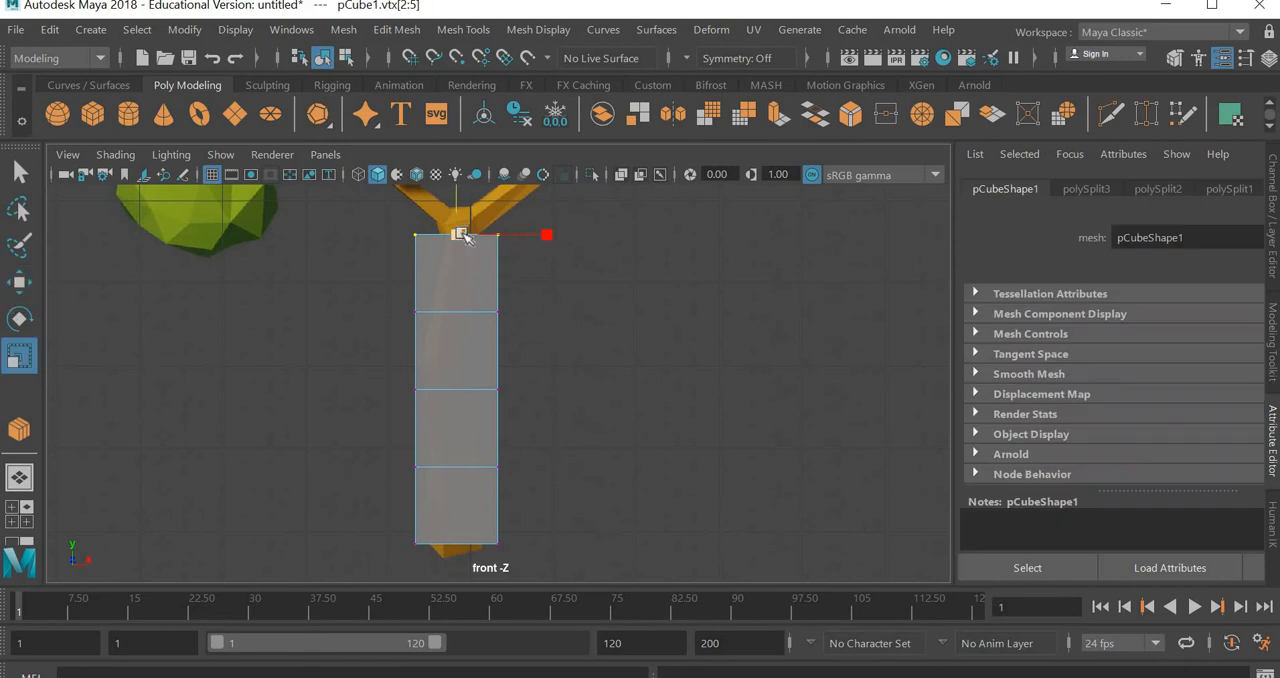
{"action": "middle_click_drag", "start_coordinate": [447, 259], "coordinate": [441, 286]}
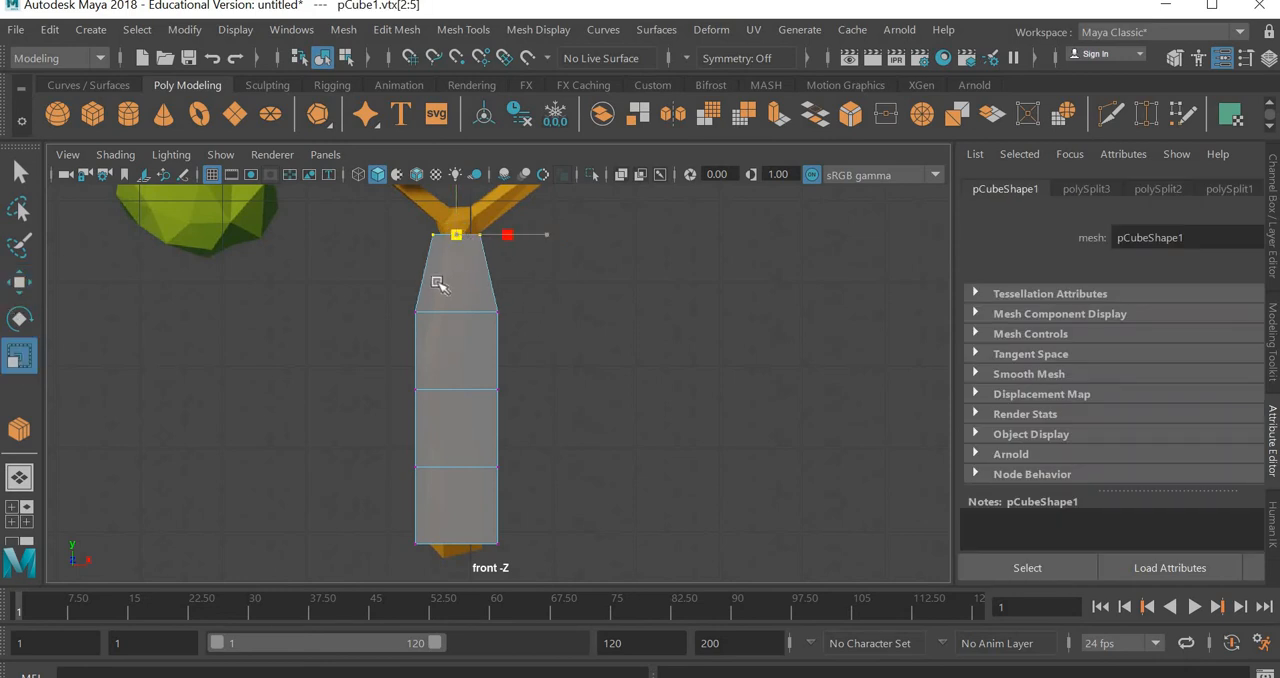
Scale in the vertex row just below the trunk's top to match the narrowed top end
{"action": "key", "text": "space"}
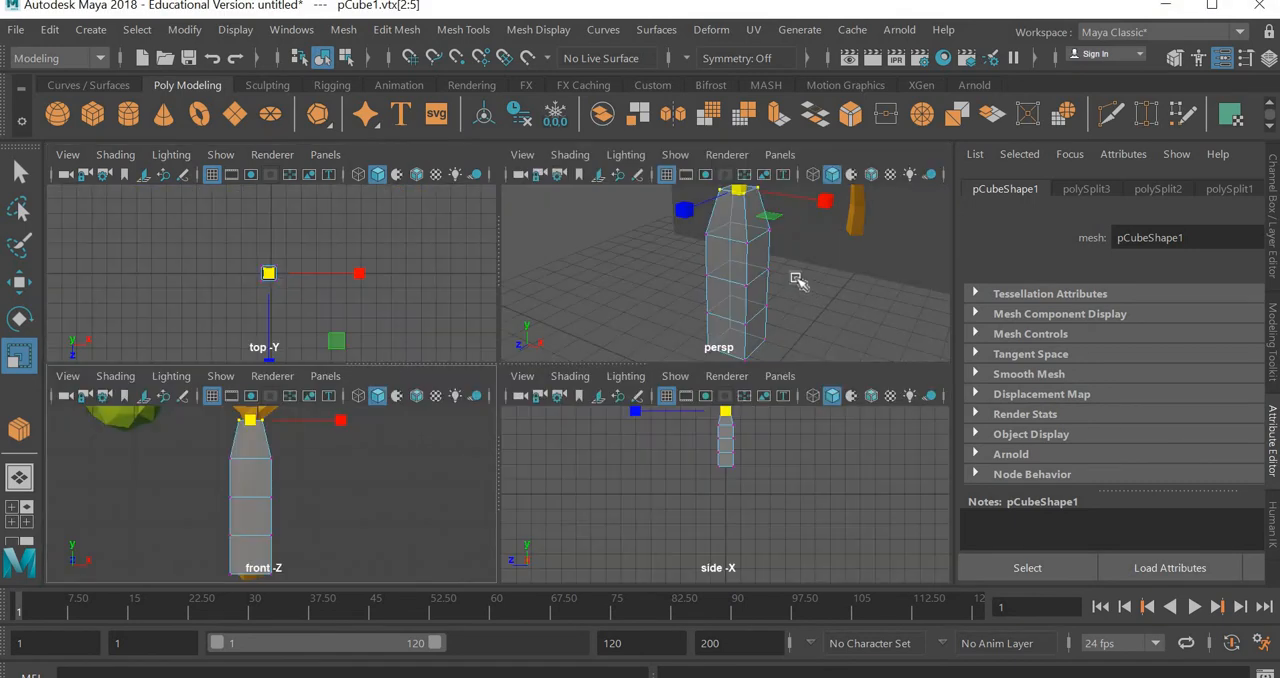
{"action": "middle_click_drag", "start_coordinate": [771, 252], "coordinate": [741, 272], "text": "alt"}
{"action": "scroll", "coordinate": [768, 300], "scroll_direction": "up", "scroll_amount": 5}
{"action": "left_click_drag", "start_coordinate": [741, 272], "coordinate": [709, 284], "text": "alt"}
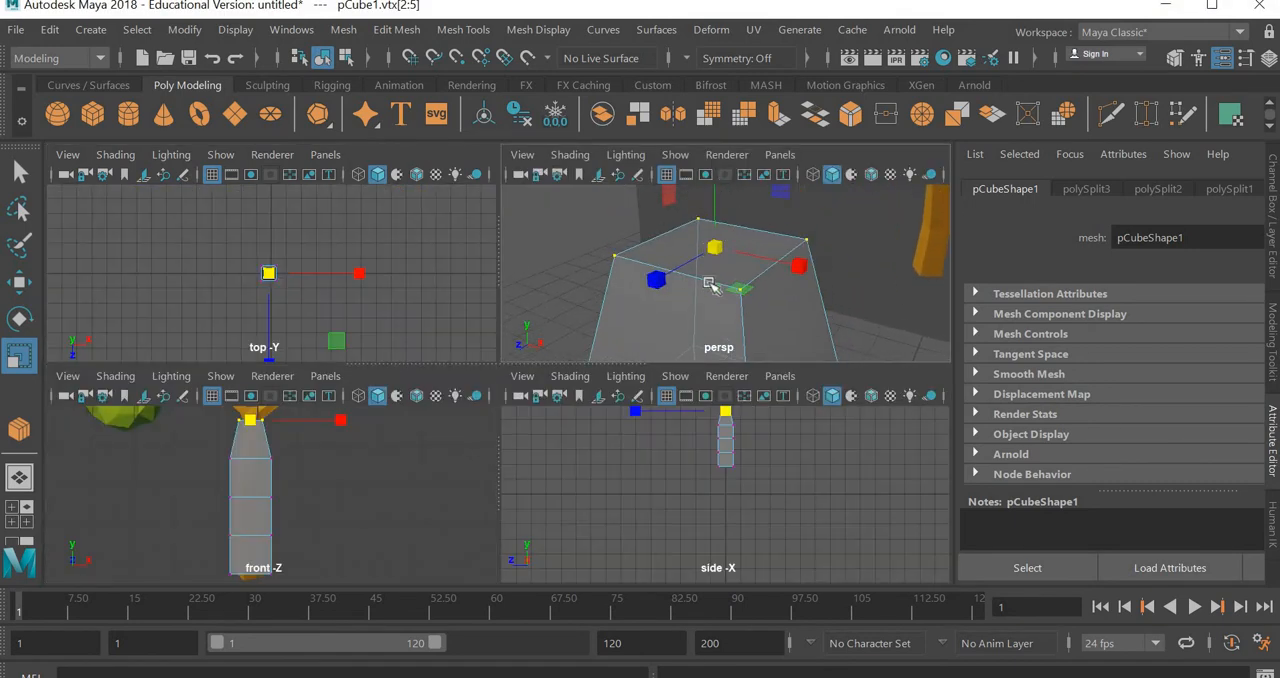
{"action": "middle_click_drag", "start_coordinate": [800, 457], "coordinate": [798, 569], "text": "alt"}
{"action": "scroll", "coordinate": [748, 518], "scroll_direction": "up", "scroll_amount": 8}
{"action": "middle_click_drag", "start_coordinate": [769, 524], "coordinate": [700, 514], "text": "alt"}
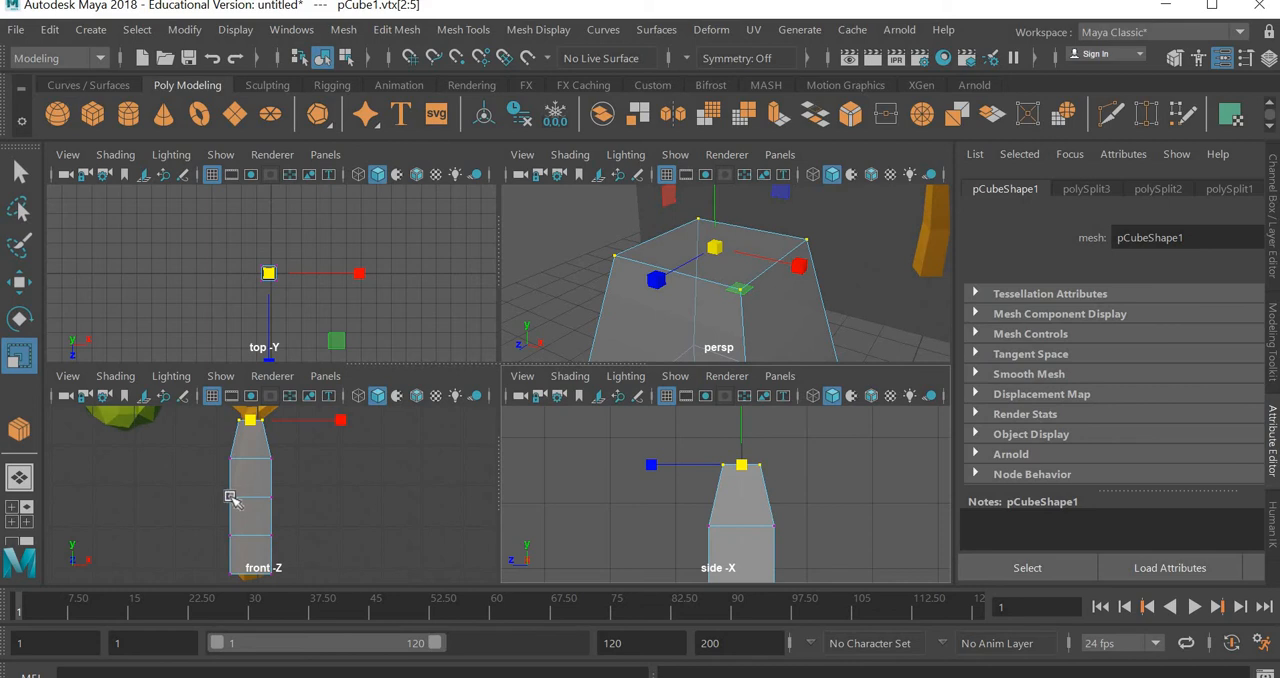
{"action": "scroll", "coordinate": [230, 497], "scroll_direction": "up", "scroll_amount": 3}
{"action": "middle_click_drag", "start_coordinate": [307, 470], "coordinate": [361, 523], "text": "alt"}
{"action": "left_click_drag", "start_coordinate": [221, 494], "coordinate": [209, 495]}
{"action": "middle_click_drag", "start_coordinate": [268, 489], "coordinate": [262, 497]}
Scale the middle and lower intermediate vertex rows inward to narrow the trunk above its base
{"action": "left_click_drag", "start_coordinate": [180, 573], "coordinate": [370, 528]}
{"action": "middle_click_drag", "start_coordinate": [255, 592], "coordinate": [248, 586]}
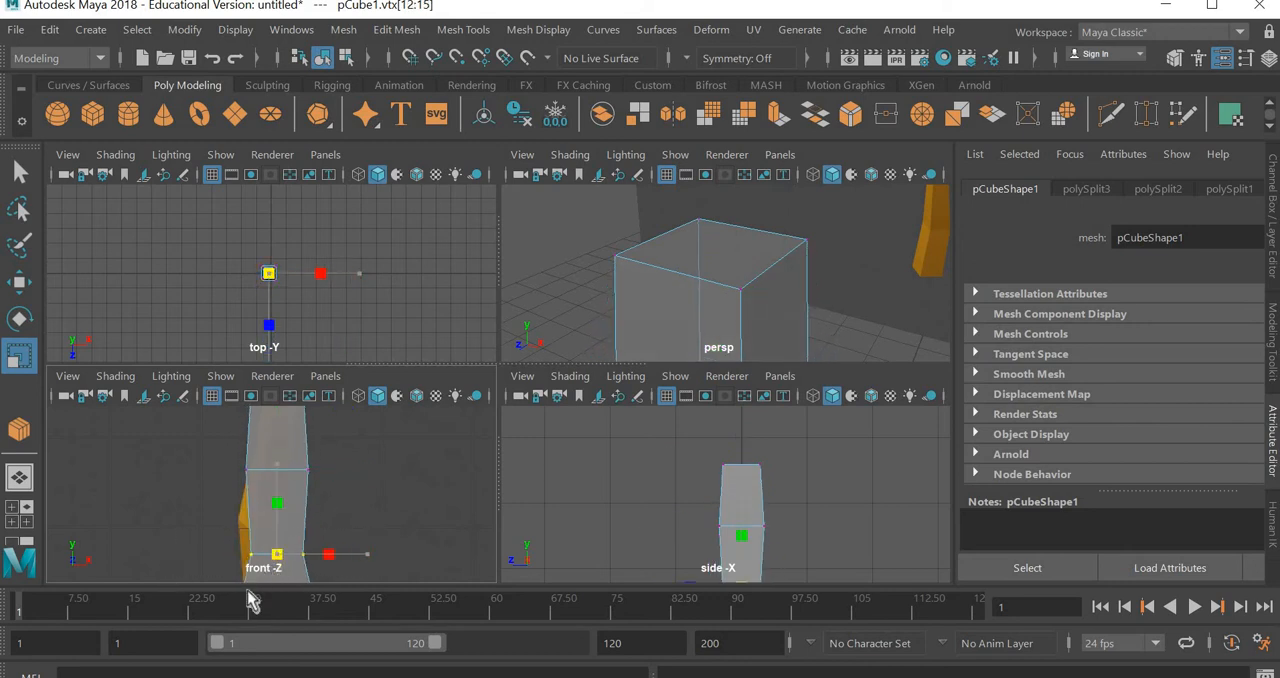
{"action": "left_click_drag", "start_coordinate": [284, 550], "coordinate": [291, 548]}
{"action": "middle_click_drag", "start_coordinate": [364, 453], "coordinate": [371, 423], "text": "alt"}
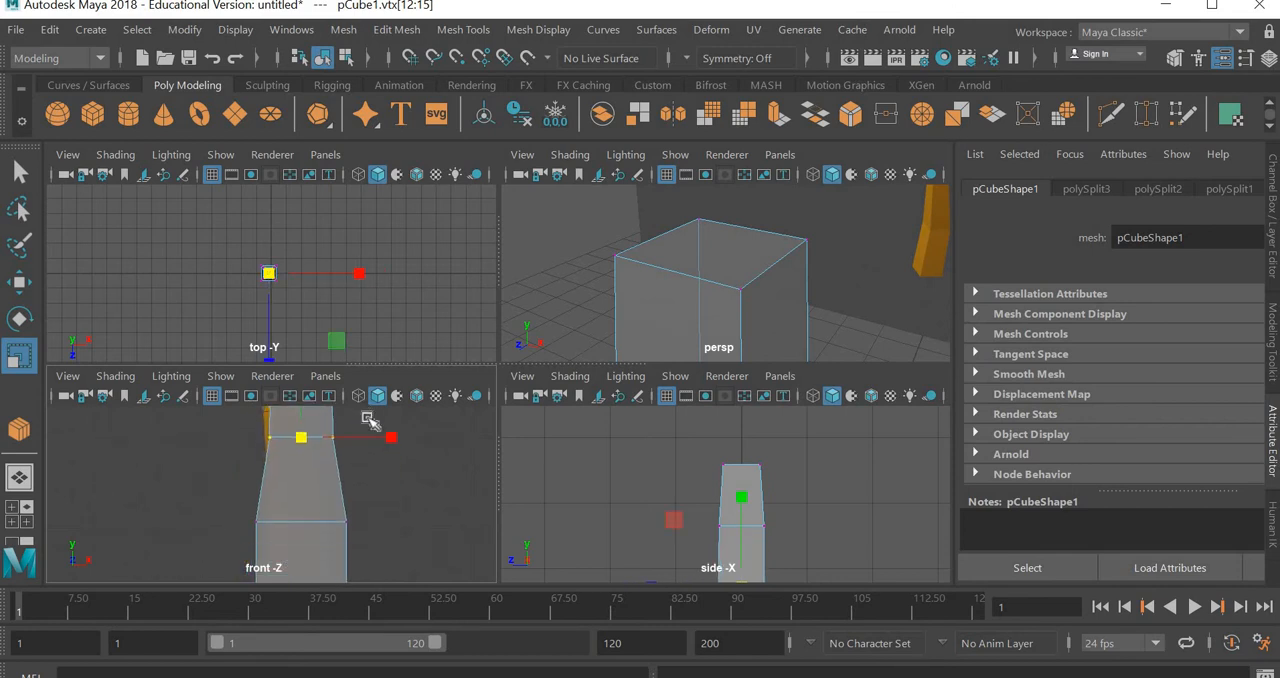
{"action": "left_click_drag", "start_coordinate": [226, 547], "coordinate": [290, 526]}
{"action": "key", "text": "w"}
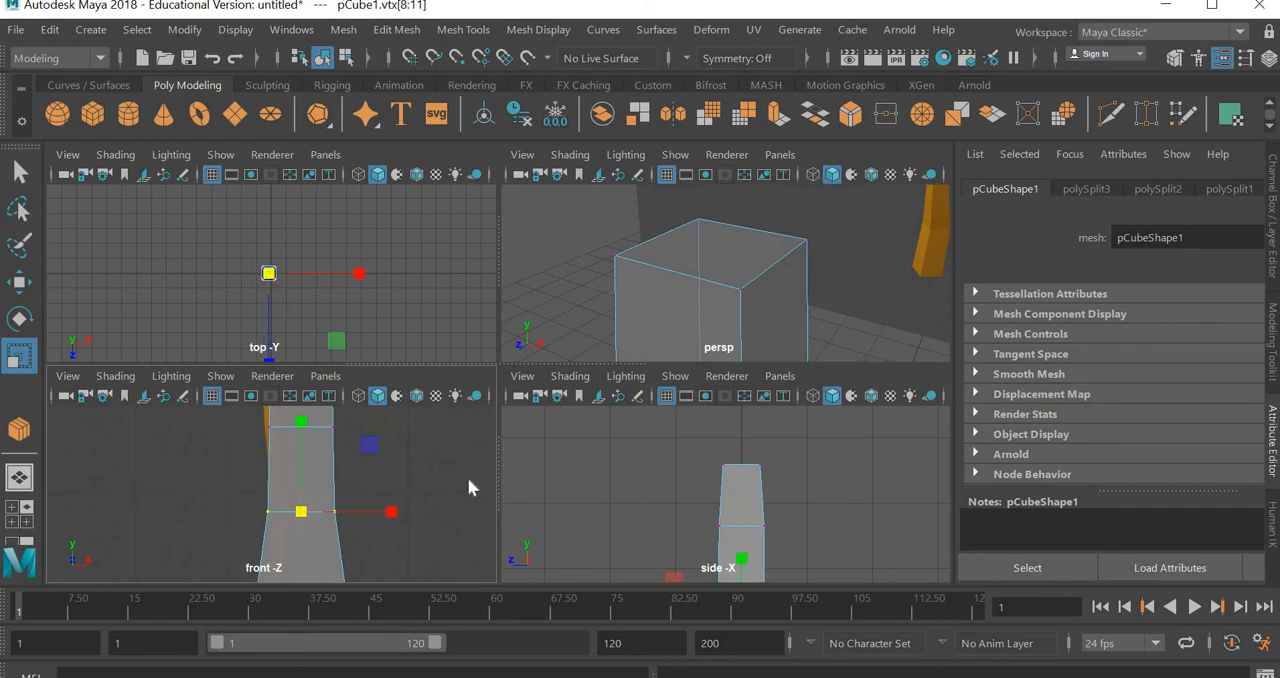
In the front view, shift the lower intermediate vertex row slightly right and the middle and upper rows left, following the reference trunk's bend
{"action": "key", "text": "space"}
{"action": "scroll", "coordinate": [523, 425], "scroll_direction": "down", "scroll_amount": 5}
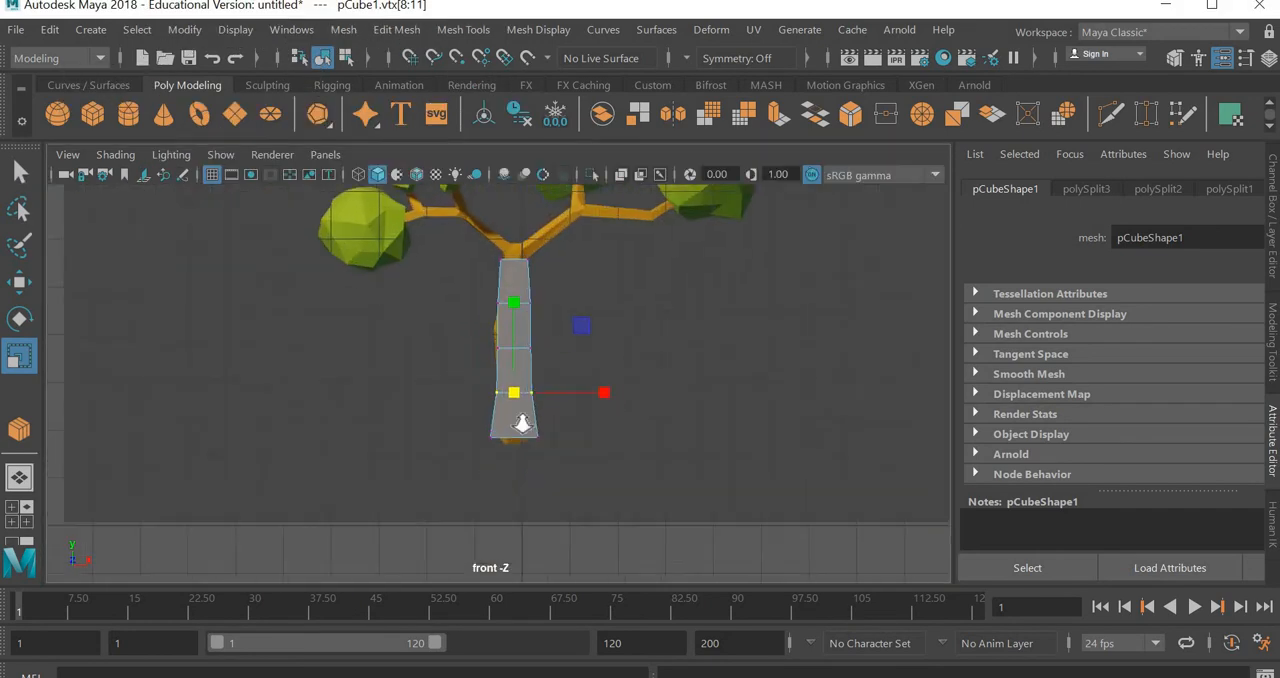
{"action": "scroll", "coordinate": [130, 337], "scroll_direction": "up", "scroll_amount": 1}
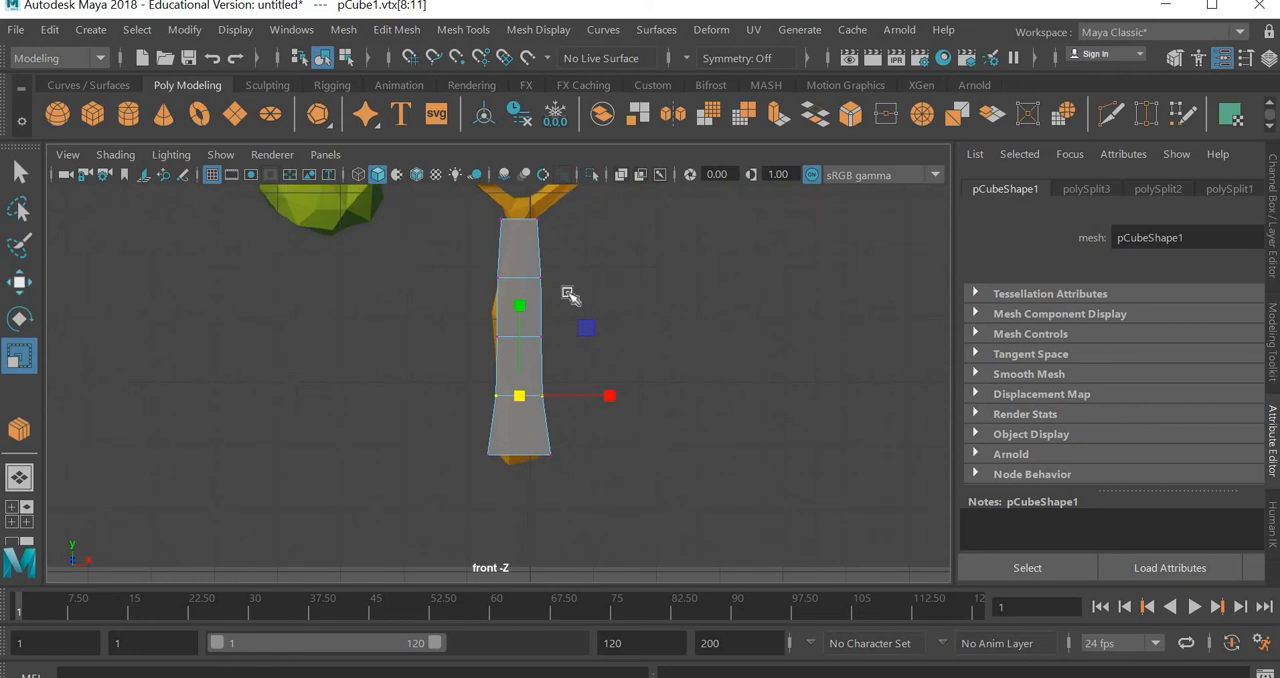
{"action": "key", "text": "w"}
{"action": "left_click", "coordinate": [530, 323]}
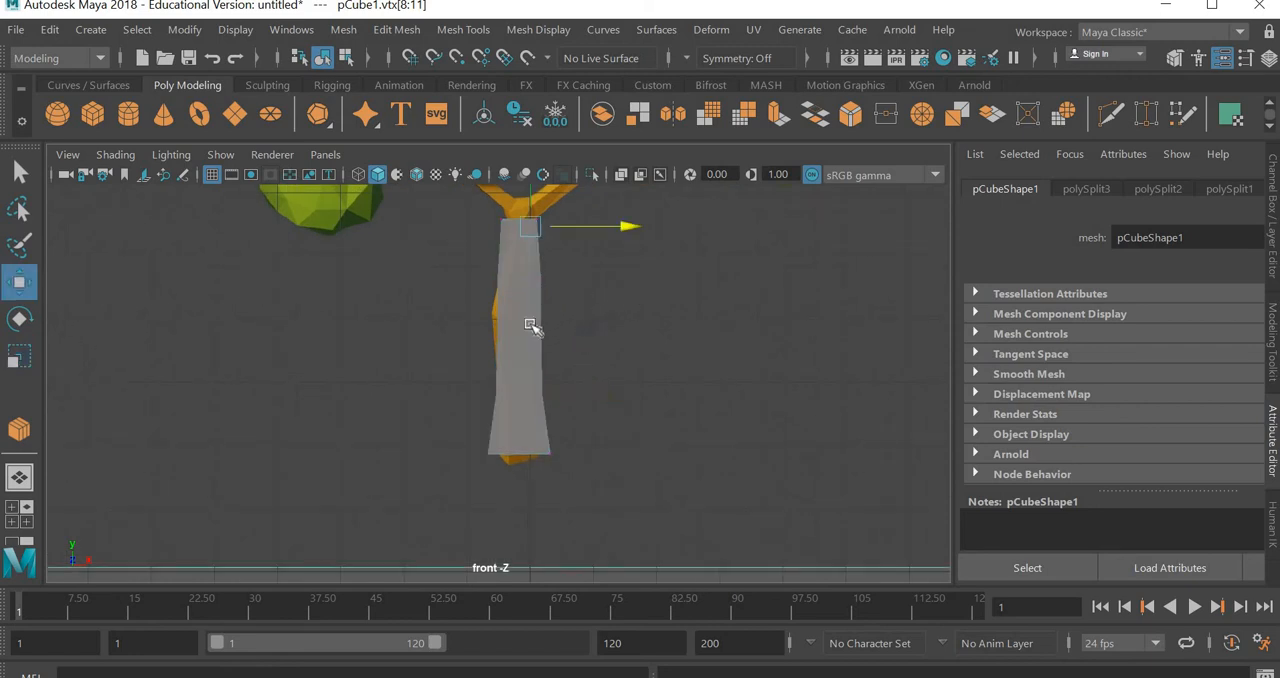
{"action": "left_click", "coordinate": [534, 322]}
{"action": "right_click_drag", "start_coordinate": [534, 322], "coordinate": [446, 131]}
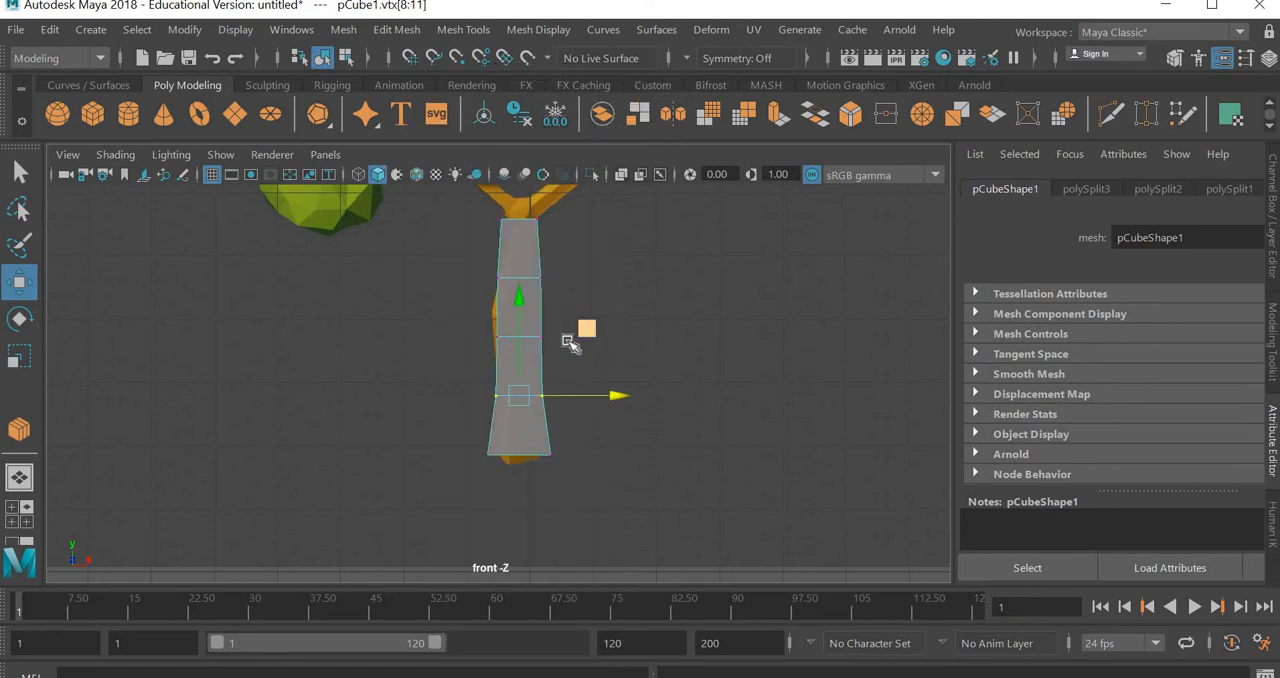
{"action": "left_click_drag", "start_coordinate": [578, 398], "coordinate": [581, 398]}
{"action": "left_click_drag", "start_coordinate": [490, 358], "coordinate": [563, 337]}
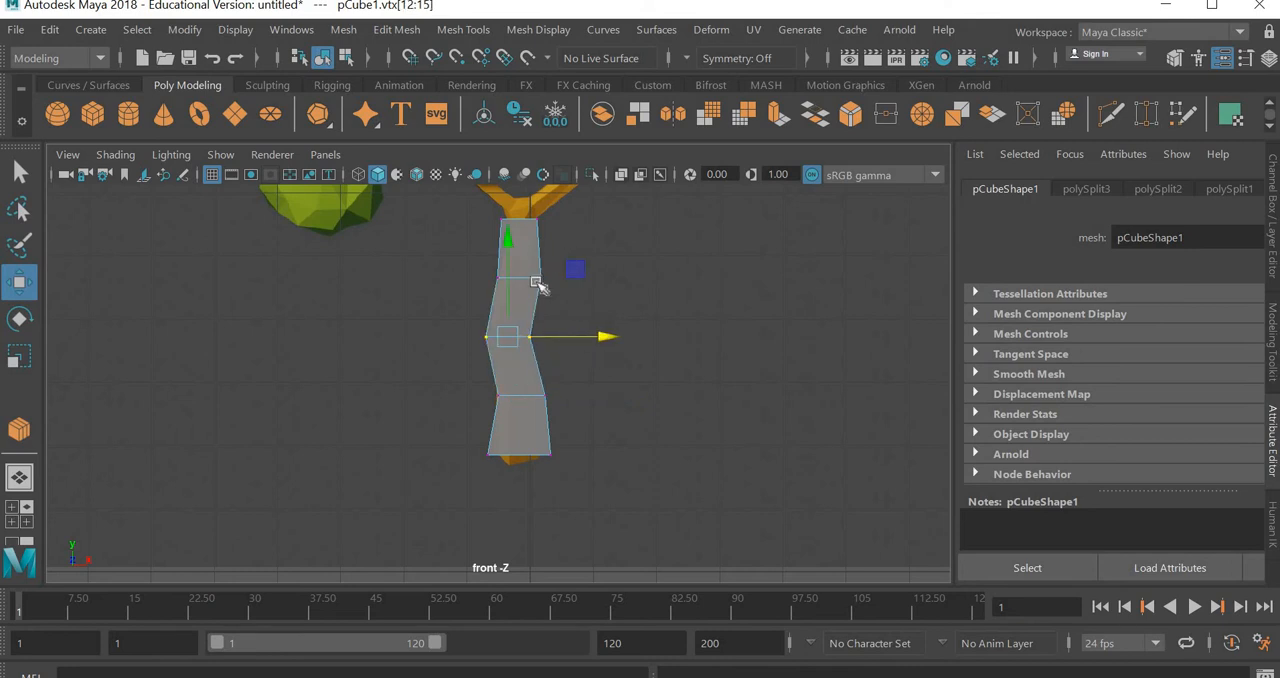
{"action": "left_click_drag", "start_coordinate": [488, 298], "coordinate": [589, 281]}
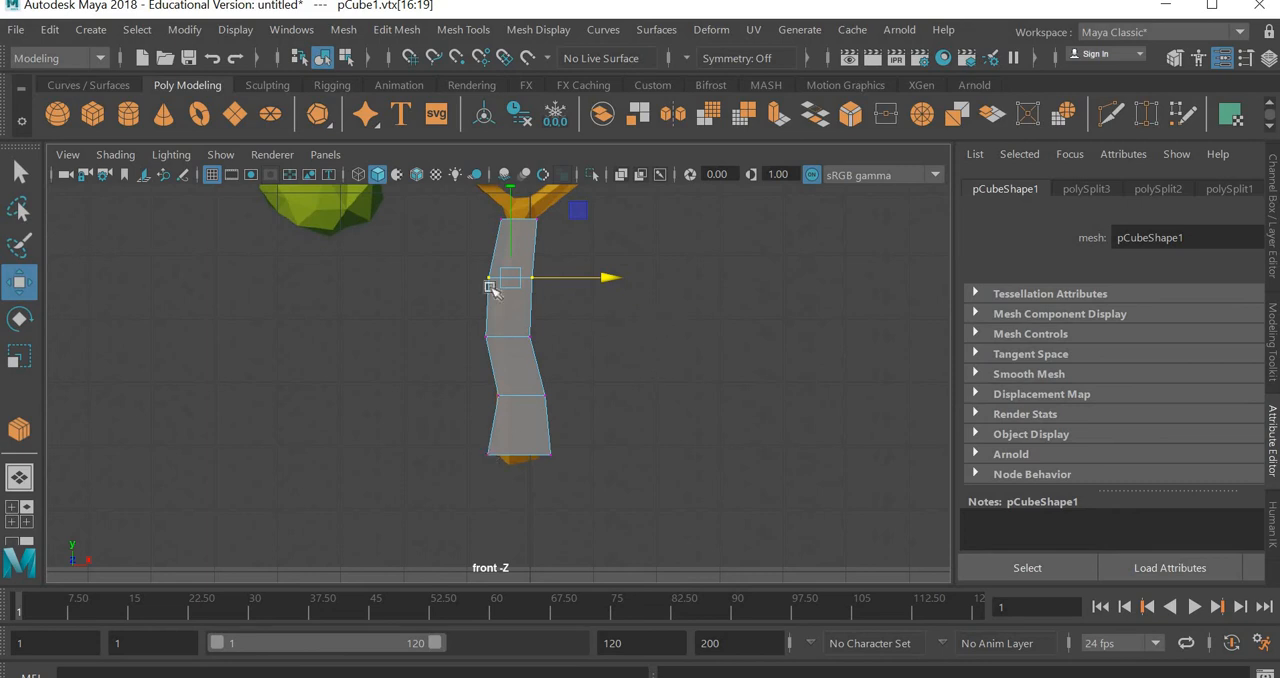
Select the trunk's top face and extrude it upward into a short block at the fork of the reference branches
{"action": "middle_click_drag", "start_coordinate": [725, 319], "coordinate": [726, 398], "text": "alt"}
{"action": "scroll", "coordinate": [551, 286], "scroll_direction": "up", "scroll_amount": 3}
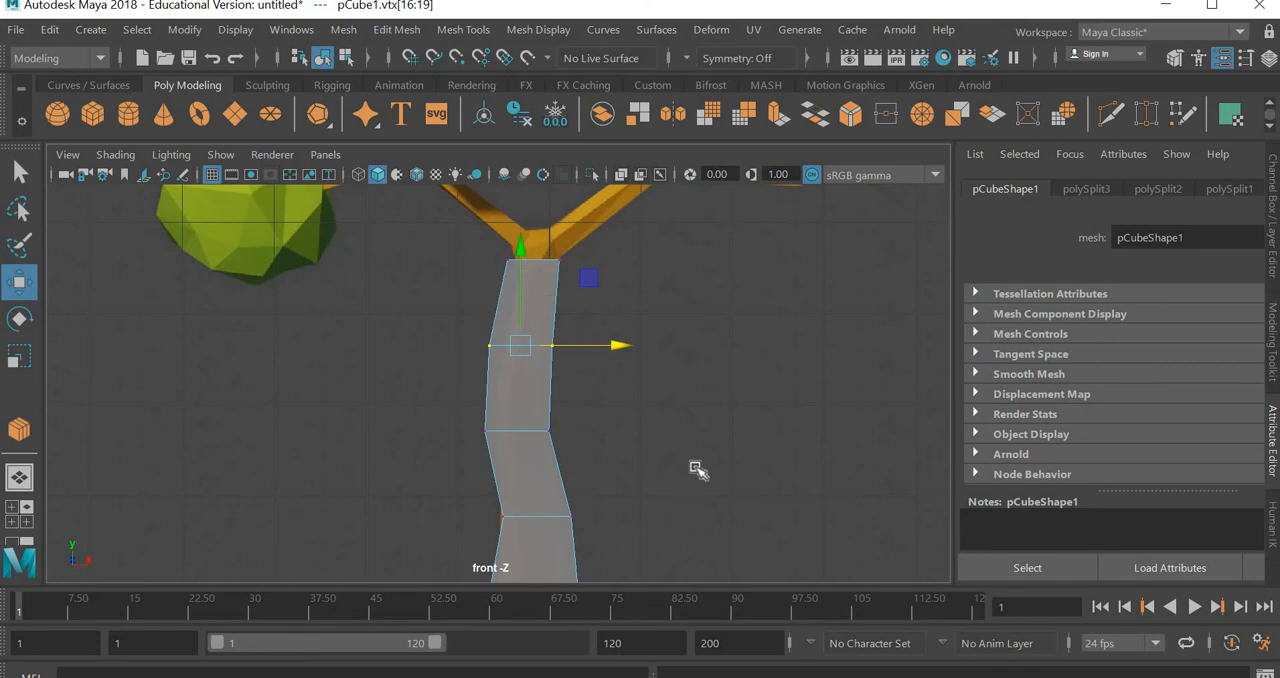
{"action": "key", "text": "space"}
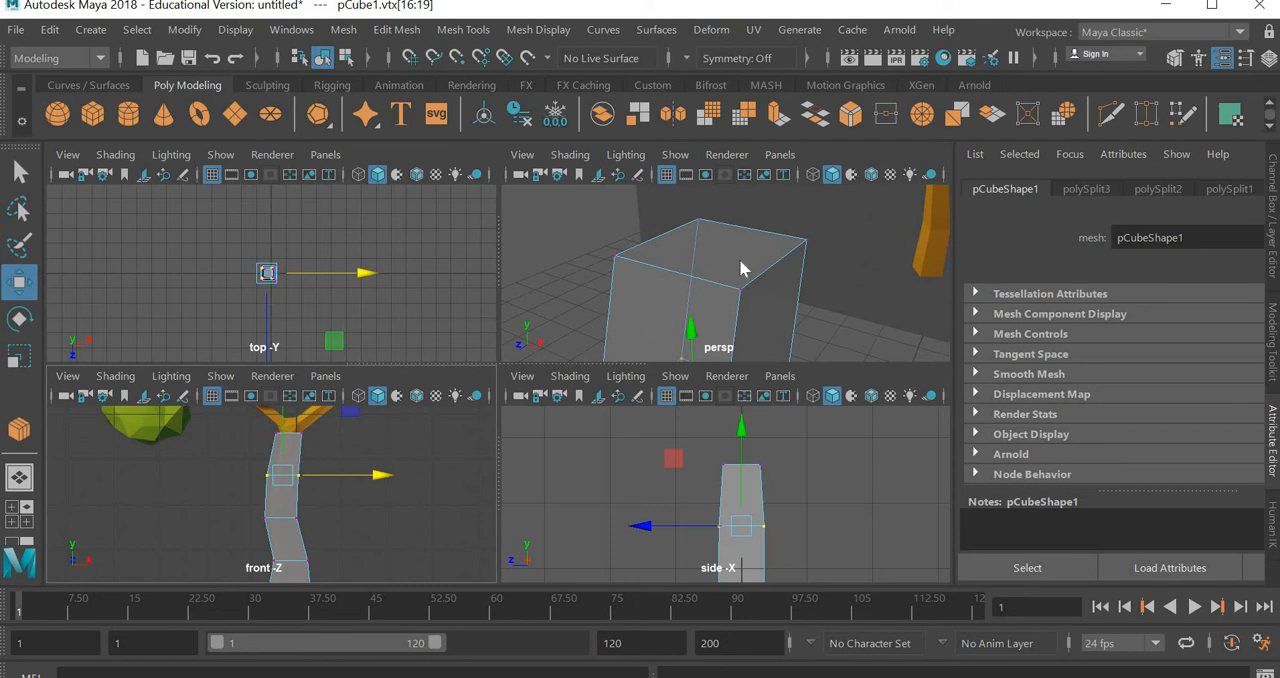
{"action": "right_click_drag", "start_coordinate": [739, 259], "coordinate": [381, 432]}
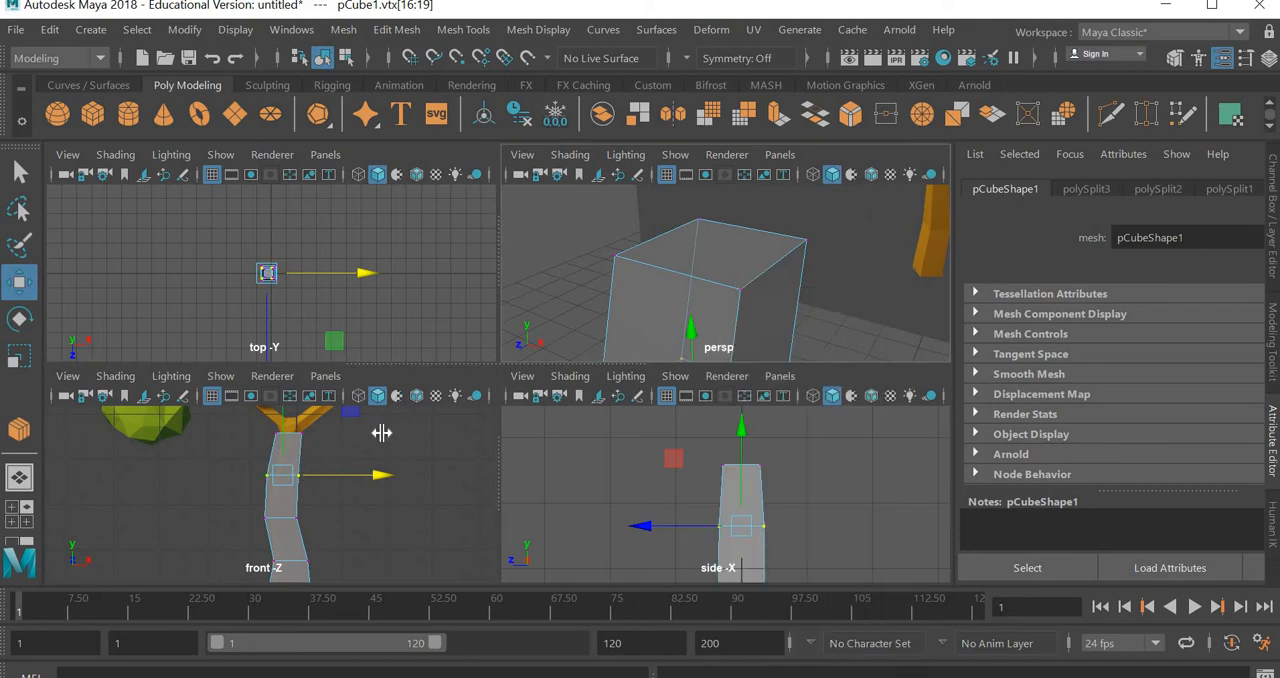
{"action": "left_click", "coordinate": [615, 256]}
{"action": "right_click_drag", "start_coordinate": [613, 250], "coordinate": [615, 197]}
{"action": "left_click", "coordinate": [715, 252]}
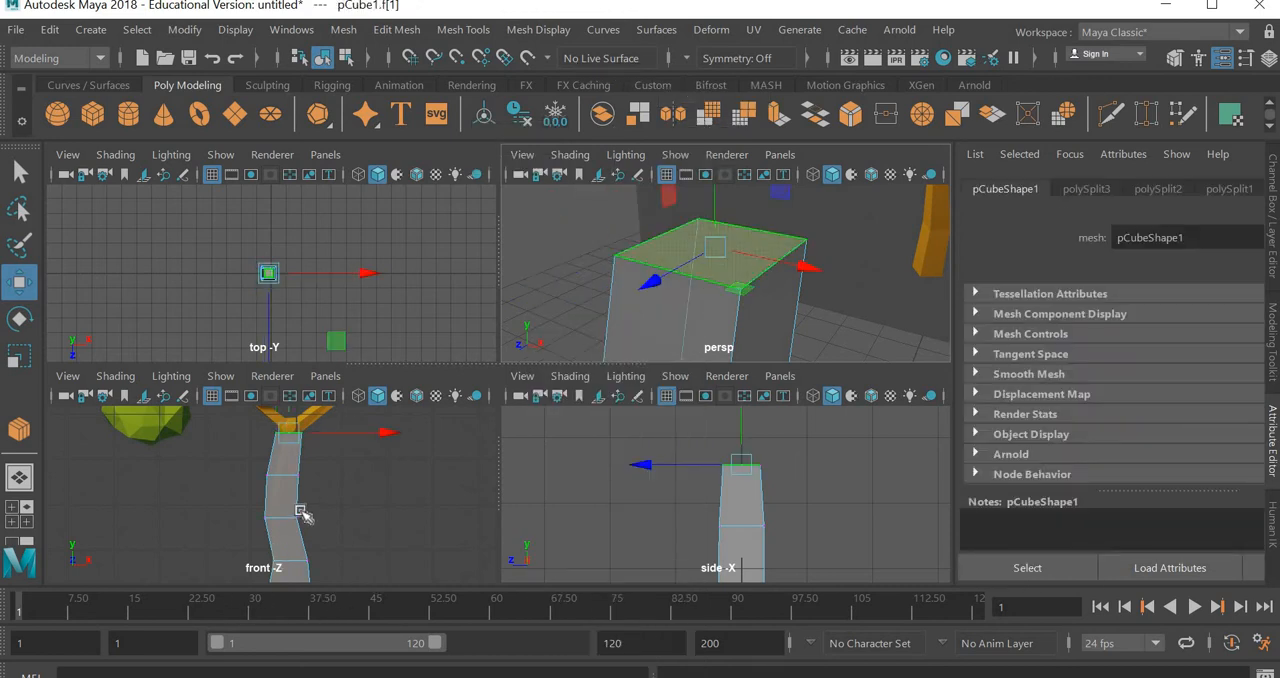
{"action": "scroll", "coordinate": [312, 516], "scroll_direction": "up", "scroll_amount": 6}
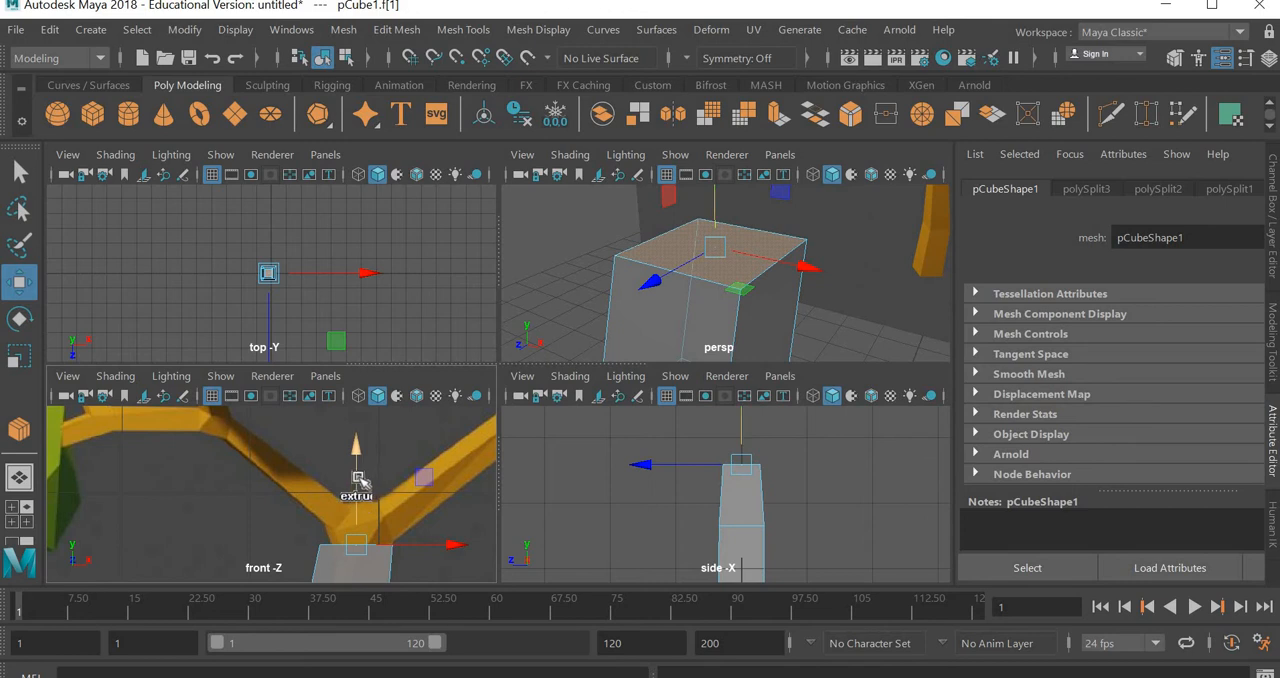
{"action": "left_click_drag", "start_coordinate": [360, 480], "coordinate": [362, 428], "text": "shift"}
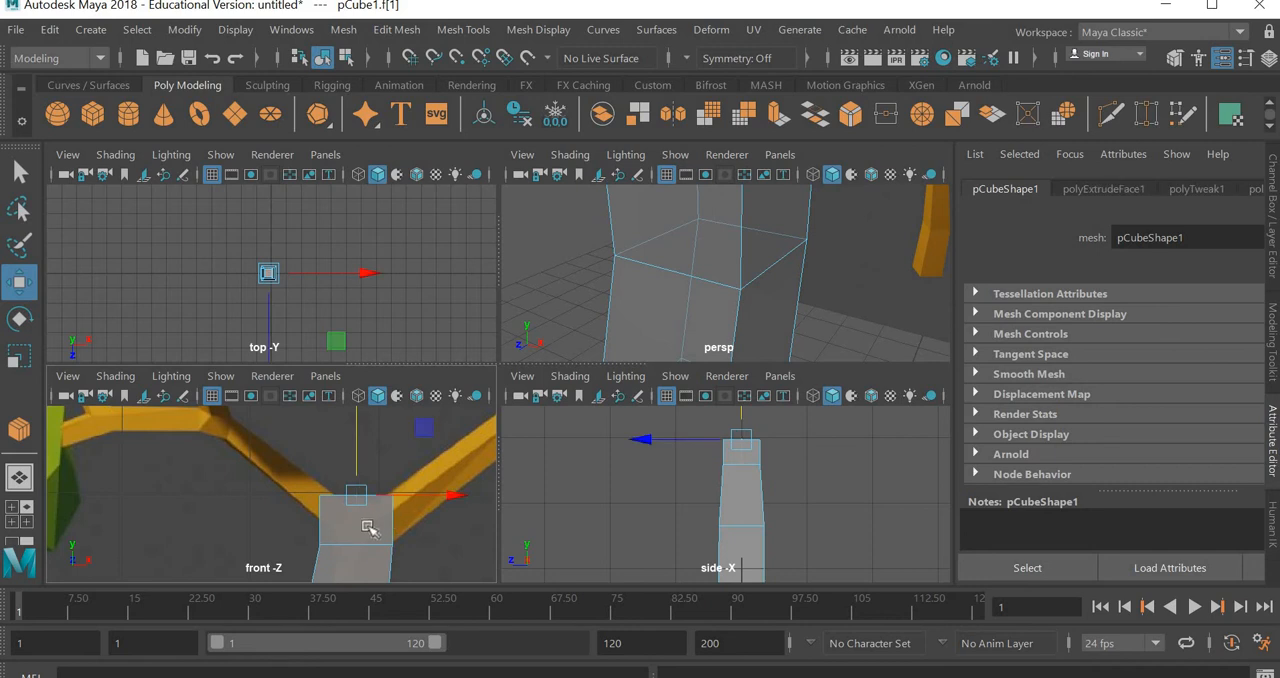
Select the right side face of the trunk's top block and extrude it partway up along the right reference branch in the front view
{"action": "left_click", "coordinate": [368, 528]}
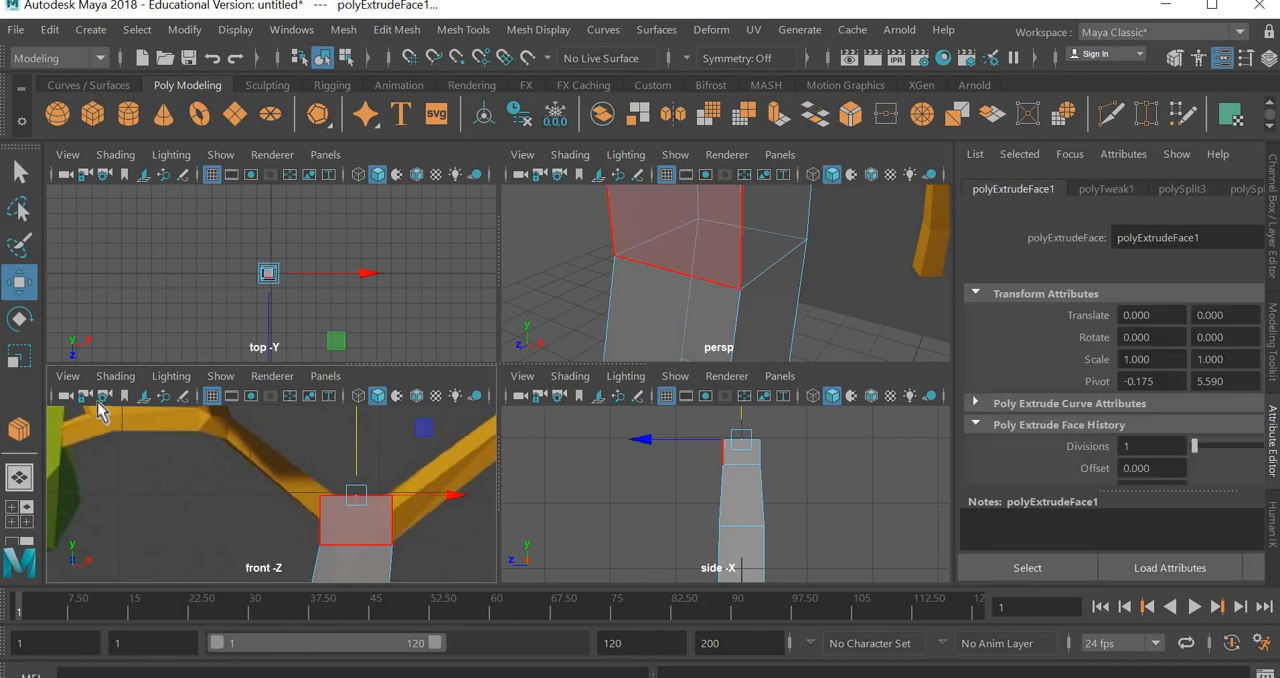
{"action": "scroll", "coordinate": [688, 303], "scroll_direction": "down", "scroll_amount": 5}
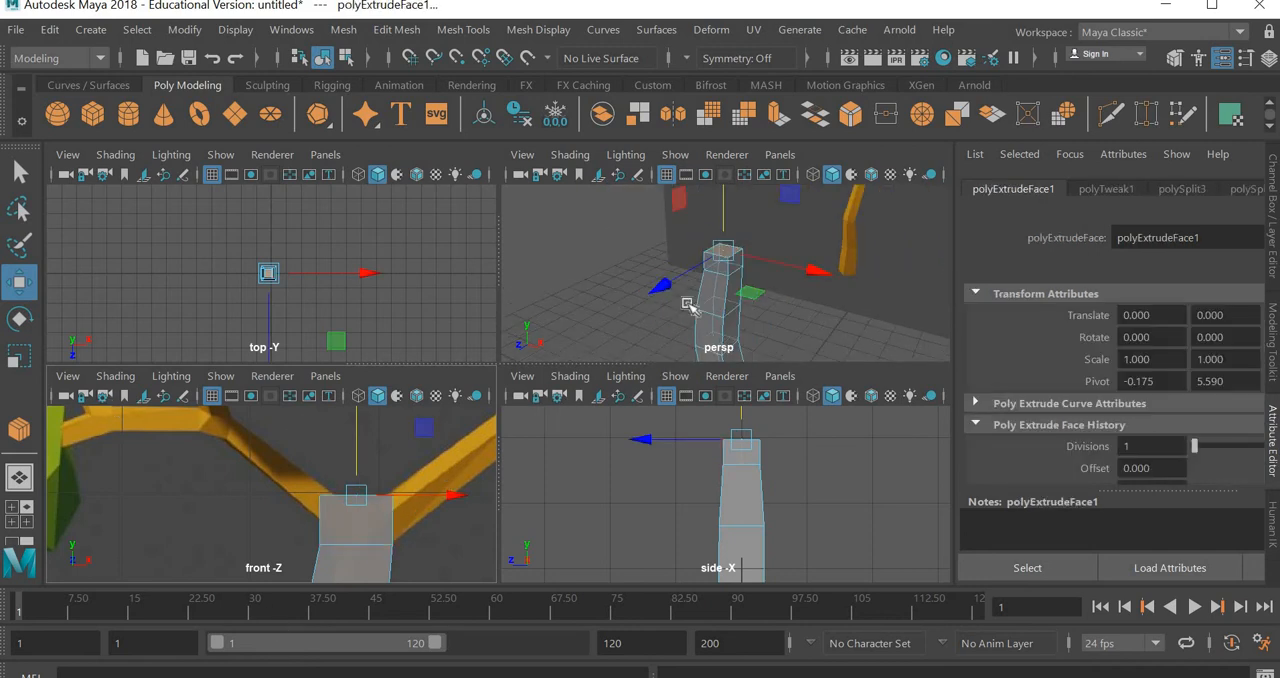
{"action": "scroll", "coordinate": [688, 303], "scroll_direction": "up", "scroll_amount": 3}
{"action": "left_click", "coordinate": [752, 242]}
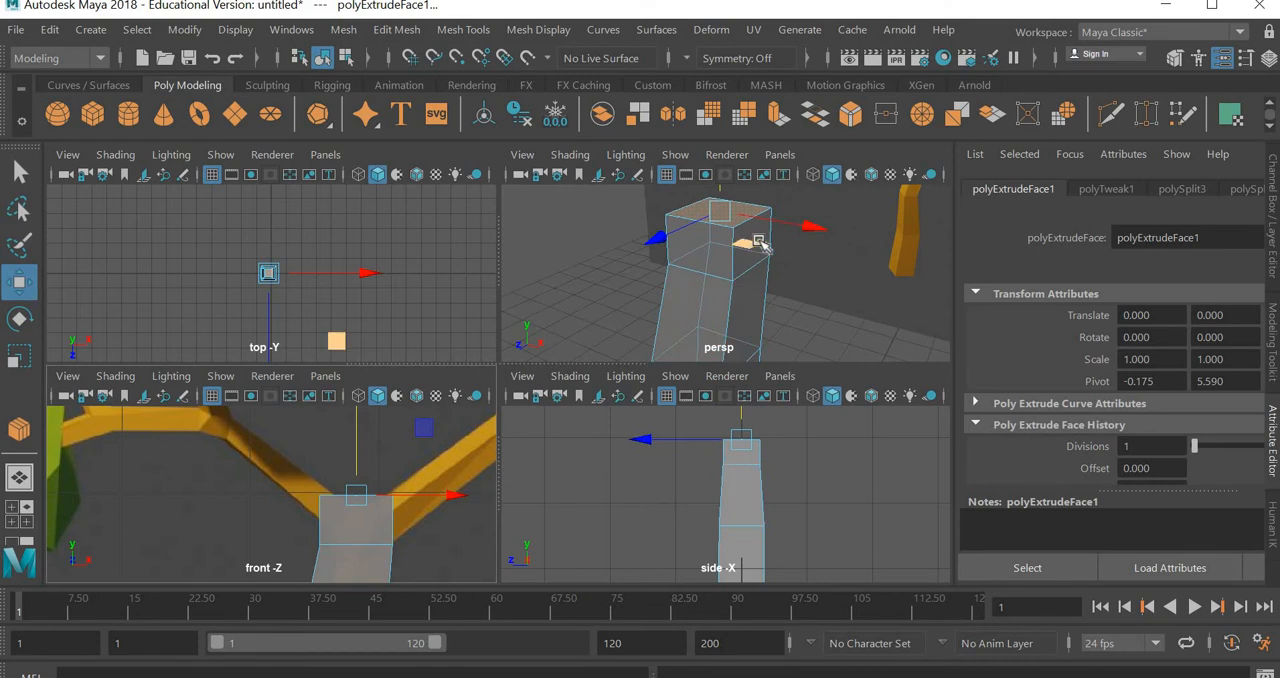
{"action": "left_click", "coordinate": [758, 244]}
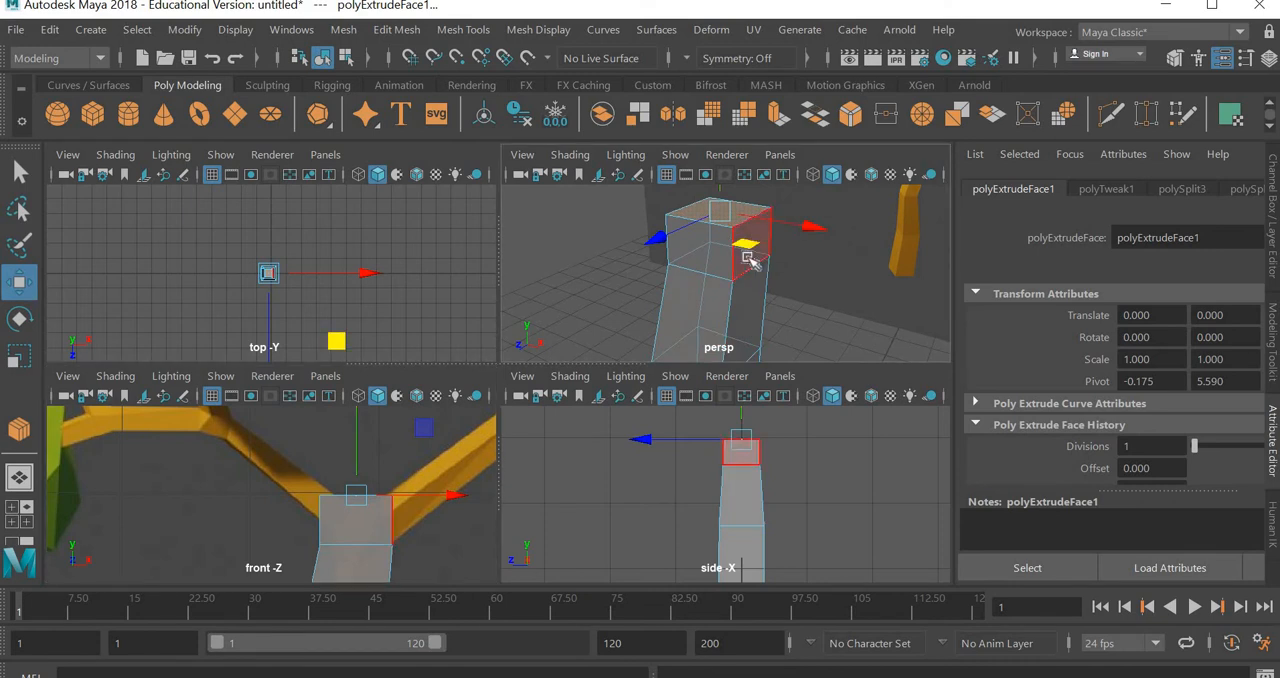
{"action": "left_click", "coordinate": [733, 252]}
{"action": "scroll", "coordinate": [396, 533], "scroll_direction": "down", "scroll_amount": 4}
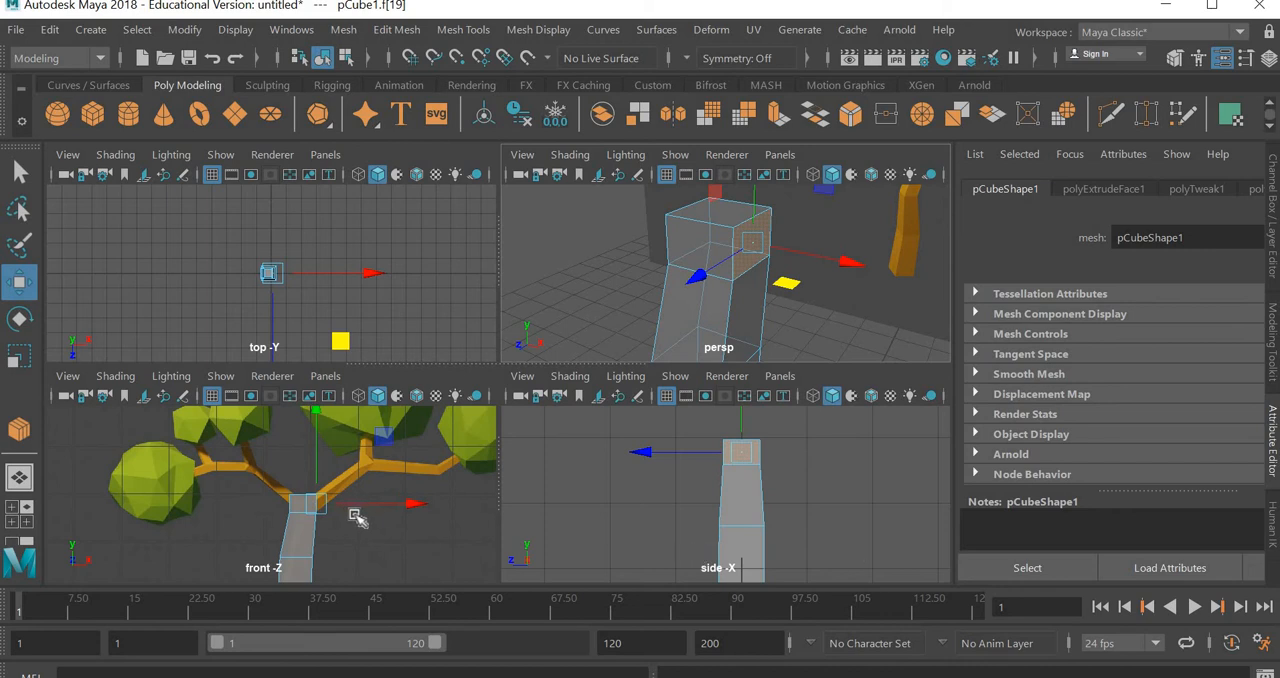
{"action": "key", "text": "space"}
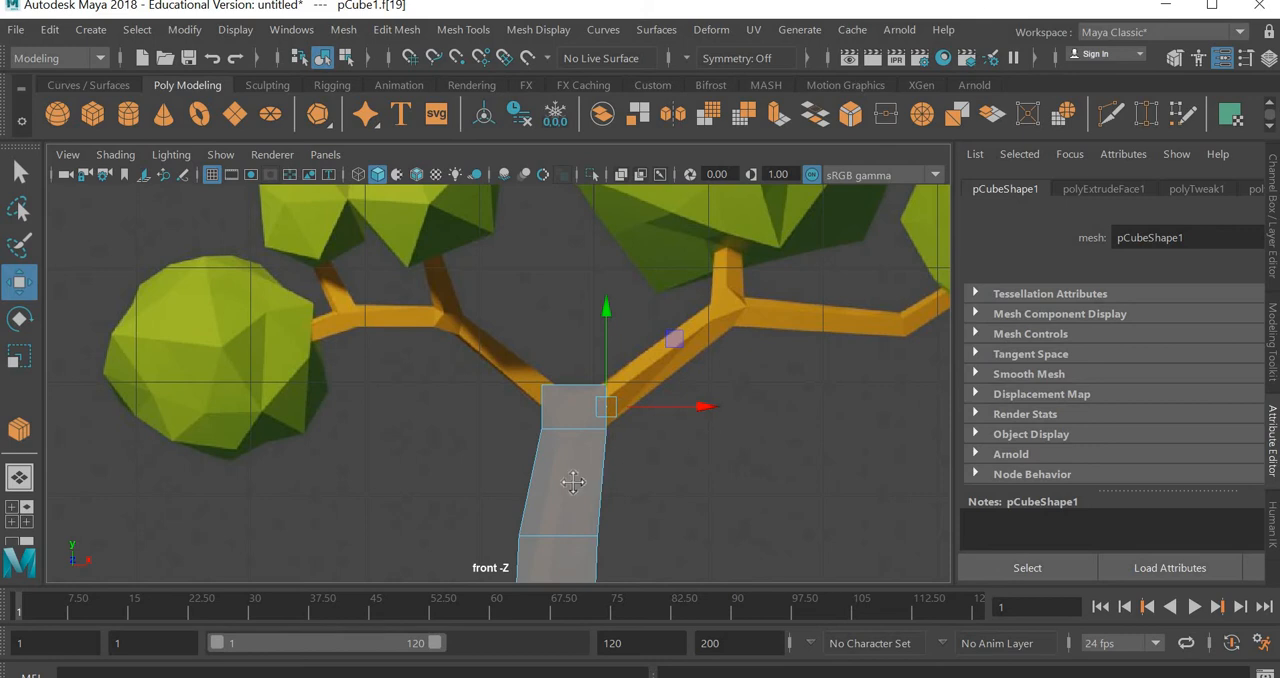
{"action": "middle_click_drag", "start_coordinate": [703, 475], "coordinate": [480, 517], "text": "alt"}
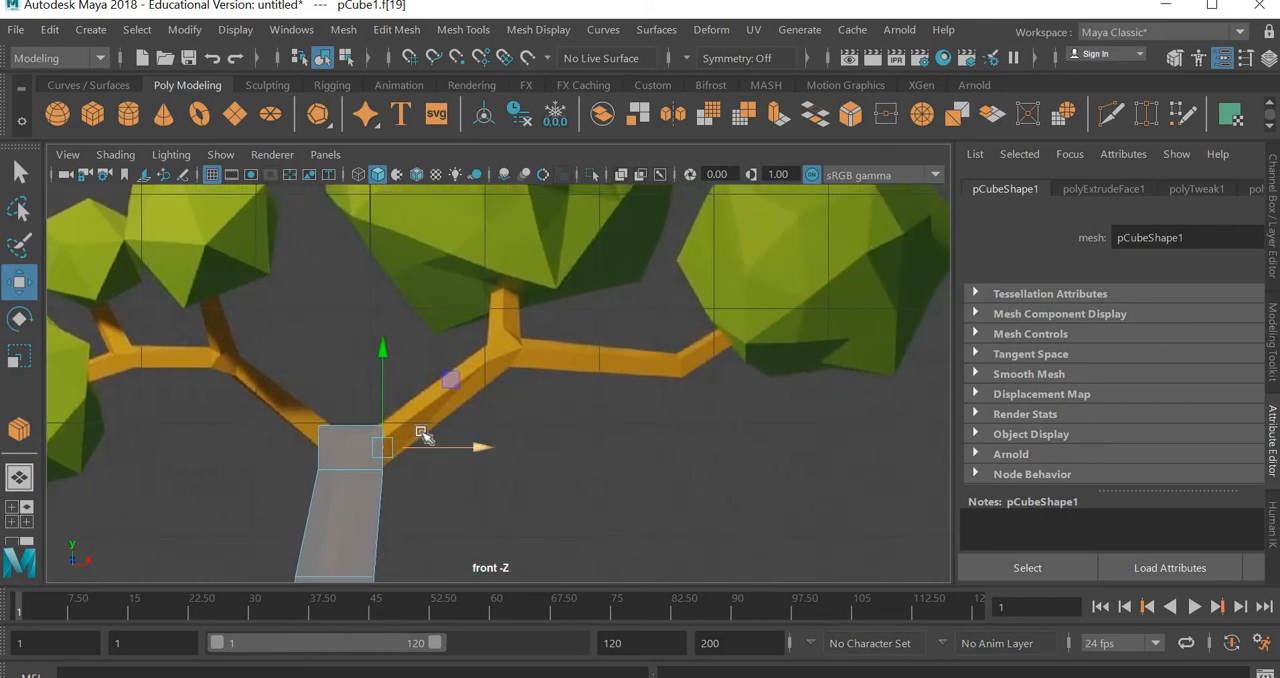
{"action": "left_click_drag", "start_coordinate": [454, 380], "coordinate": [508, 339], "text": "shift"}
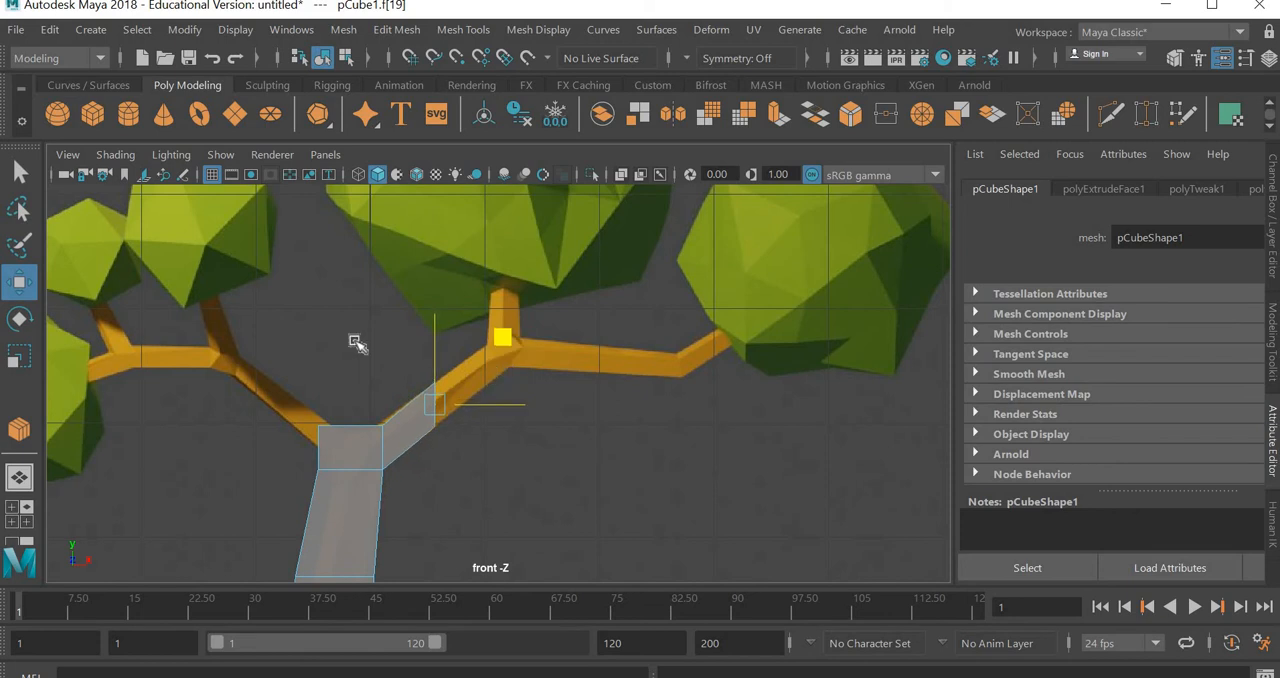
Rotate the branch's end face square to its slanted direction and extrude it onward to the fork below the middle foliage
{"action": "key", "text": "e"}
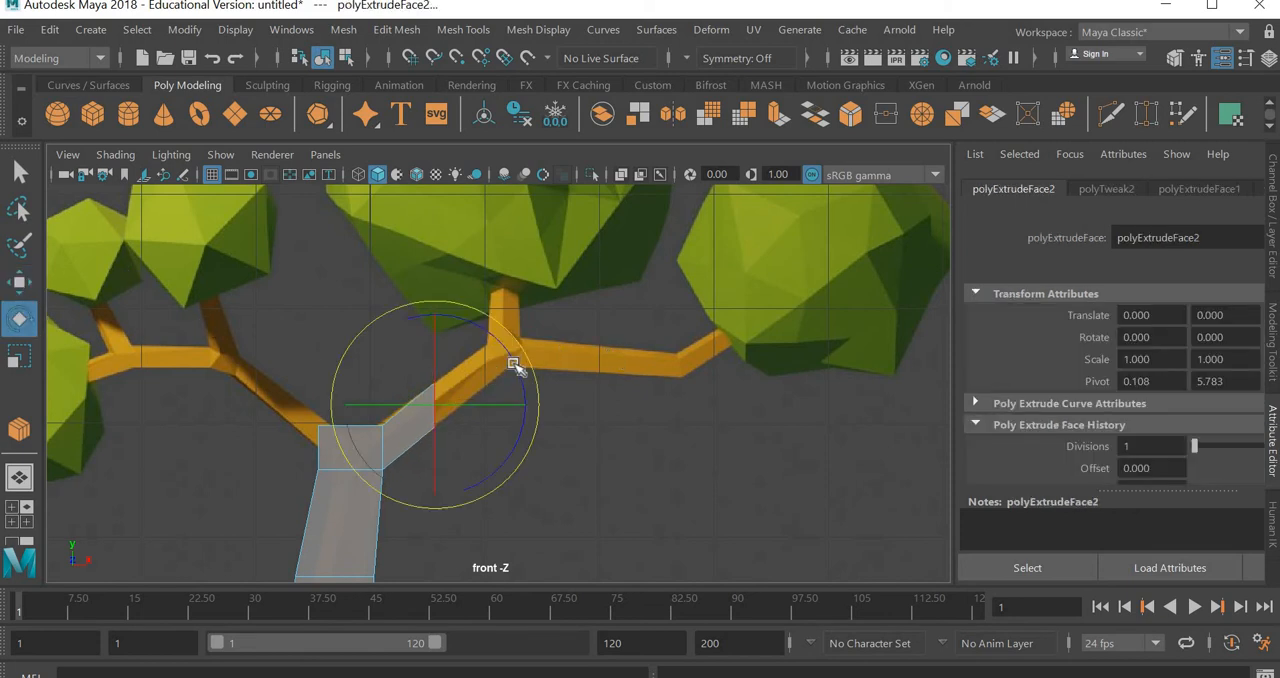
{"action": "left_click_drag", "start_coordinate": [470, 308], "coordinate": [481, 314]}
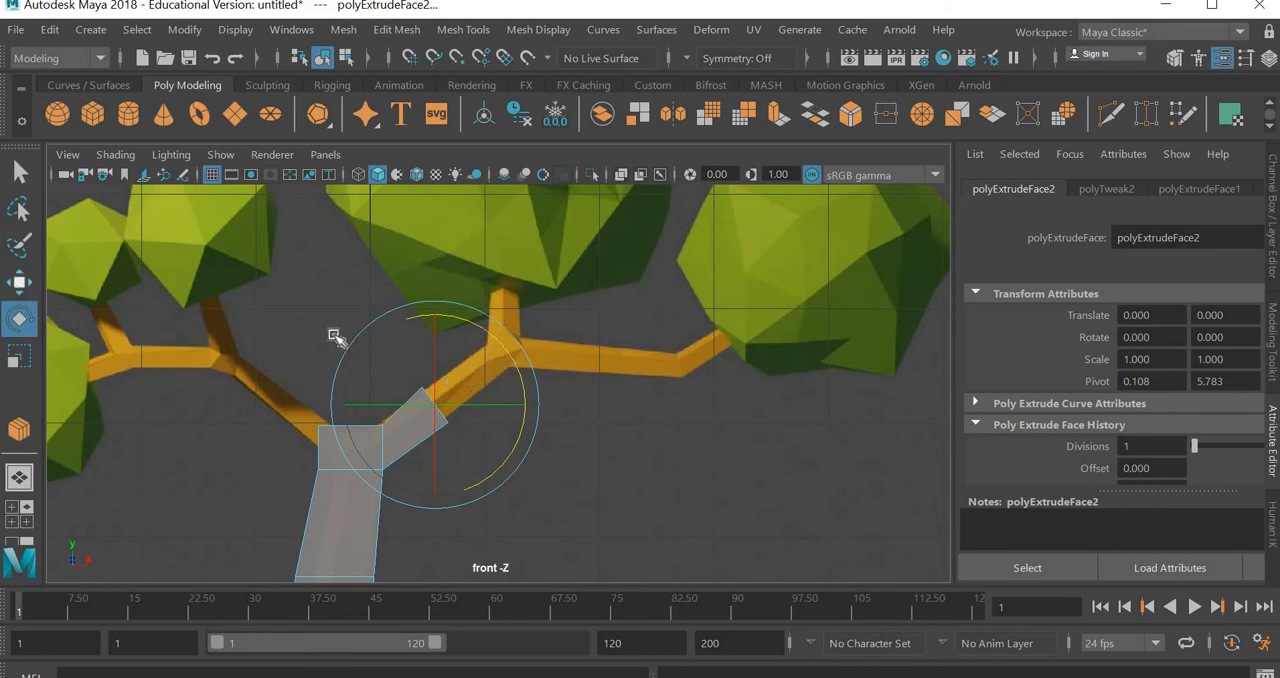
{"action": "key", "text": "w"}
{"action": "middle_click_drag", "start_coordinate": [503, 335], "coordinate": [560, 287]}
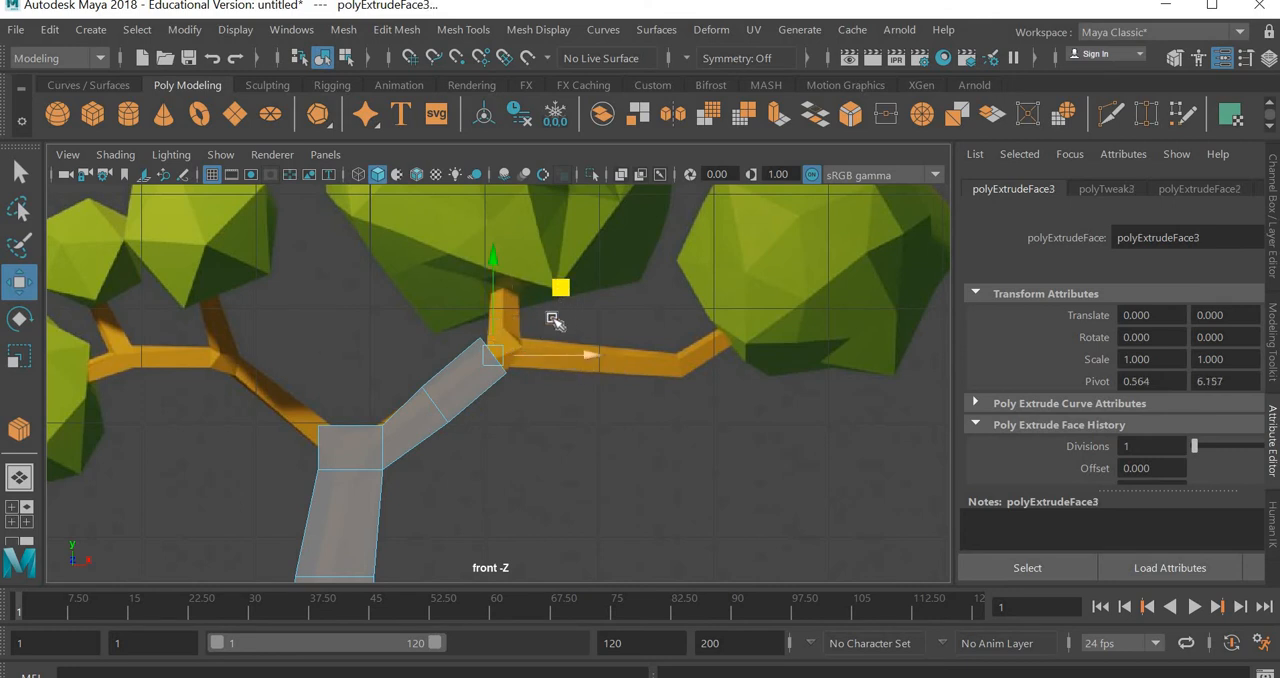
Extrude the branch end a short way to the right past the fork and rotate the face toward the reference's flatter section
{"action": "mouse_move", "coordinate": [583, 286]}
{"action": "middle_mouse_down"}
{"action": "mouse_move", "coordinate": [608, 274]}
{"action": "mouse_move", "coordinate": [606, 296]}
{"action": "middle_mouse_up"}
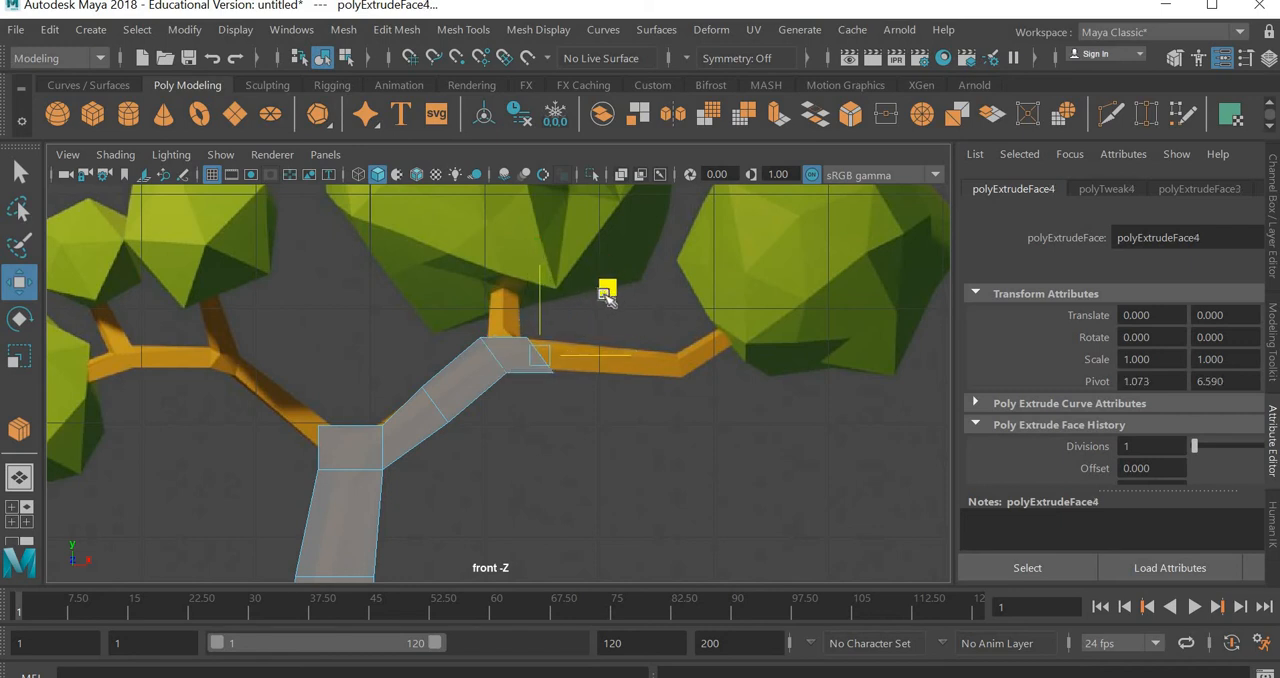
{"action": "key", "text": "e"}
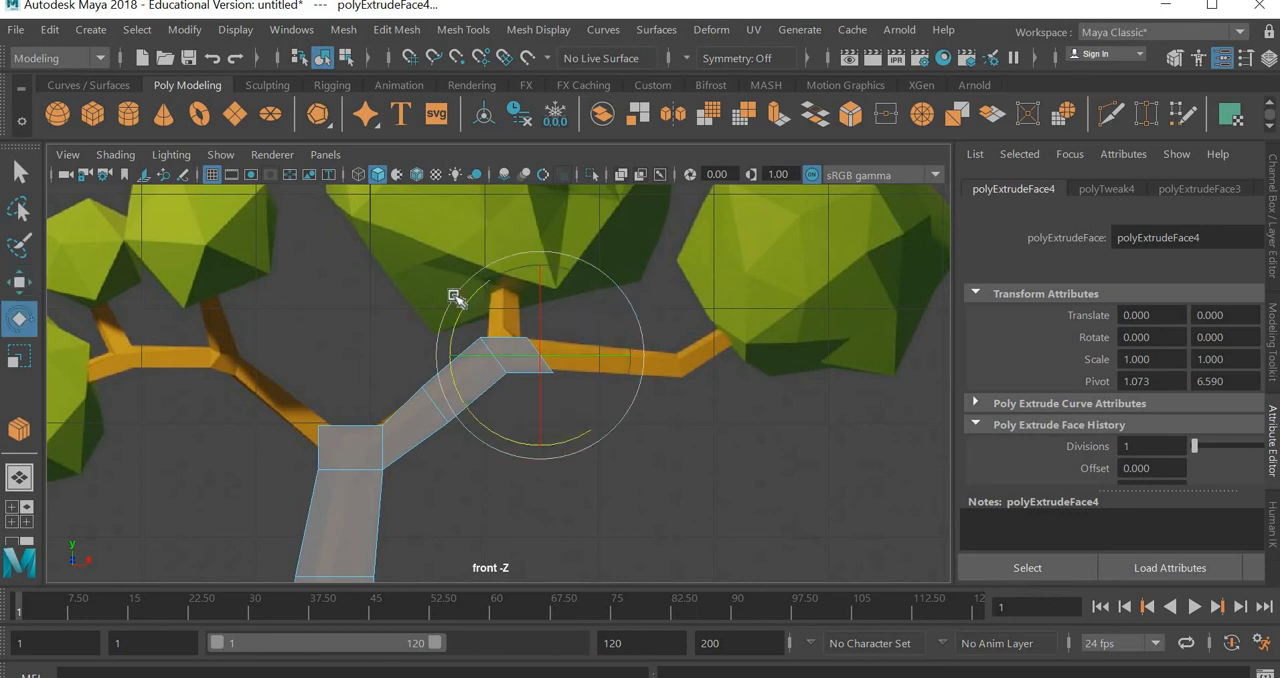
{"action": "middle_click_drag", "start_coordinate": [503, 290], "coordinate": [507, 292]}
{"action": "key", "text": "w"}
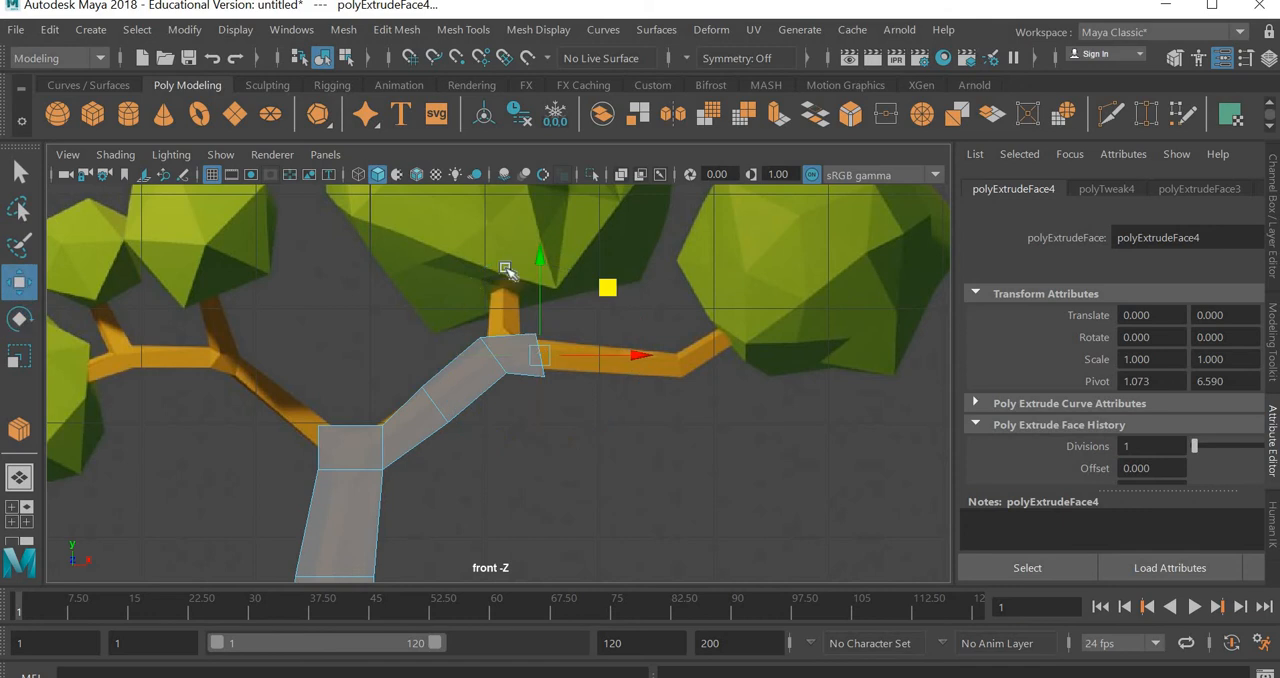
Extrude another segment rightward along the nearly horizontal reference branch and rotate its end face upright
{"action": "middle_click_drag", "start_coordinate": [625, 295], "coordinate": [545, 395]}
{"action": "key", "text": "ctrl+e"}
{"action": "key", "text": "e"}
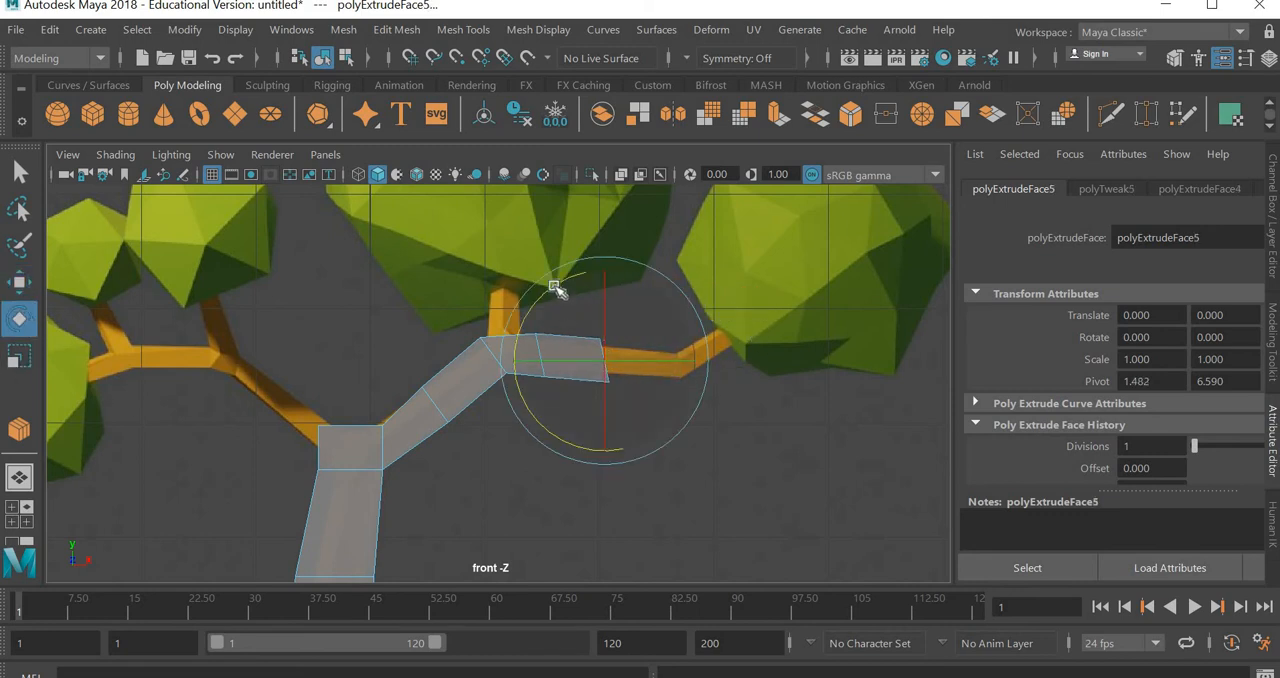
{"action": "left_click_drag", "start_coordinate": [557, 289], "coordinate": [578, 285]}
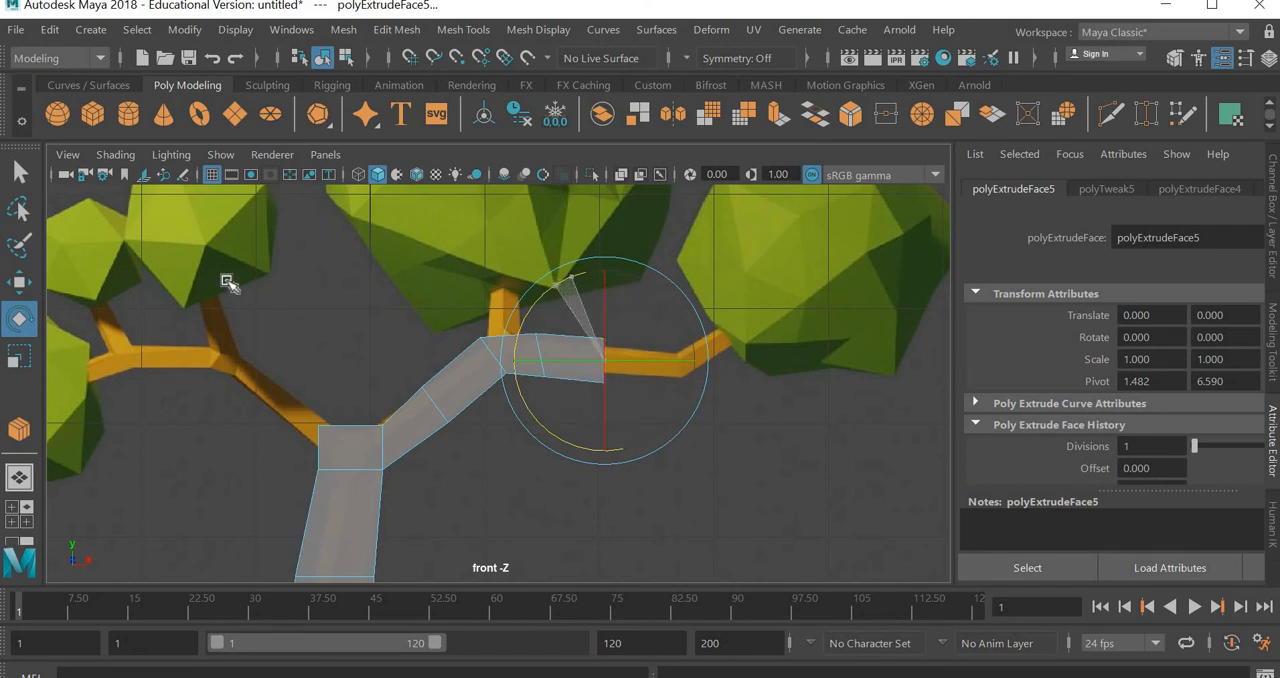
Extrude the branch to the reference bend before the right foliage, then tilt and scale down the end face
{"action": "left_click", "coordinate": [19, 283]}
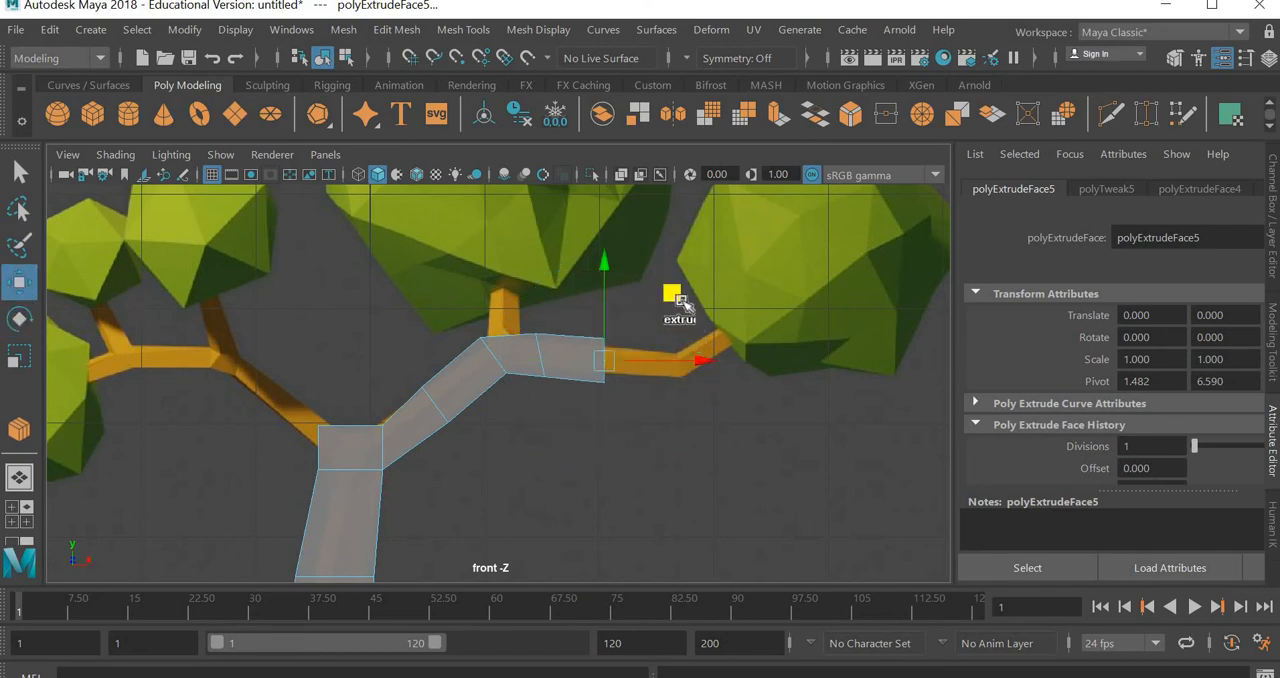
{"action": "left_click_drag", "start_coordinate": [680, 298], "coordinate": [750, 308]}
{"action": "key", "text": "ctrl+e"}
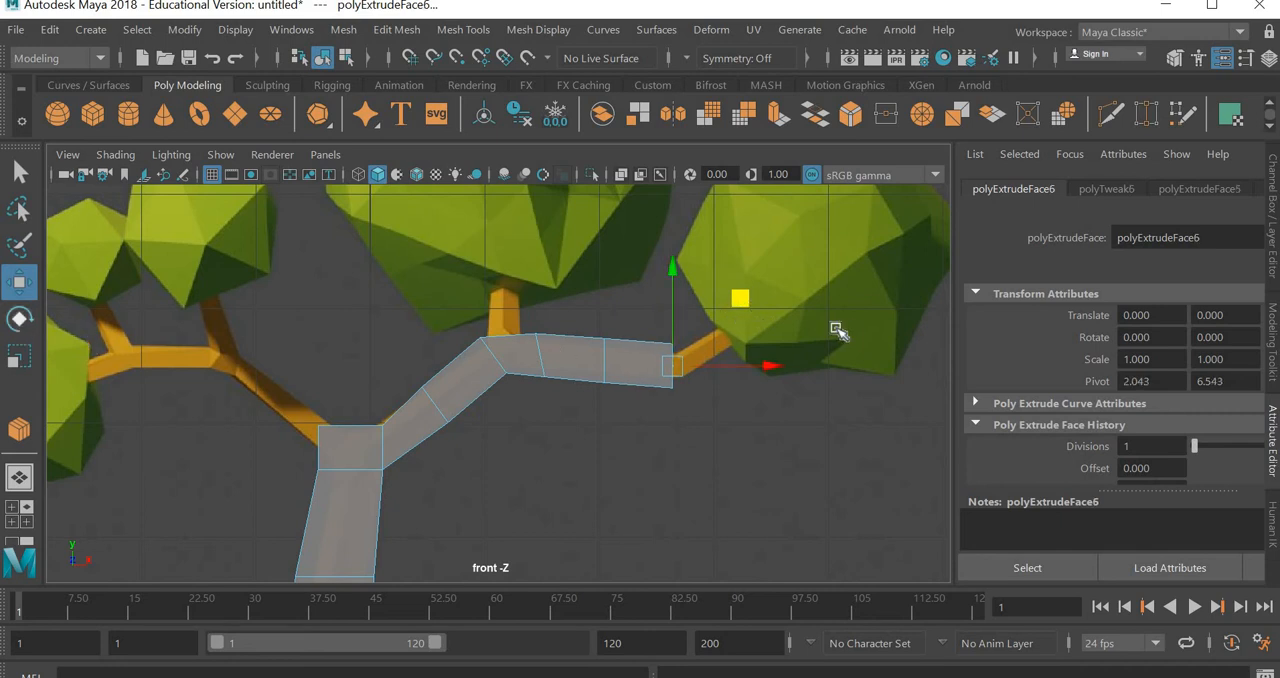
{"action": "key", "text": "e"}
{"action": "left_click_drag", "start_coordinate": [659, 298], "coordinate": [627, 287]}
{"action": "key", "text": "r"}
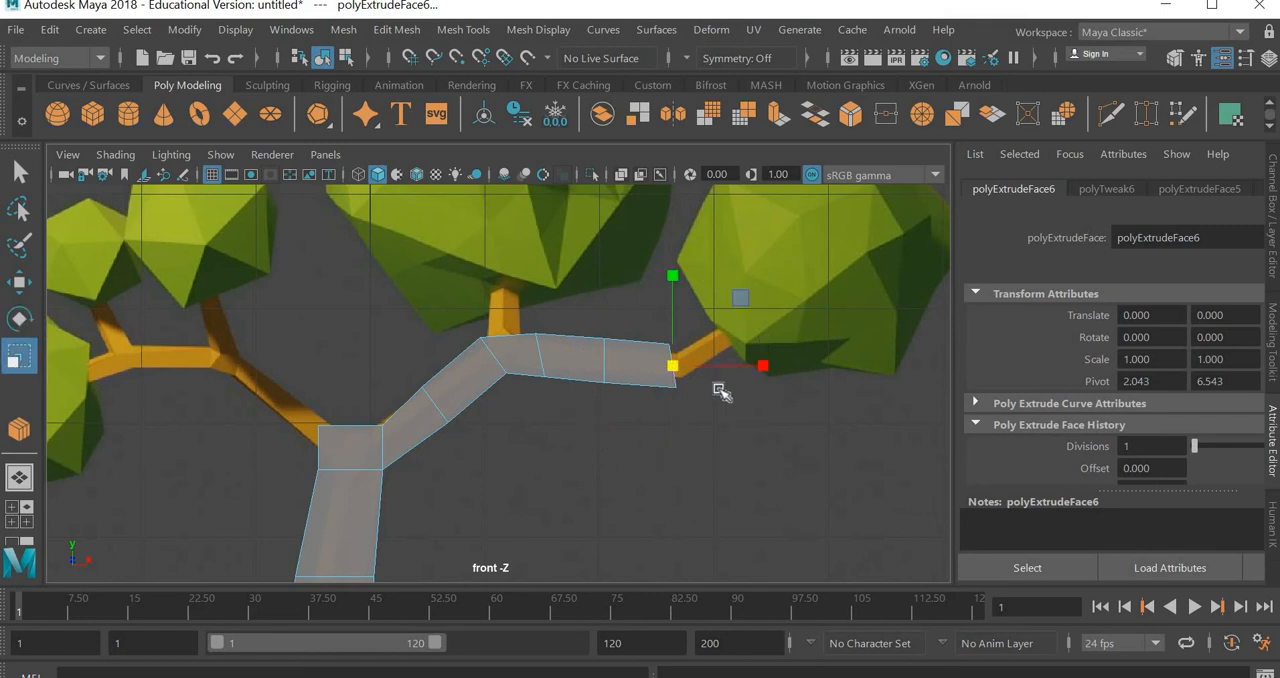
{"action": "left_click_drag", "start_coordinate": [665, 383], "coordinate": [660, 386]}
{"action": "right_click_drag", "start_coordinate": [655, 374], "coordinate": [574, 132]}
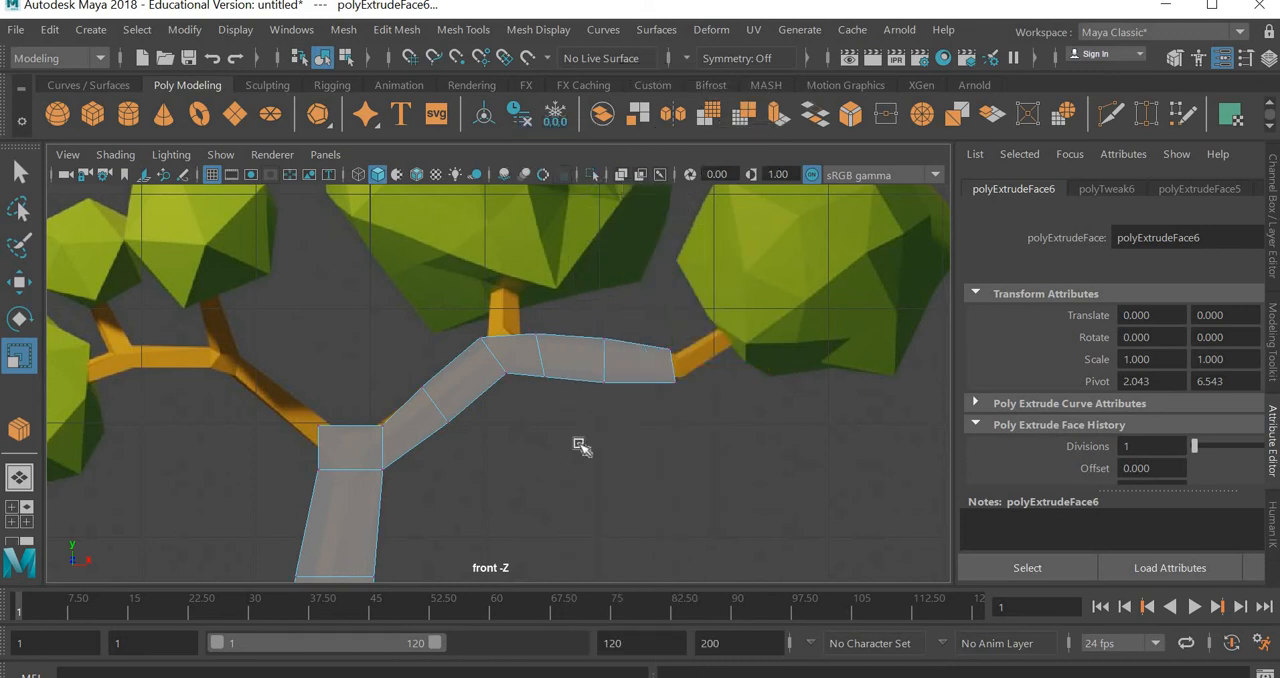
Scale in the intermediate vertex rows along the flat and slanted sections of the right branch to slim it
{"action": "left_click_drag", "start_coordinate": [580, 446], "coordinate": [634, 304]}
{"action": "left_click_drag", "start_coordinate": [609, 376], "coordinate": [604, 374]}
{"action": "left_click_drag", "start_coordinate": [574, 317], "coordinate": [527, 418]}
{"action": "left_click_drag", "start_coordinate": [540, 363], "coordinate": [541, 365]}
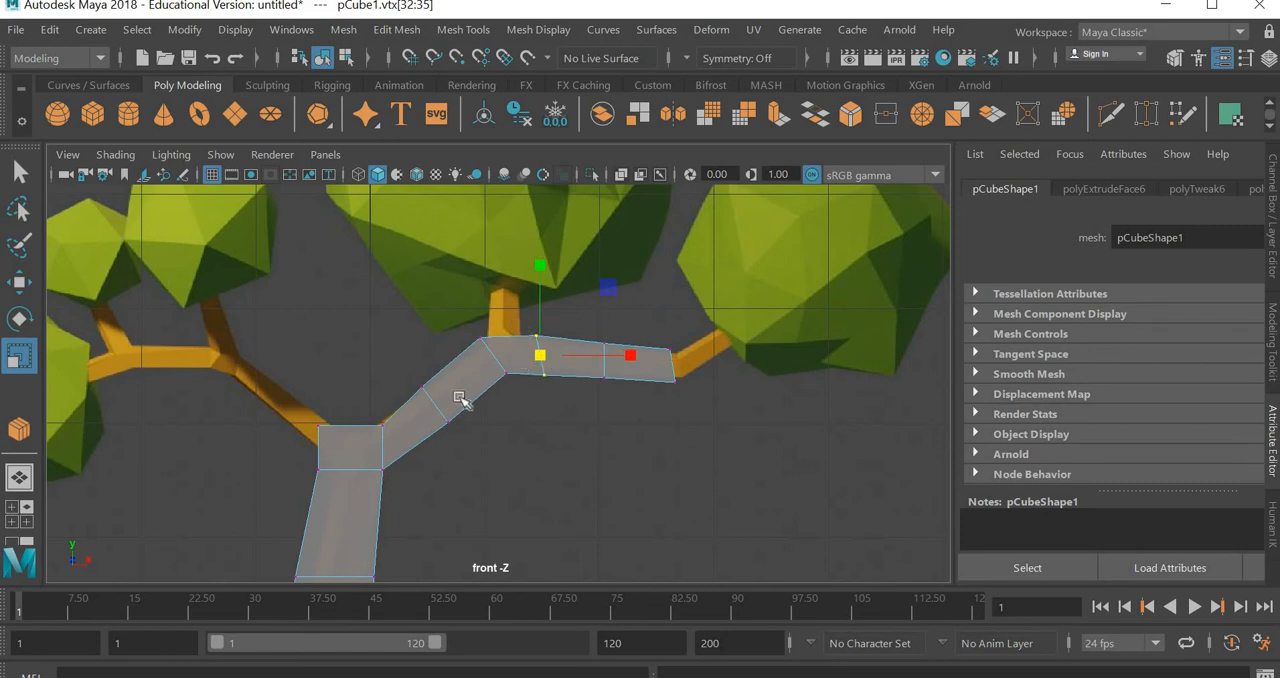
{"action": "mouse_move", "coordinate": [459, 398]}
{"action": "left_mouse_down"}
{"action": "mouse_move", "coordinate": [519, 323]}
{"action": "mouse_move", "coordinate": [443, 406]}
{"action": "mouse_move", "coordinate": [481, 465]}
{"action": "mouse_move", "coordinate": [445, 412]}
{"action": "left_mouse_up"}
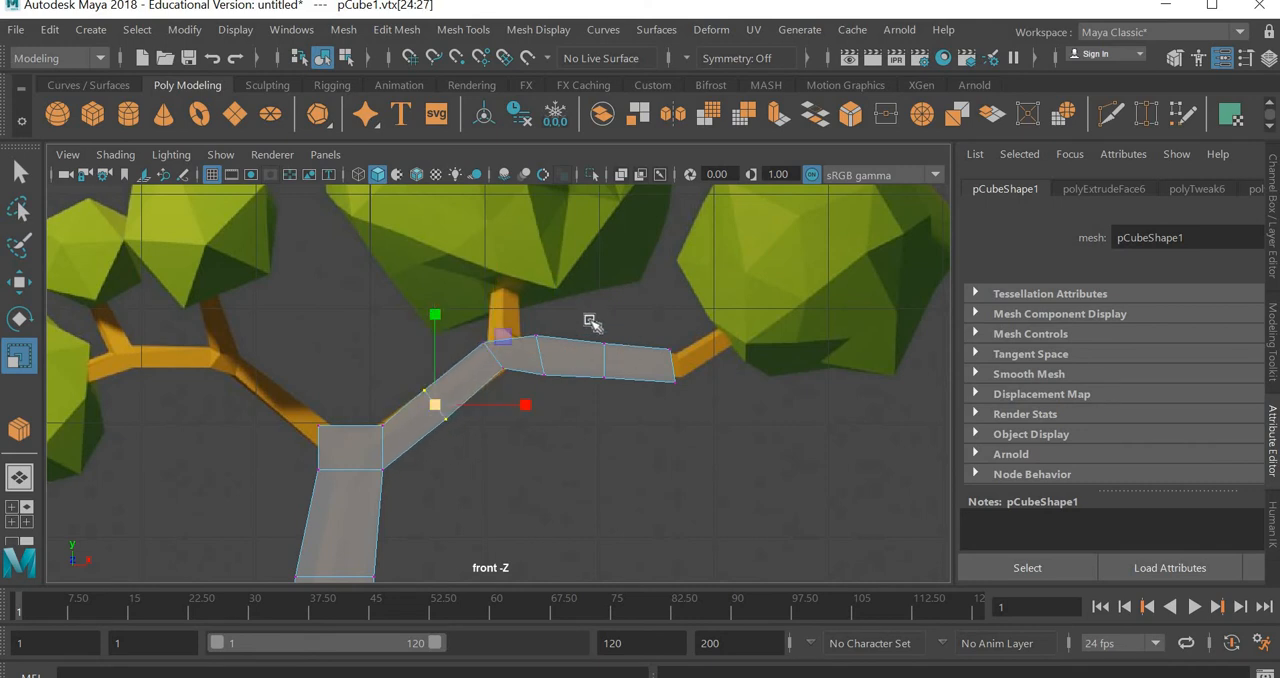
Narrow the vertex rows just past the fork, at the branch end and midway between them to even out the taper
{"action": "left_click_drag", "start_coordinate": [586, 316], "coordinate": [566, 375]}
{"action": "left_click_drag", "start_coordinate": [698, 324], "coordinate": [649, 428]}
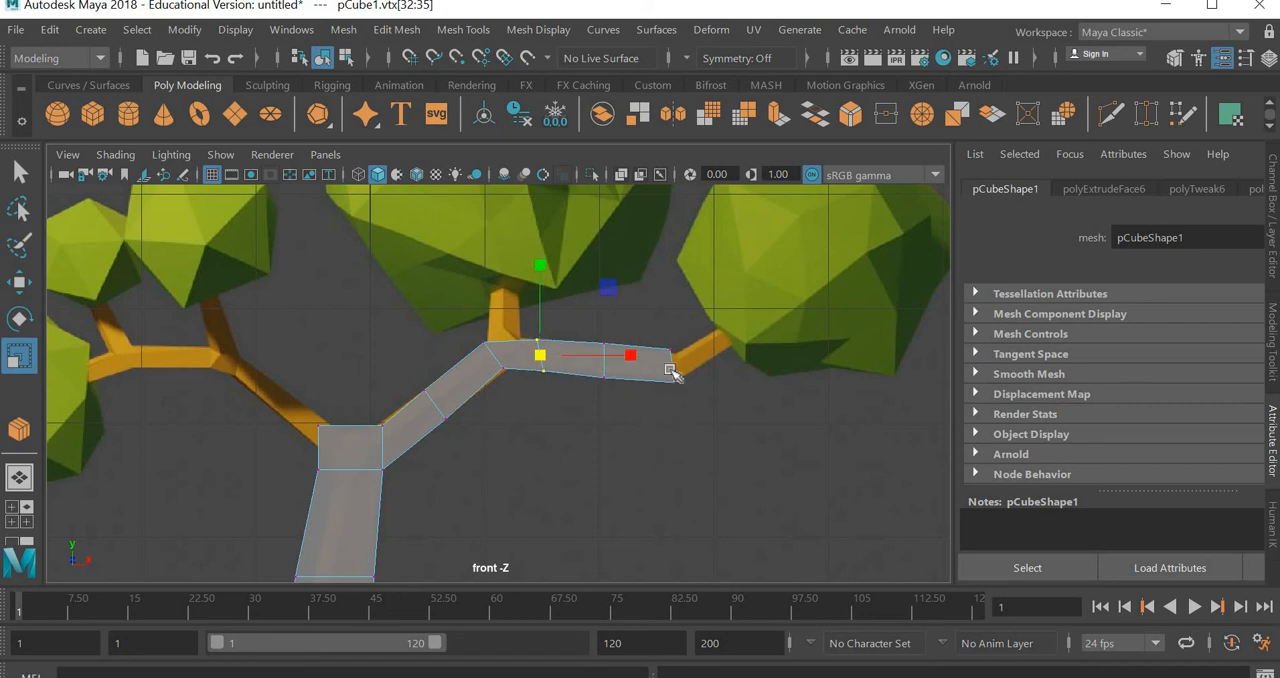
{"action": "left_click_drag", "start_coordinate": [669, 371], "coordinate": [654, 370]}
{"action": "left_click_drag", "start_coordinate": [620, 312], "coordinate": [570, 425]}
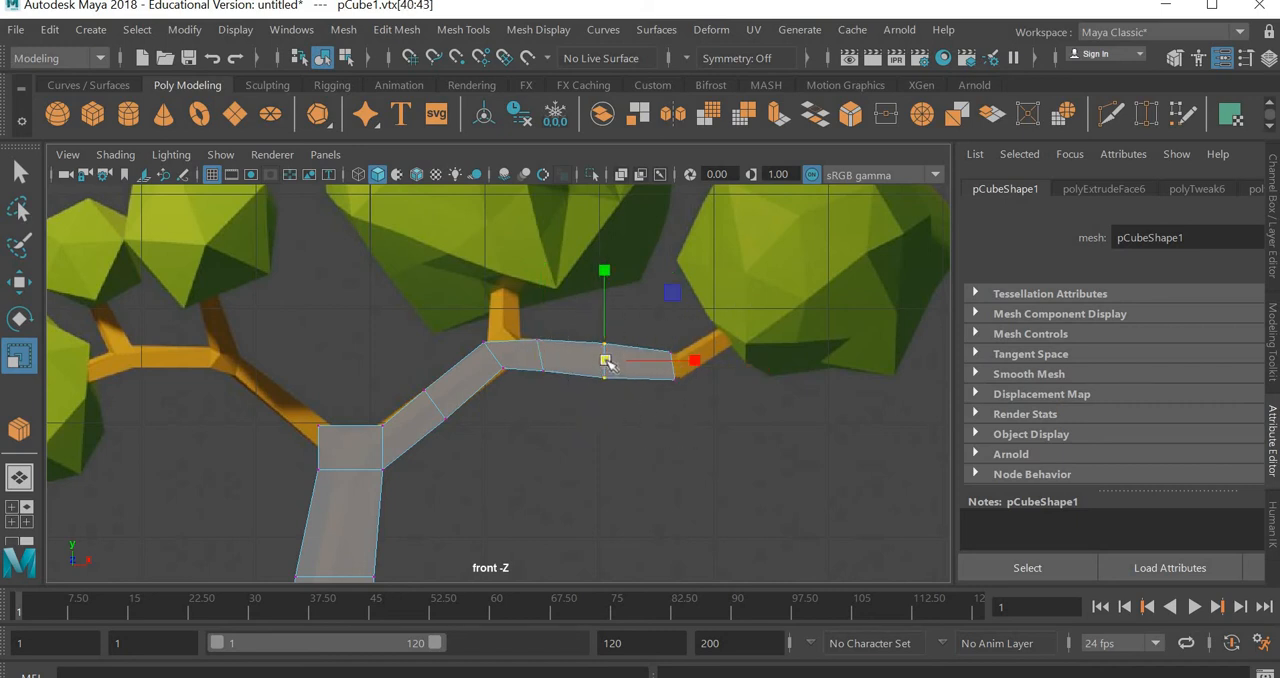
{"action": "left_click_drag", "start_coordinate": [601, 369], "coordinate": [599, 420]}
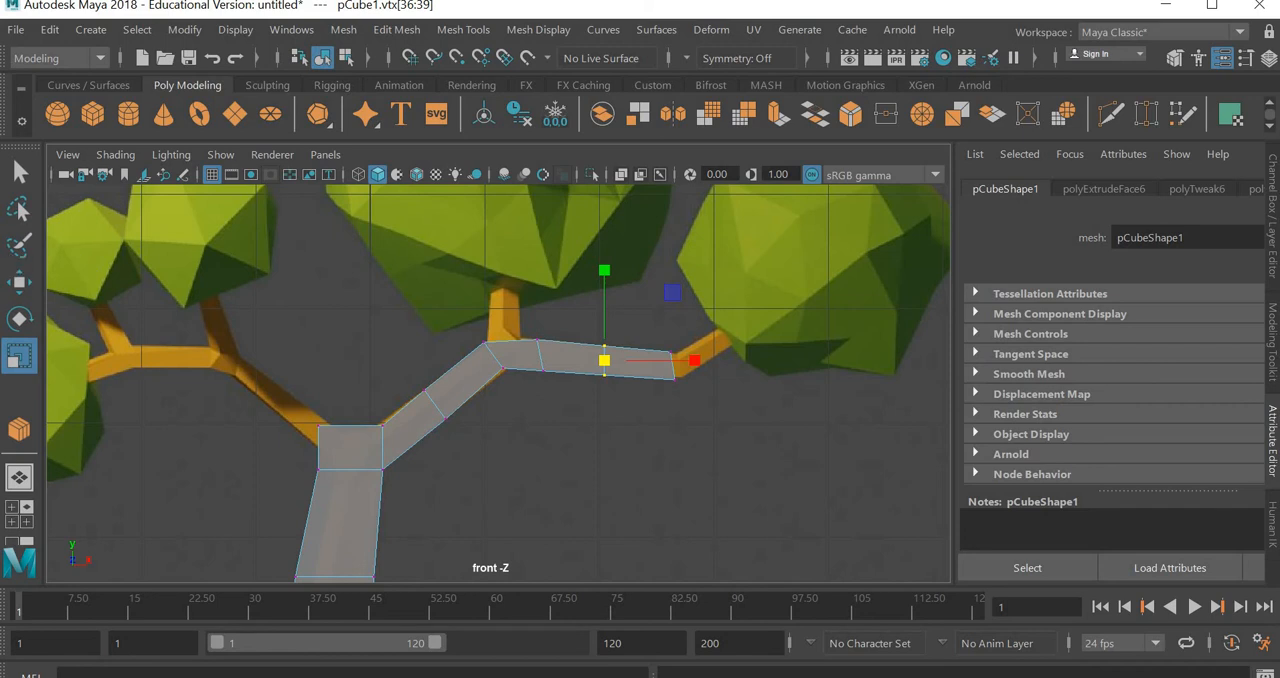
Select the right branch's end face and extrude it diagonally up to the right foliage along the reference in the front view
{"action": "key", "text": "w"}
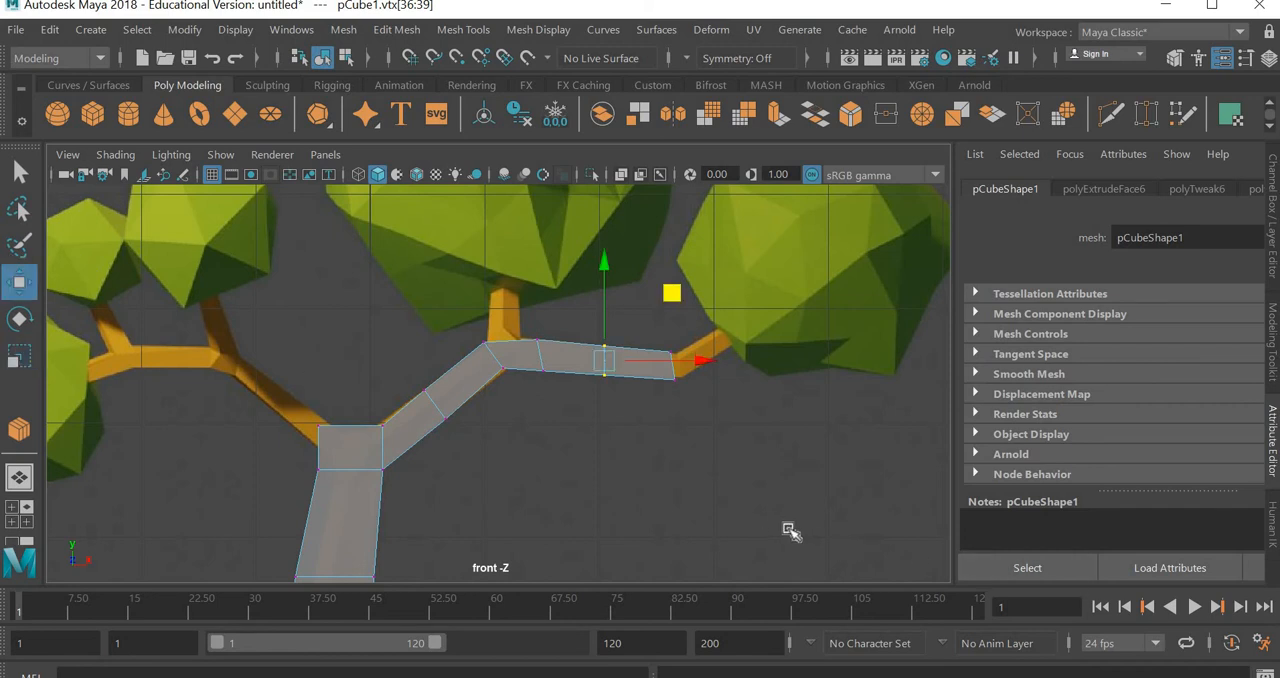
{"action": "key", "text": "space"}
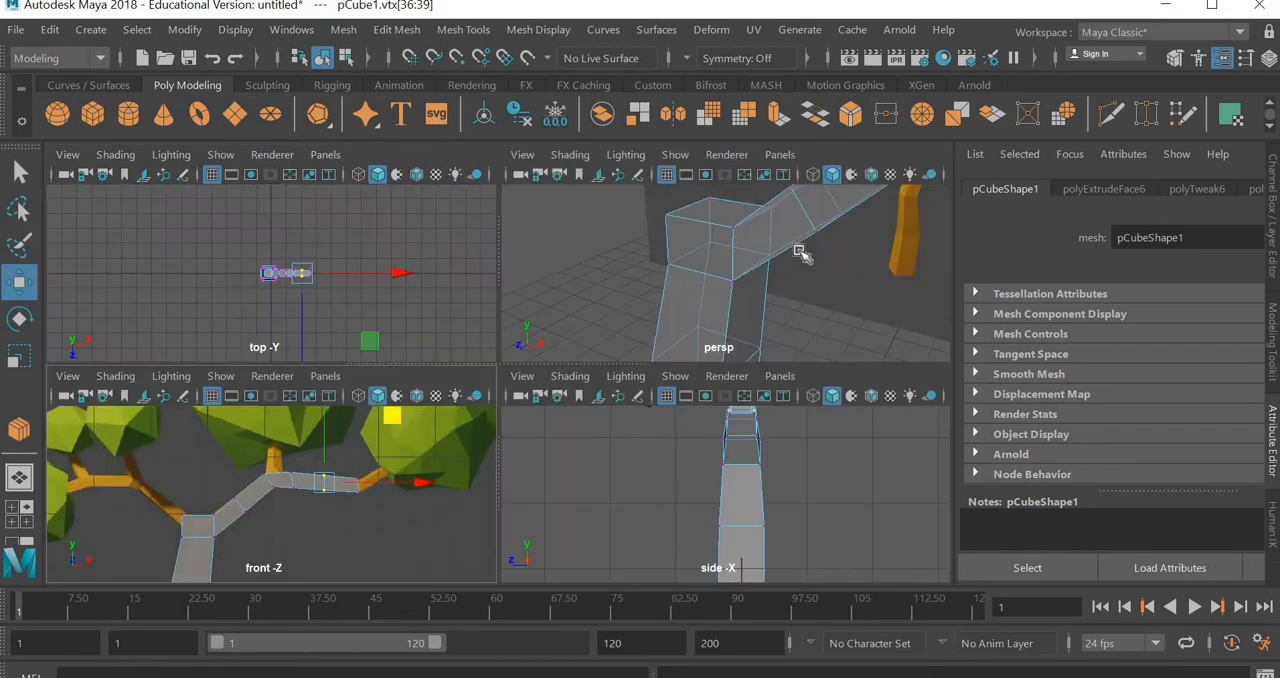
{"action": "scroll", "coordinate": [943, 279], "scroll_direction": "down", "scroll_amount": 5}
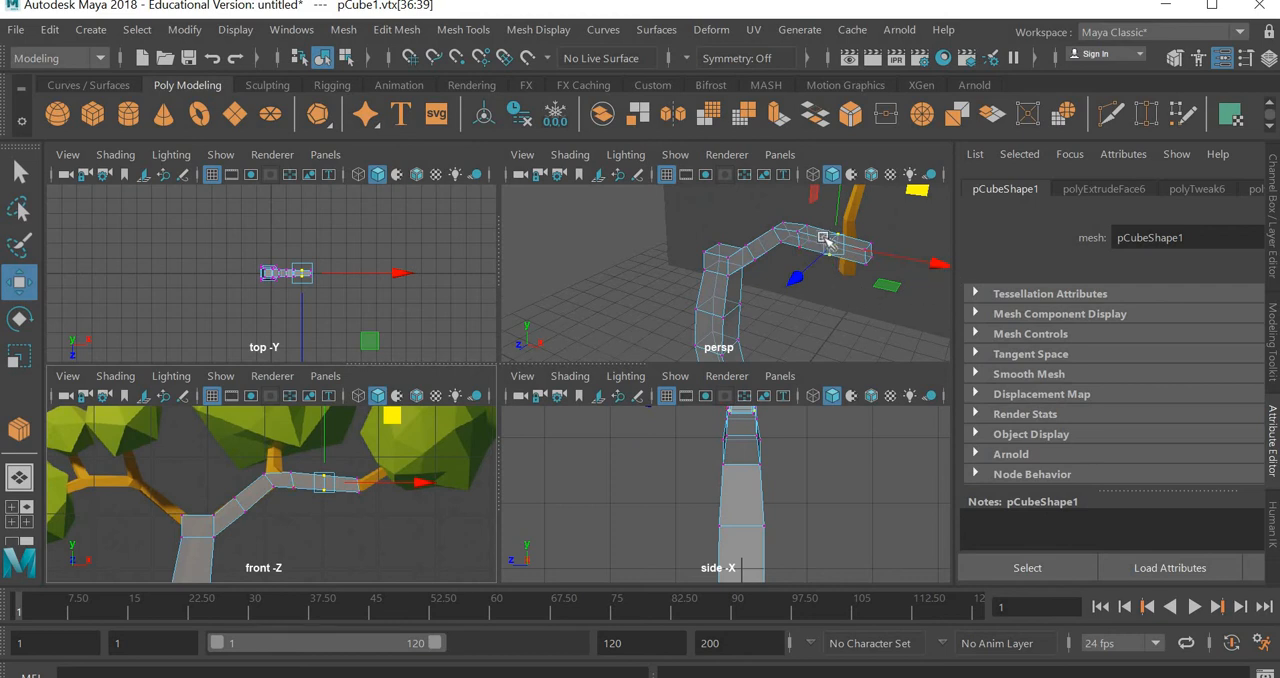
{"action": "right_click_drag", "start_coordinate": [819, 236], "coordinate": [813, 183]}
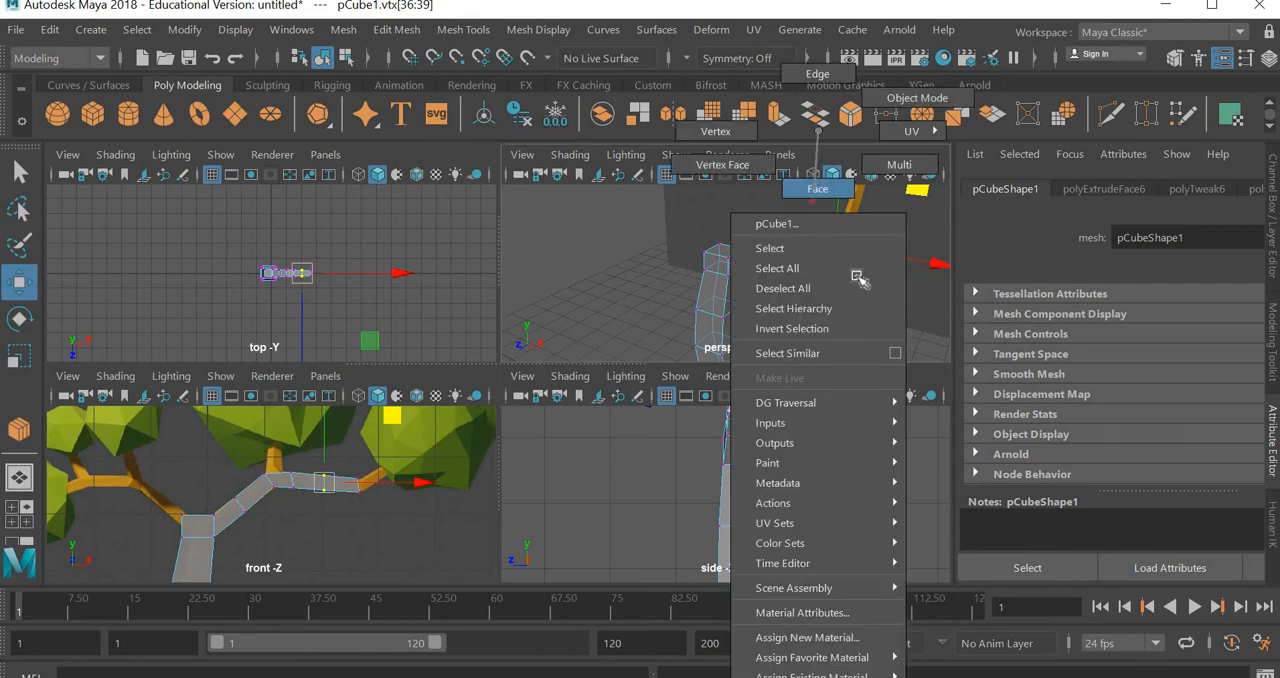
{"action": "middle_click_drag", "start_coordinate": [866, 277], "coordinate": [755, 325], "text": "alt"}
{"action": "scroll", "coordinate": [790, 297], "scroll_direction": "up", "scroll_amount": 3}
{"action": "scroll", "coordinate": [782, 312], "scroll_direction": "down", "scroll_amount": 2}
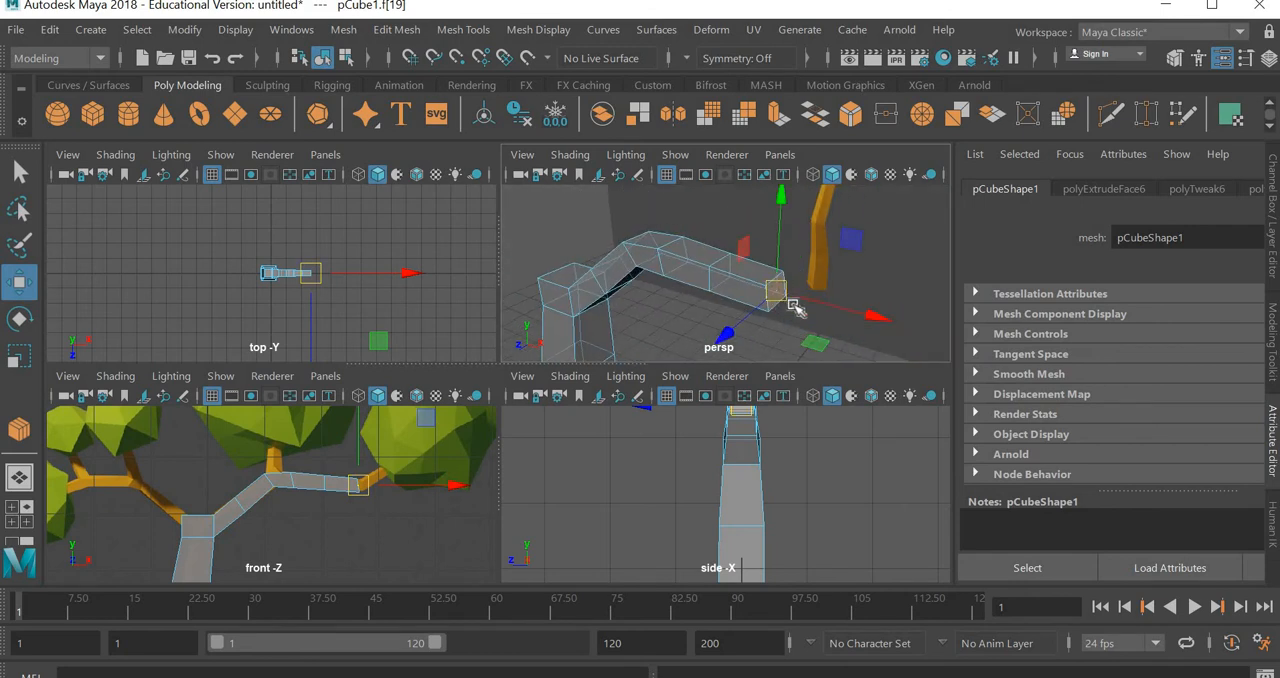
{"action": "left_click", "coordinate": [792, 335]}
{"action": "key", "text": "ctrl+z"}
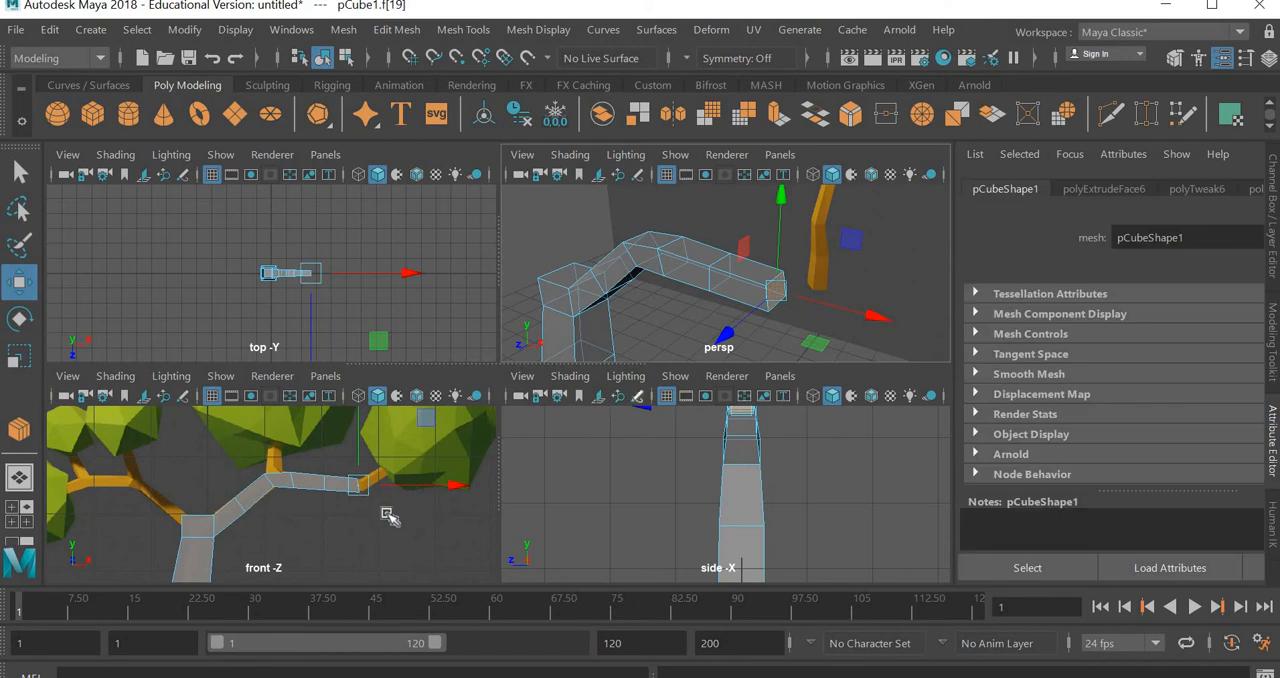
{"action": "key", "text": "space"}
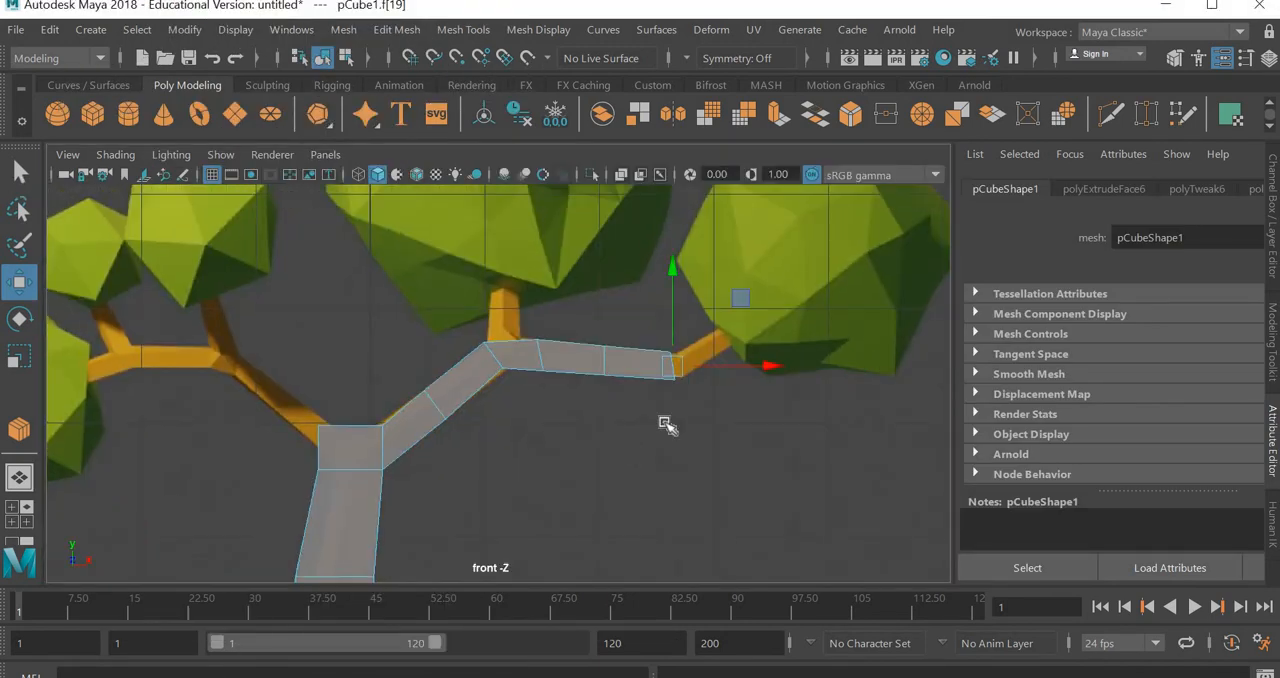
{"action": "scroll", "coordinate": [665, 424], "scroll_direction": "up", "scroll_amount": 2}
{"action": "middle_click_drag", "start_coordinate": [646, 420], "coordinate": [566, 445], "text": "alt"}
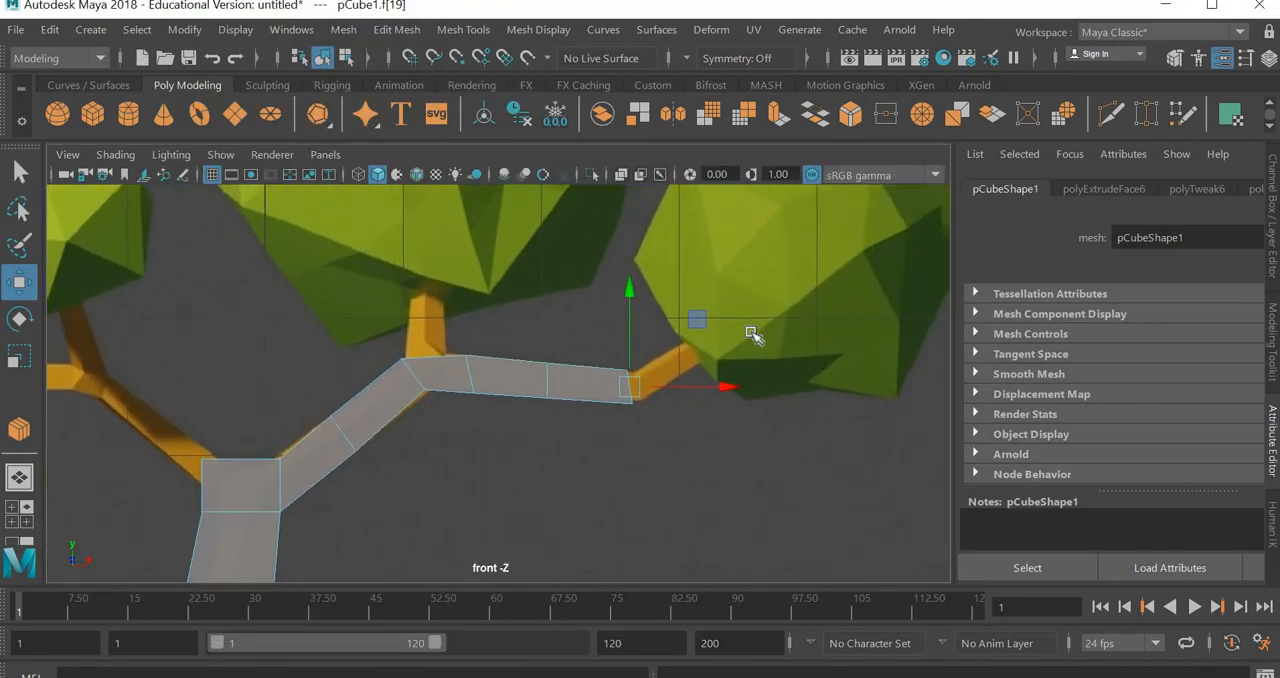
{"action": "left_click_drag", "start_coordinate": [697, 320], "coordinate": [706, 325]}
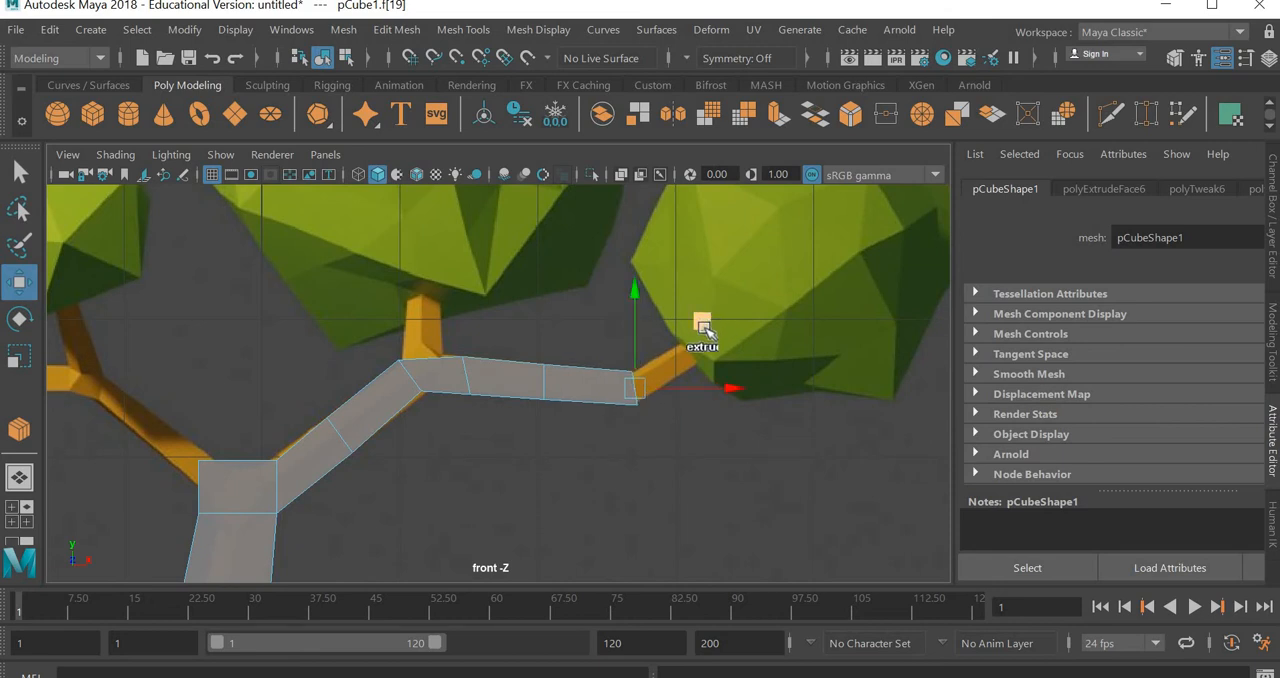
{"action": "left_click_drag", "start_coordinate": [704, 337], "coordinate": [757, 300]}
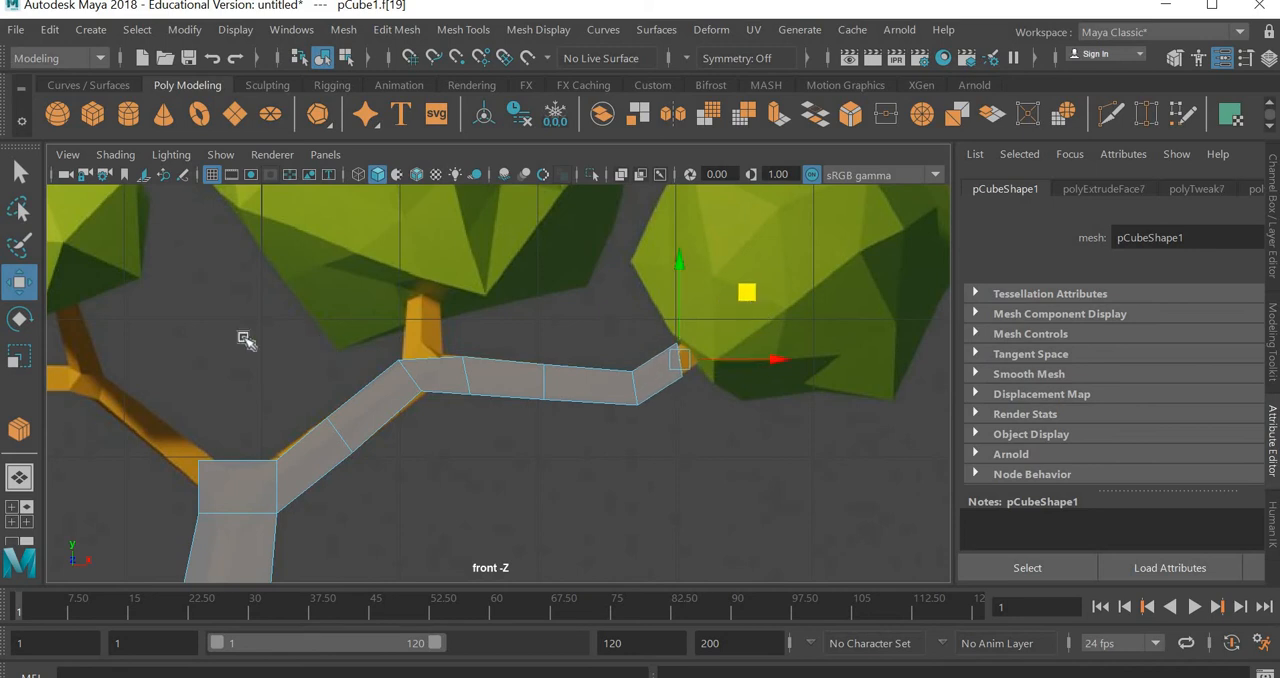
Extrude the right branch's end face again, tilt and scale it down, and move it diagonally up into the right foliage
{"action": "key", "text": "ctrl+e"}
{"action": "key", "text": "e"}
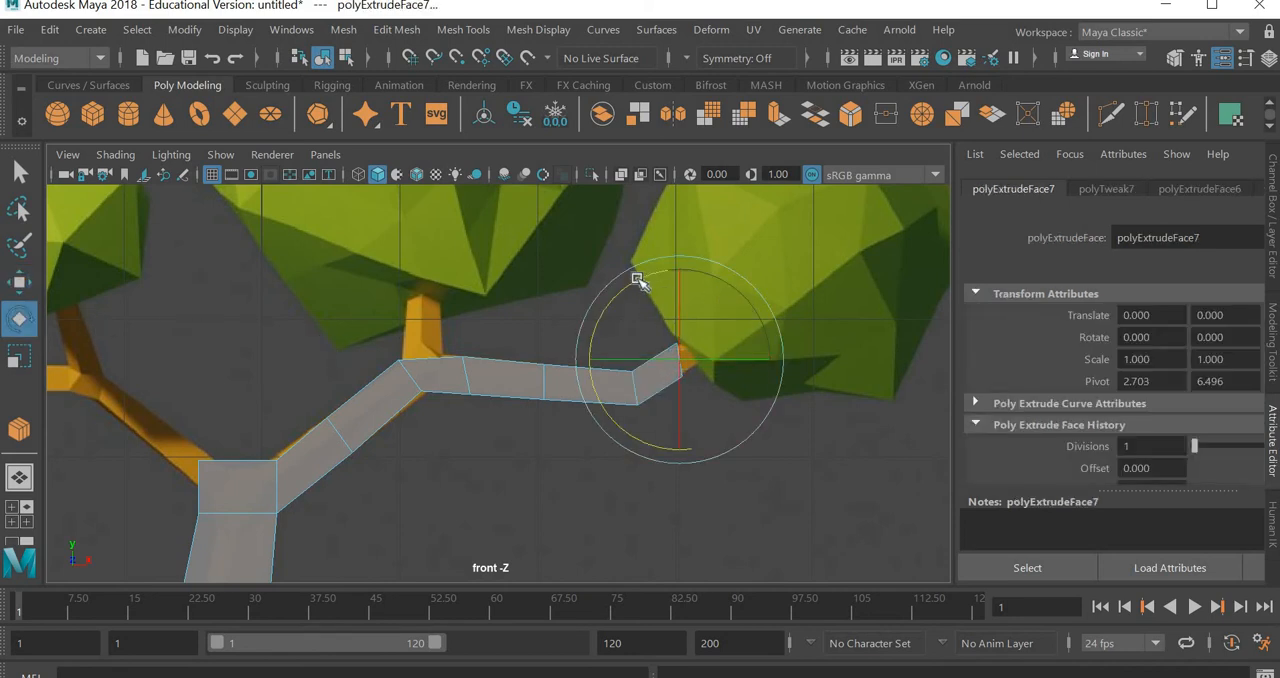
{"action": "left_click_drag", "start_coordinate": [640, 277], "coordinate": [610, 290]}
{"action": "key", "text": "r"}
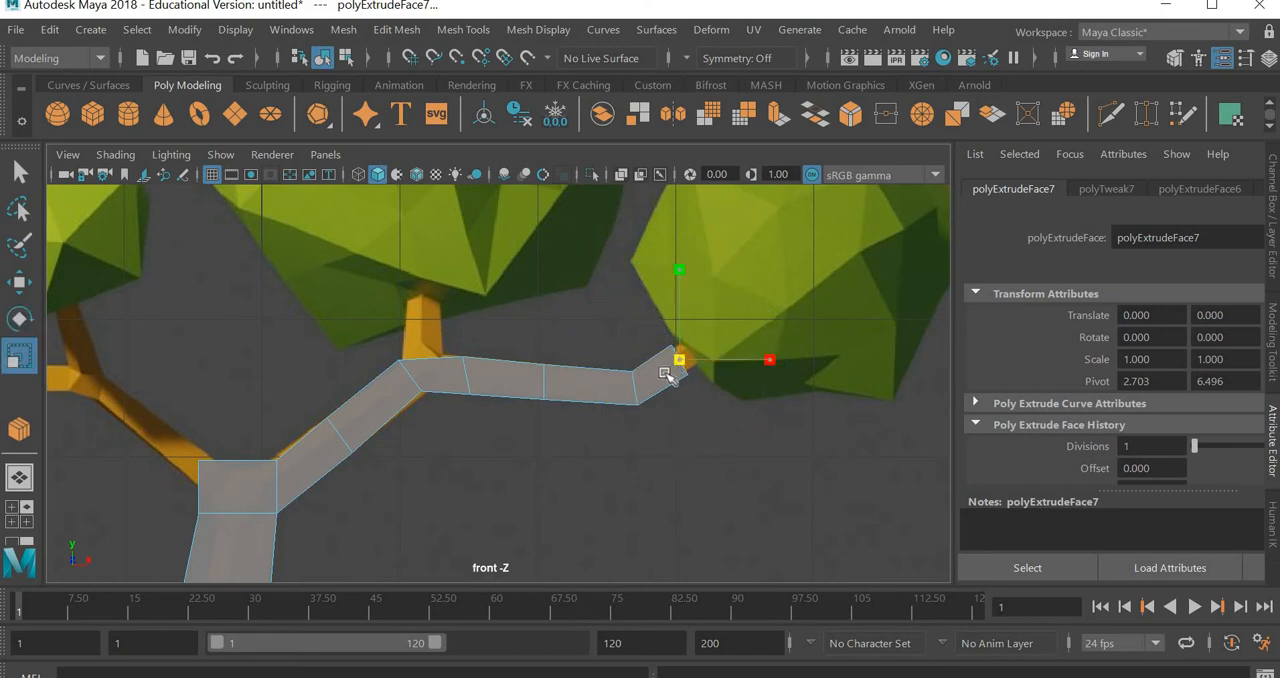
{"action": "key", "text": "w"}
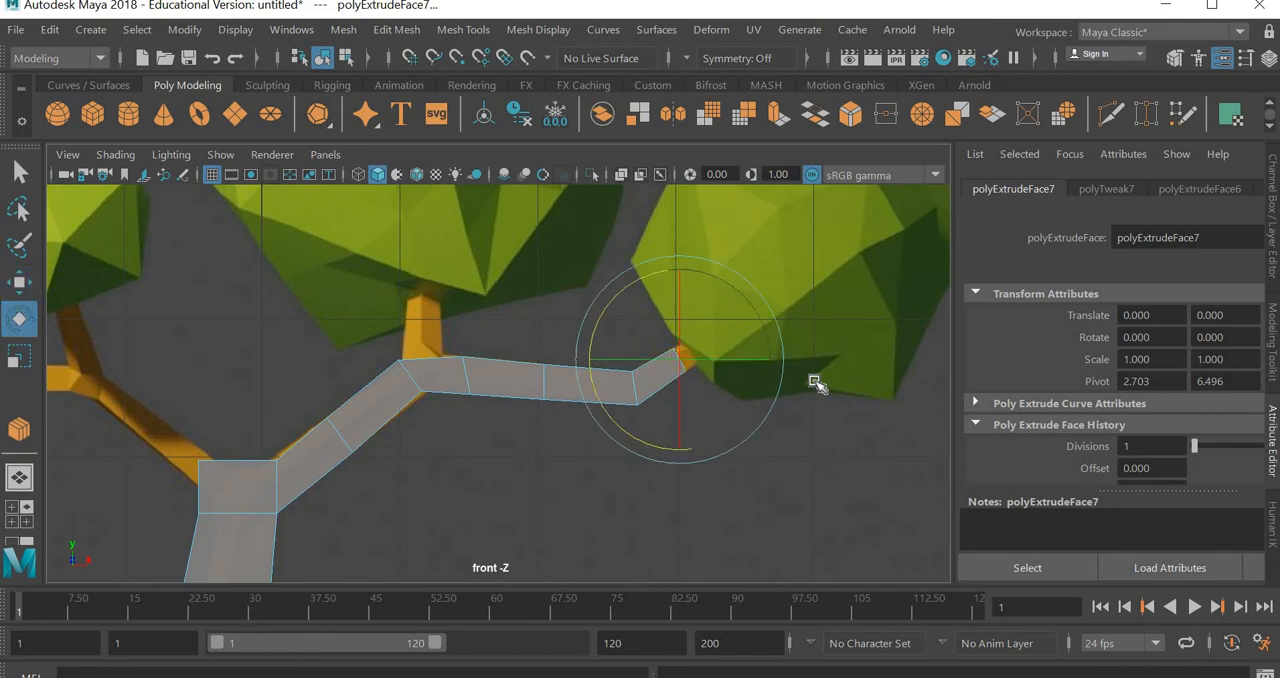
{"action": "key", "text": "r"}
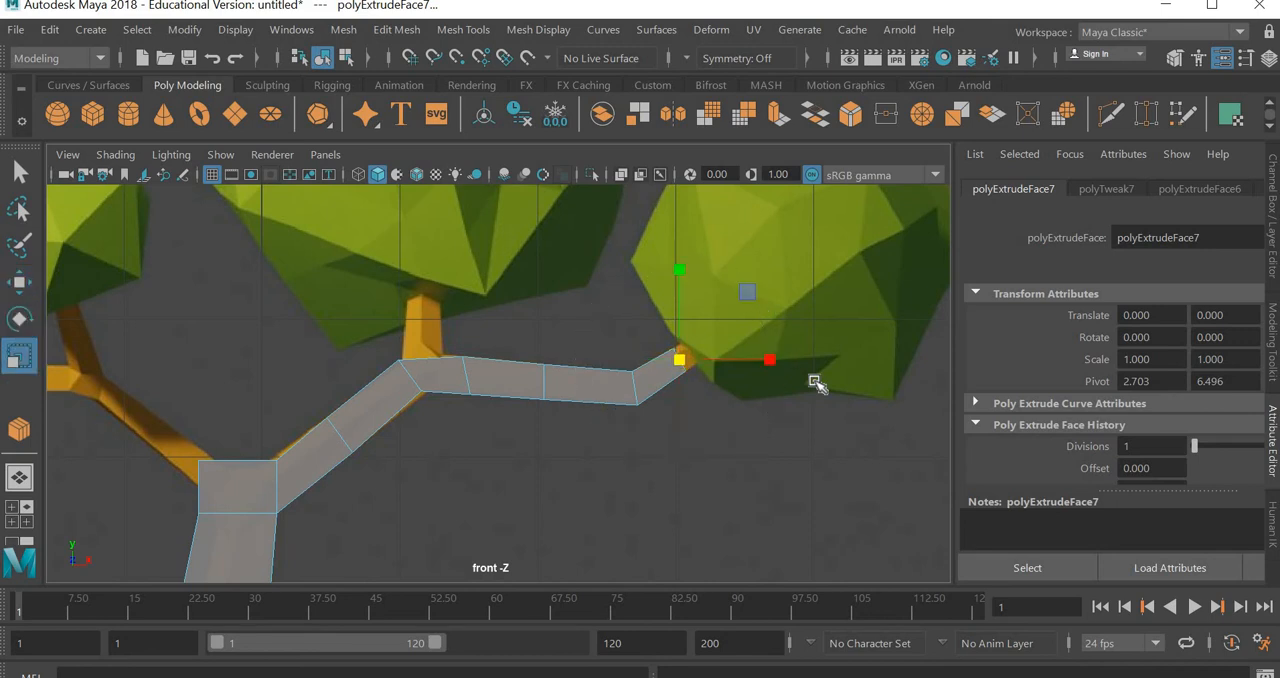
{"action": "key", "text": "w"}
{"action": "key", "text": "e"}
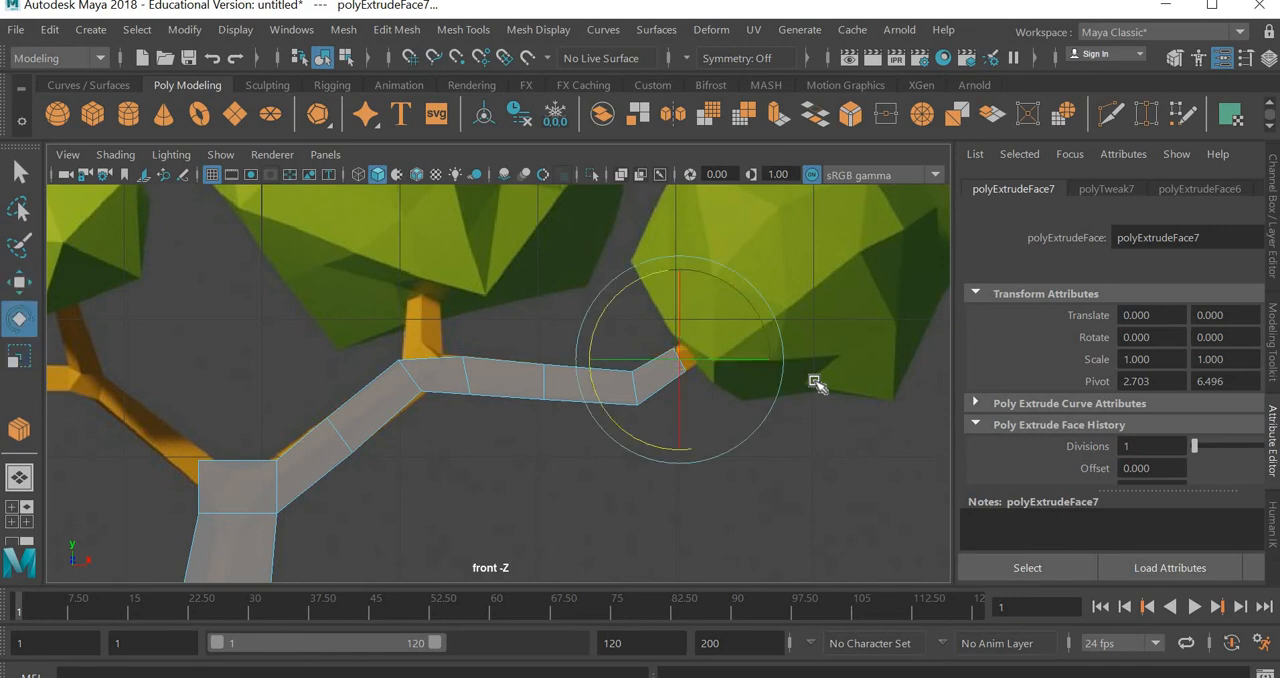
{"action": "key", "text": "r"}
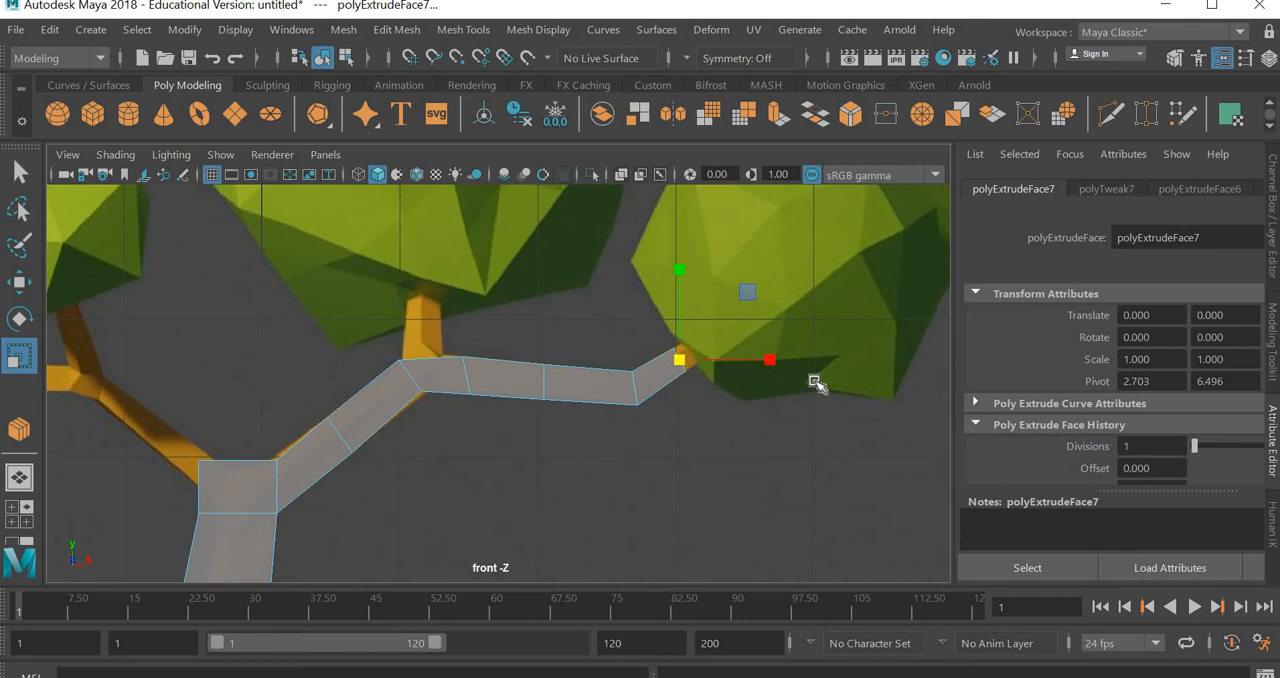
{"action": "key", "text": "w"}
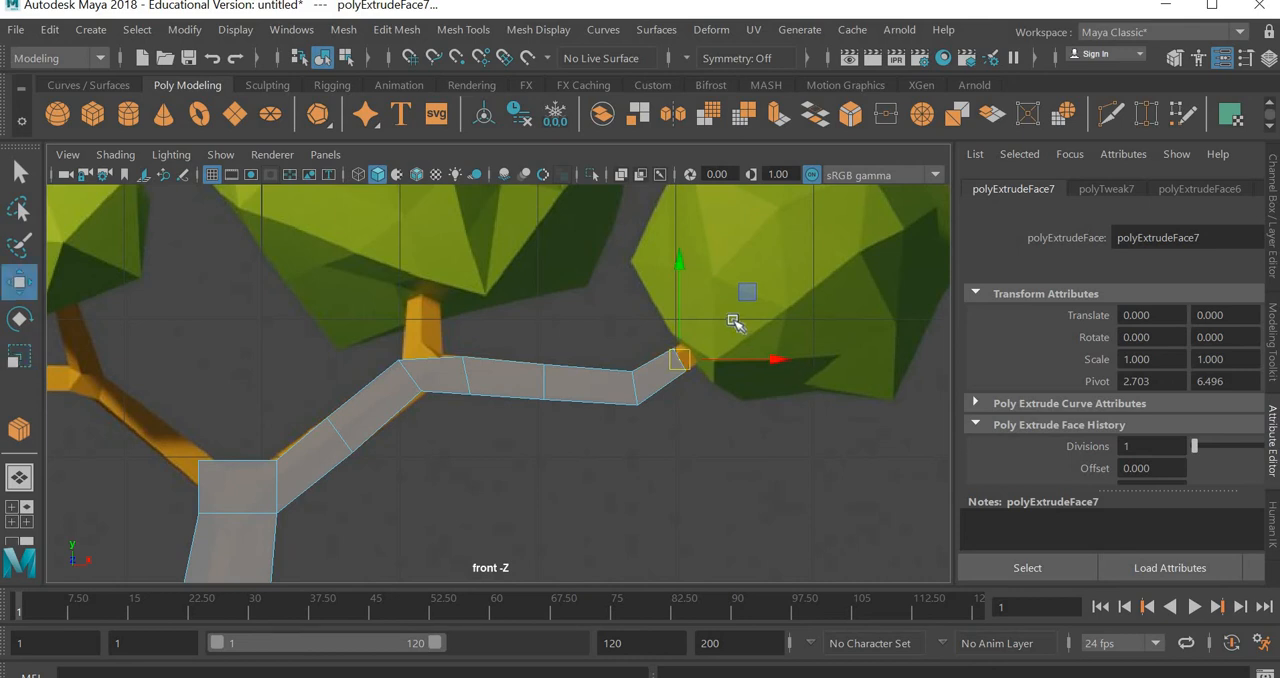
{"action": "left_click_drag", "start_coordinate": [746, 293], "coordinate": [799, 256]}
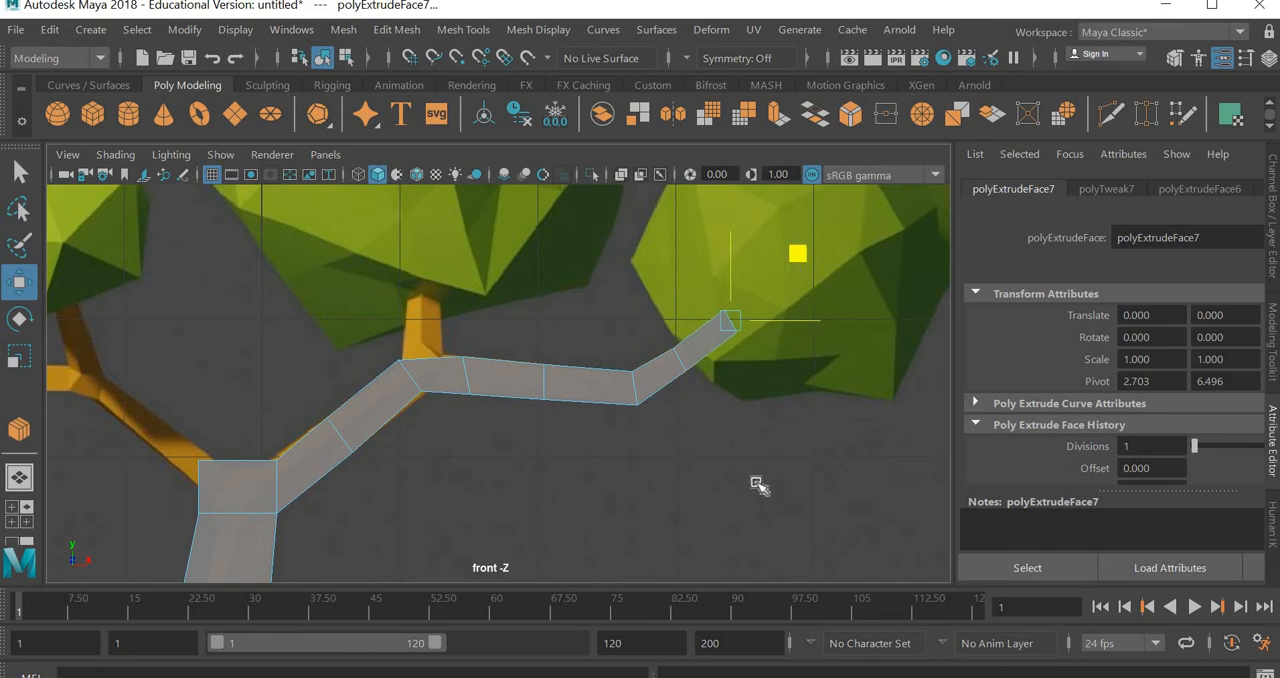
{"action": "key", "text": "ctrl+e"}
Select the top face at the right branch's fork and extrude it upward in two segments into the middle foliage, narrowing the first segment's end
{"action": "key", "text": "space"}
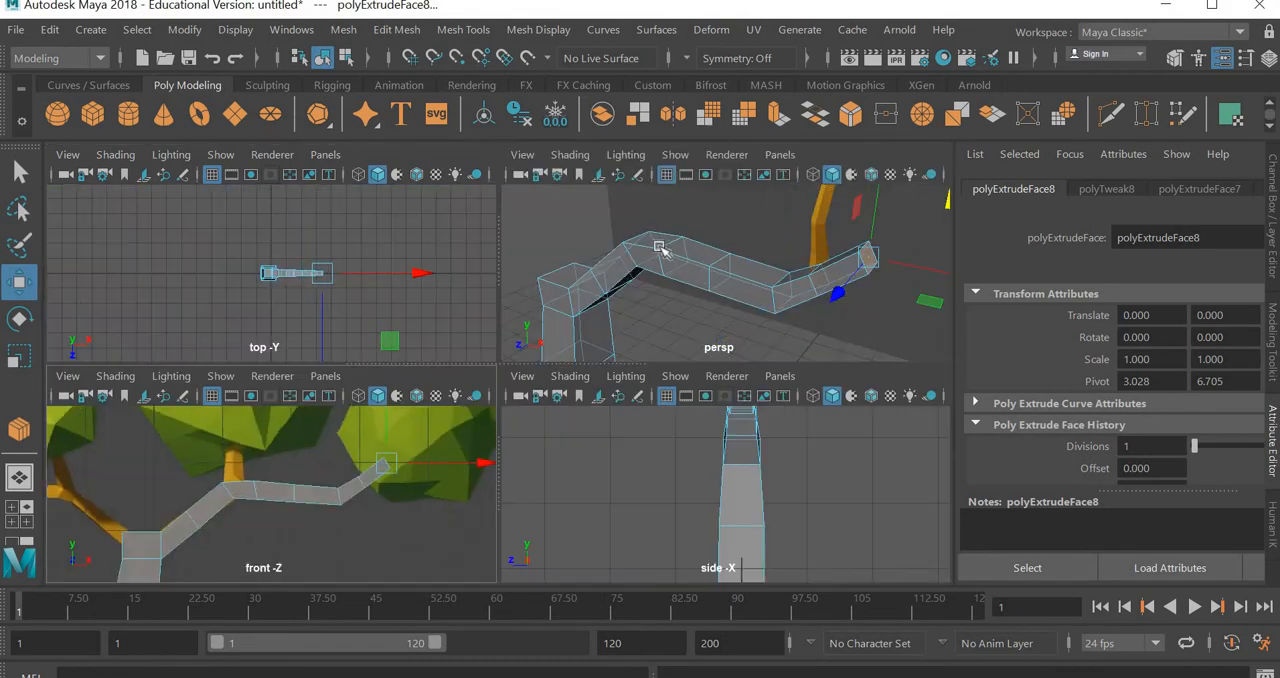
{"action": "left_click", "coordinate": [273, 482]}
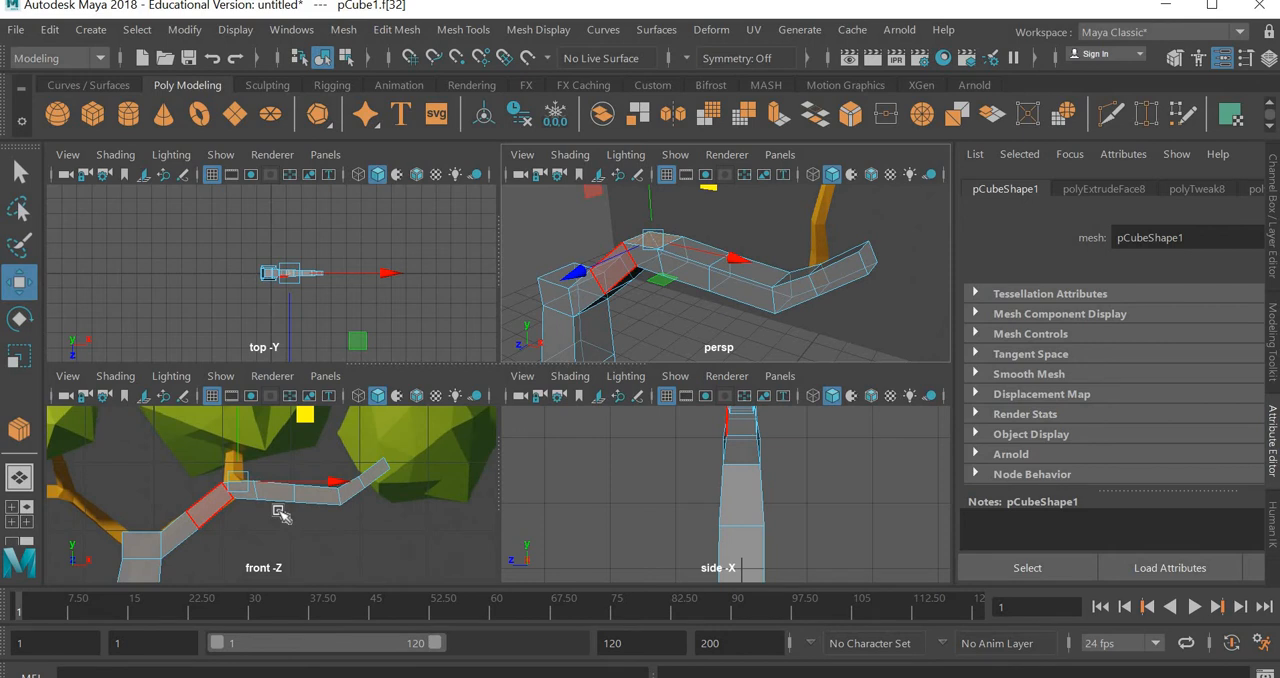
{"action": "key", "text": "space"}
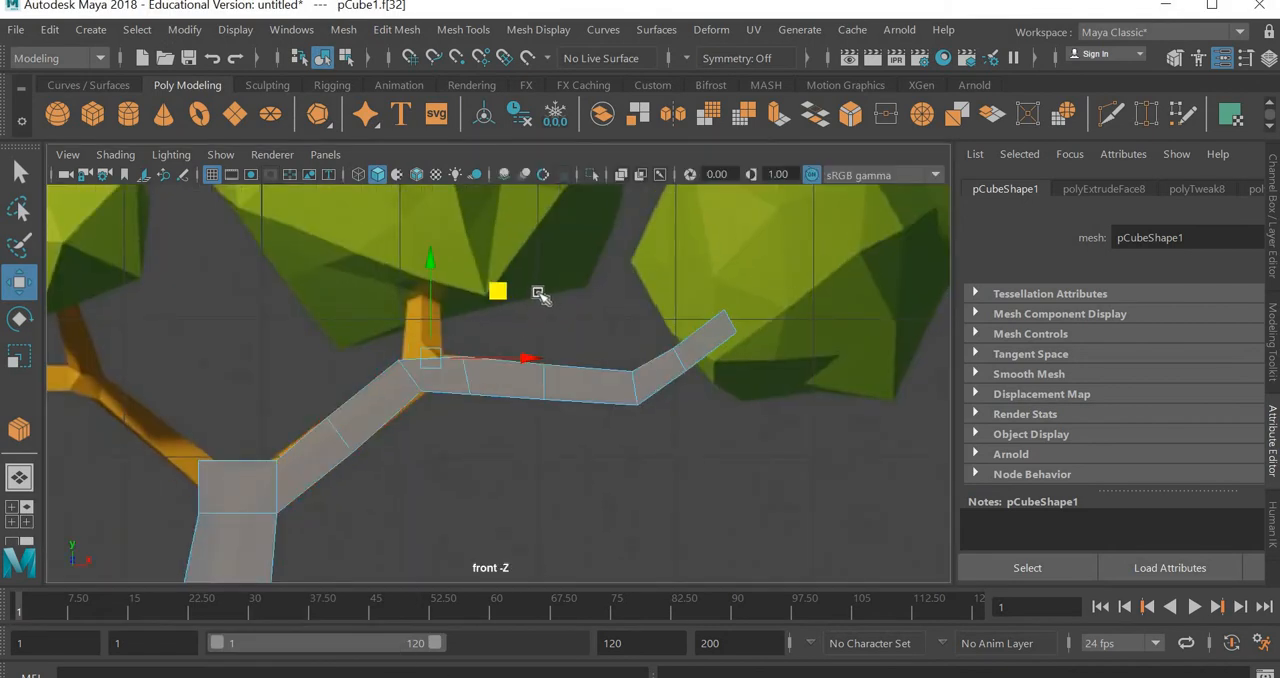
{"action": "left_click_drag", "start_coordinate": [511, 291], "coordinate": [510, 248], "text": "shift"}
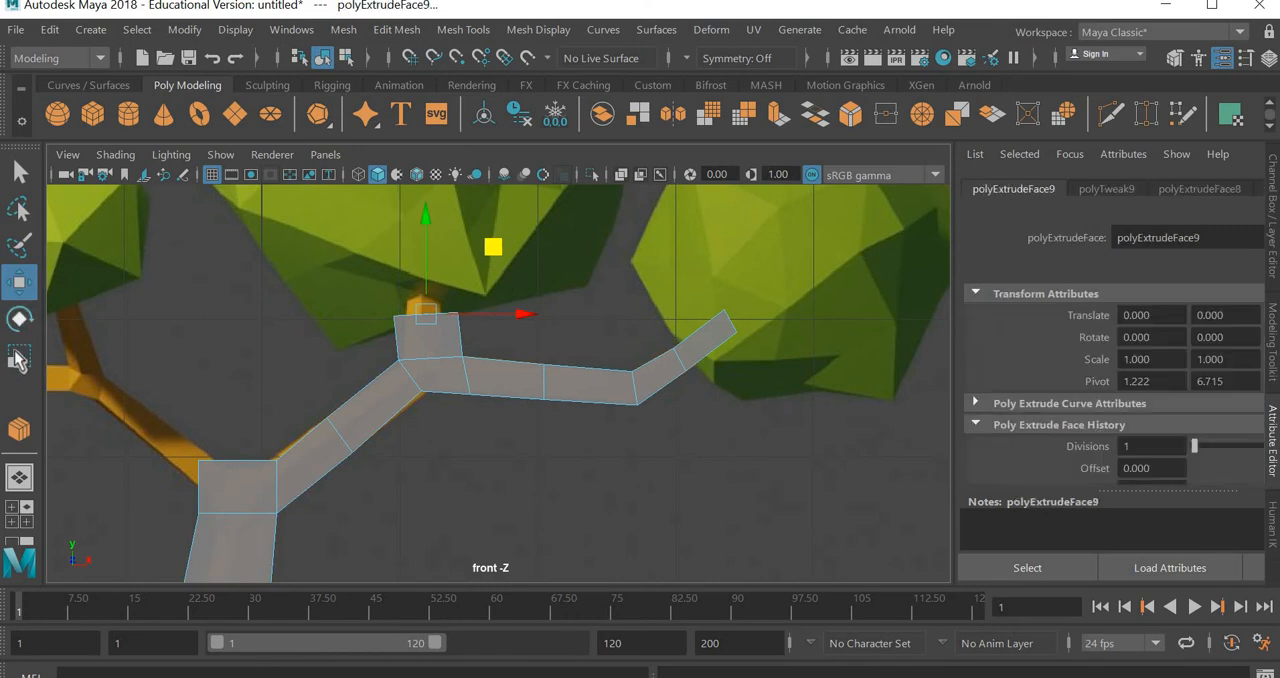
{"action": "key", "text": "r"}
{"action": "middle_click_drag", "start_coordinate": [418, 347], "coordinate": [415, 350]}
{"action": "key", "text": "w"}
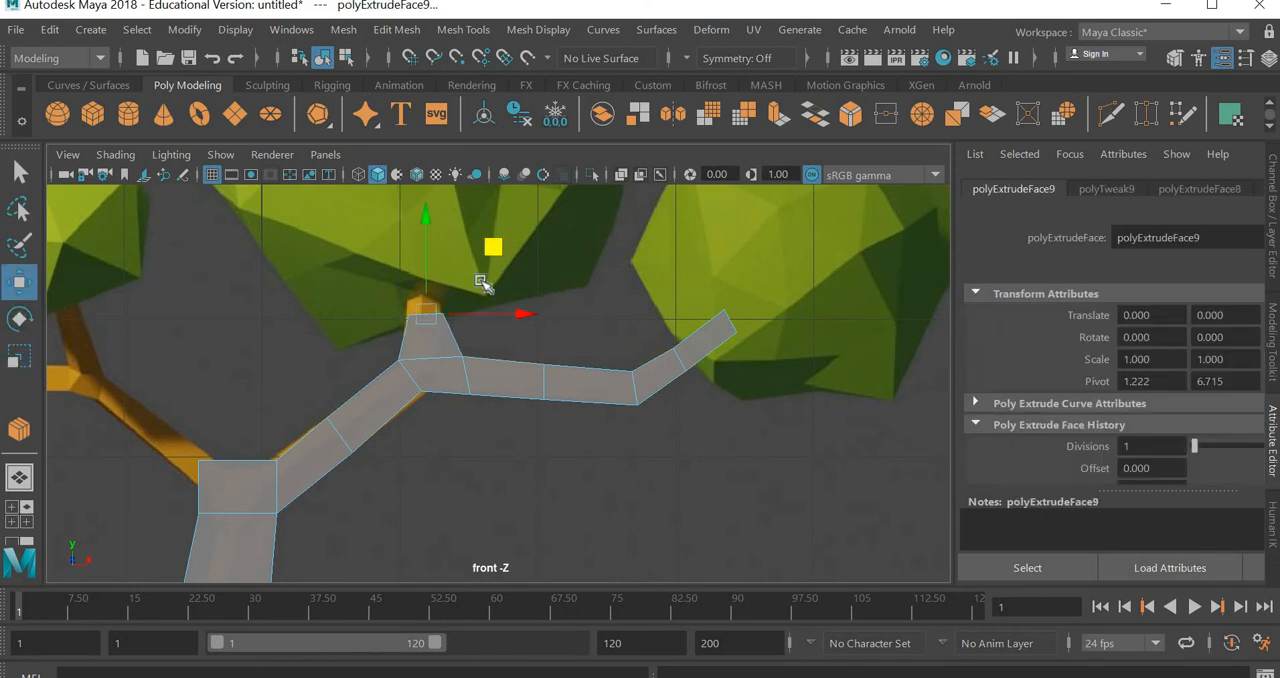
{"action": "left_click_drag", "start_coordinate": [491, 248], "coordinate": [492, 187], "text": "shift"}
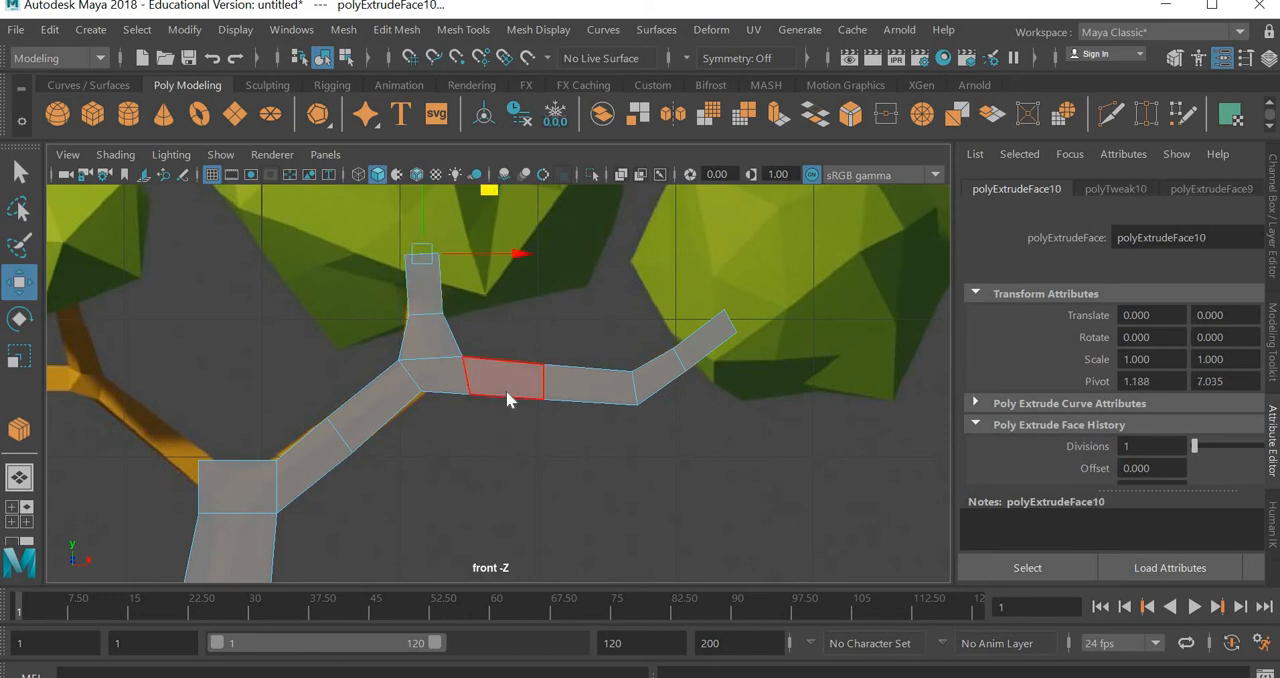
Move the vertices around the right branch's fork closer together to match the reference width, and return to object mode
{"action": "right_click_drag", "start_coordinate": [508, 395], "coordinate": [432, 140]}
{"action": "left_click", "coordinate": [505, 341]}
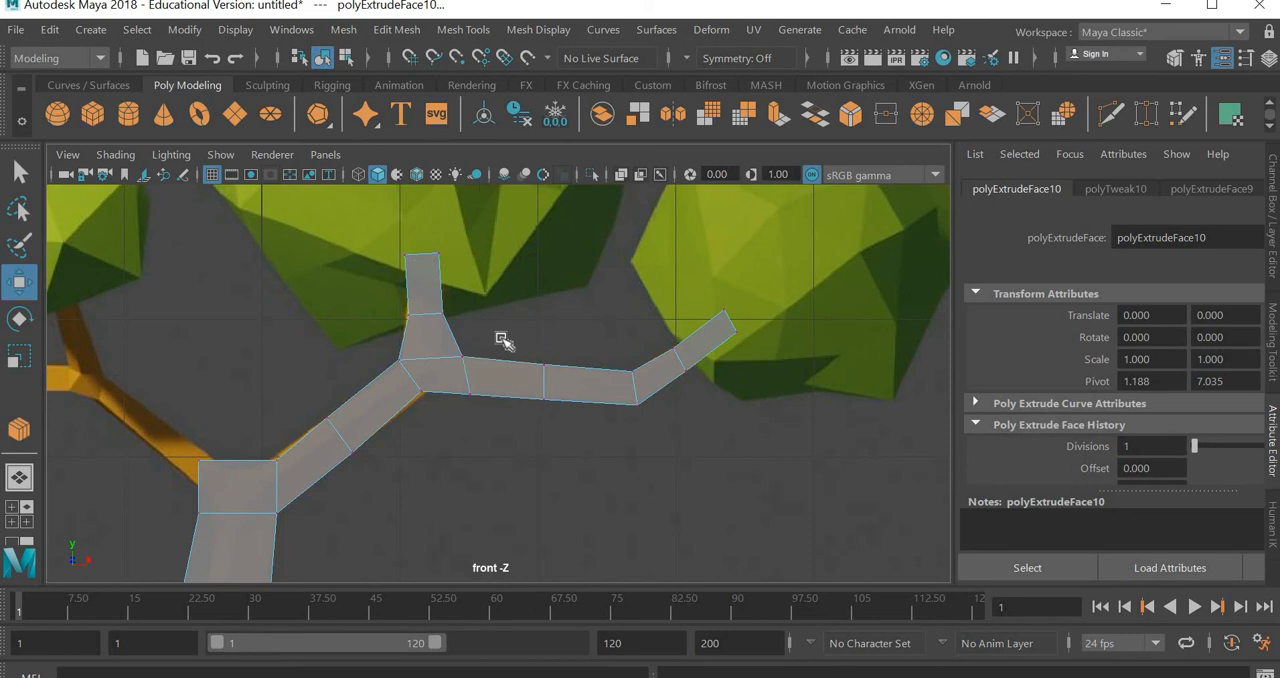
{"action": "left_click_drag", "start_coordinate": [346, 379], "coordinate": [431, 352]}
{"action": "left_click_drag", "start_coordinate": [466, 297], "coordinate": [473, 293]}
{"action": "left_click_drag", "start_coordinate": [455, 375], "coordinate": [484, 364]}
{"action": "left_click_drag", "start_coordinate": [498, 447], "coordinate": [503, 394]}
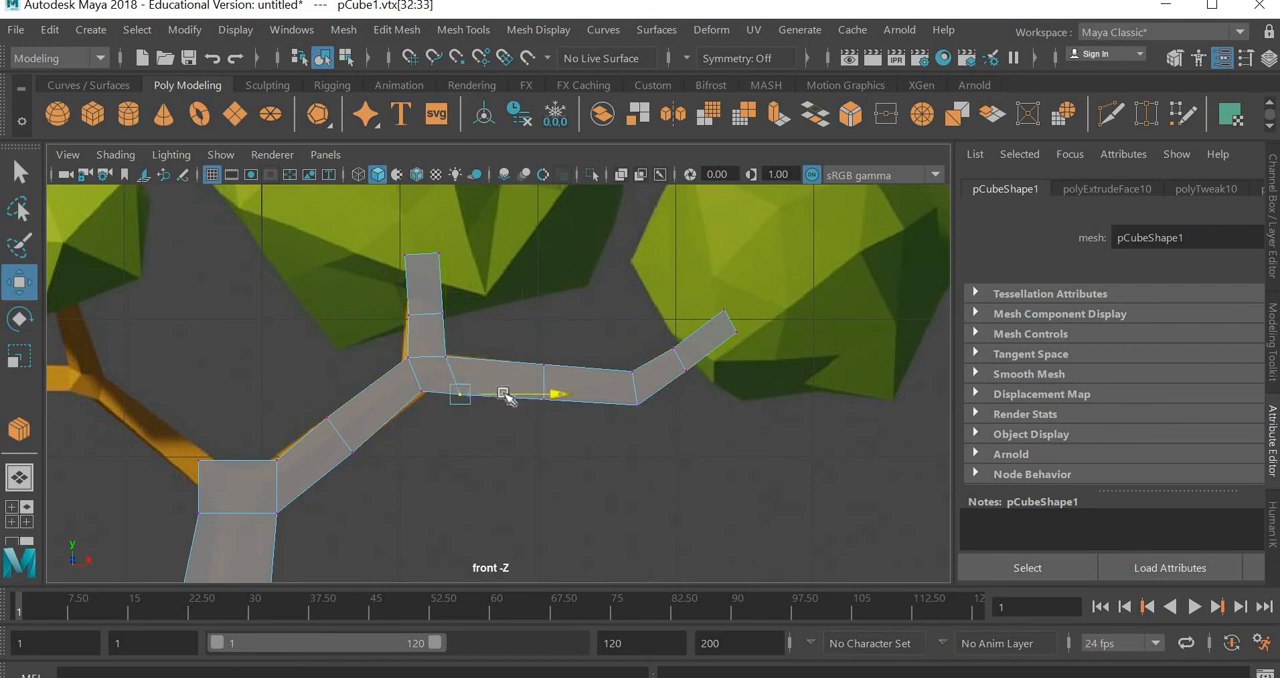
{"action": "left_click_drag", "start_coordinate": [527, 441], "coordinate": [527, 441]}
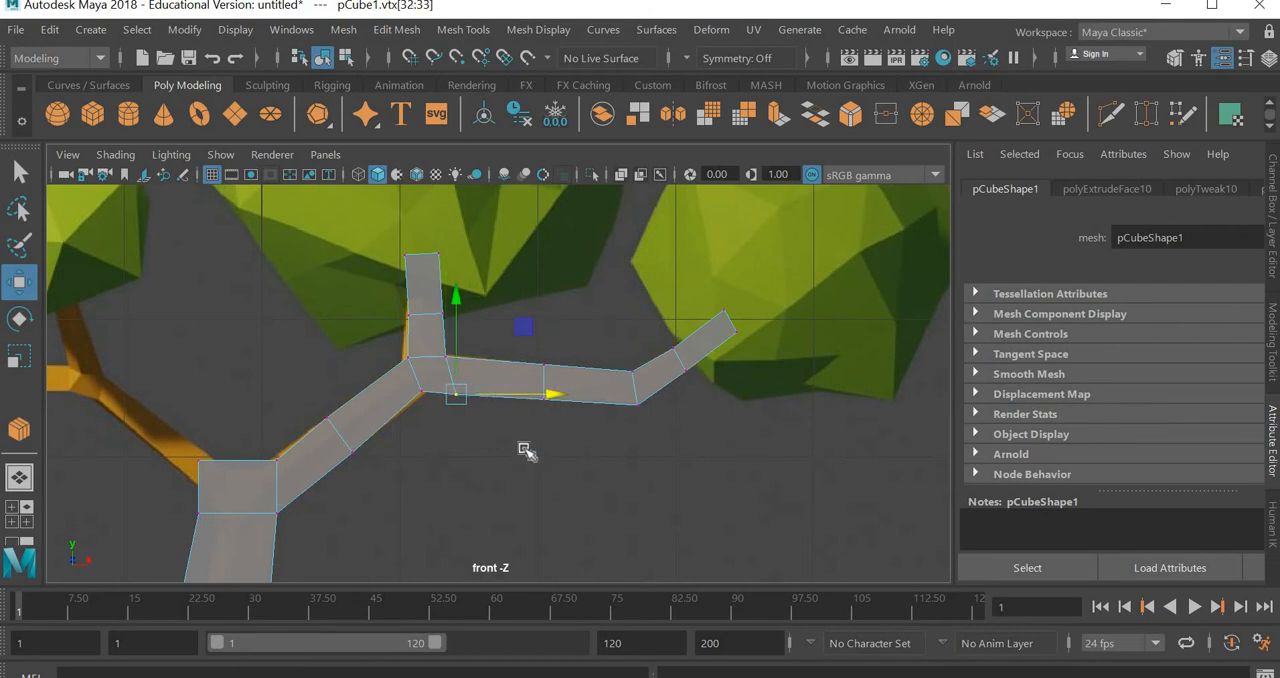
{"action": "left_click", "coordinate": [524, 448]}
{"action": "left_click", "coordinate": [503, 386]}
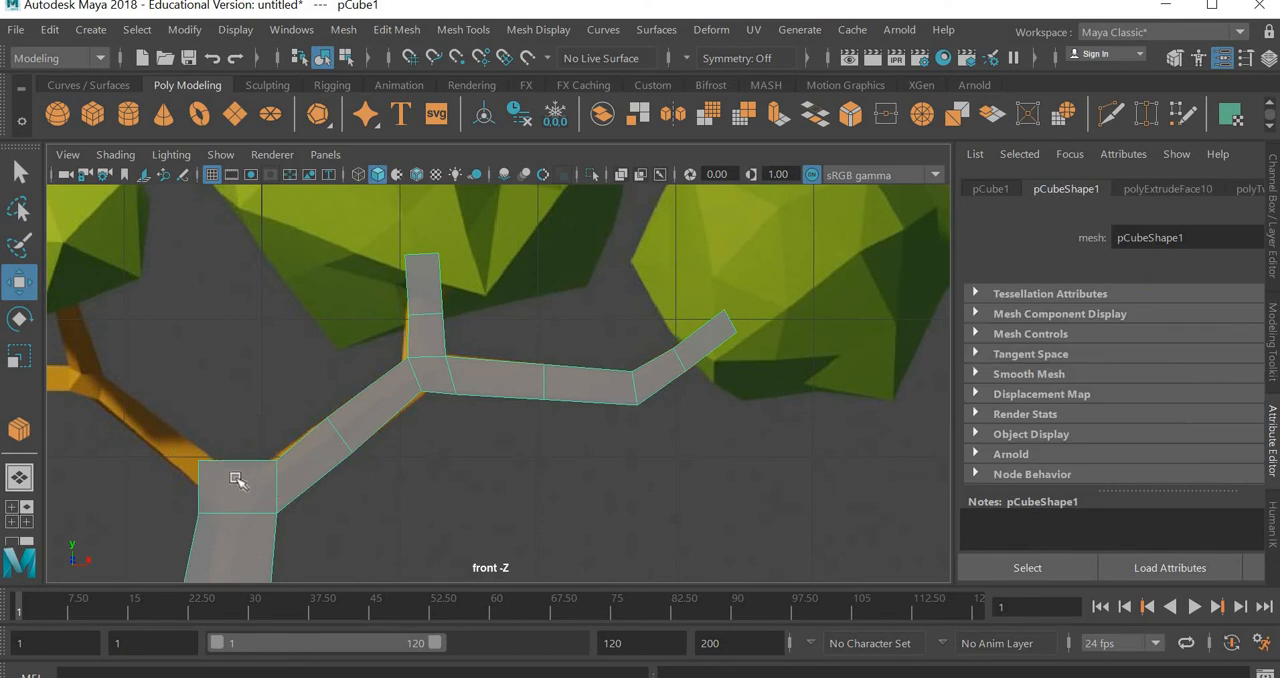
Move the upper-left corner vertices of the trunk's top block inward and slightly down to form a slanted base for the left branch
{"action": "right_click_drag", "start_coordinate": [235, 485], "coordinate": [155, 132]}
{"action": "left_click_drag", "start_coordinate": [235, 427], "coordinate": [180, 491]}
{"action": "left_click_drag", "start_coordinate": [256, 458], "coordinate": [291, 456]}
{"action": "left_click_drag", "start_coordinate": [301, 403], "coordinate": [296, 410]}
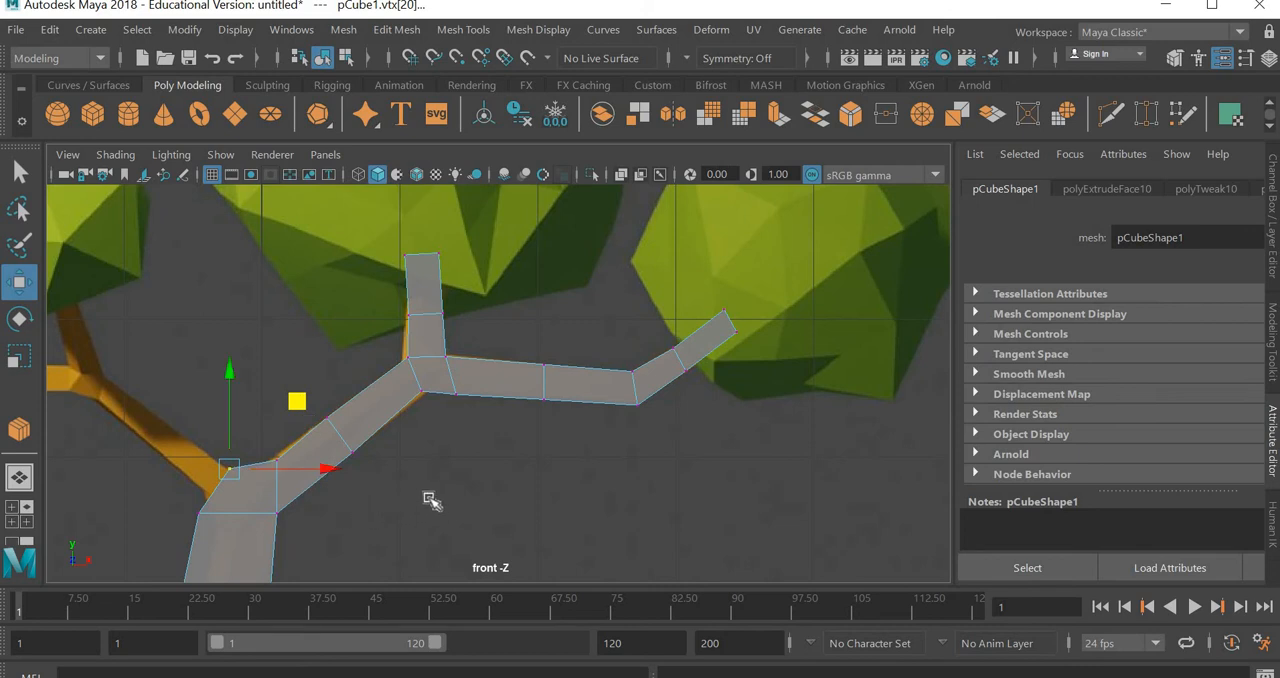
Select the slanted left face at the trunk's top, extrude it up along the reference left branch and scale down its end
{"action": "key", "text": "space"}
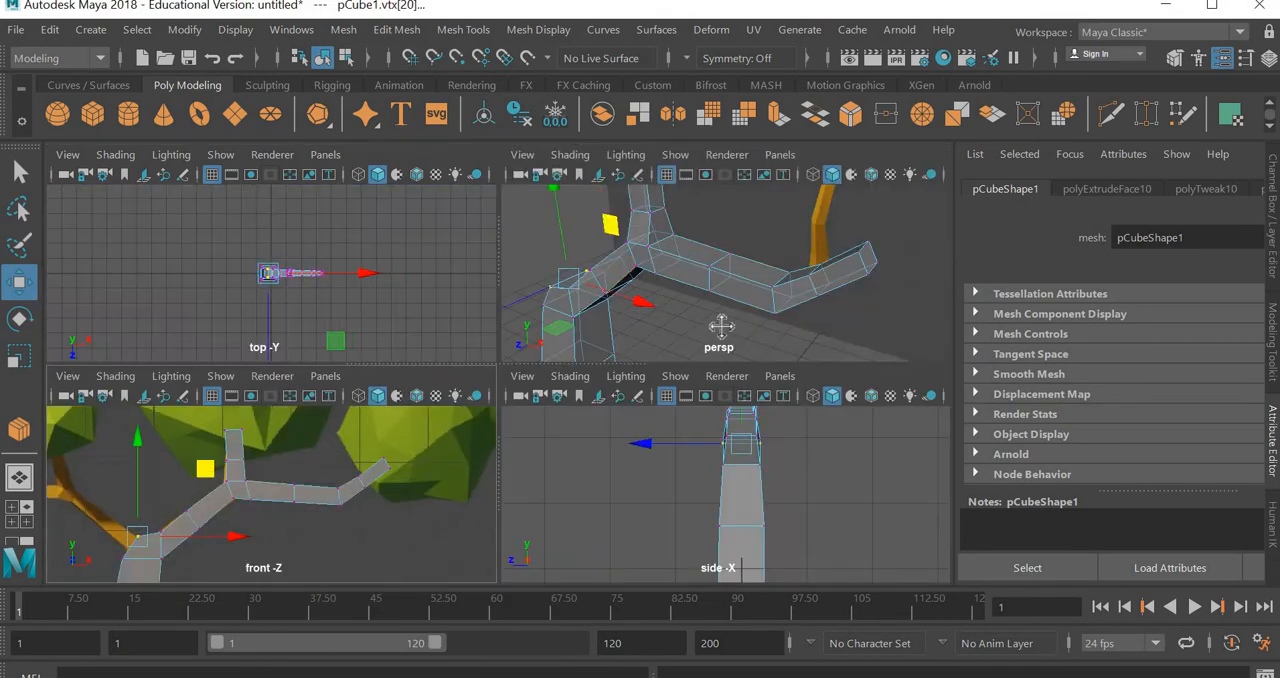
{"action": "left_click_drag", "start_coordinate": [726, 323], "coordinate": [767, 279], "text": "alt"}
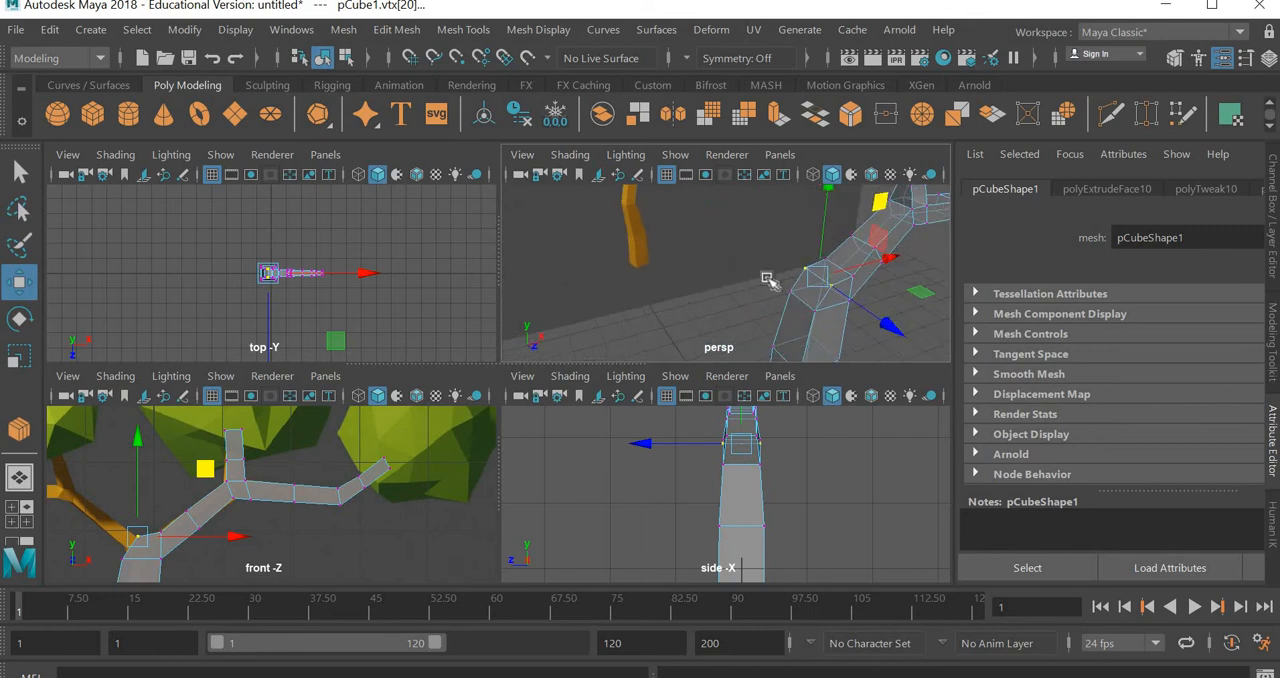
{"action": "right_click_drag", "start_coordinate": [816, 301], "coordinate": [845, 187]}
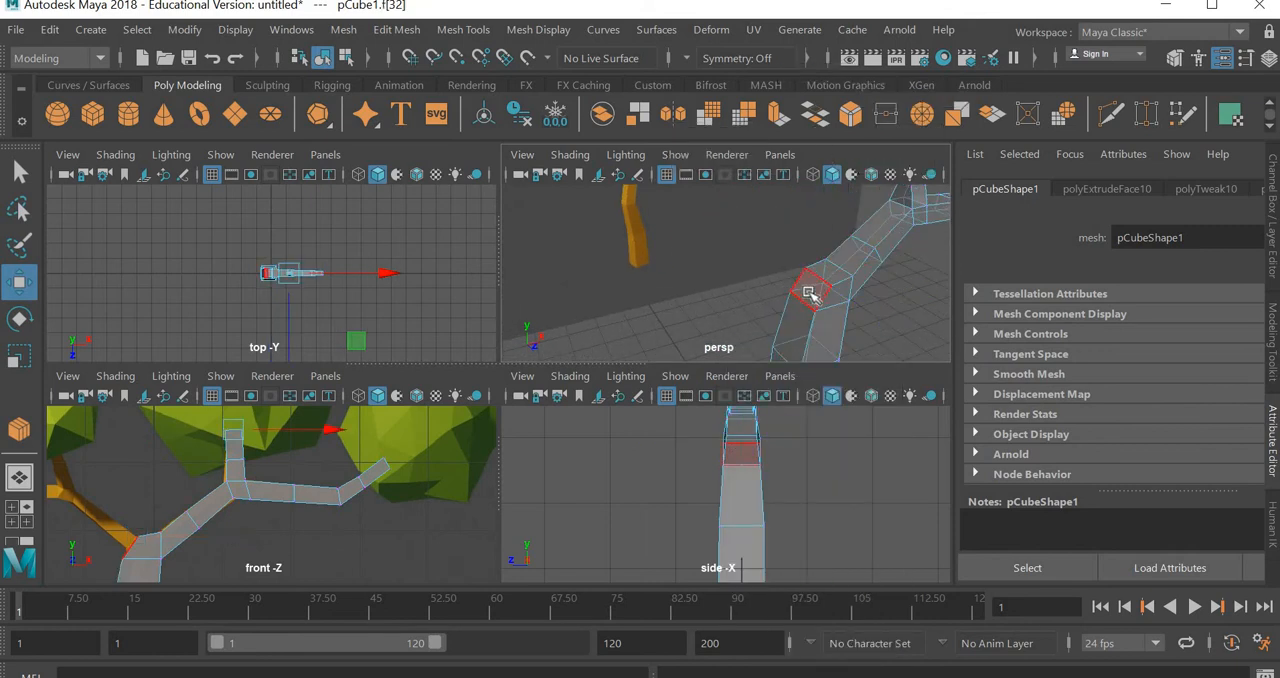
{"action": "left_click", "coordinate": [807, 291]}
{"action": "key", "text": "space"}
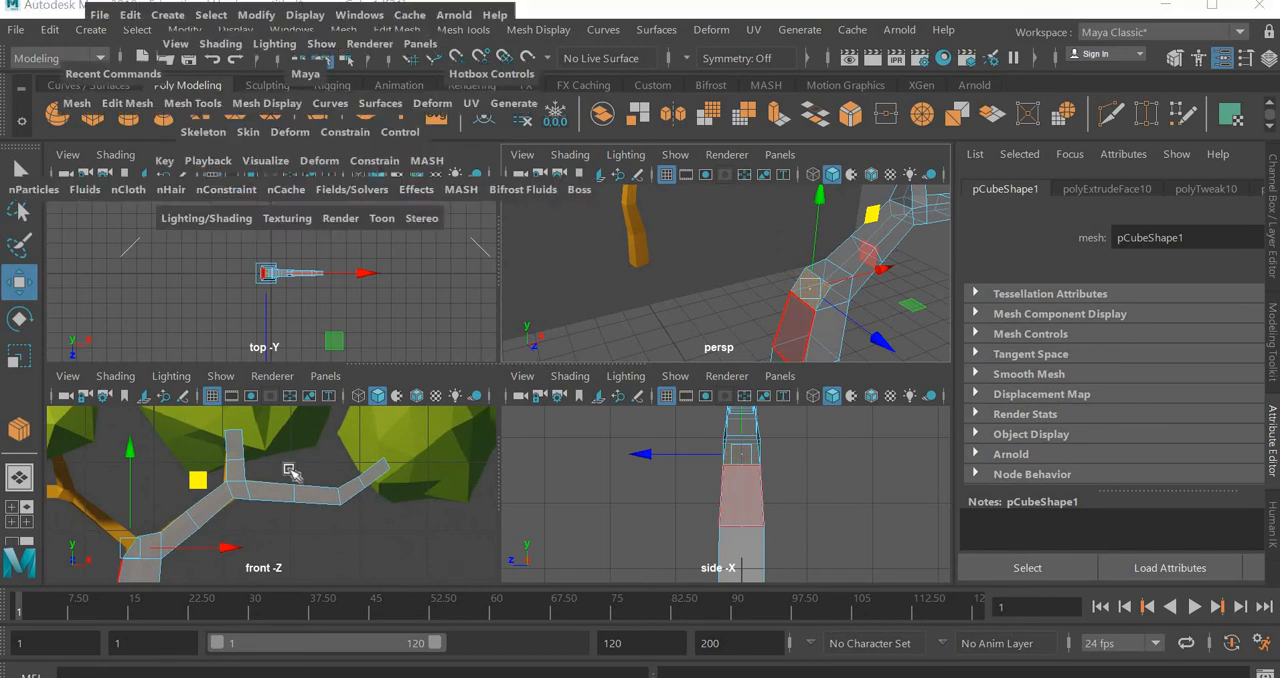
{"action": "key", "text": "f"}
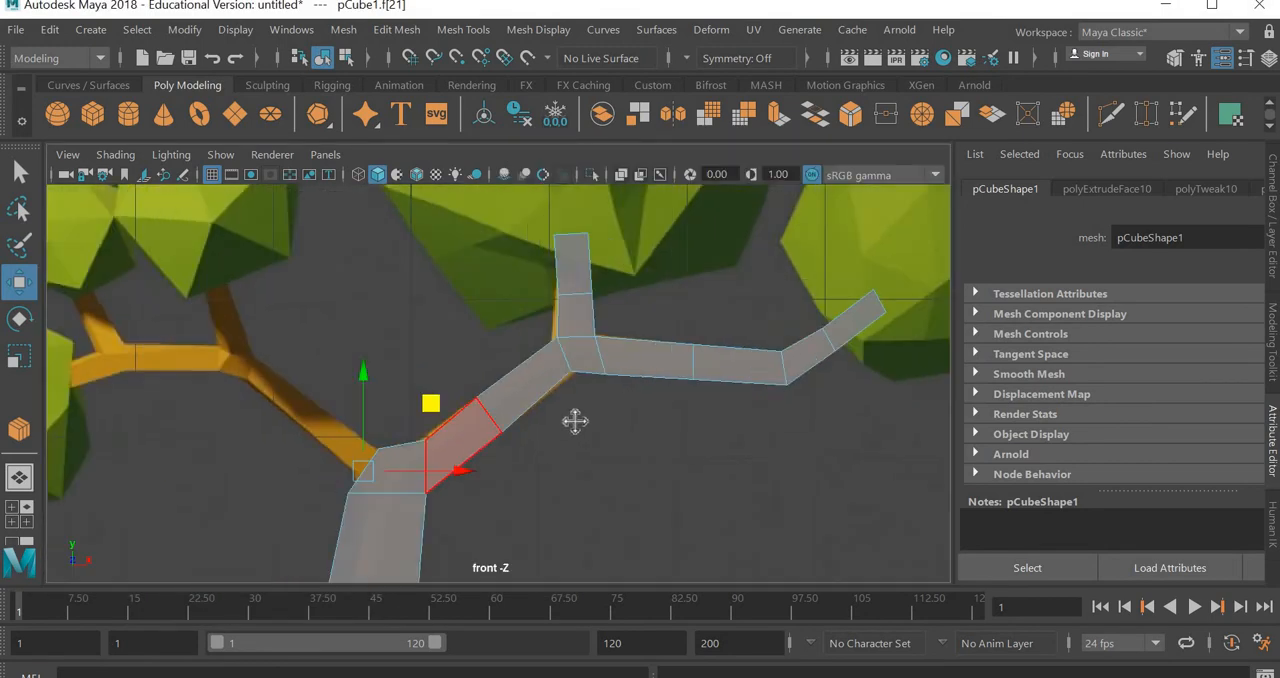
{"action": "left_click_drag", "start_coordinate": [560, 387], "coordinate": [505, 322]}
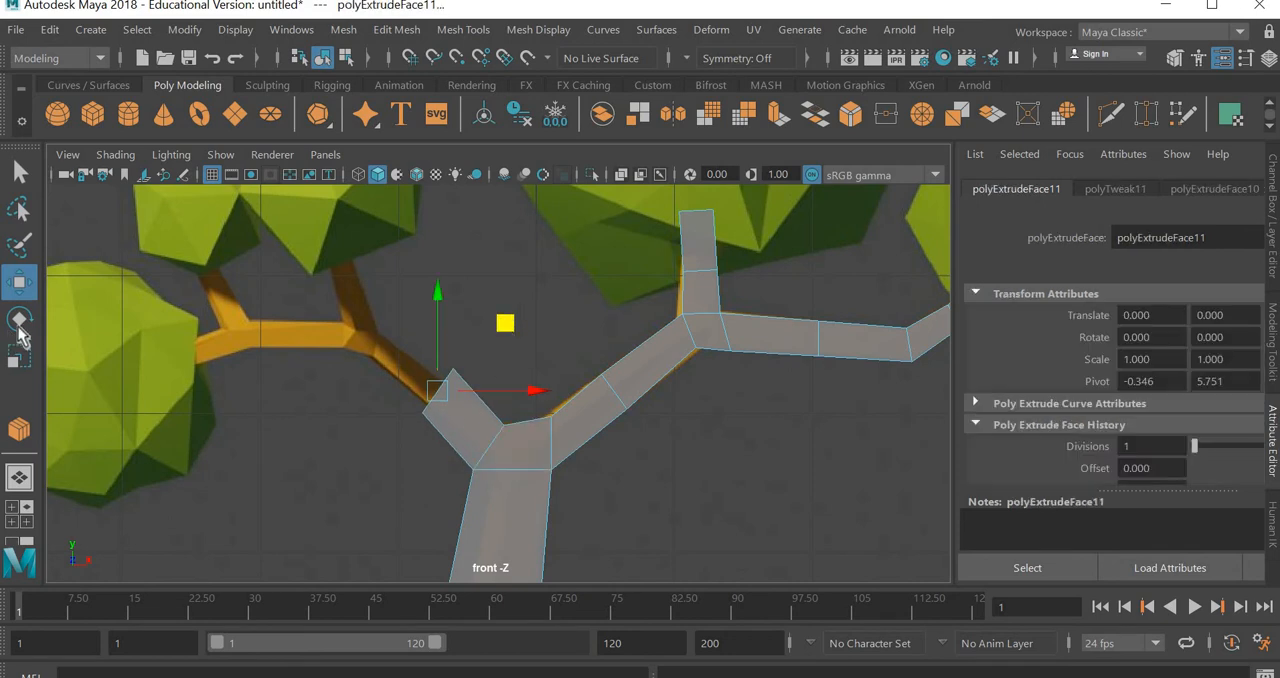
{"action": "key", "text": "r"}
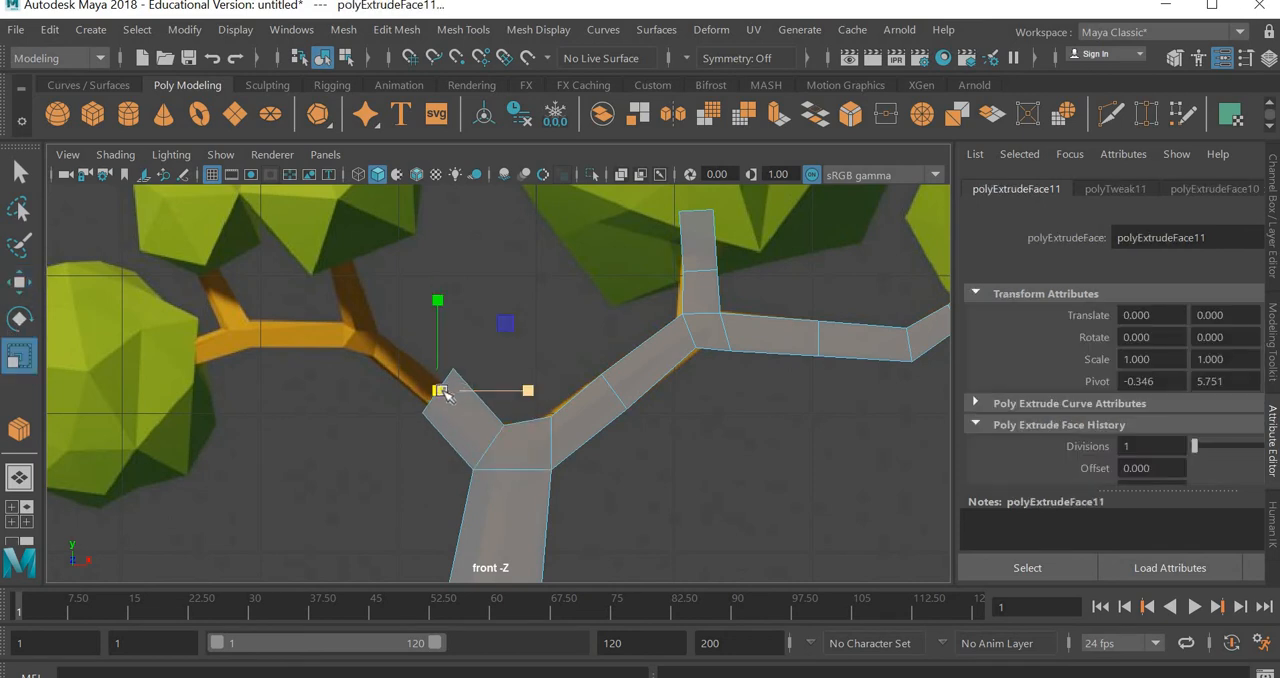
{"action": "left_click_drag", "start_coordinate": [442, 392], "coordinate": [400, 444]}
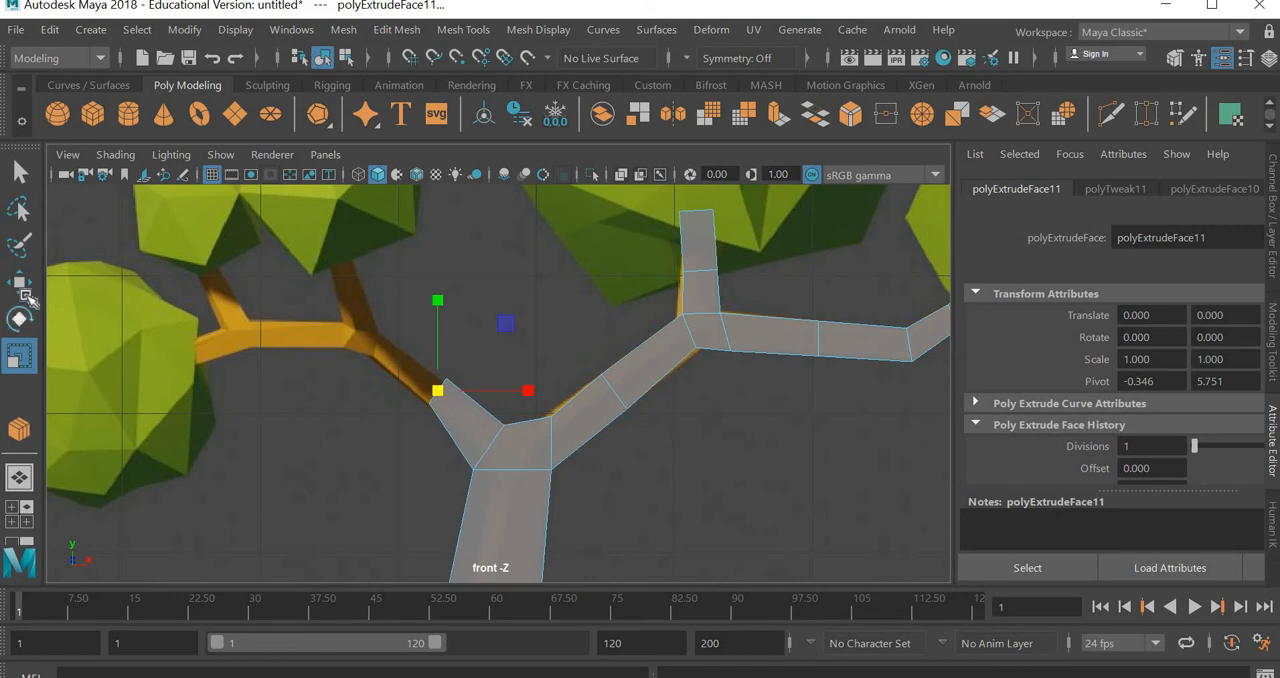
Extrude the left branch up to and around the reference bend, rotating the end face upright and scaling it down slightly
{"action": "key", "text": "w"}
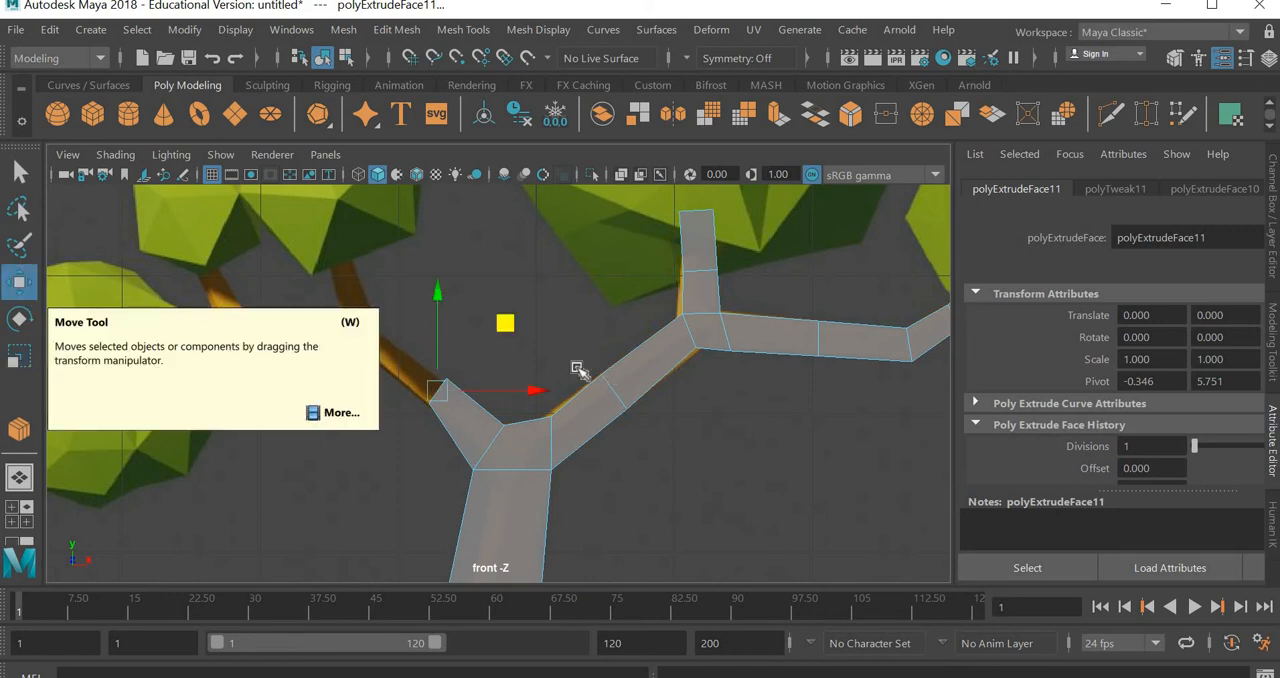
{"action": "middle_click_drag", "start_coordinate": [485, 318], "coordinate": [297, 294]}
{"action": "key", "text": "ctrl+e"}
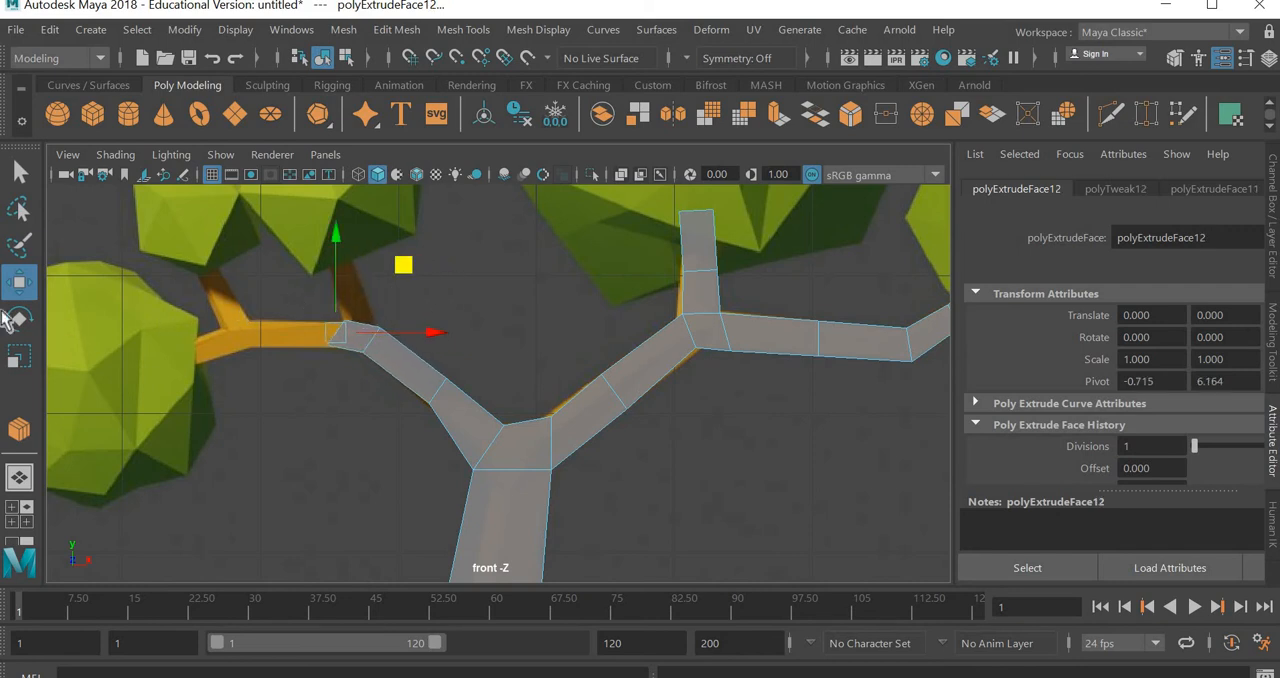
{"action": "key", "text": "e"}
{"action": "middle_click_drag", "start_coordinate": [409, 286], "coordinate": [383, 236]}
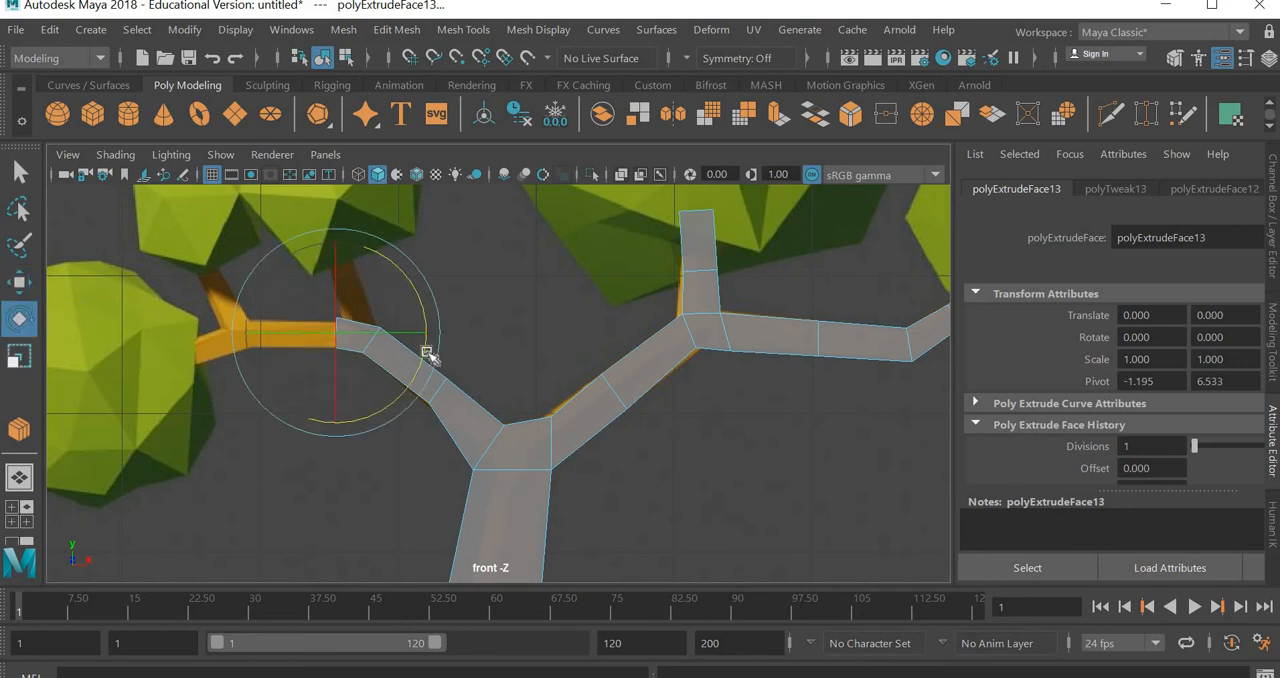
{"action": "key", "text": "r"}
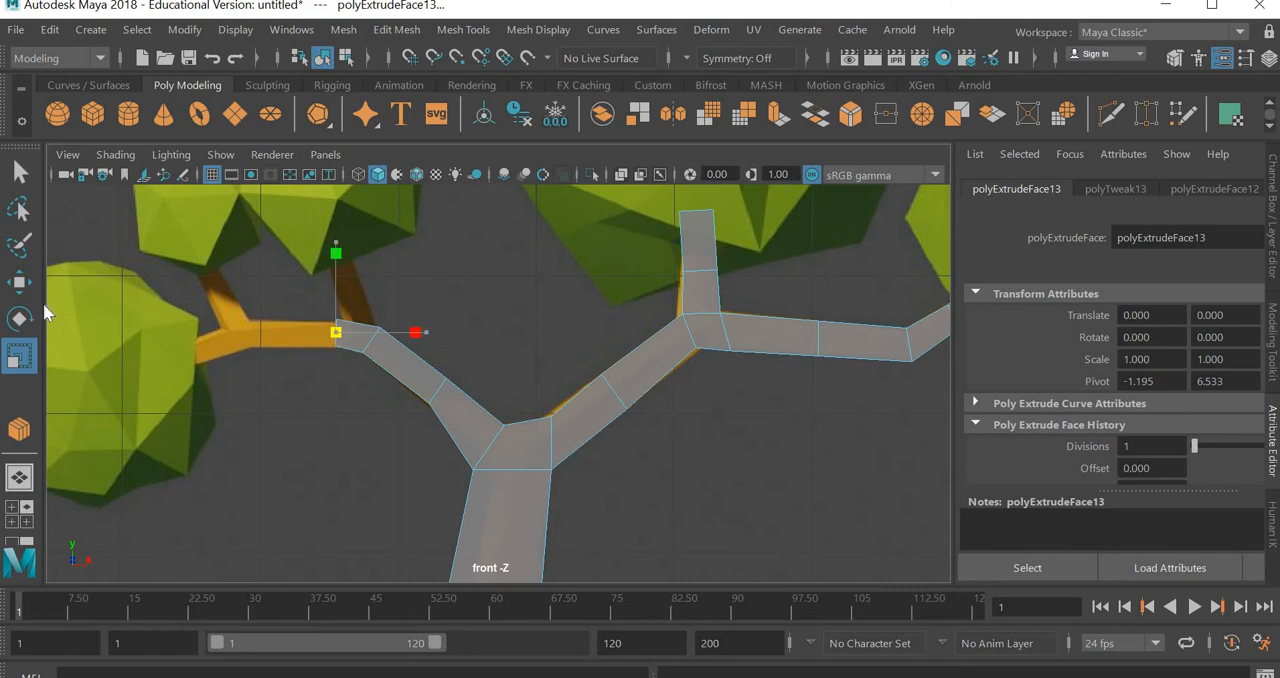
Extrude the left branch horizontally in two short segments toward the reference's left fork, scaling down the end face between them
{"action": "key", "text": "w"}
{"action": "left_click_drag", "start_coordinate": [409, 337], "coordinate": [383, 337]}
{"action": "key", "text": "ctrl+e"}
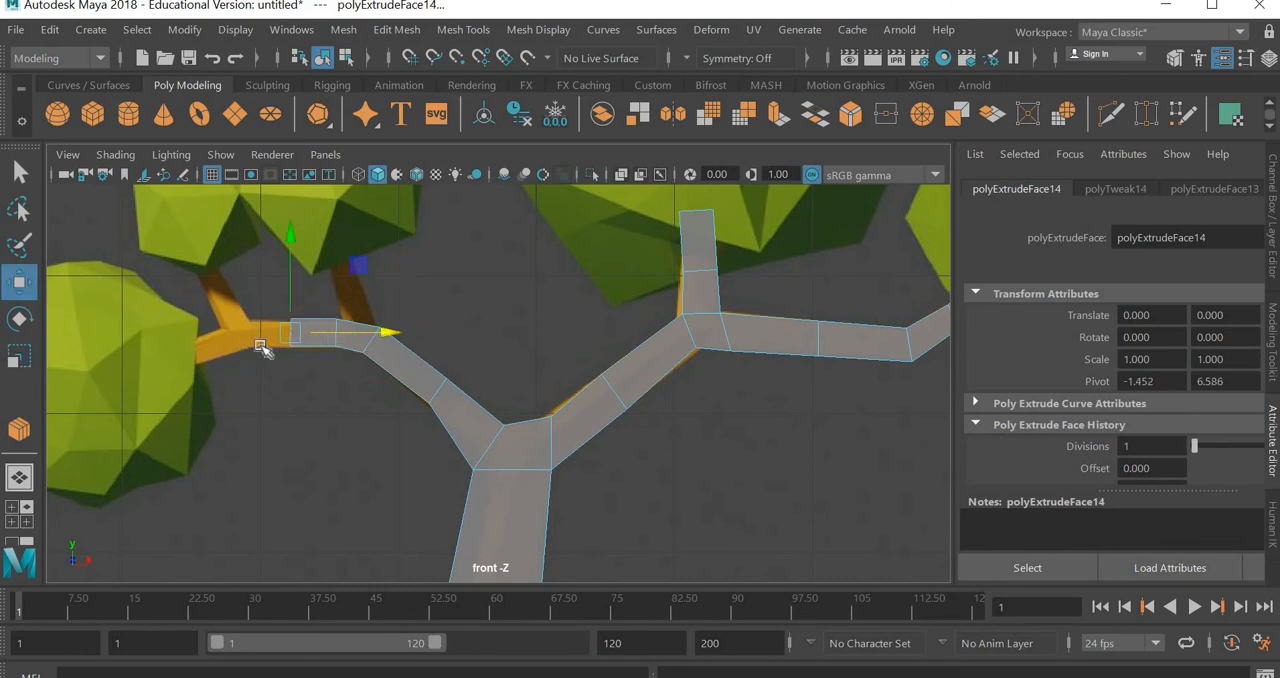
{"action": "key", "text": "r"}
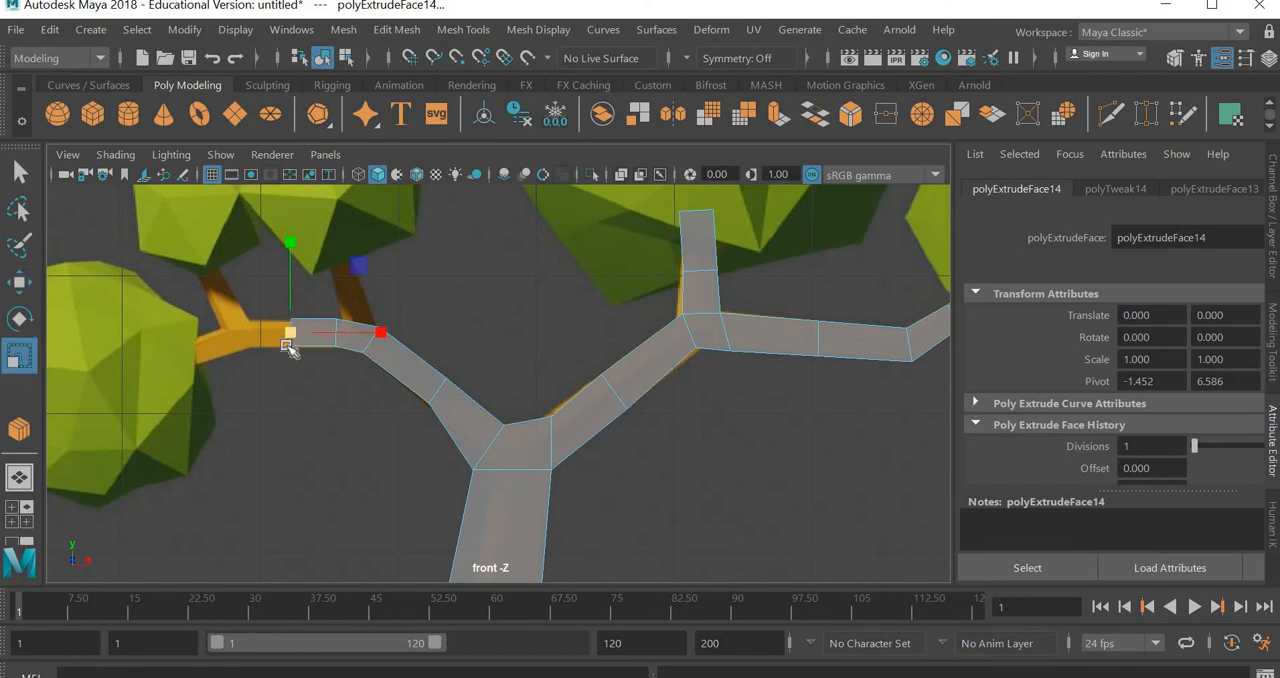
{"action": "left_click_drag", "start_coordinate": [287, 346], "coordinate": [285, 346]}
{"action": "left_click", "coordinate": [22, 292]}
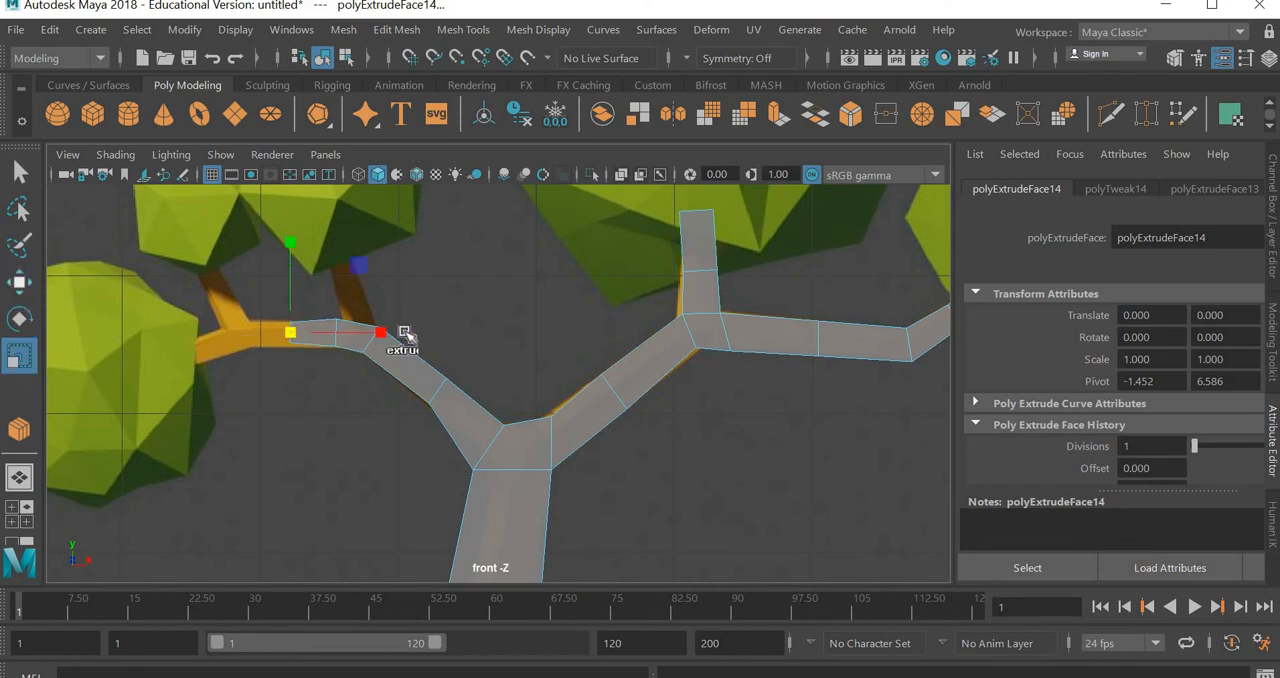
{"action": "left_click_drag", "start_coordinate": [388, 332], "coordinate": [340, 332], "text": "shift"}
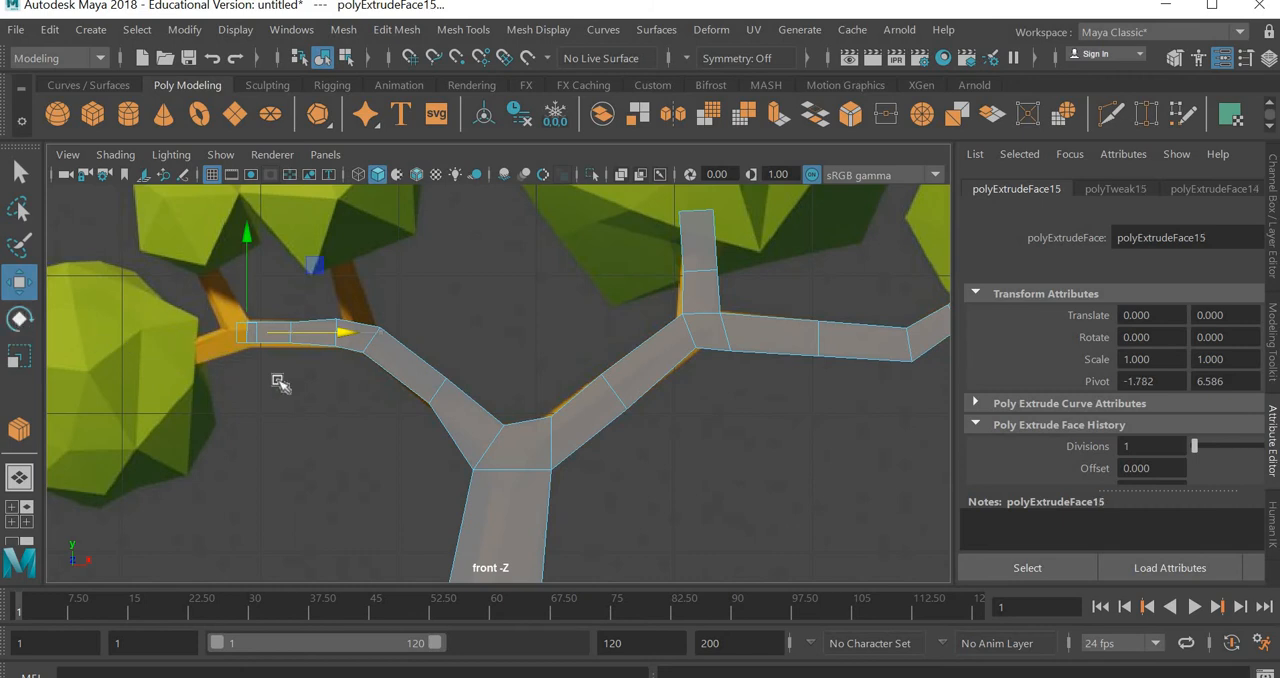
Rotate the left branch's end face and extrude it outward and slightly down into the leftmost reference foliage
{"action": "key", "text": "e"}
{"action": "left_click_drag", "start_coordinate": [300, 398], "coordinate": [308, 385]}
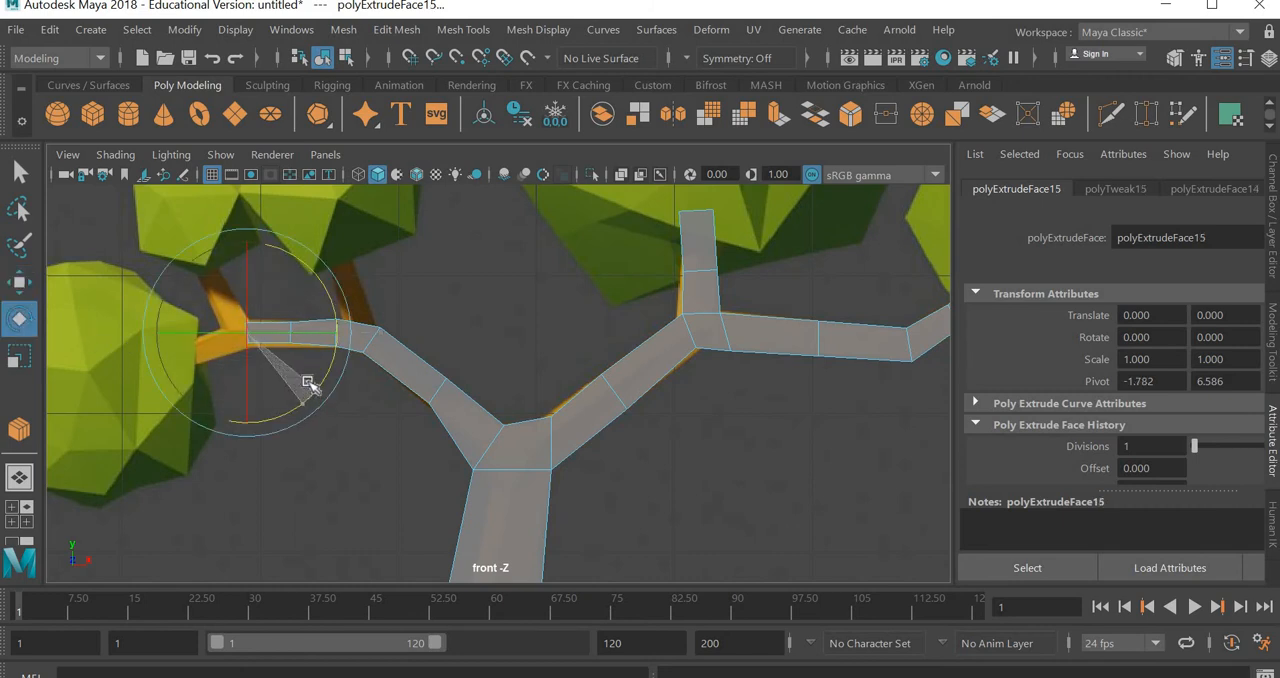
{"action": "key", "text": "w"}
{"action": "left_click_drag", "start_coordinate": [314, 286], "coordinate": [235, 291], "text": "shift"}
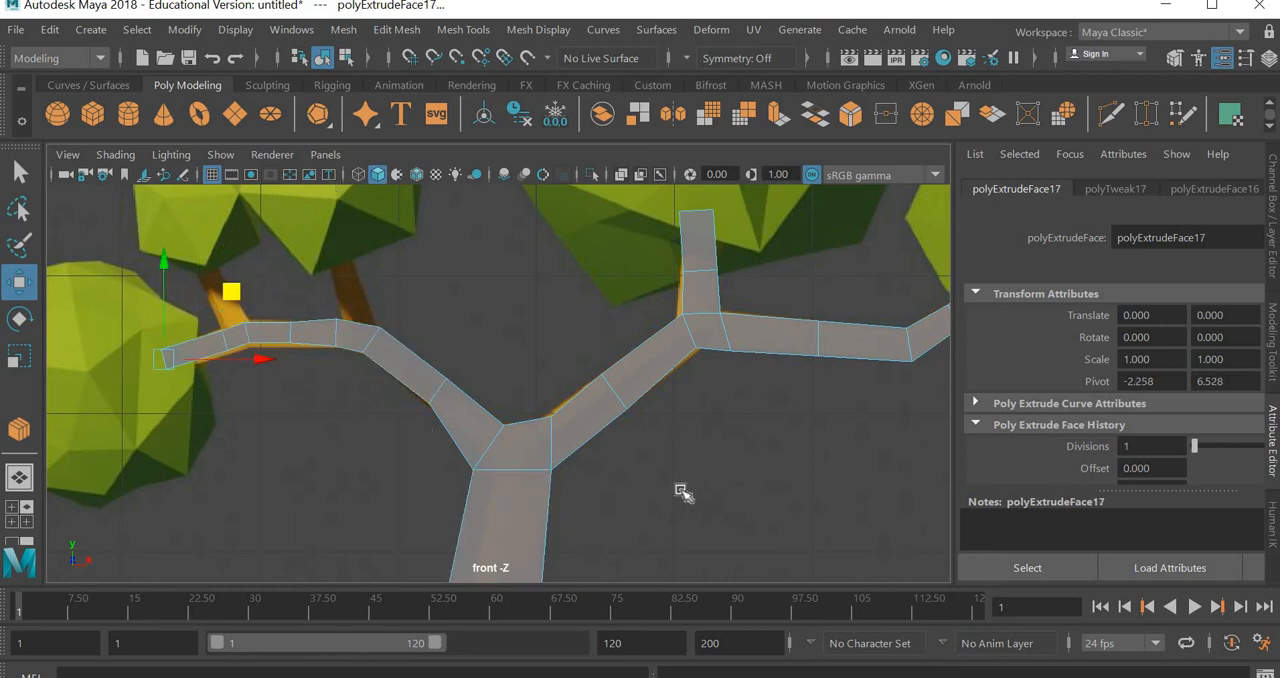
Extrude the upper face at the left branch's bend upward along the reference's inner twig and scale down its end face
{"action": "key", "text": "space"}
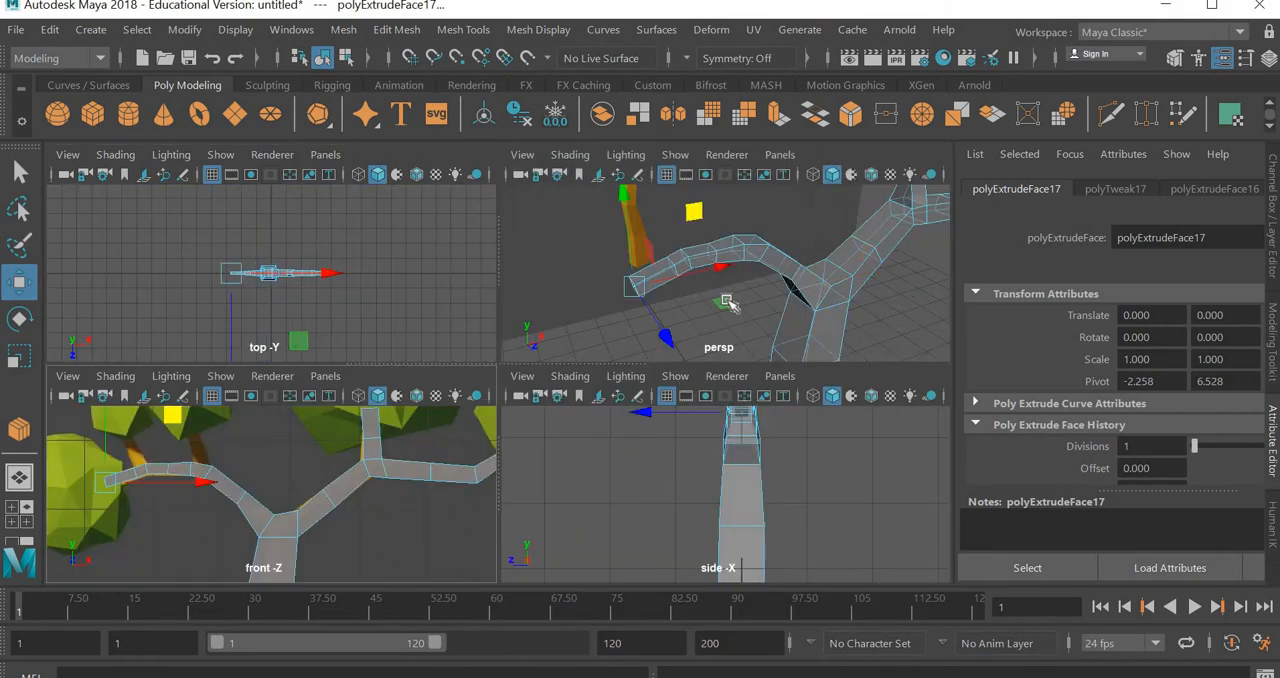
{"action": "left_click", "coordinate": [751, 238]}
{"action": "key", "text": "space"}
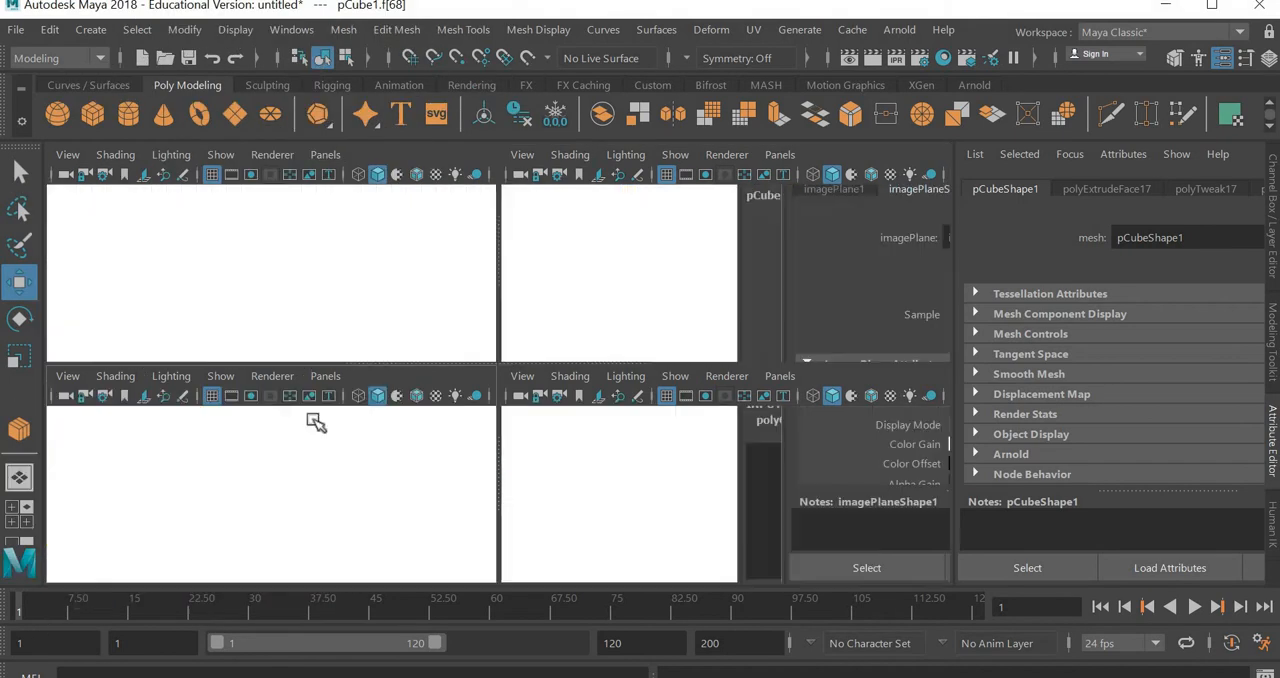
{"action": "left_click_drag", "start_coordinate": [438, 262], "coordinate": [418, 213]}
{"action": "key", "text": "ctrl+e"}
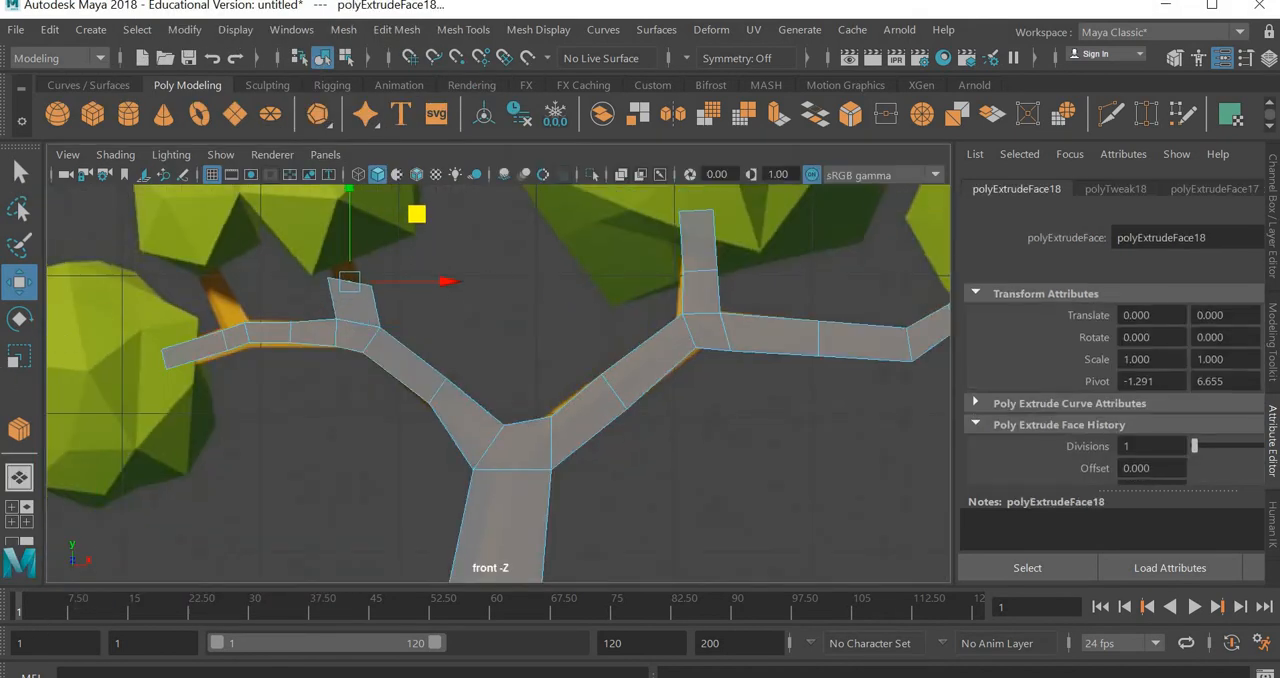
{"action": "key", "text": "r"}
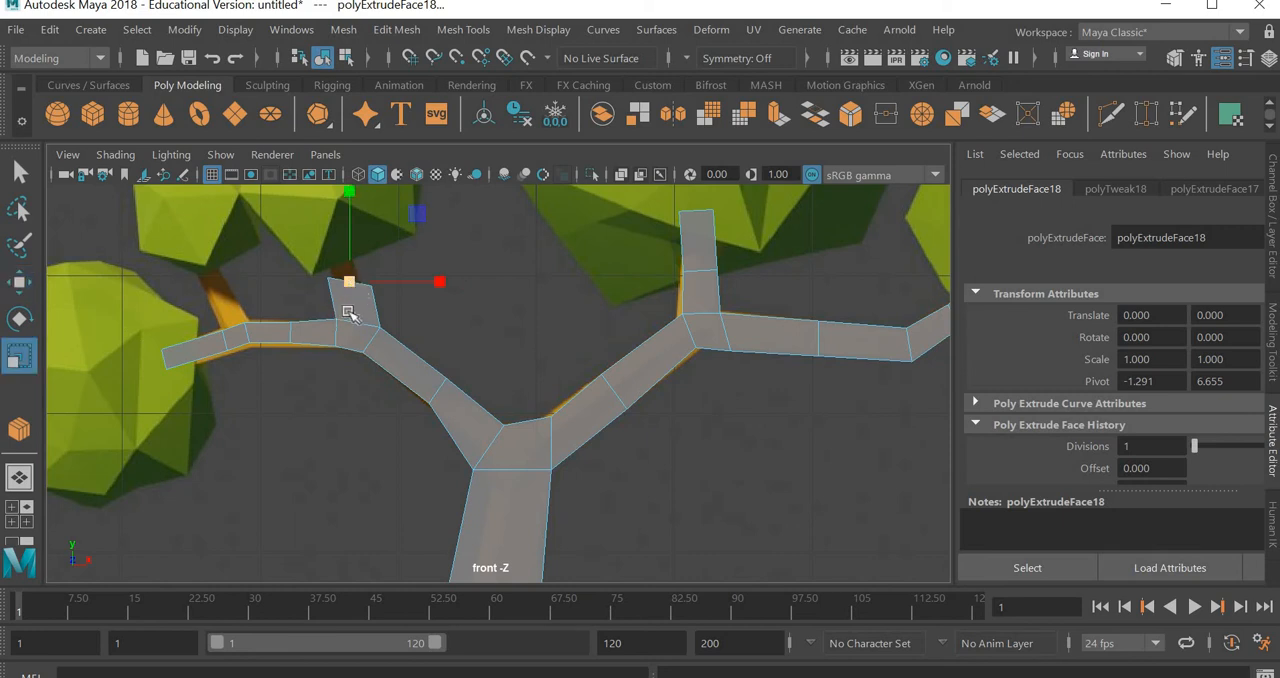
{"action": "left_click_drag", "start_coordinate": [348, 312], "coordinate": [12, 322]}
Tilt the inner twig's end face to the left and extrude a second segment up into the foliage
{"action": "key", "text": "e"}
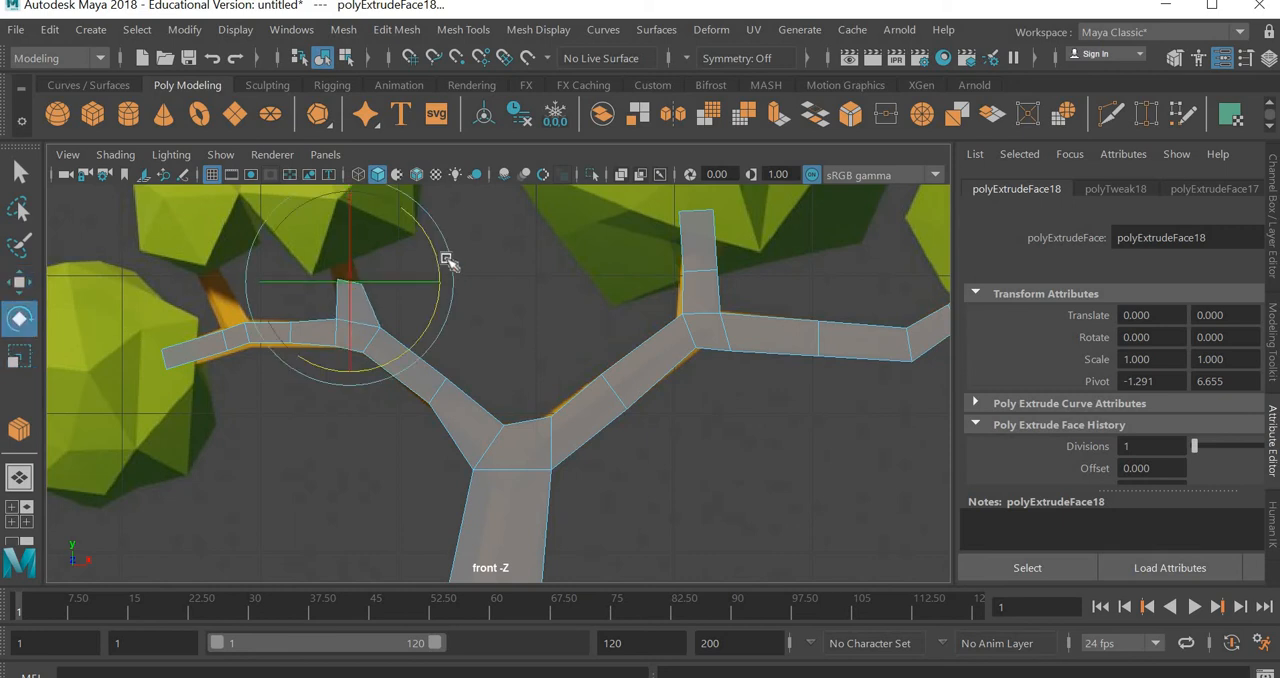
{"action": "left_click_drag", "start_coordinate": [437, 254], "coordinate": [400, 175]}
{"action": "key", "text": "w"}
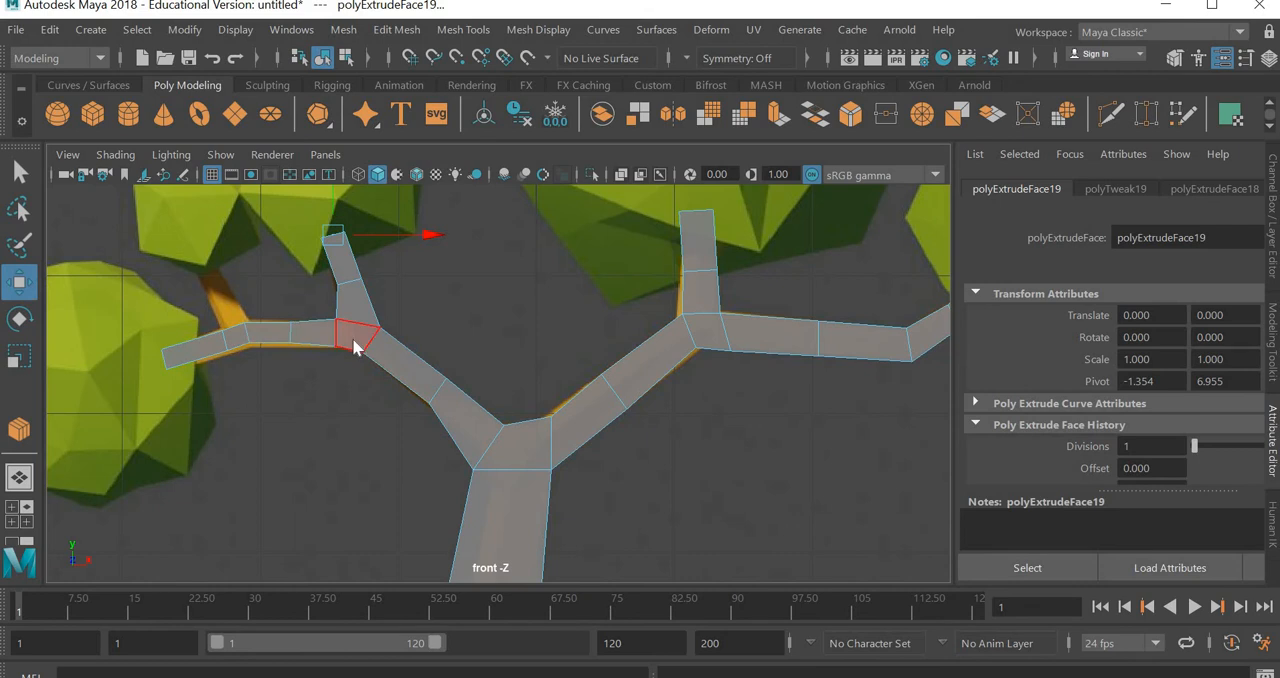
Move the right-hand base vertices of the inner twig inward so its base narrows to match the reference
{"action": "right_click_drag", "start_coordinate": [354, 344], "coordinate": [267, 127]}
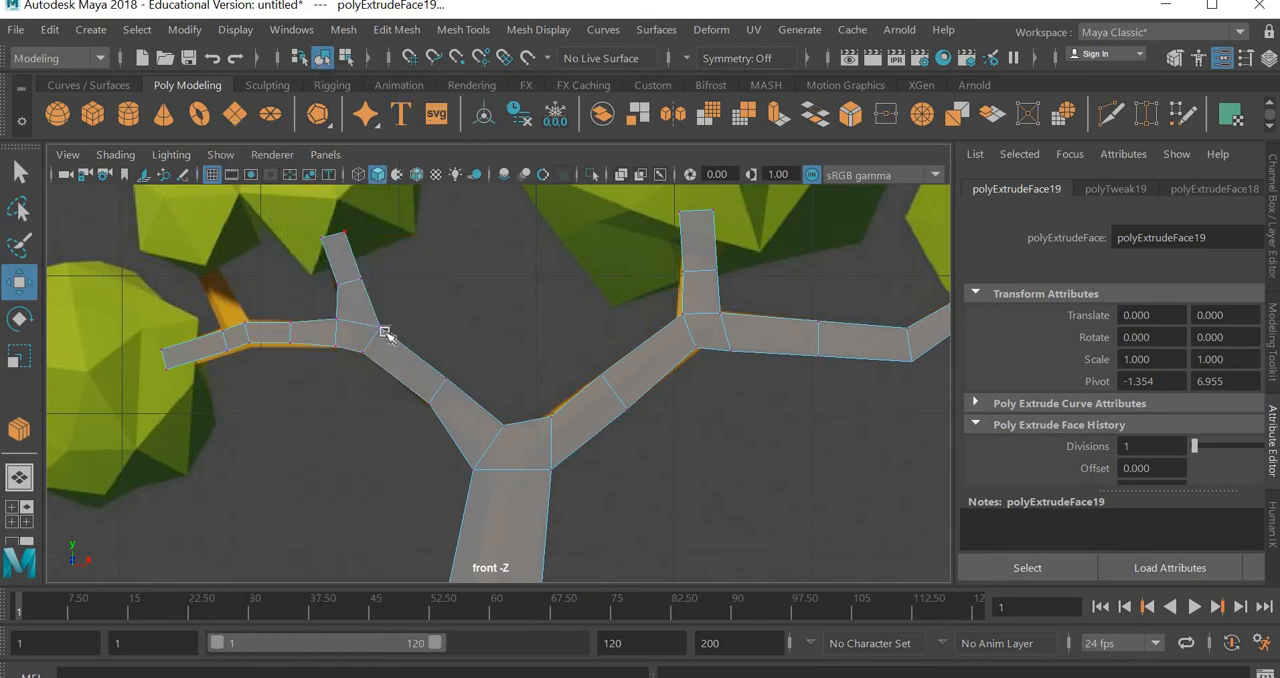
{"action": "left_click_drag", "start_coordinate": [412, 302], "coordinate": [383, 338]}
{"action": "left_click_drag", "start_coordinate": [446, 266], "coordinate": [429, 261]}
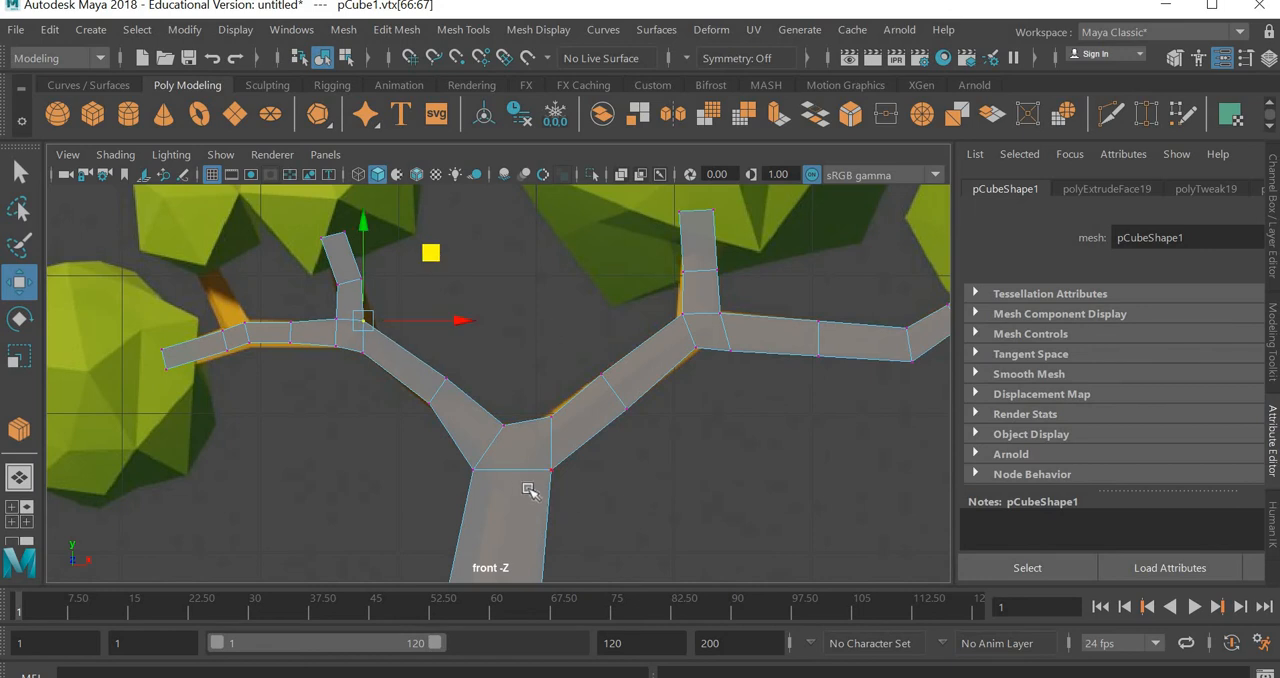
Select the upper face near the left branch's outer fork, extrude it up along the reference twig and scale down its end
{"action": "key", "text": "space"}
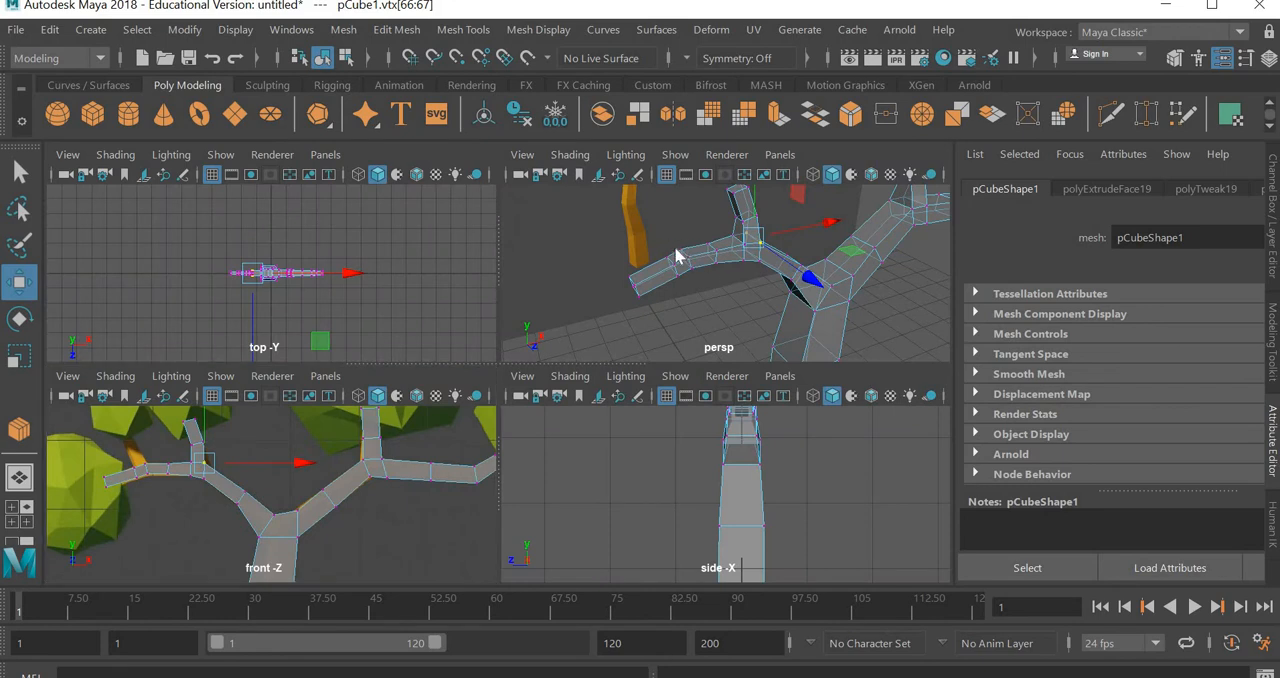
{"action": "right_click", "coordinate": [680, 253]}
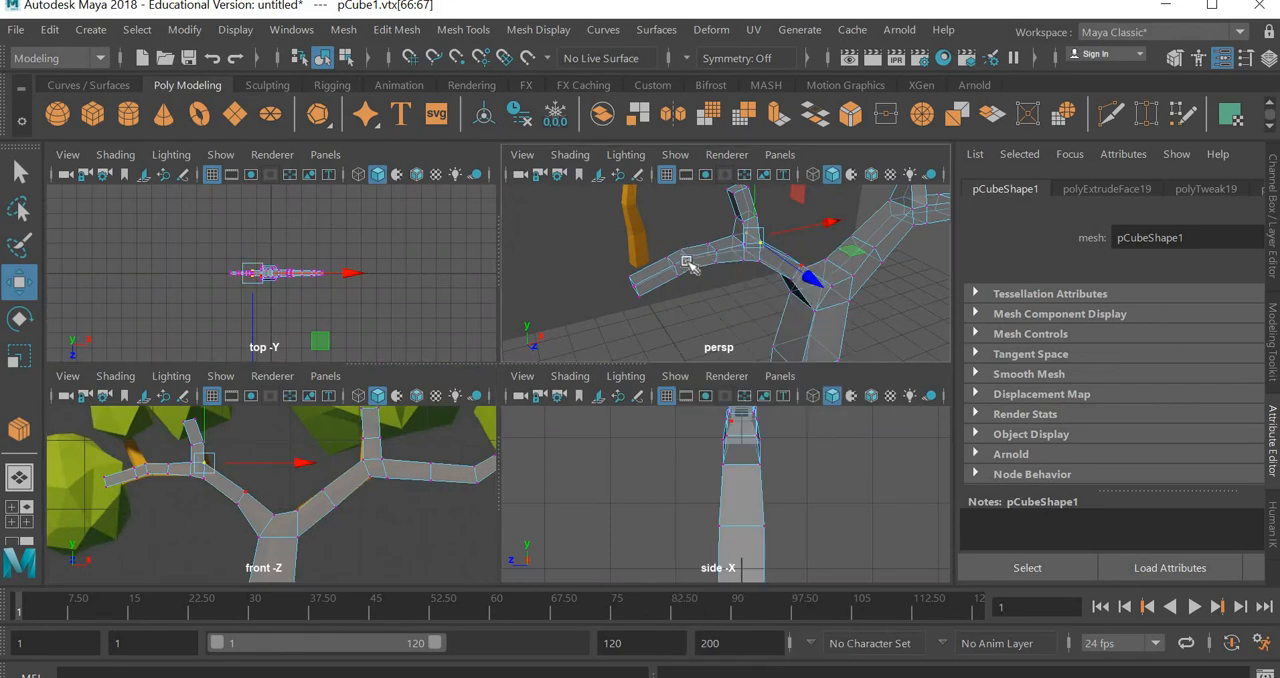
{"action": "key", "text": "ctrl+z"}
{"action": "right_click_drag", "start_coordinate": [687, 263], "coordinate": [700, 242]}
{"action": "left_click", "coordinate": [686, 257]}
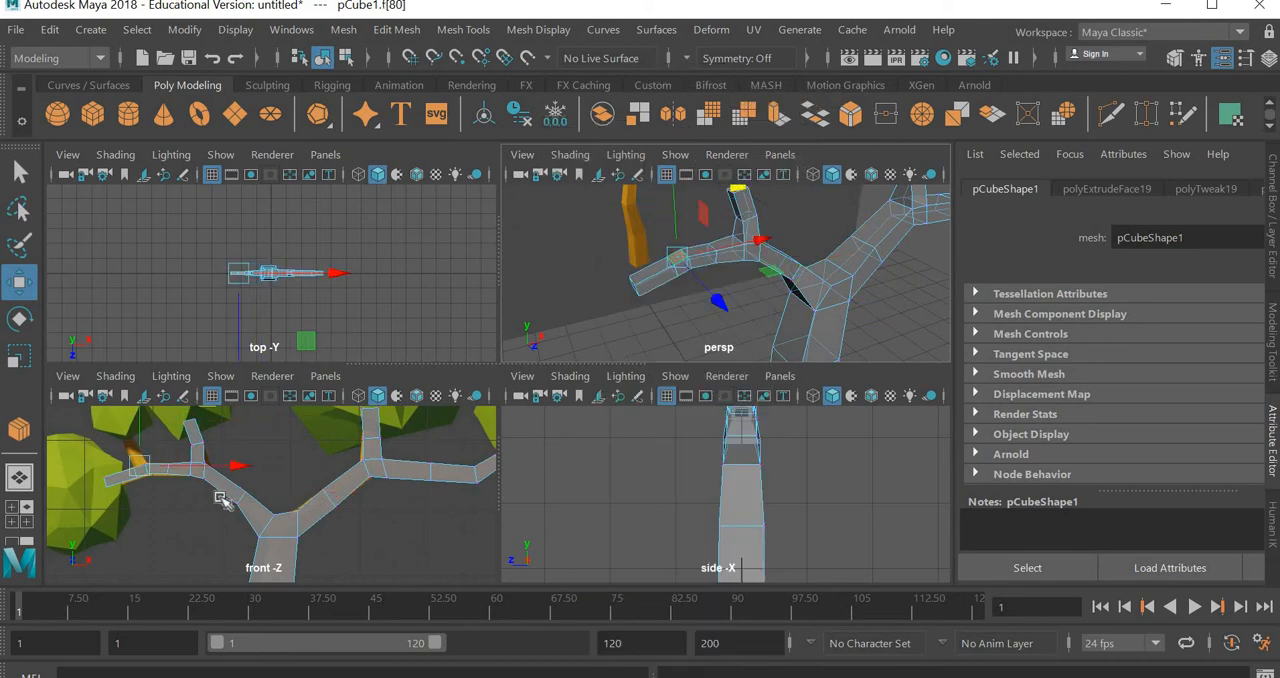
{"action": "key", "text": "space"}
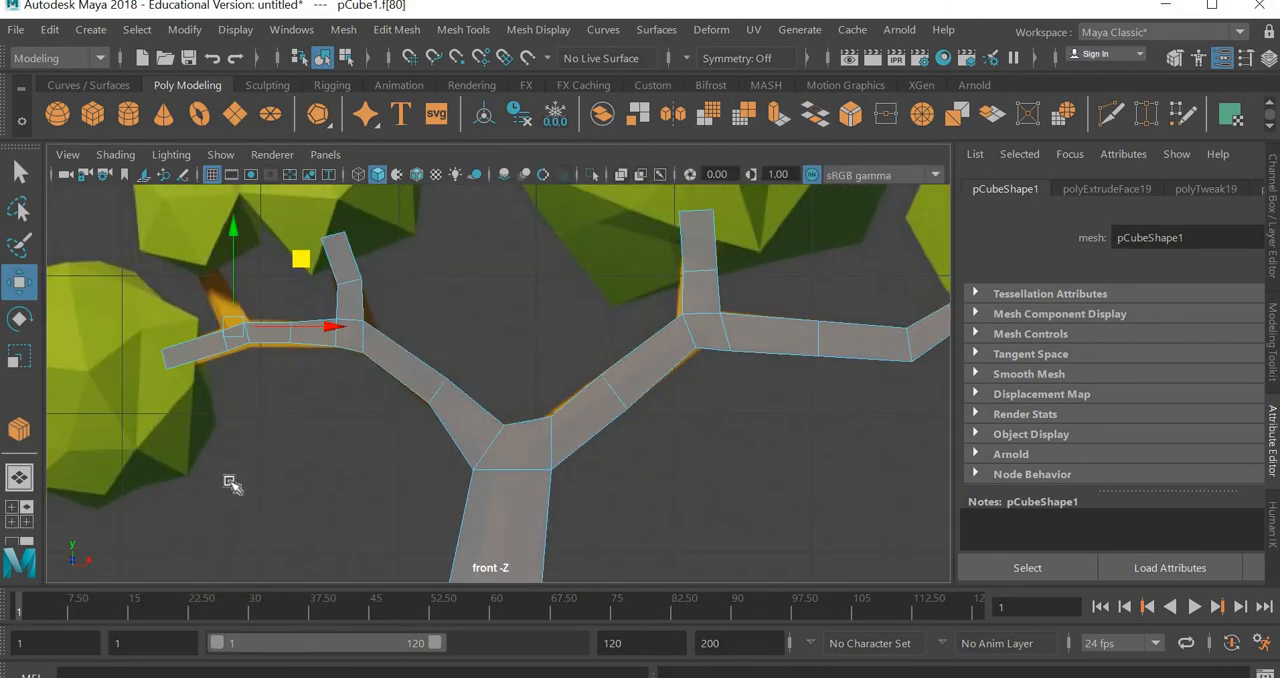
{"action": "middle_click_drag", "start_coordinate": [296, 252], "coordinate": [286, 232]}
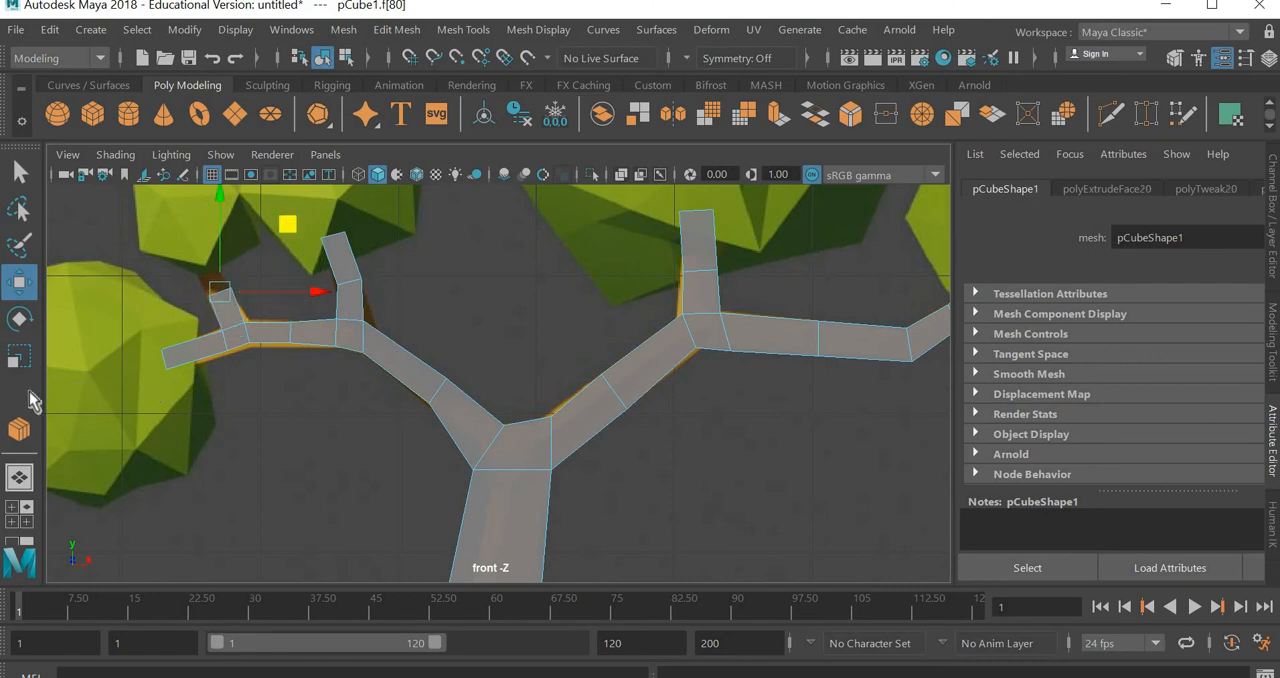
{"action": "key", "text": "ctrl+e"}
{"action": "left_click", "coordinate": [15, 358]}
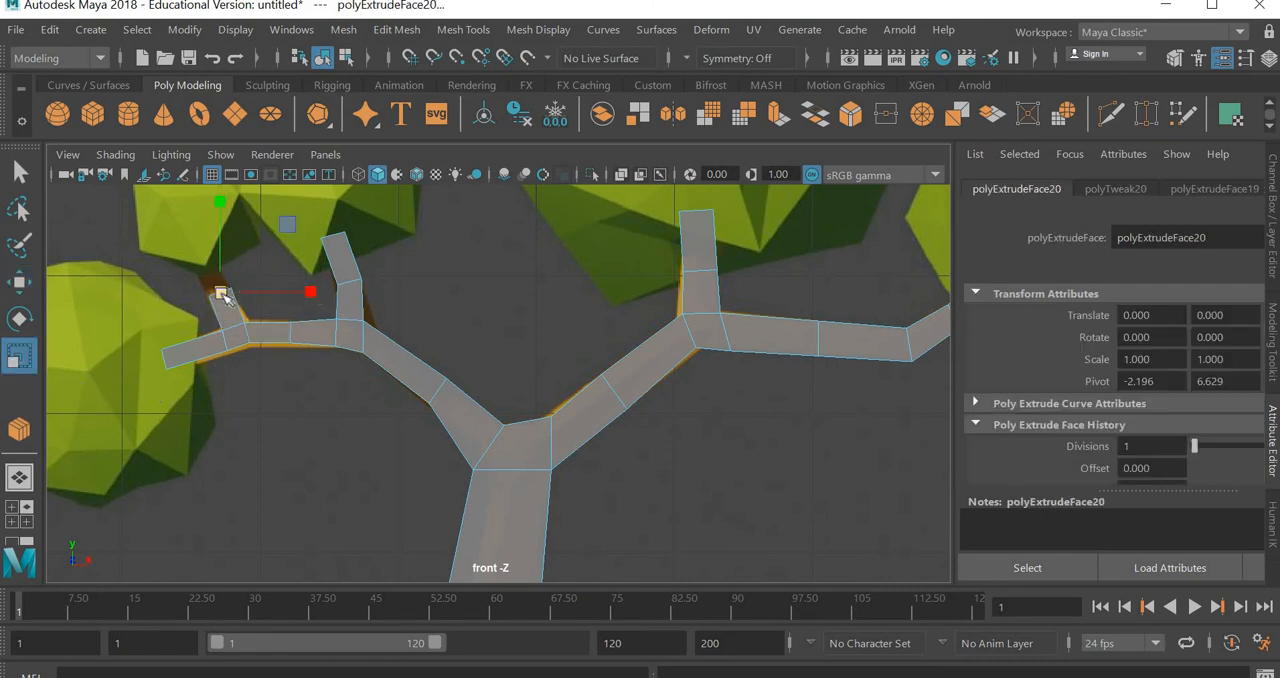
Extrude the outer twig further up into the foliage and adjust the rotation and scale of its end face
{"action": "left_click", "coordinate": [17, 285]}
{"action": "middle_click_drag", "start_coordinate": [280, 210], "coordinate": [286, 176]}
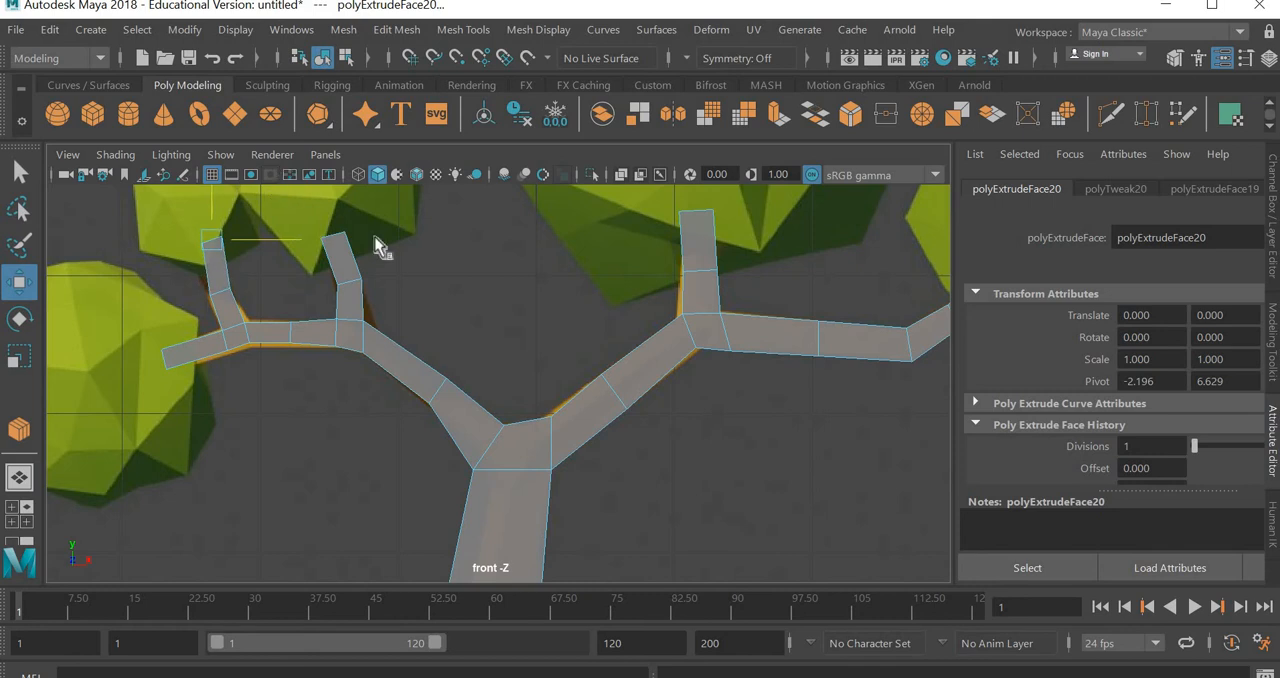
{"action": "key", "text": "ctrl+e"}
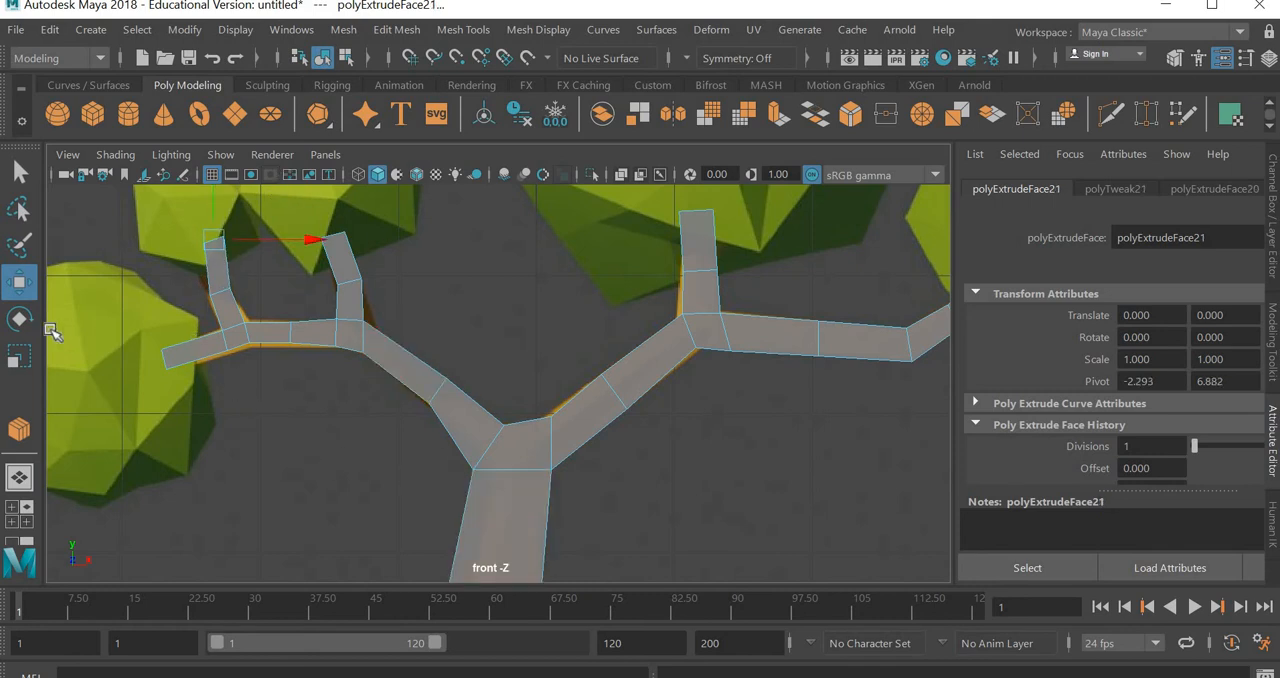
{"action": "key", "text": "e"}
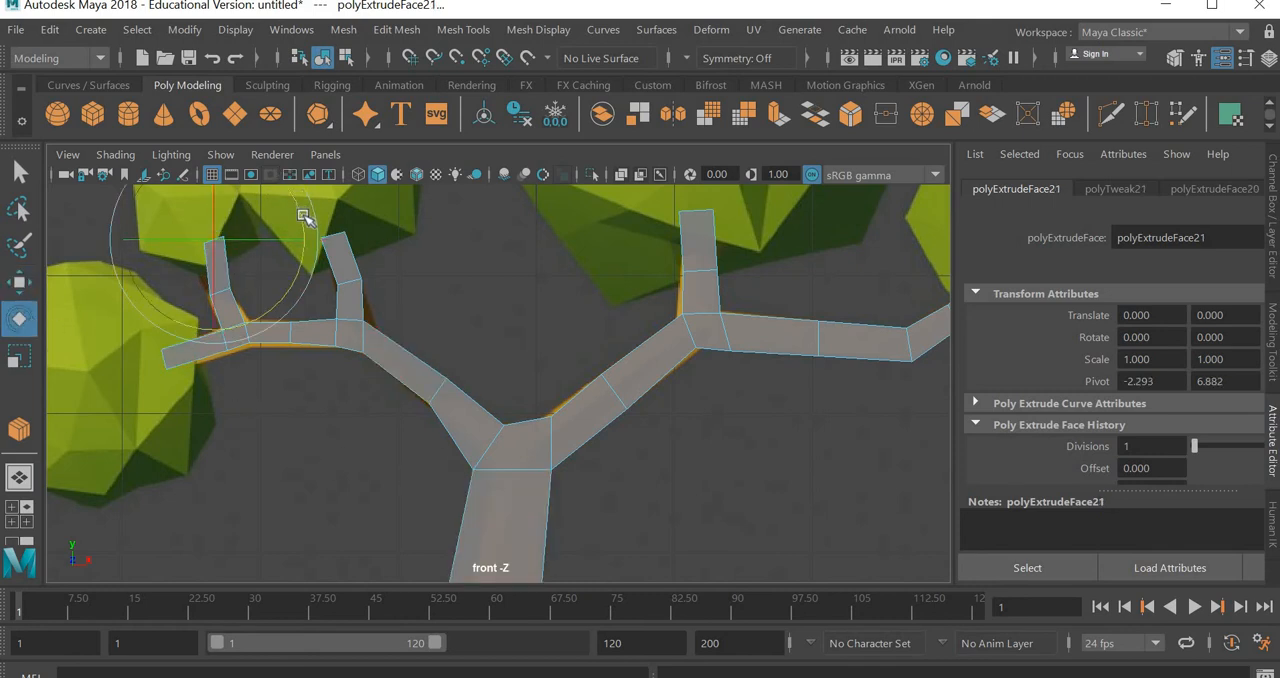
{"action": "key", "text": "r"}
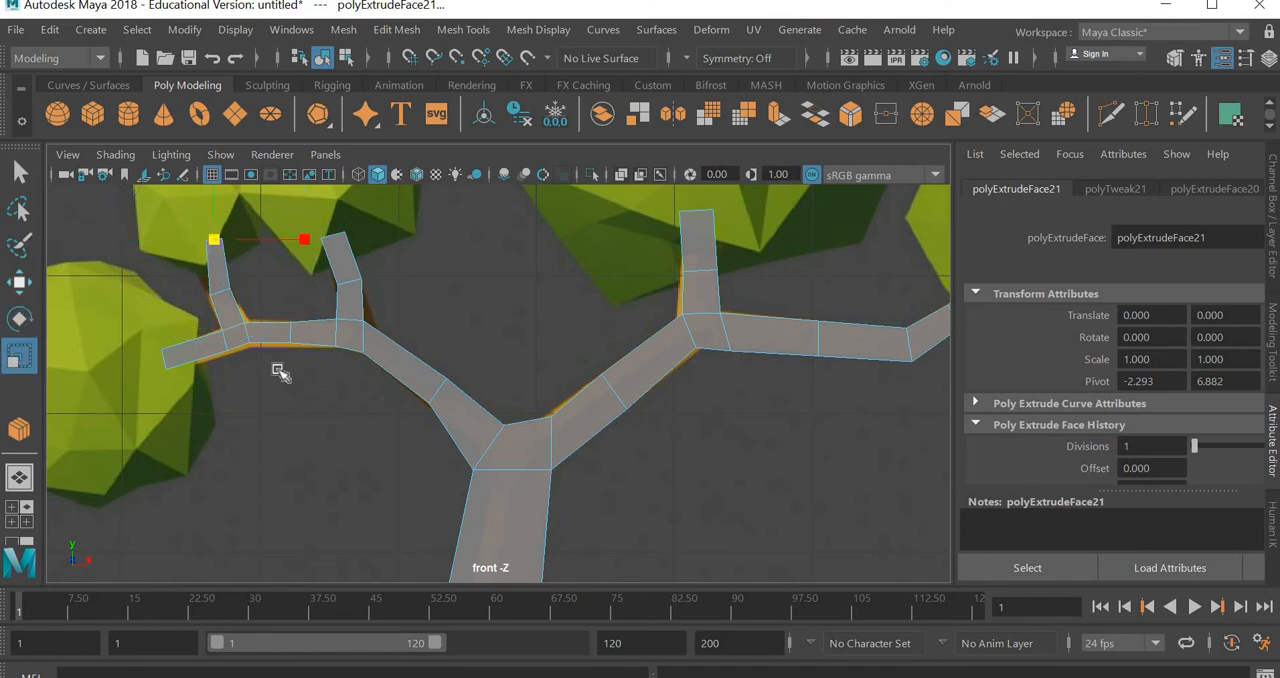
{"action": "key", "text": "w"}
Try to narrow the trunk by moving the vertices along its left side inward
{"action": "left_click", "coordinate": [697, 502]}
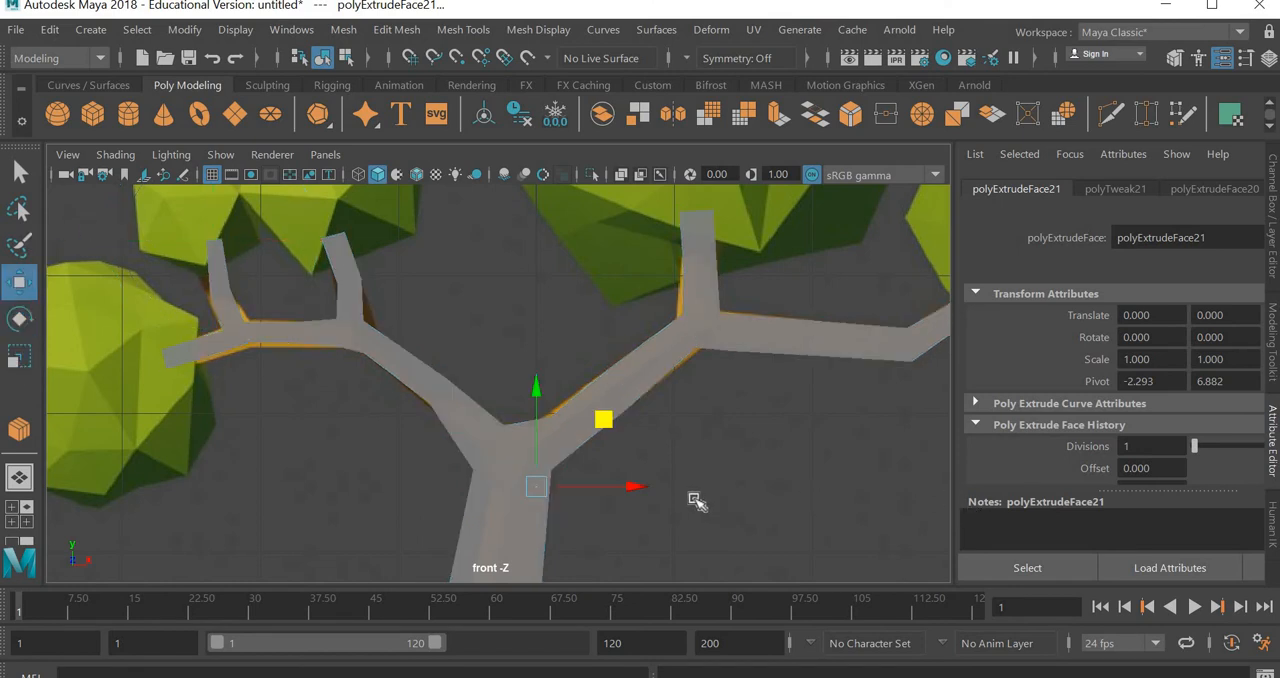
{"action": "left_click", "coordinate": [528, 540]}
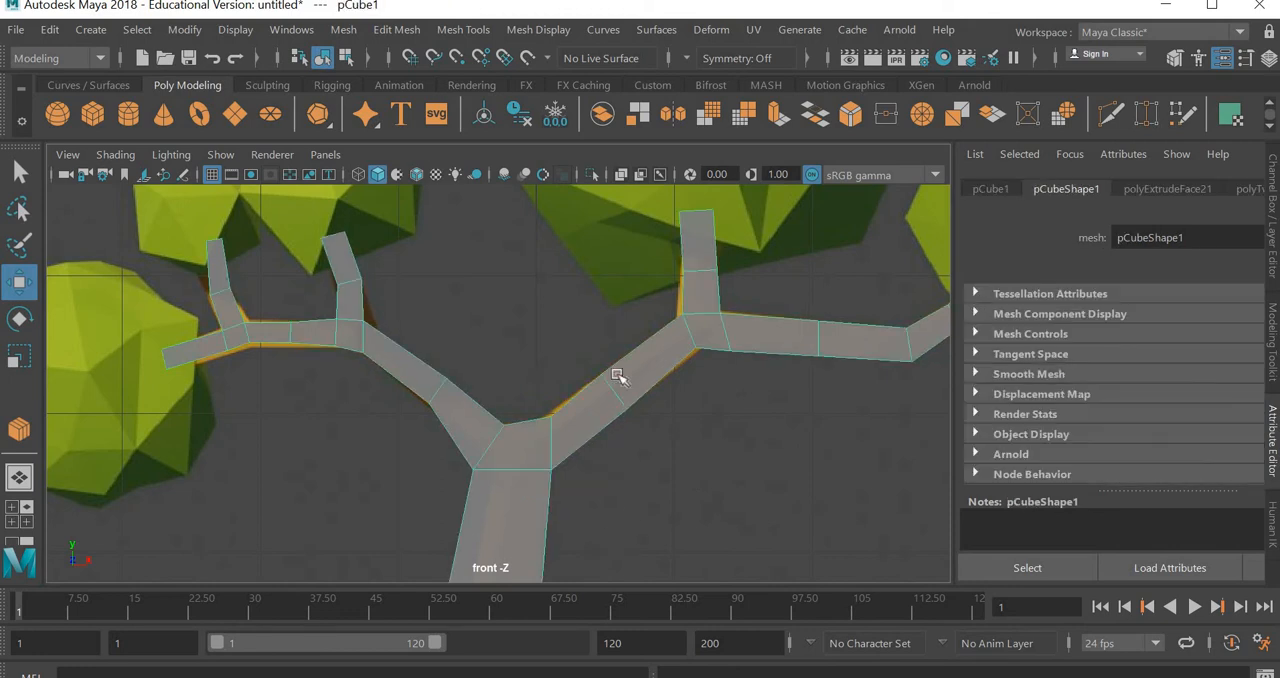
{"action": "middle_click_drag", "start_coordinate": [617, 375], "coordinate": [617, 352]}
{"action": "key", "text": "ctrl+z"}
{"action": "middle_click_drag", "start_coordinate": [621, 574], "coordinate": [583, 349], "text": "alt"}
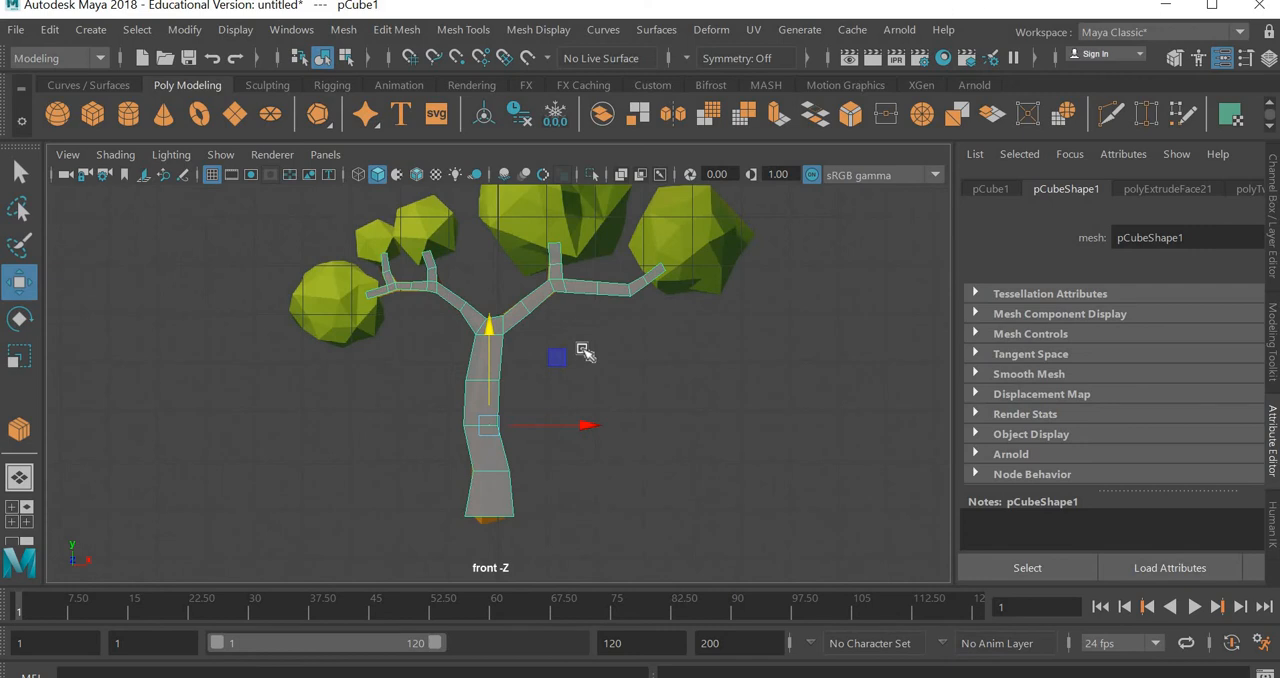
{"action": "scroll", "coordinate": [567, 365], "scroll_direction": "up", "scroll_amount": 2}
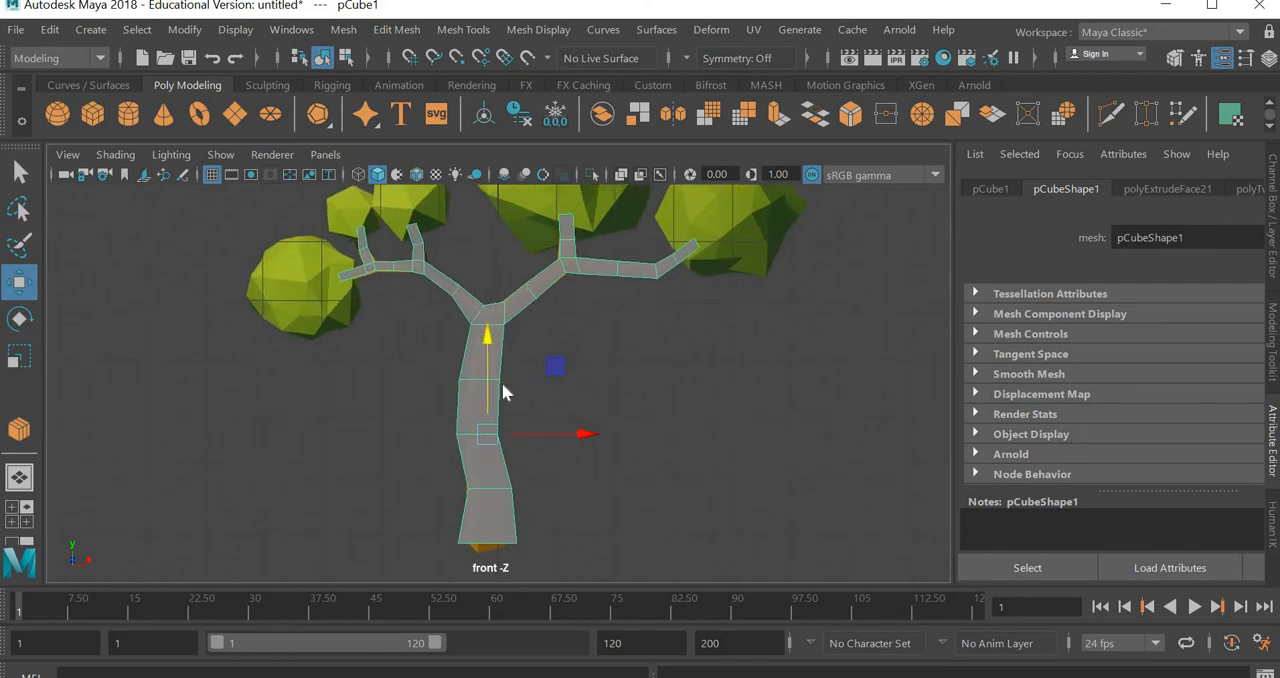
{"action": "right_click", "coordinate": [501, 382]}
{"action": "right_click_drag", "start_coordinate": [415, 280], "coordinate": [415, 282]}
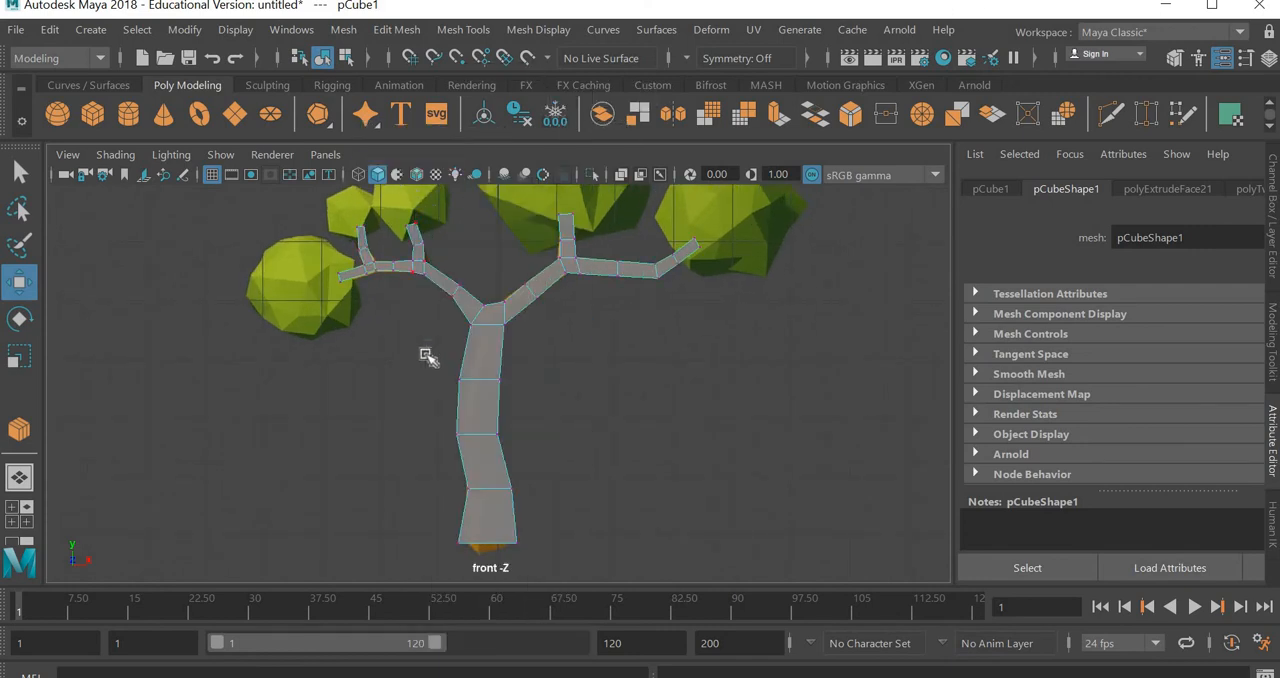
{"action": "left_click_drag", "start_coordinate": [426, 355], "coordinate": [487, 581]}
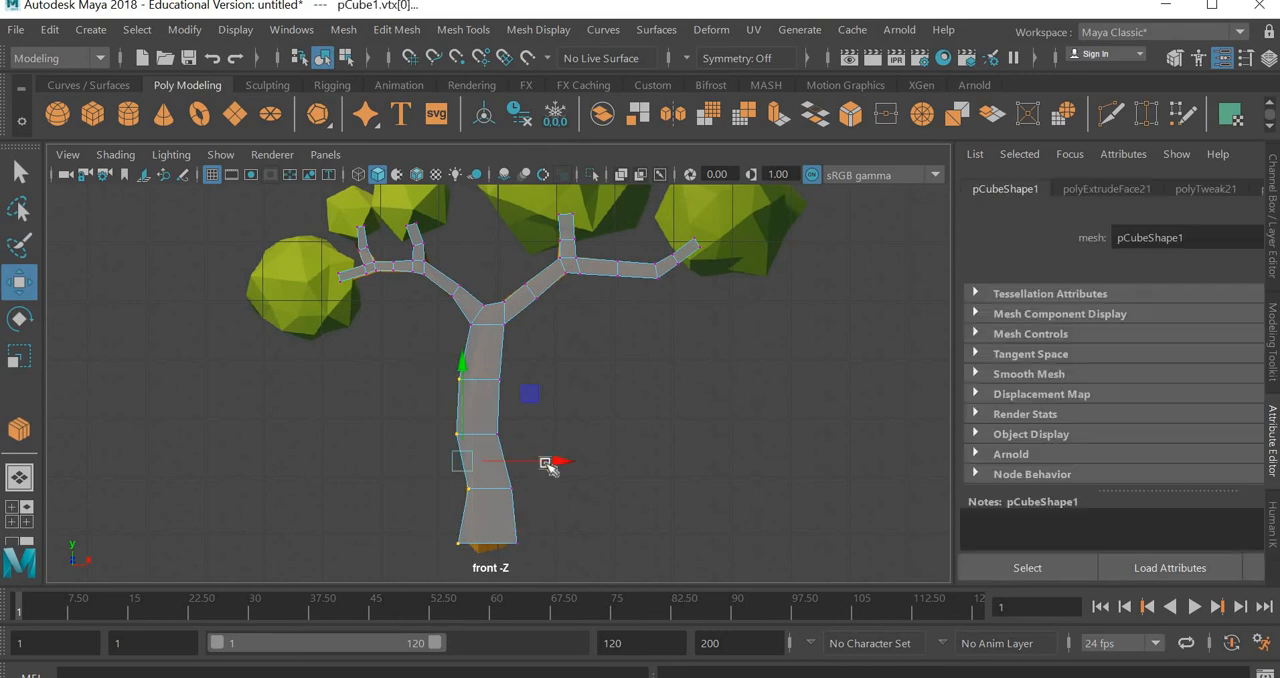
{"action": "left_click_drag", "start_coordinate": [551, 463], "coordinate": [572, 445]}
{"action": "left_click_drag", "start_coordinate": [622, 352], "coordinate": [600, 494]}
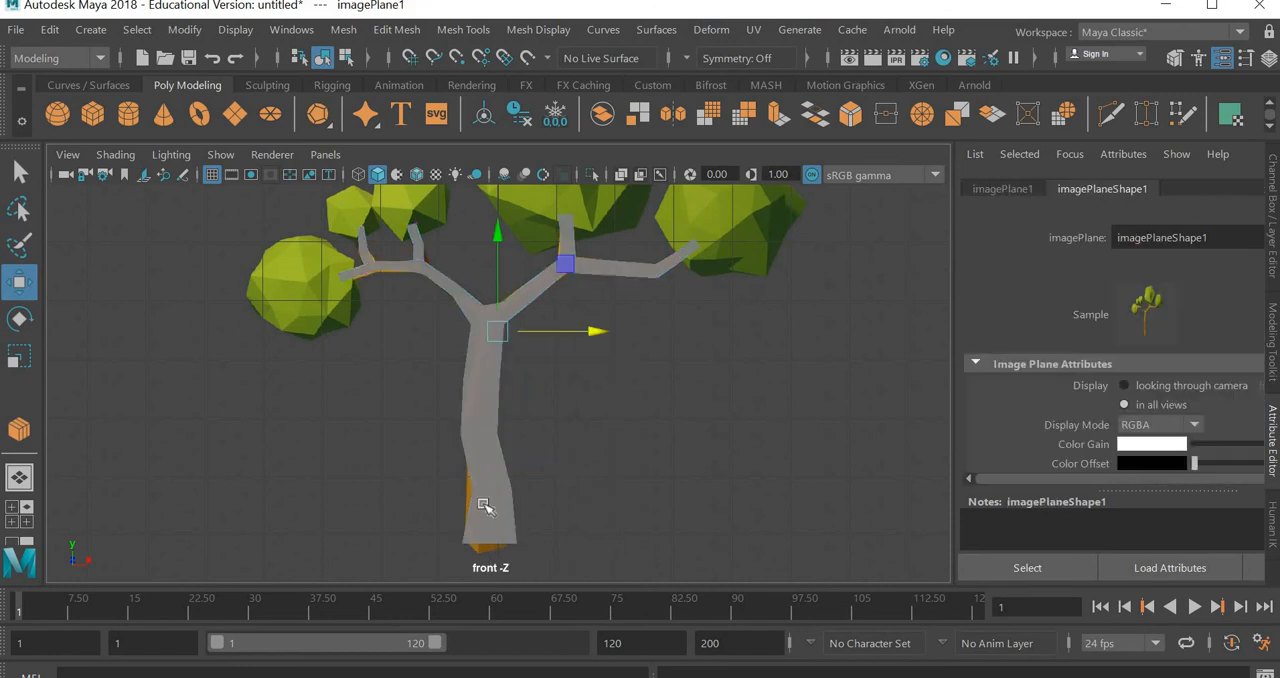
Undo the inward move of the trunk's left-side vertices
{"action": "key", "text": "ctrl+z"}
{"action": "key", "text": "shift+z"}
{"action": "key", "text": "ctrl+z"}
{"action": "key", "text": "ctrl+z"}
Select the vertex ring in the upper middle of the trunk and scale it down slightly to fit the reference
{"action": "left_click", "coordinate": [531, 514]}
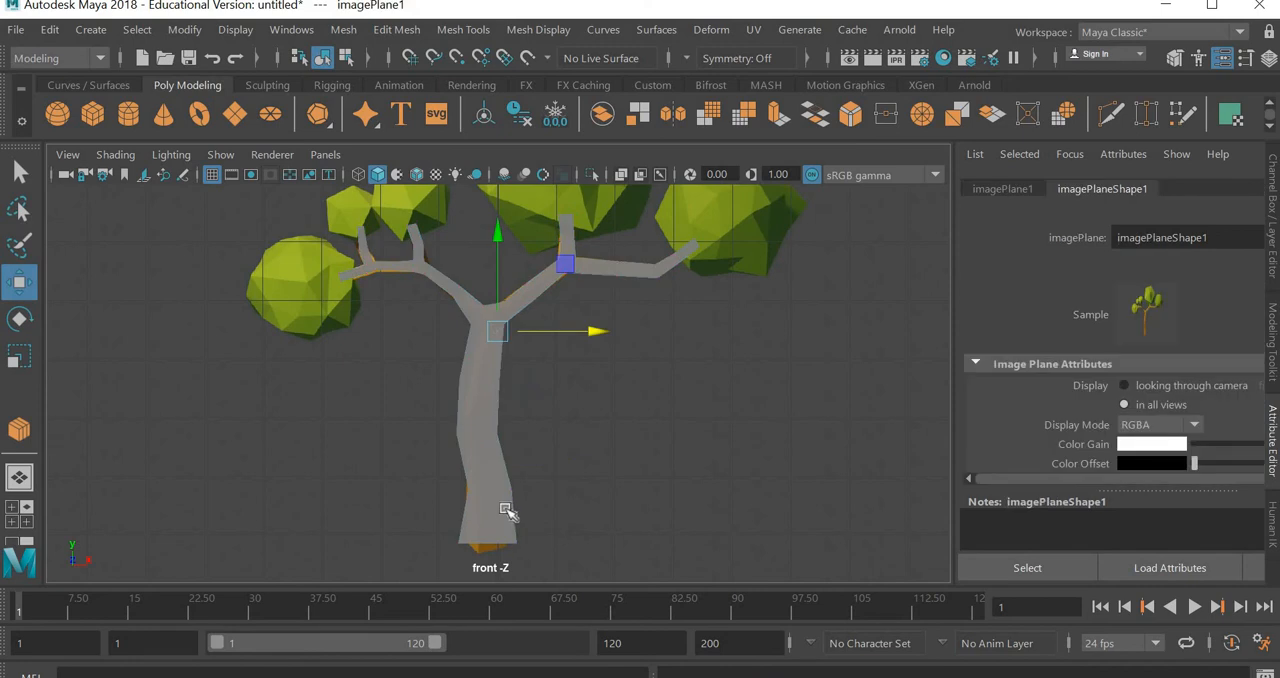
{"action": "left_click", "coordinate": [509, 512]}
{"action": "right_click_drag", "start_coordinate": [490, 345], "coordinate": [532, 359]}
{"action": "left_click_drag", "start_coordinate": [544, 355], "coordinate": [436, 392]}
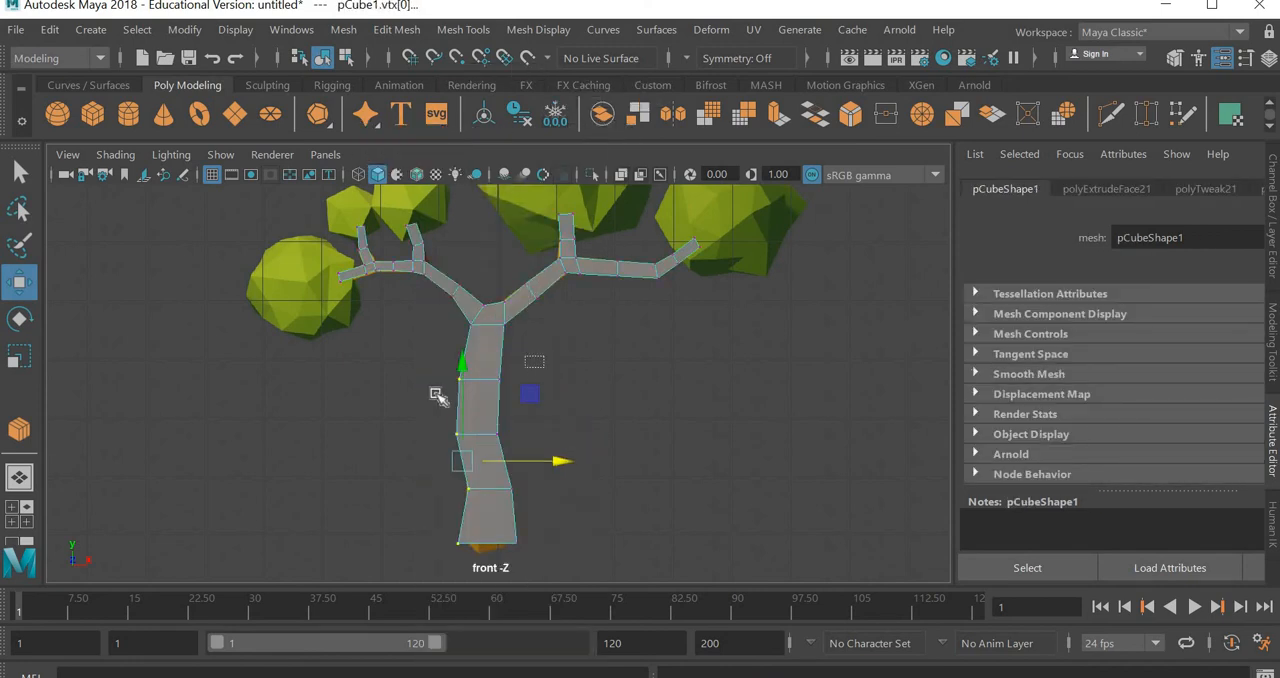
{"action": "left_click", "coordinate": [19, 357]}
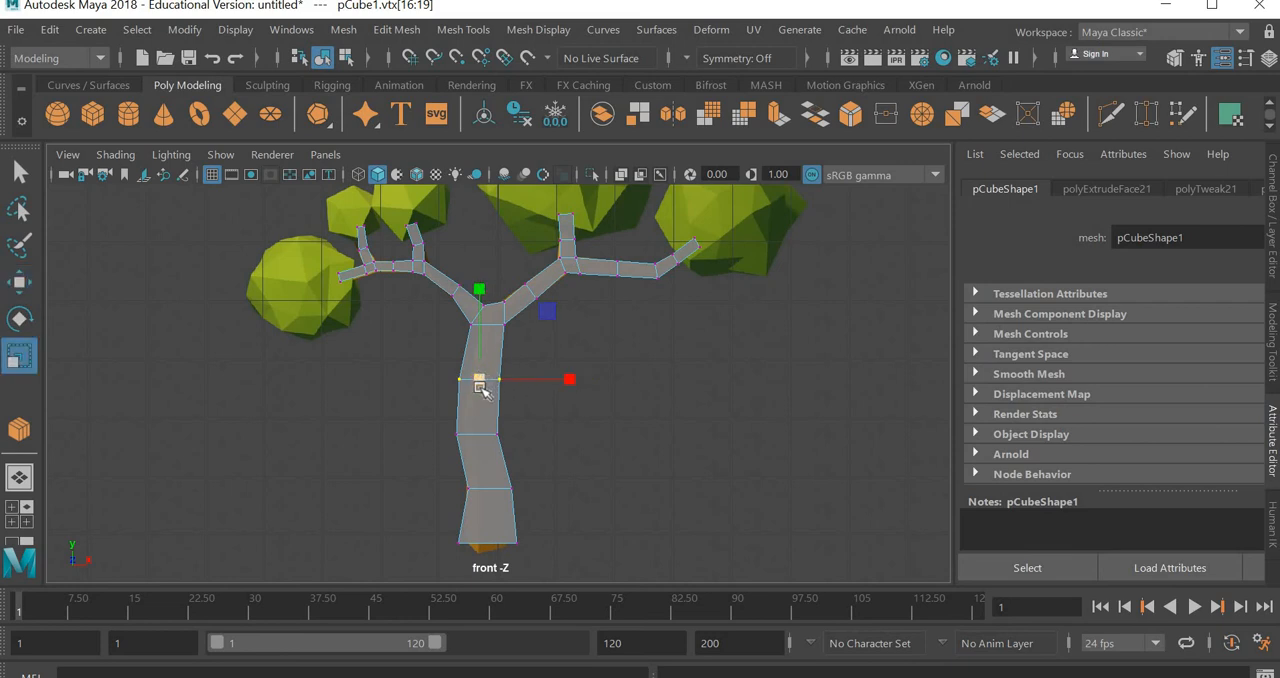
{"action": "left_click_drag", "start_coordinate": [479, 384], "coordinate": [478, 384]}
Scale down the next two lower vertex rings of the trunk slightly to slim it
{"action": "left_click_drag", "start_coordinate": [440, 472], "coordinate": [538, 421]}
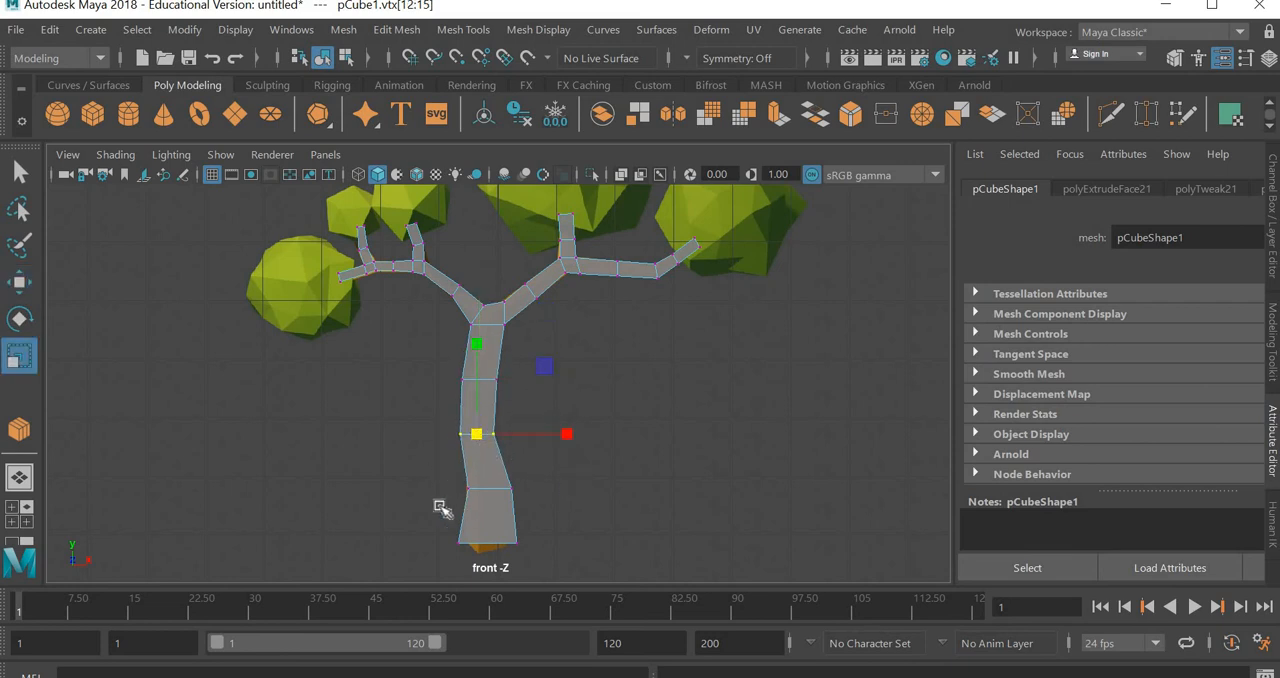
{"action": "left_click_drag", "start_coordinate": [440, 508], "coordinate": [572, 468]}
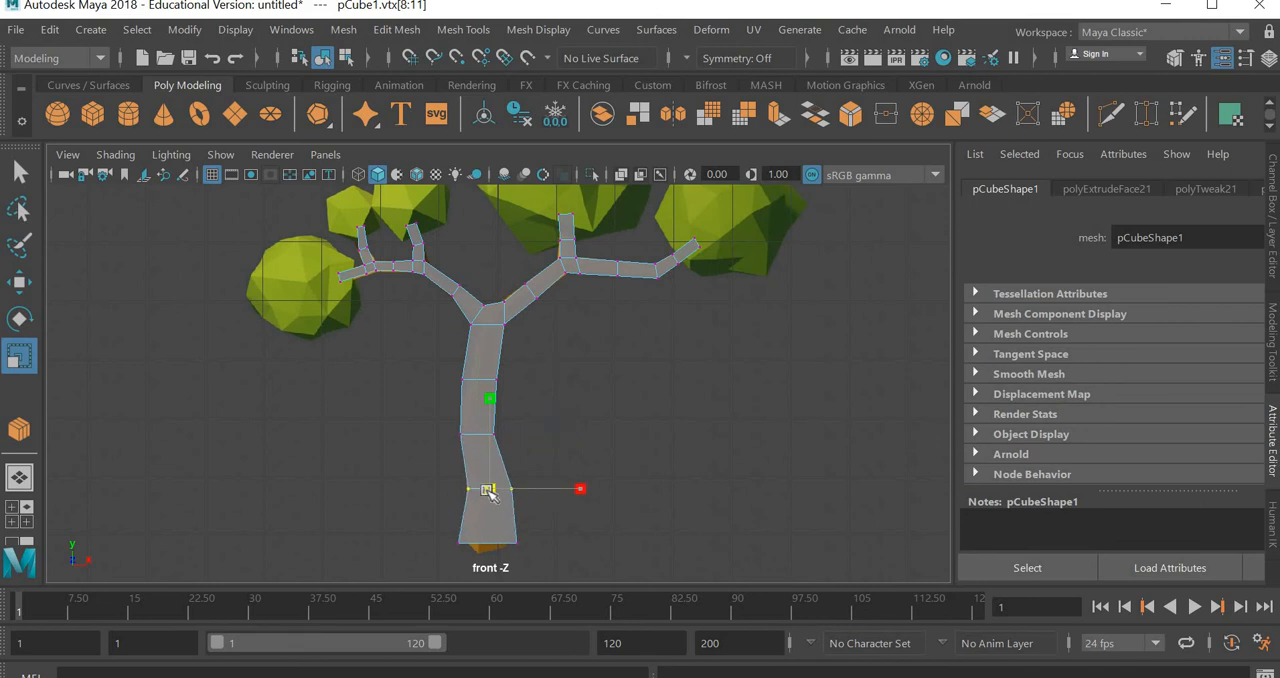
{"action": "left_click_drag", "start_coordinate": [567, 524], "coordinate": [430, 558]}
{"action": "left_click", "coordinate": [497, 372]}
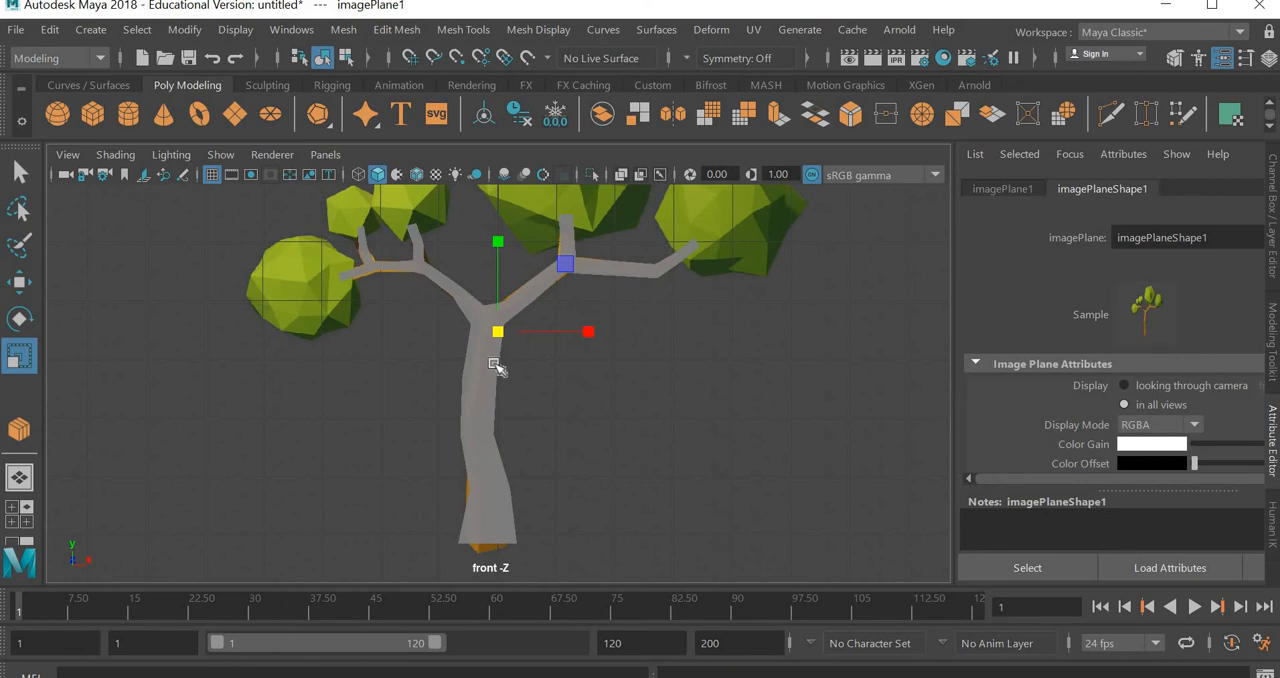
Scale down the trunk's vertex ring just below the branch fork and the next ring beneath it to slim the upper trunk
{"action": "left_click", "coordinate": [497, 366]}
{"action": "right_click", "coordinate": [383, 277]}
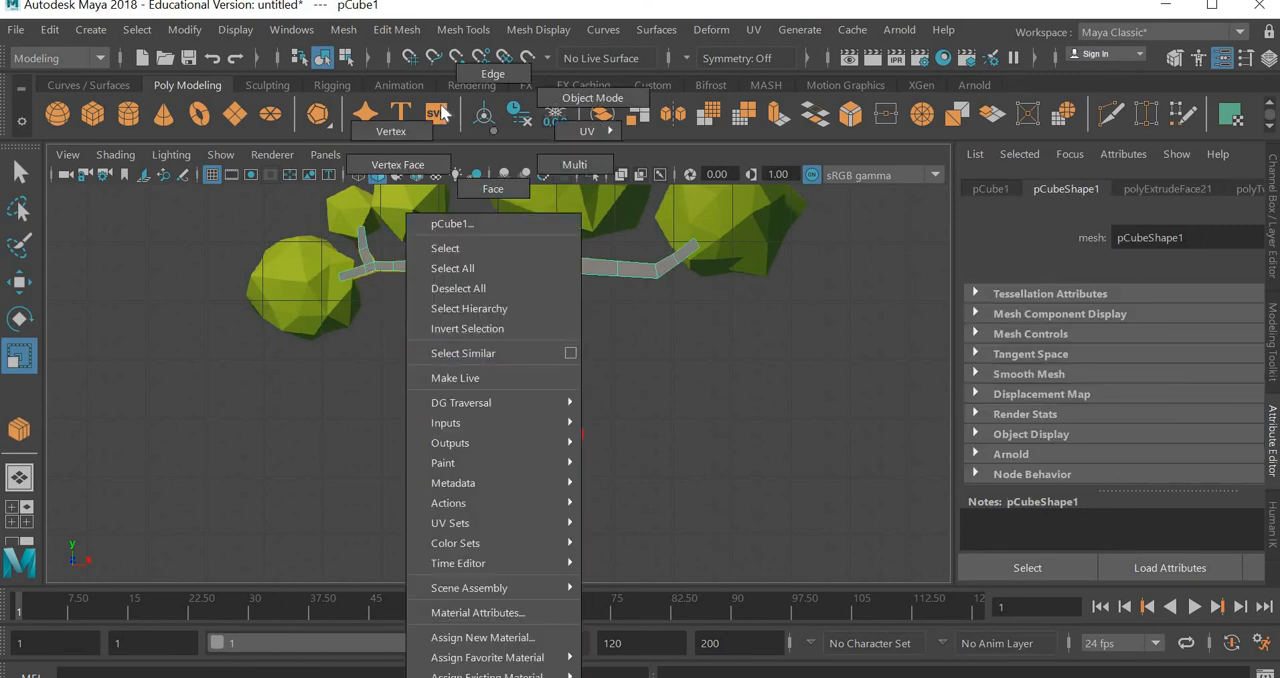
{"action": "left_click", "coordinate": [388, 141]}
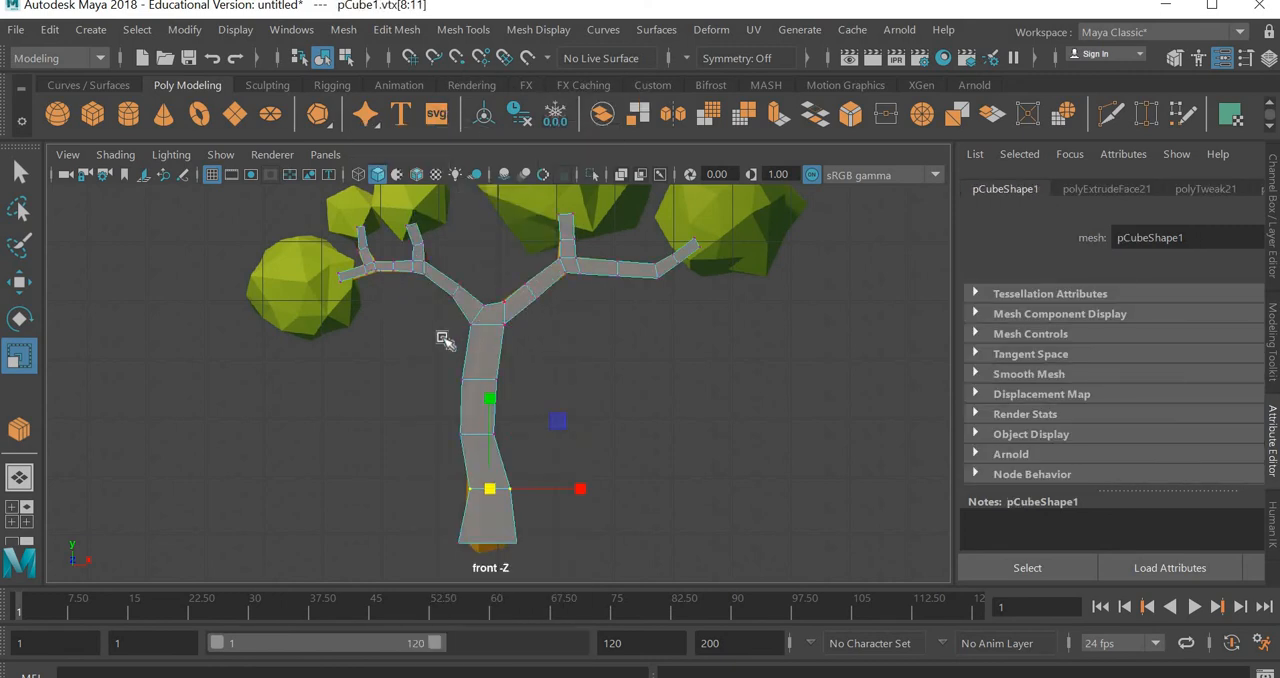
{"action": "left_click_drag", "start_coordinate": [444, 338], "coordinate": [485, 327]}
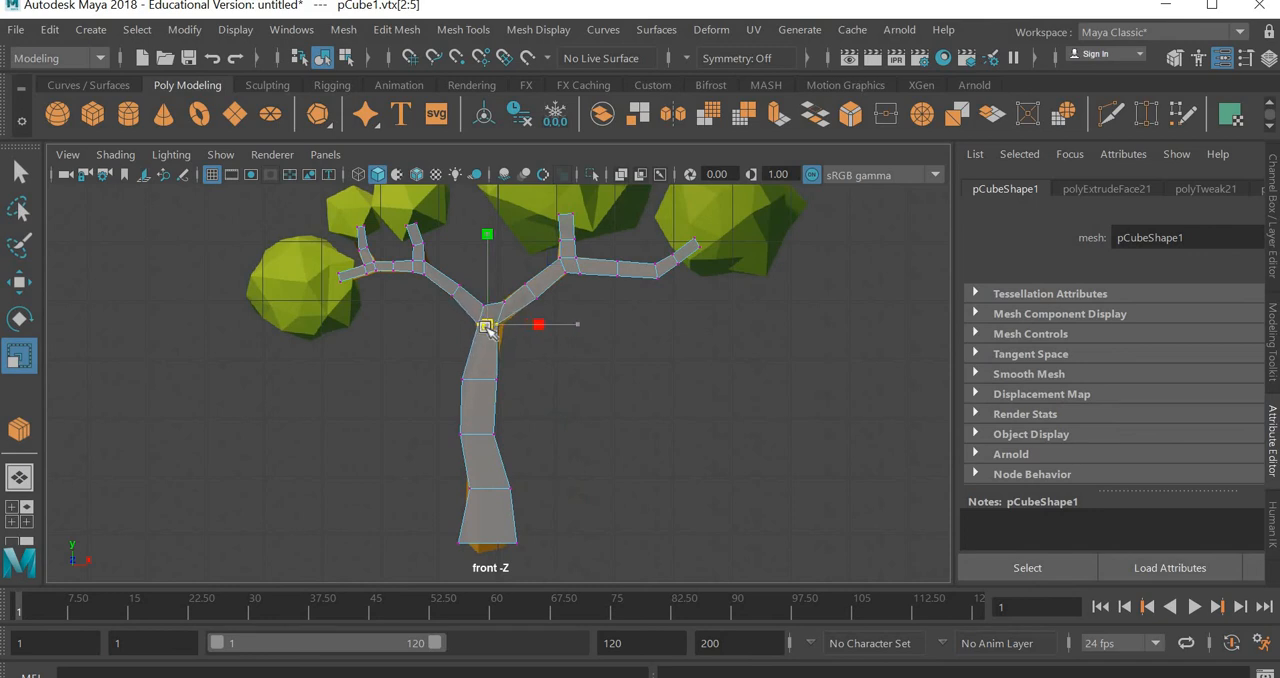
{"action": "left_click_drag", "start_coordinate": [418, 404], "coordinate": [528, 358]}
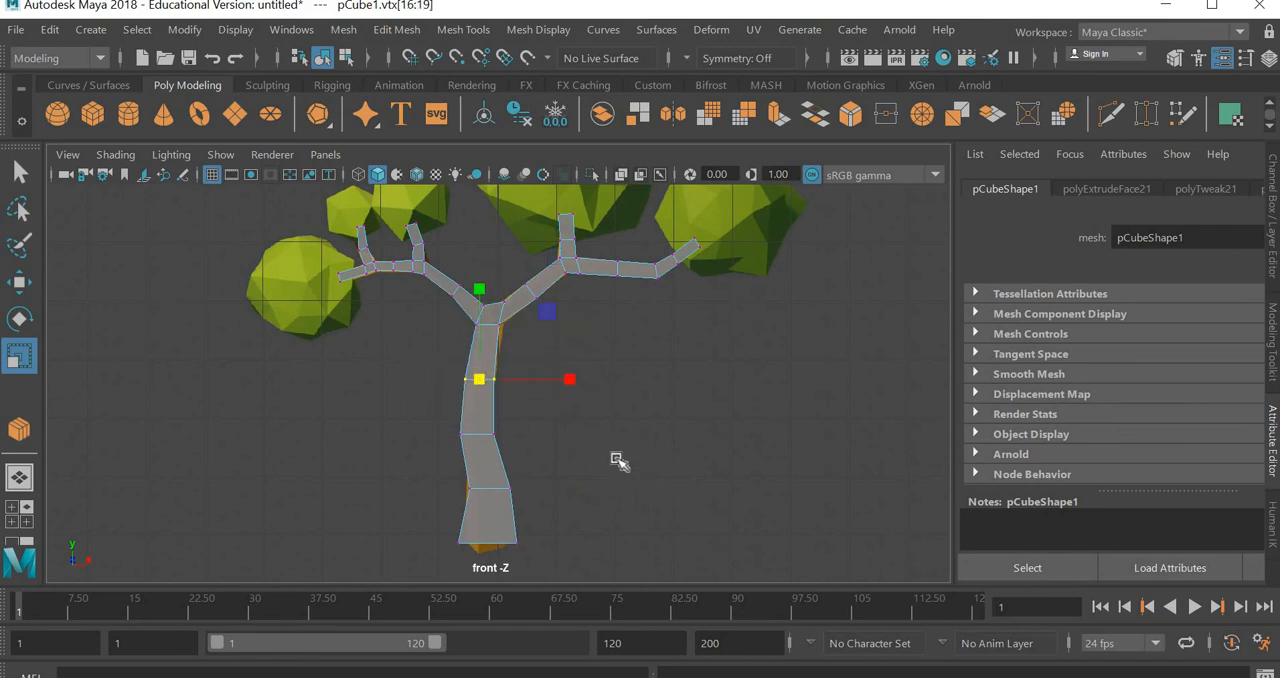
{"action": "key", "text": "w"}
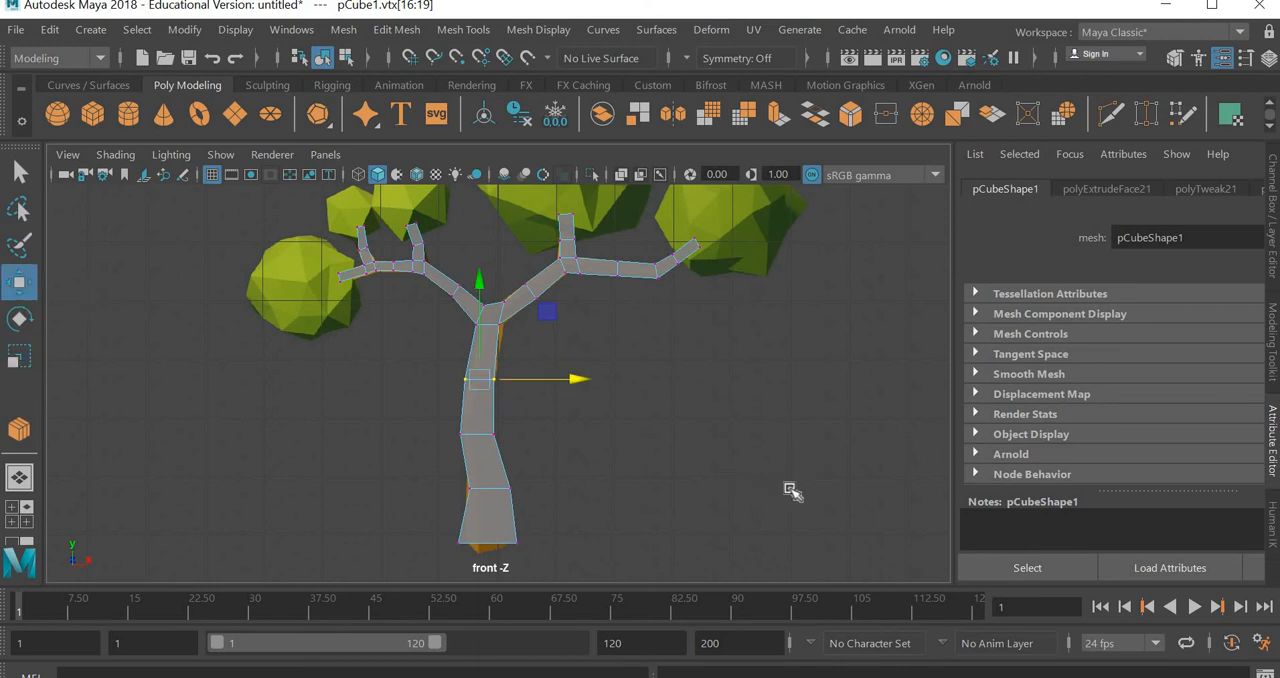
{"action": "left_click", "coordinate": [806, 543]}
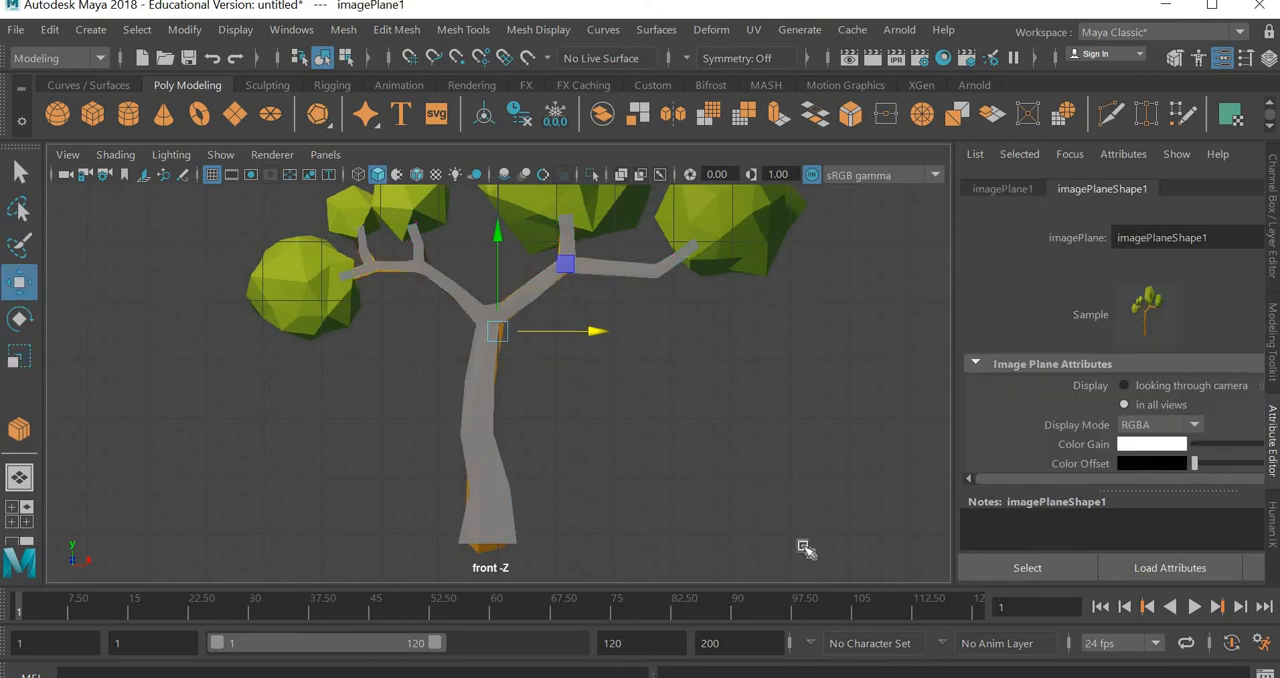
Display the tree mesh with smooth preview in the perspective view and inspect its rounded shape
{"action": "left_click", "coordinate": [492, 437]}
{"action": "key", "text": "space"}
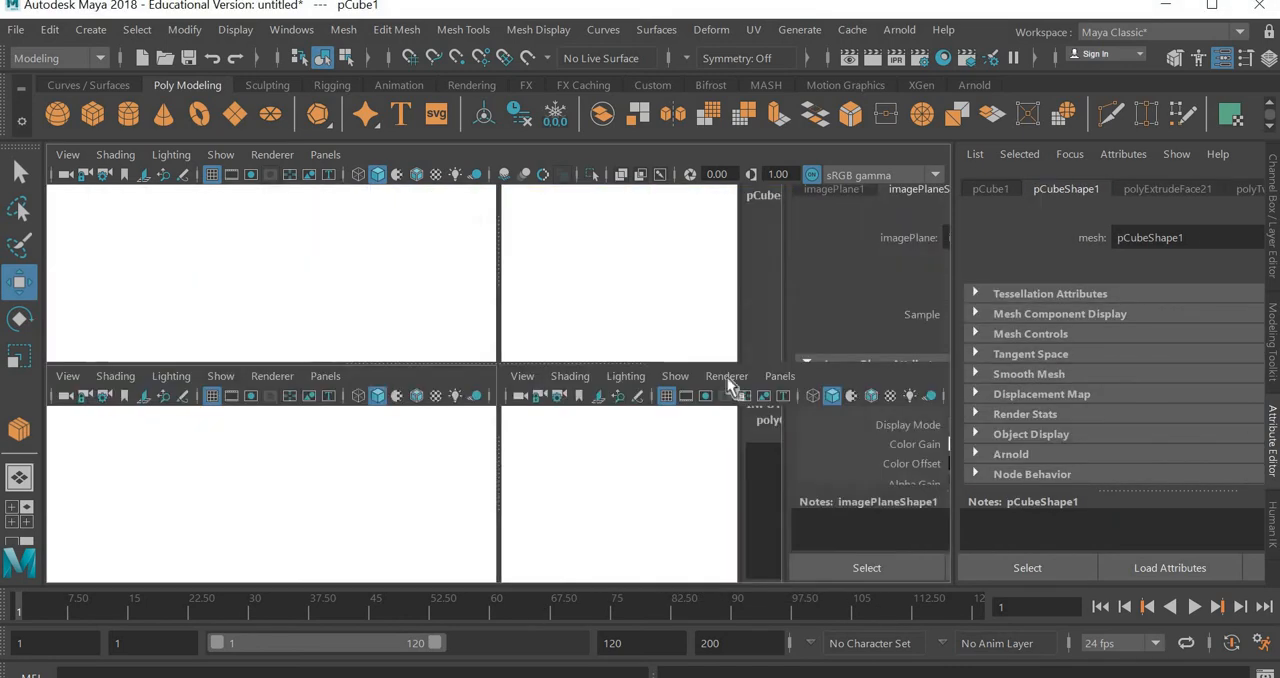
{"action": "key", "text": "space"}
{"action": "scroll", "coordinate": [752, 370], "scroll_direction": "down", "scroll_amount": 2}
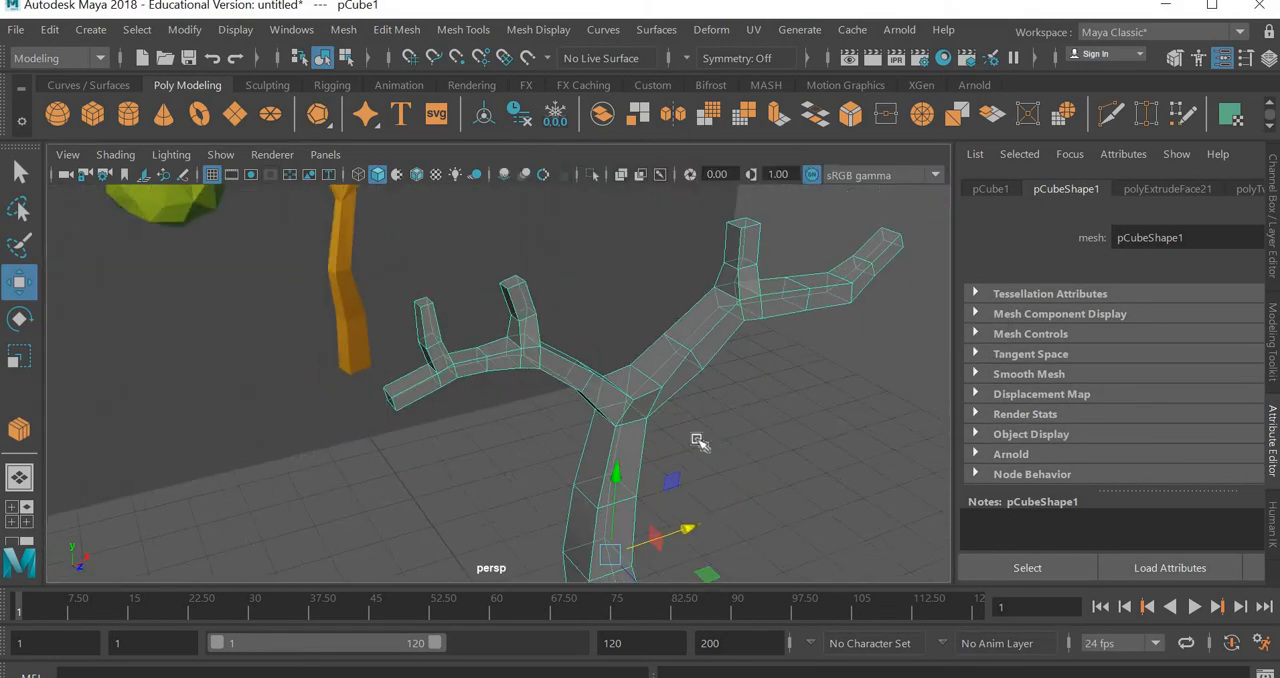
{"action": "middle_click_drag", "start_coordinate": [597, 324], "coordinate": [644, 330]}
{"action": "key", "text": "ctrl+z"}
{"action": "middle_click_drag", "start_coordinate": [691, 495], "coordinate": [669, 382], "text": "alt"}
{"action": "right_click_drag", "start_coordinate": [716, 387], "coordinate": [669, 417], "text": "alt"}
{"action": "left_click_drag", "start_coordinate": [669, 417], "coordinate": [642, 407], "text": "alt"}
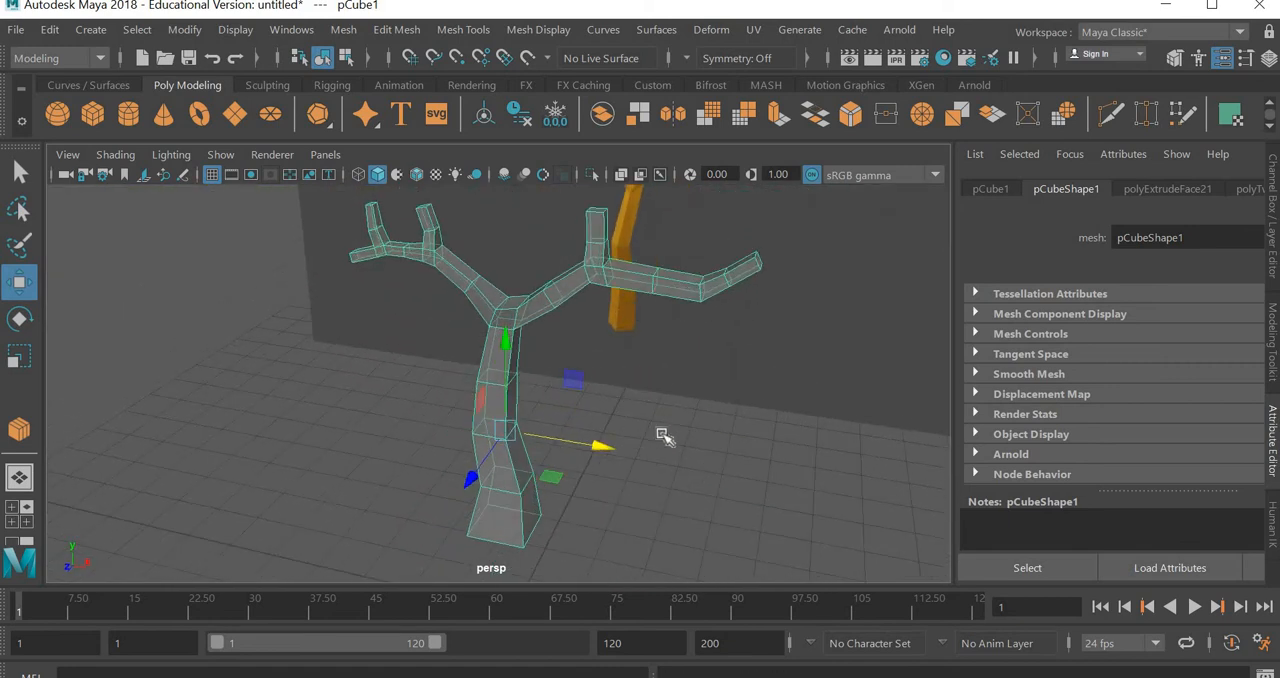
{"action": "key", "text": "3"}
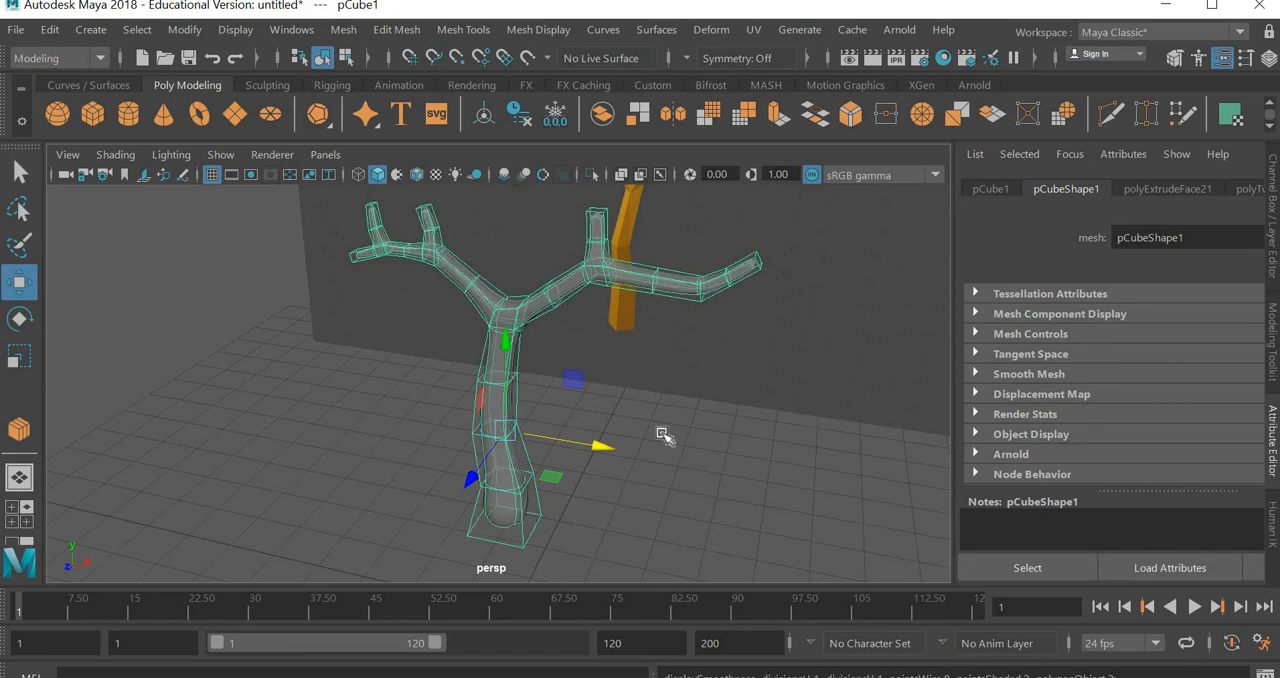
{"action": "key", "text": "3"}
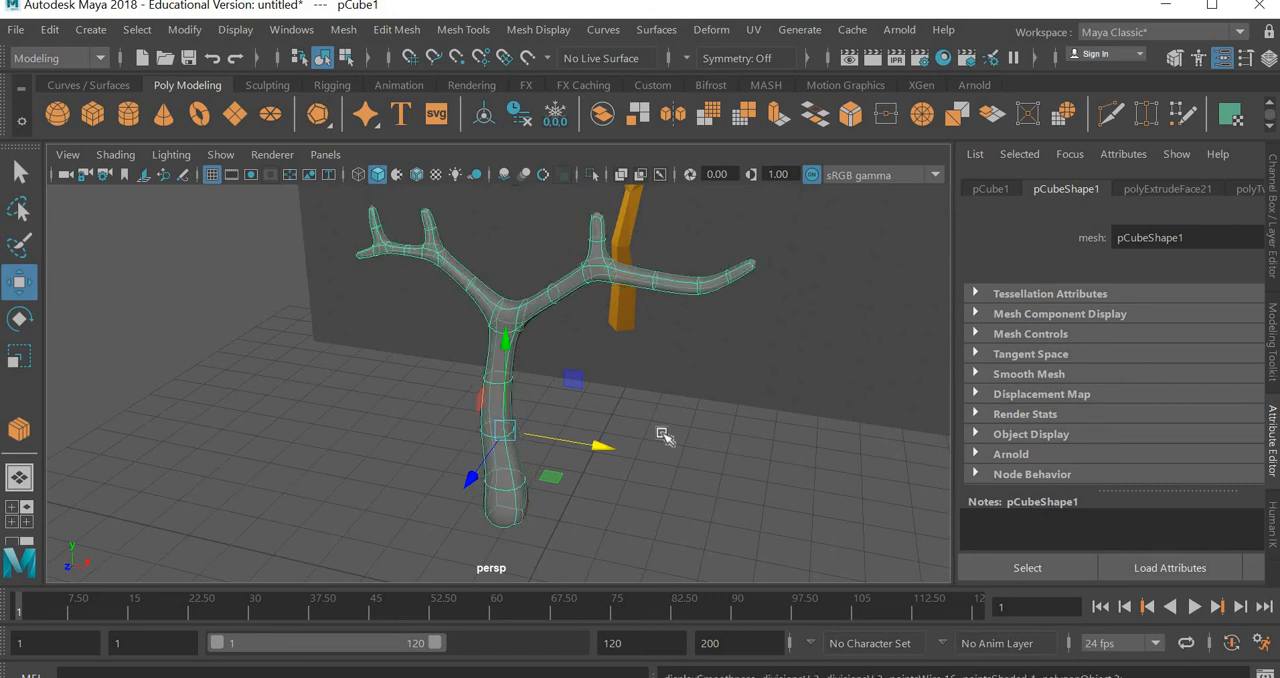
{"action": "left_click_drag", "start_coordinate": [663, 434], "coordinate": [612, 400], "text": "alt"}
Check the tree mesh's construction history nodes and delete its history
{"action": "left_click", "coordinate": [1250, 189]}
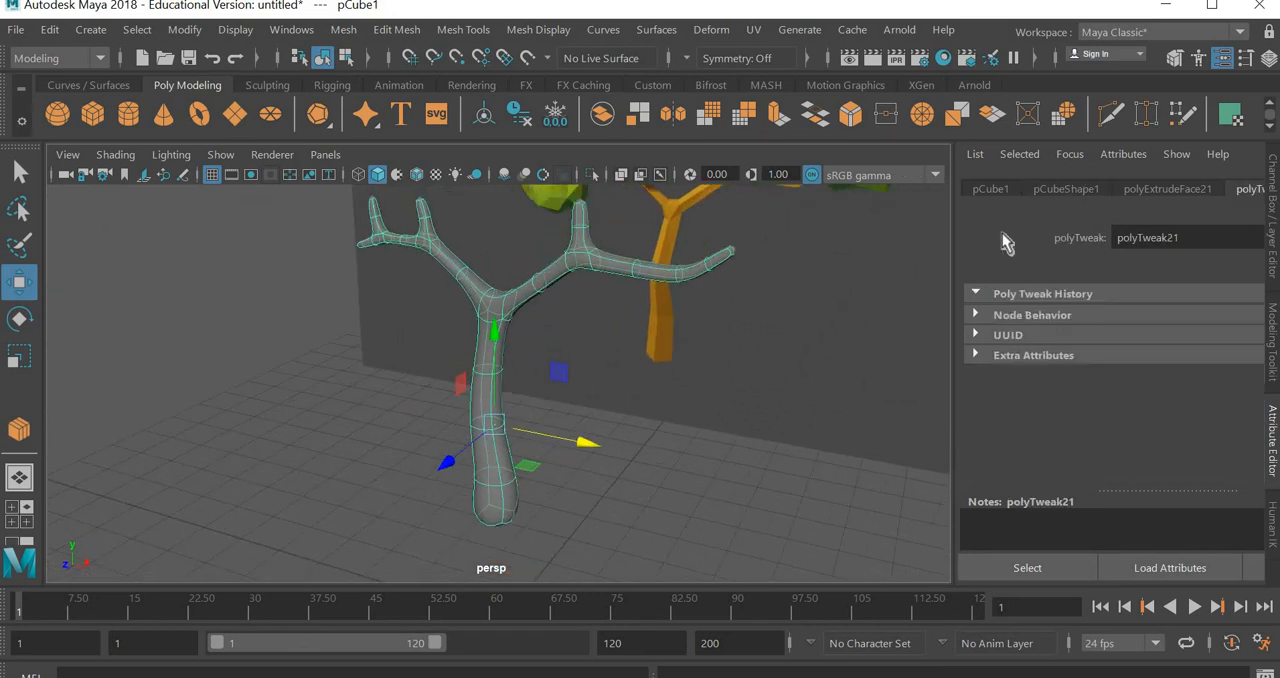
{"action": "left_click_drag", "start_coordinate": [794, 270], "coordinate": [717, 280]}
{"action": "left_click", "coordinate": [1216, 190]}
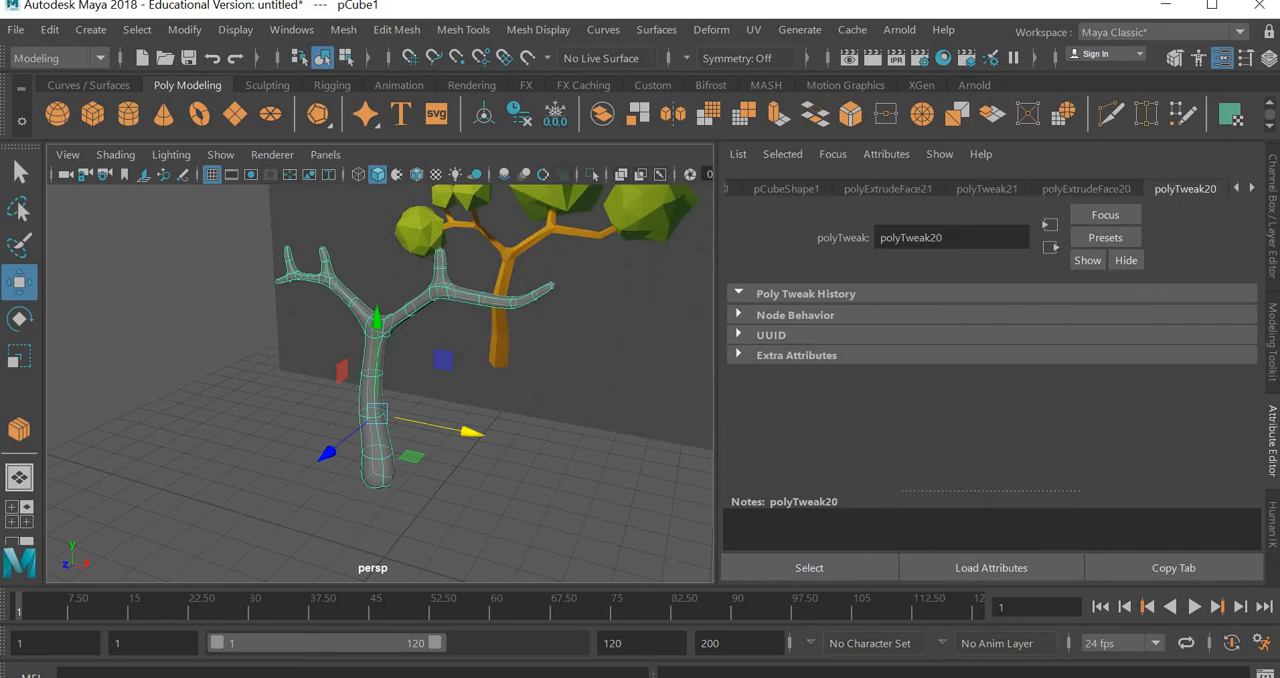
{"action": "left_click", "coordinate": [49, 30]}
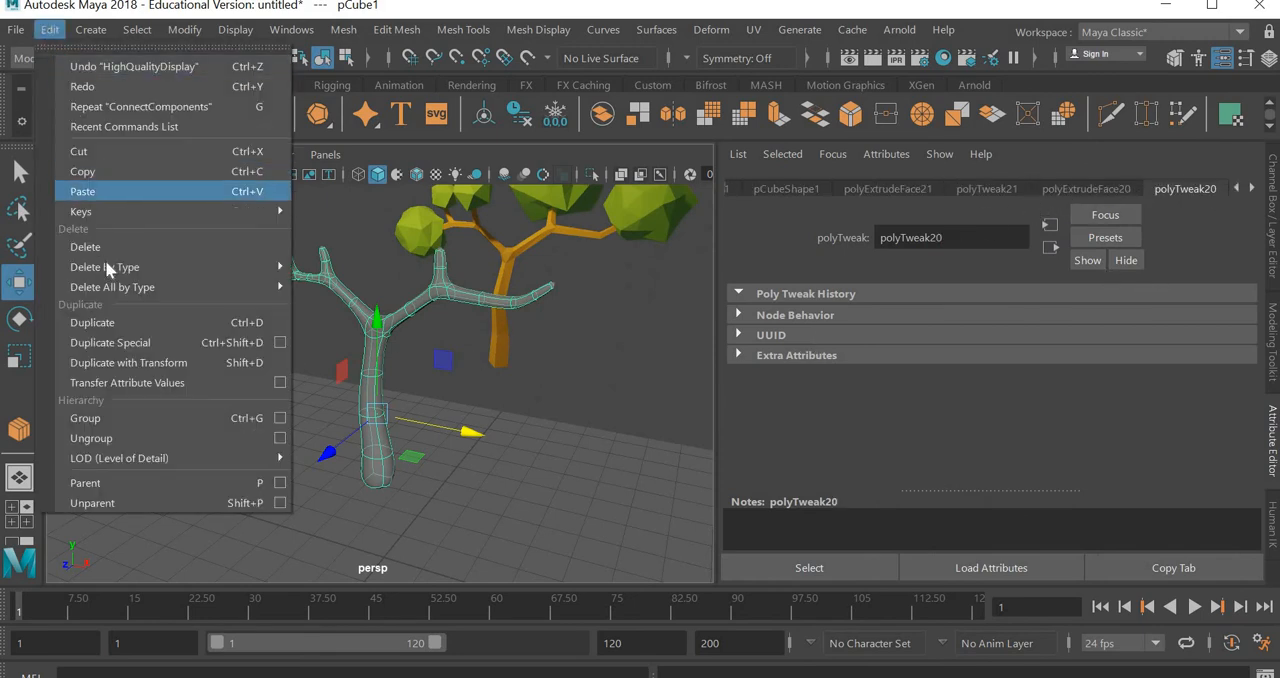
{"action": "mouse_move", "coordinate": [106, 267]}
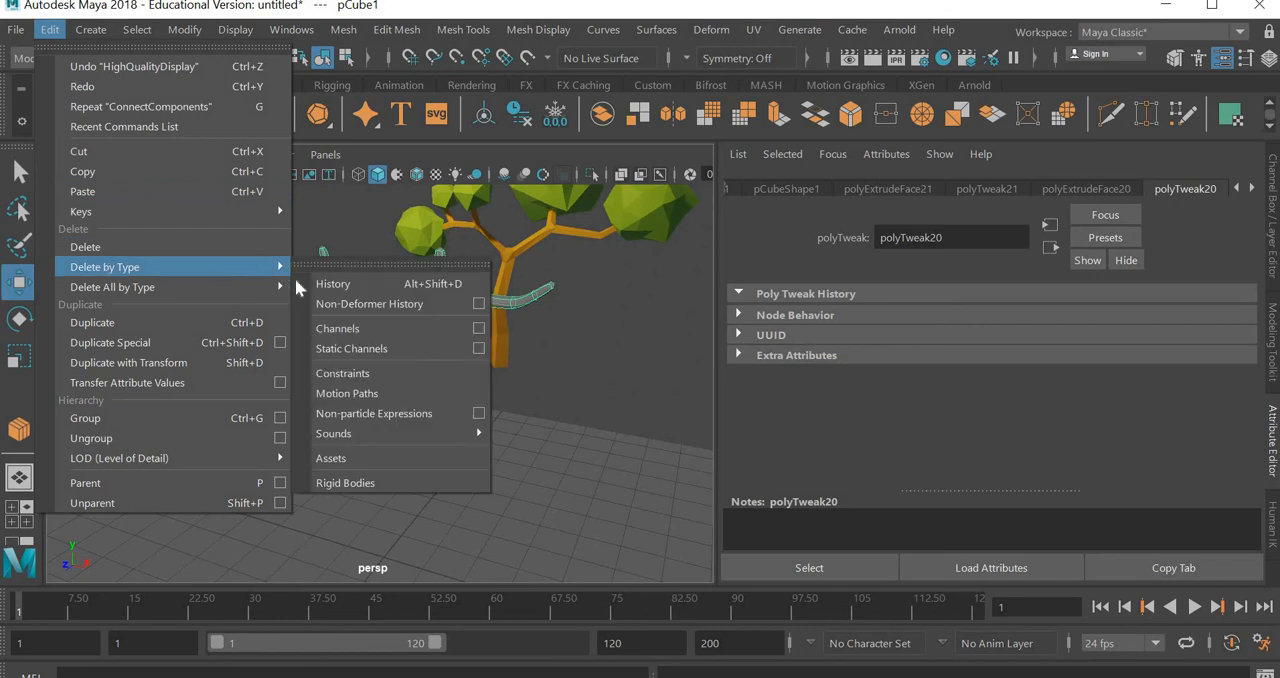
{"action": "left_click", "coordinate": [351, 285]}
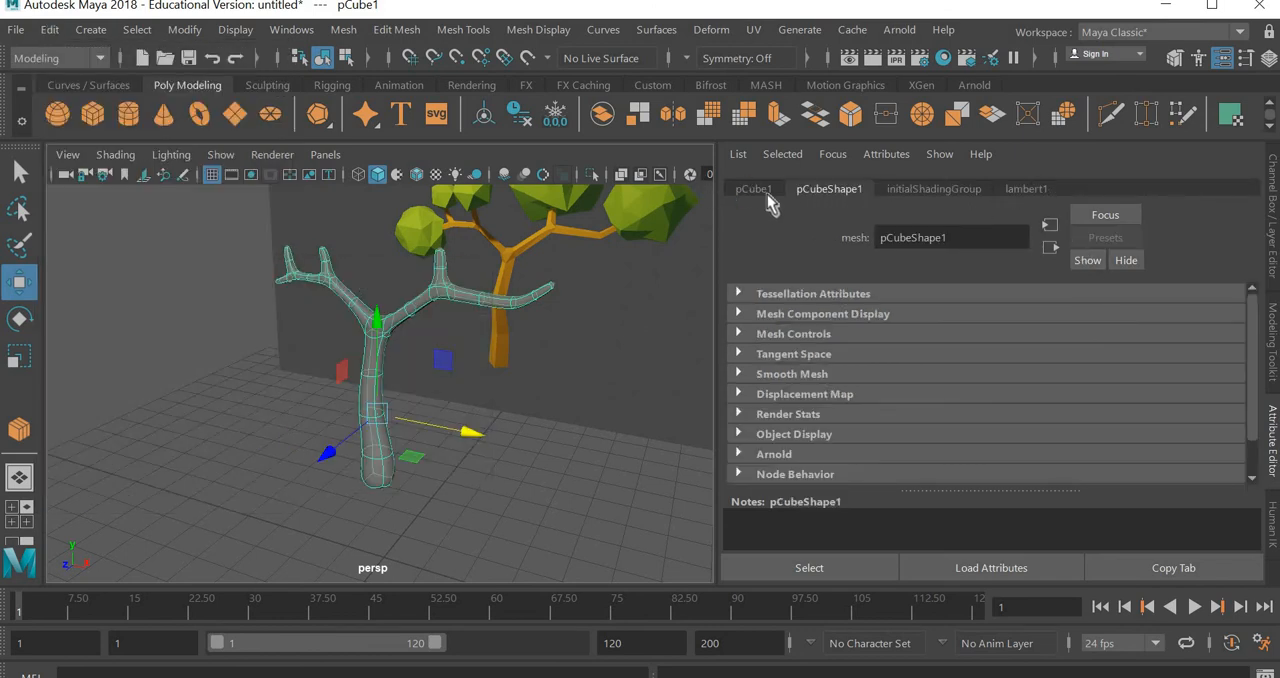
Make the tree's lambert1 material fully opaque by reducing its transparency to black
{"action": "left_click", "coordinate": [1040, 193]}
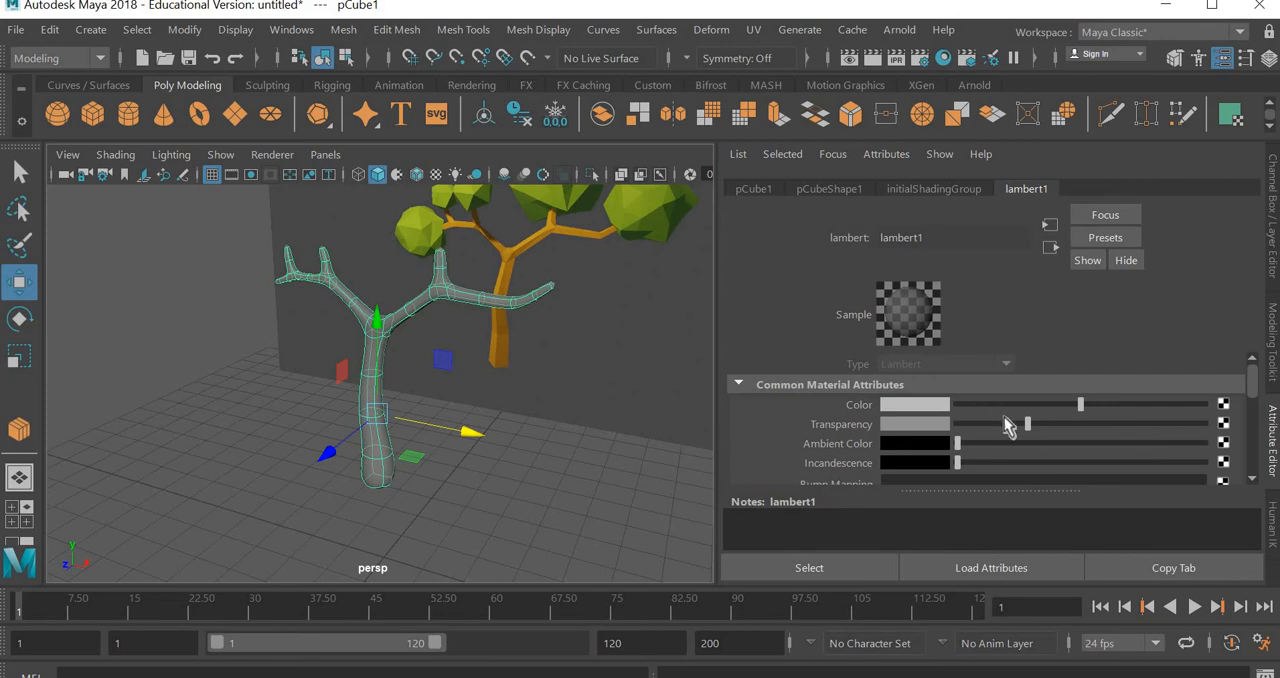
{"action": "left_click_drag", "start_coordinate": [1028, 428], "coordinate": [945, 443]}
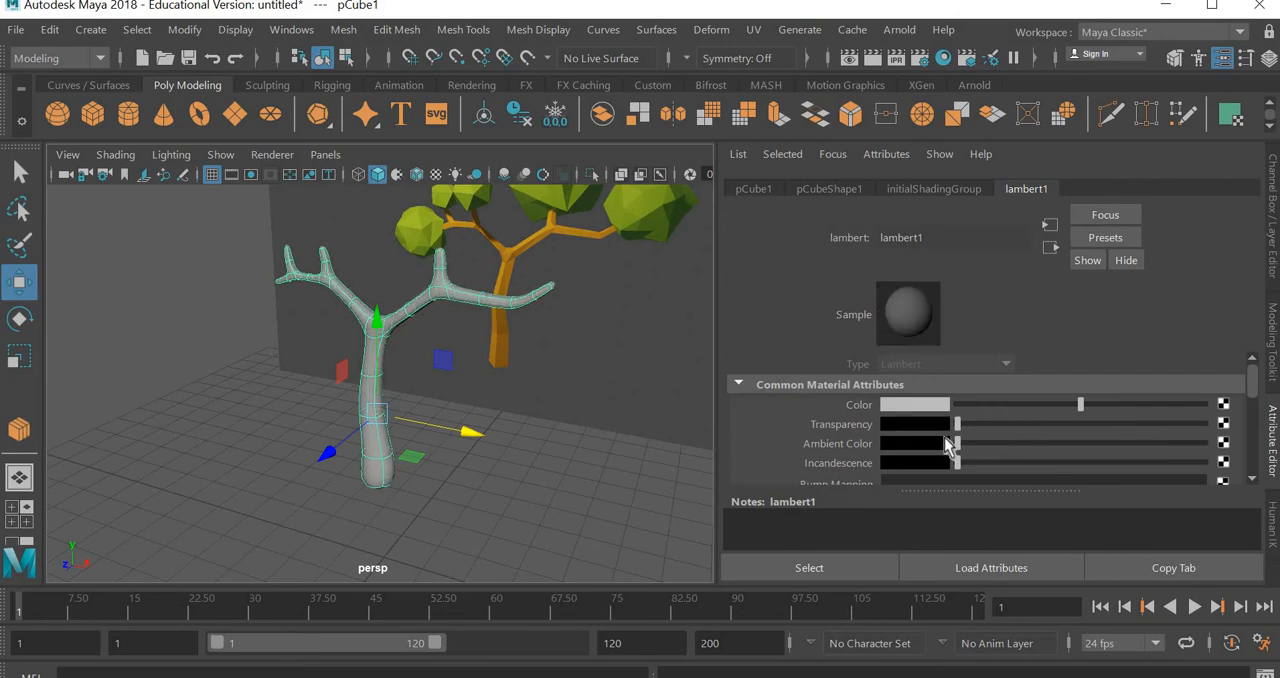
{"action": "left_click", "coordinate": [385, 483]}
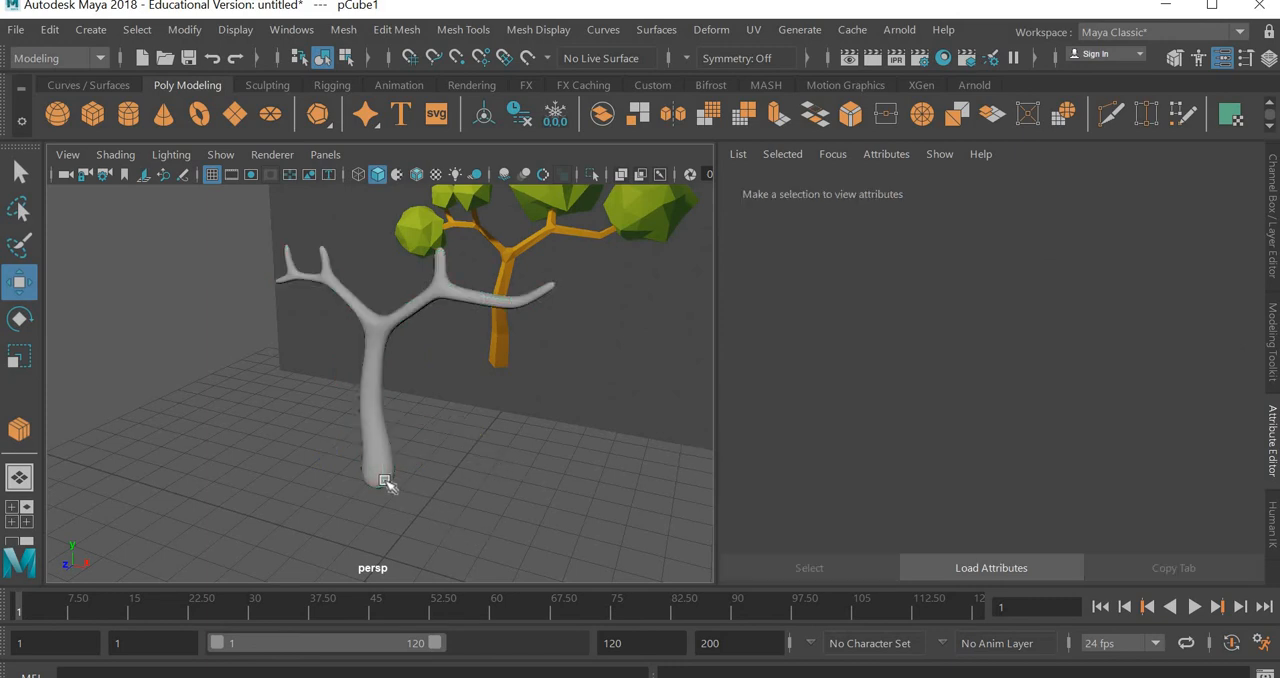
Assign a new Lambert material to the tree mesh
{"action": "left_click", "coordinate": [382, 478]}
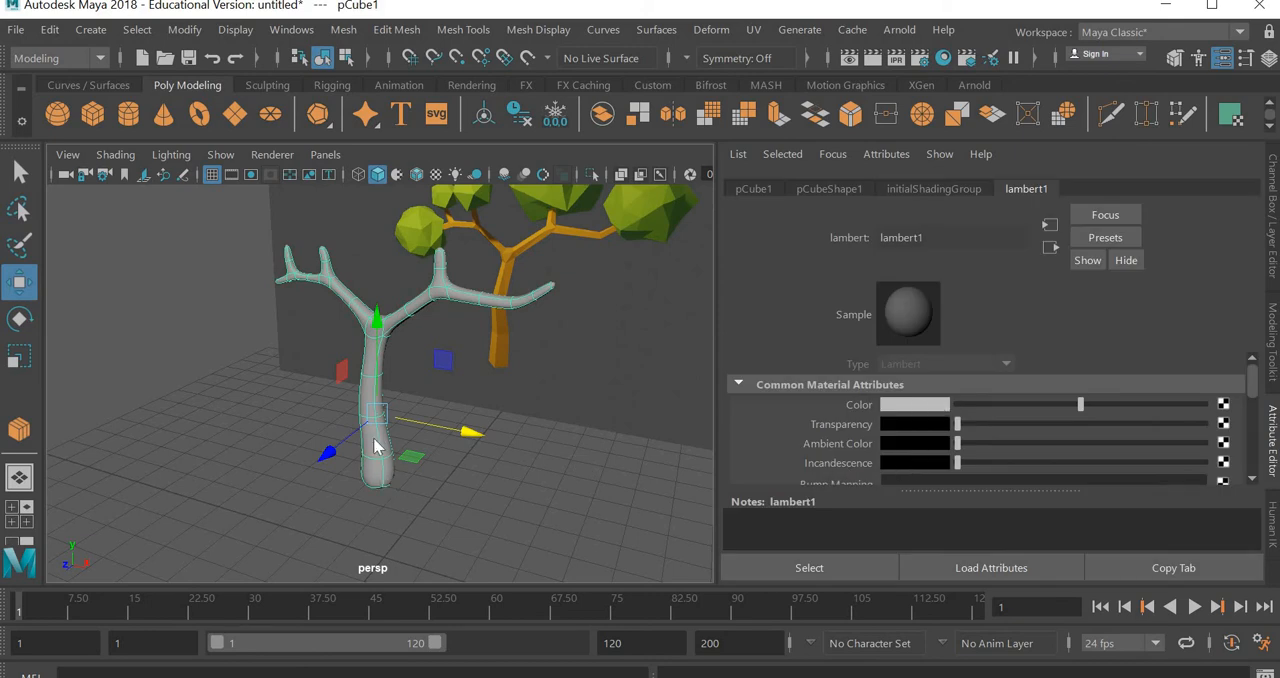
{"action": "right_click_drag", "start_coordinate": [378, 447], "coordinate": [383, 645]}
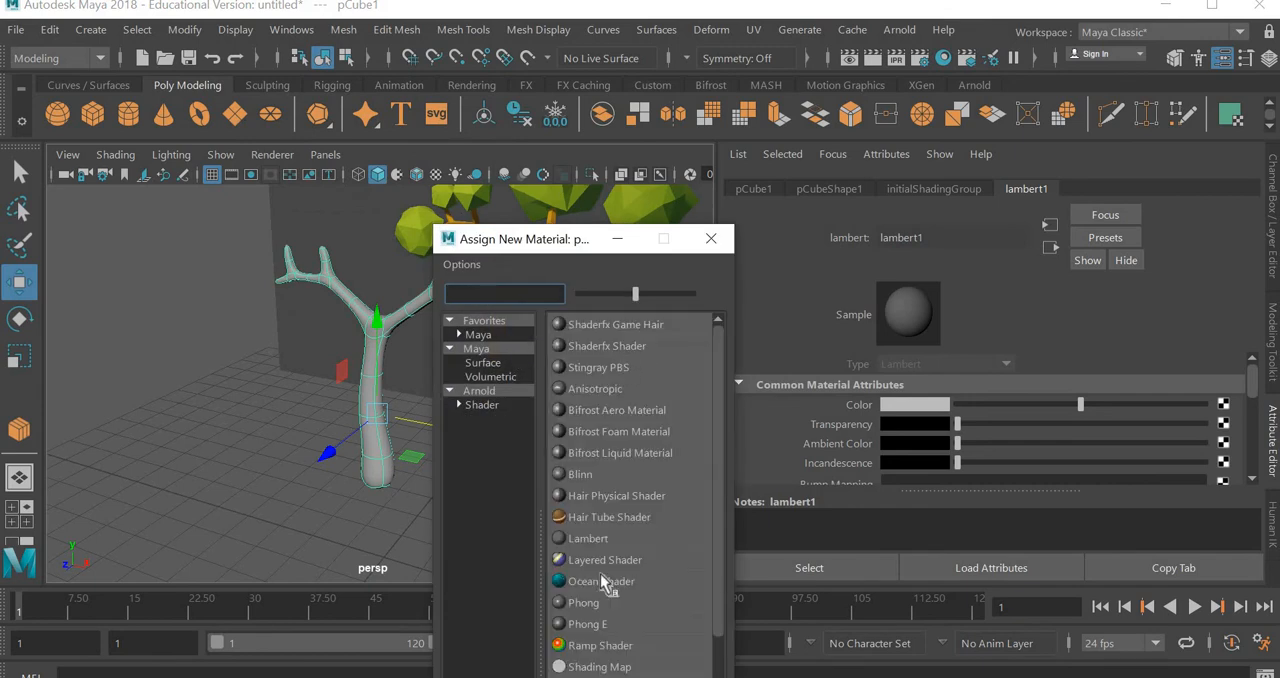
{"action": "left_click", "coordinate": [593, 541]}
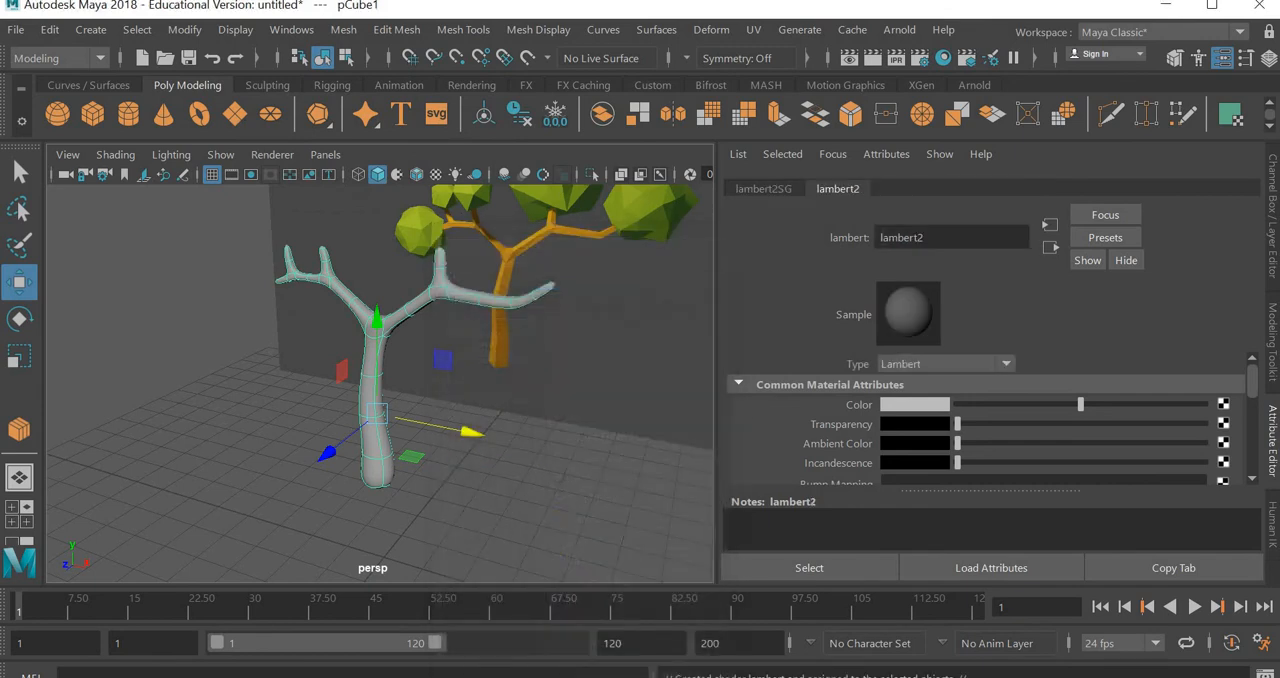
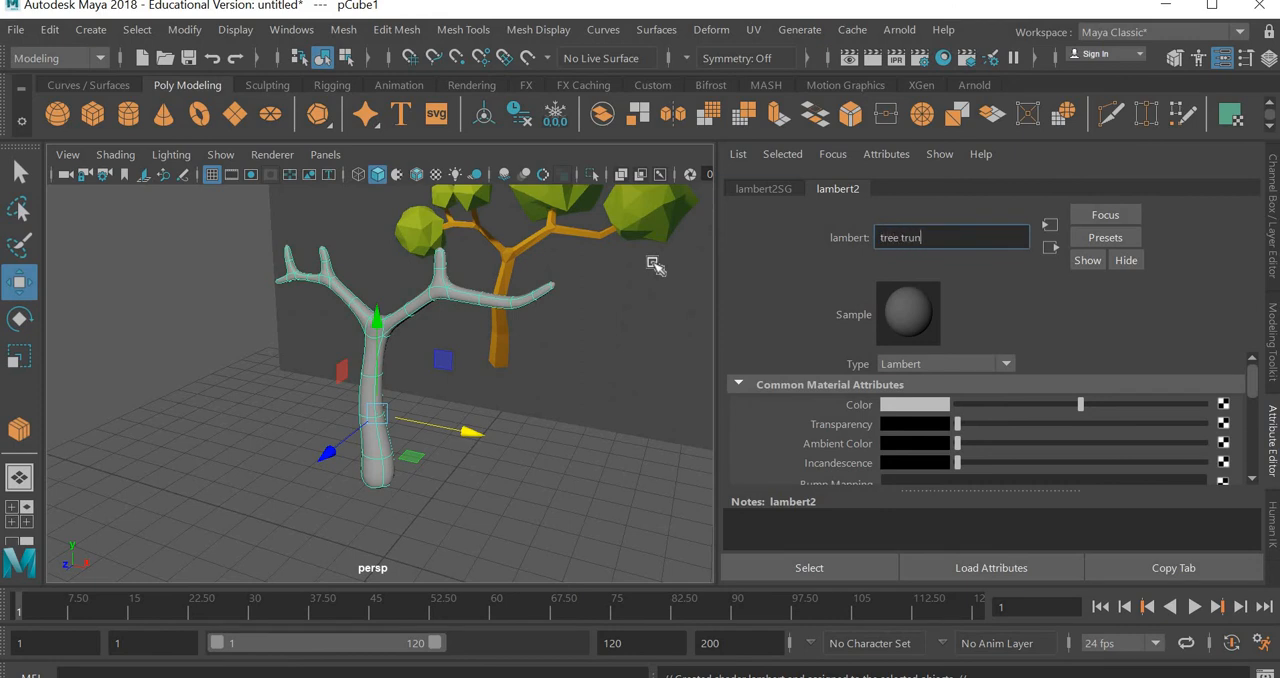
Name the new Lambert material "tree trunk" and set its colour to an orange-brown like the reference trunk
{"action": "key", "text": "Return"}
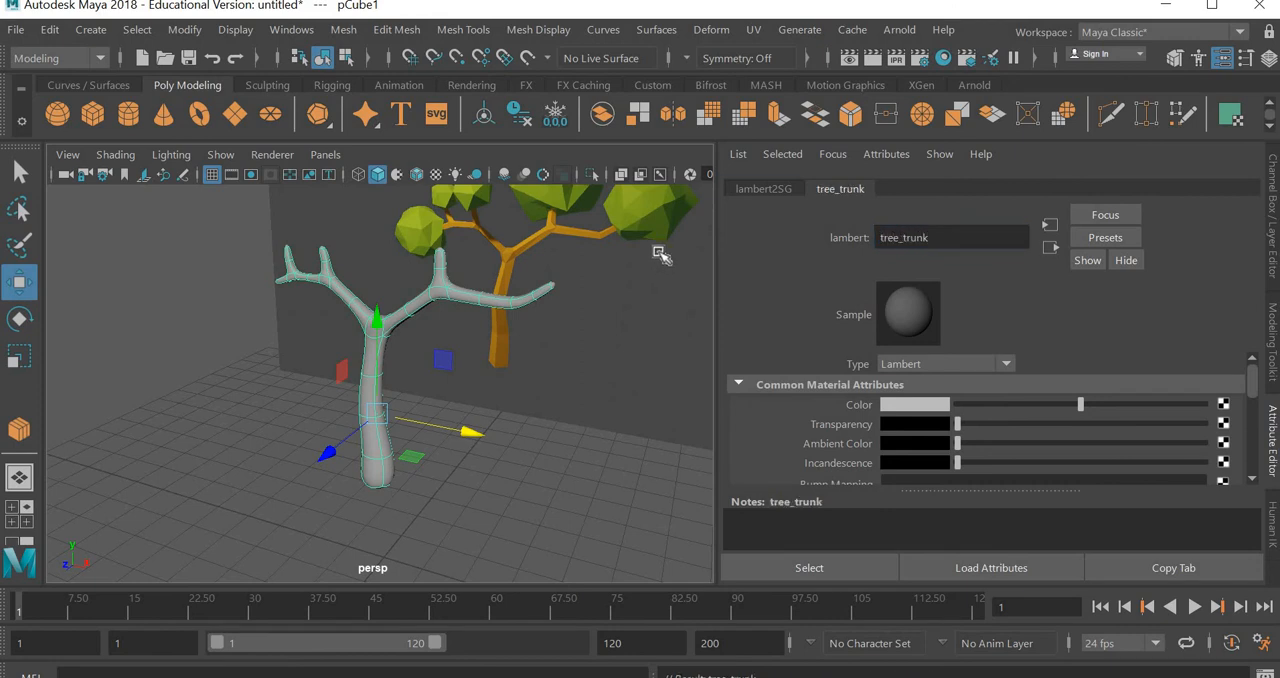
{"action": "left_click", "coordinate": [915, 405]}
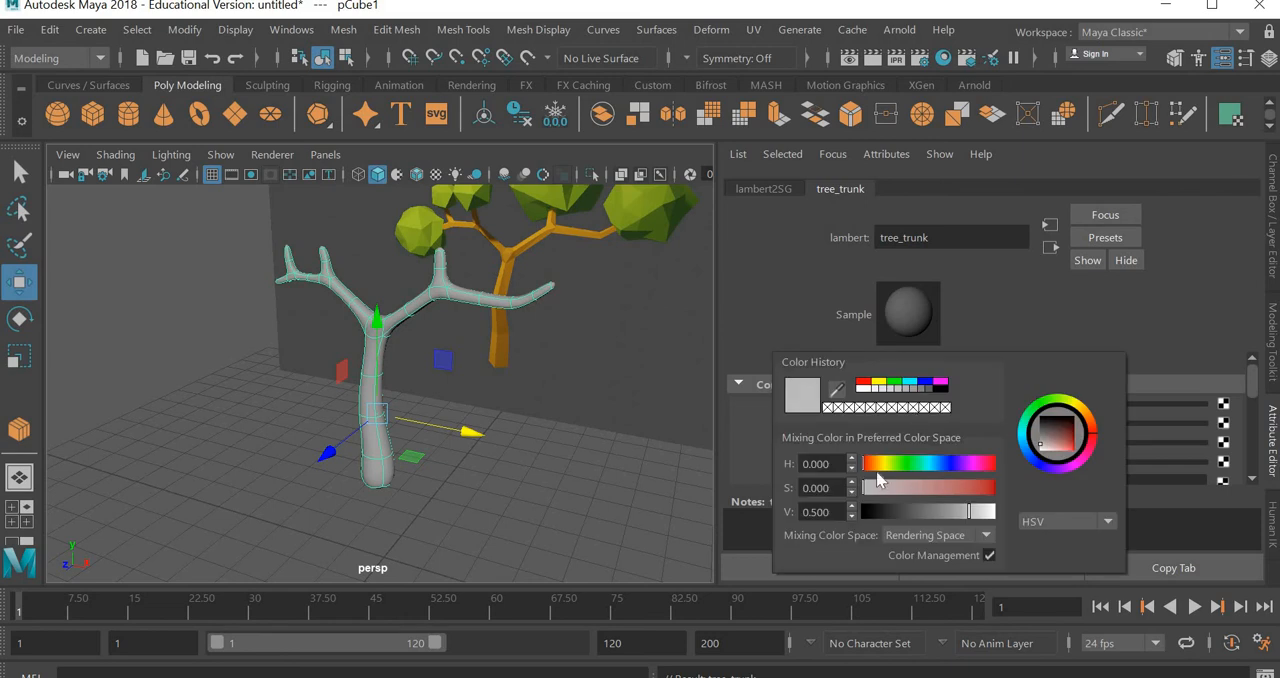
{"action": "left_click", "coordinate": [876, 466]}
{"action": "left_click", "coordinate": [975, 490]}
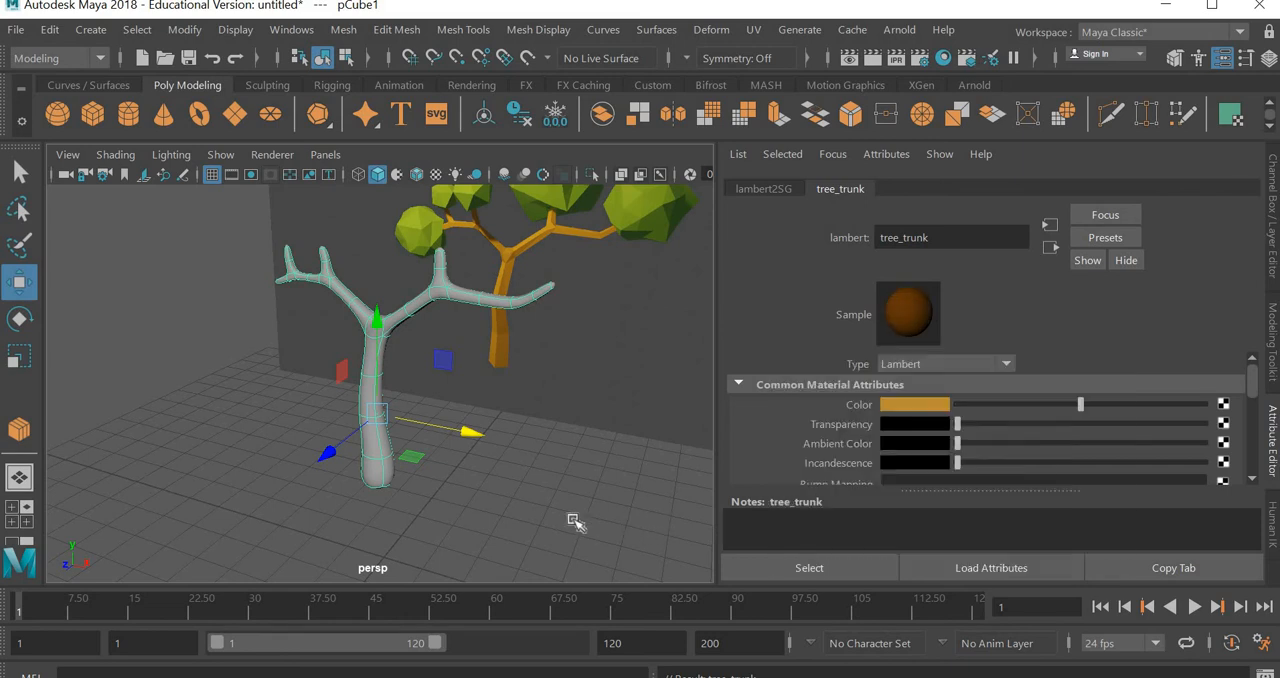
Display the tree in shaded mode with texture maps in the perspective view and deselect it to check its colour
{"action": "left_click", "coordinate": [380, 487]}
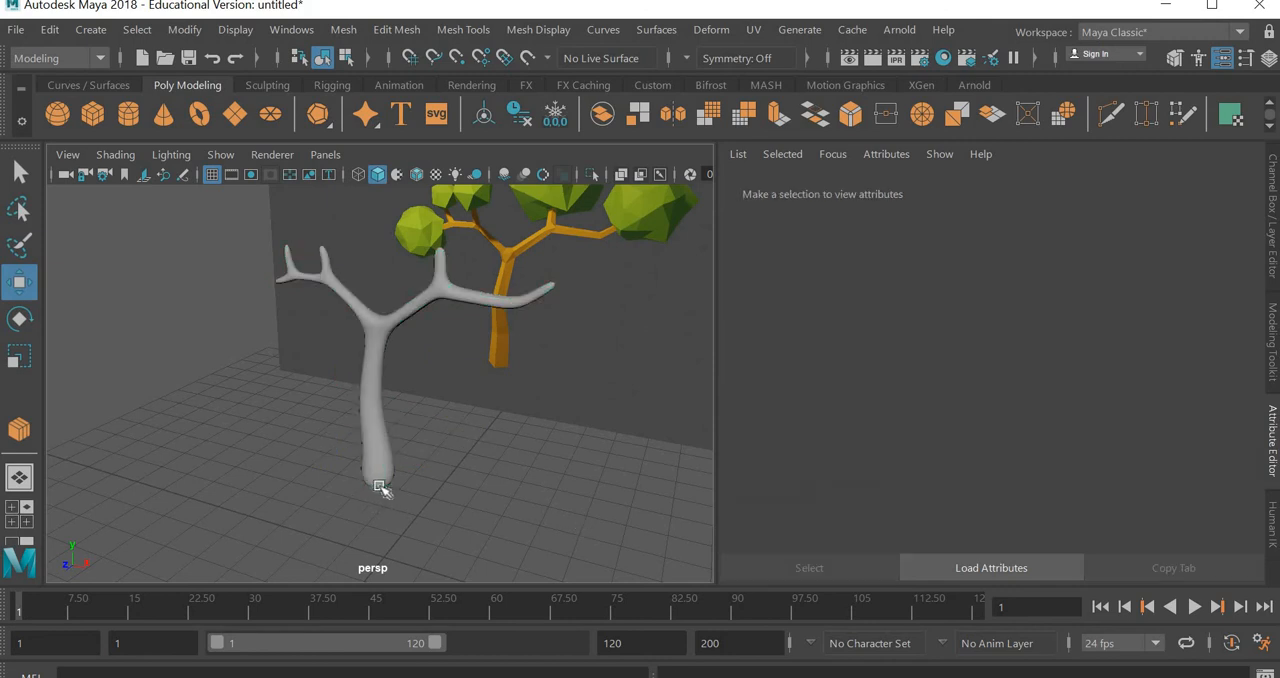
{"action": "left_click", "coordinate": [380, 487]}
{"action": "key", "text": "4"}
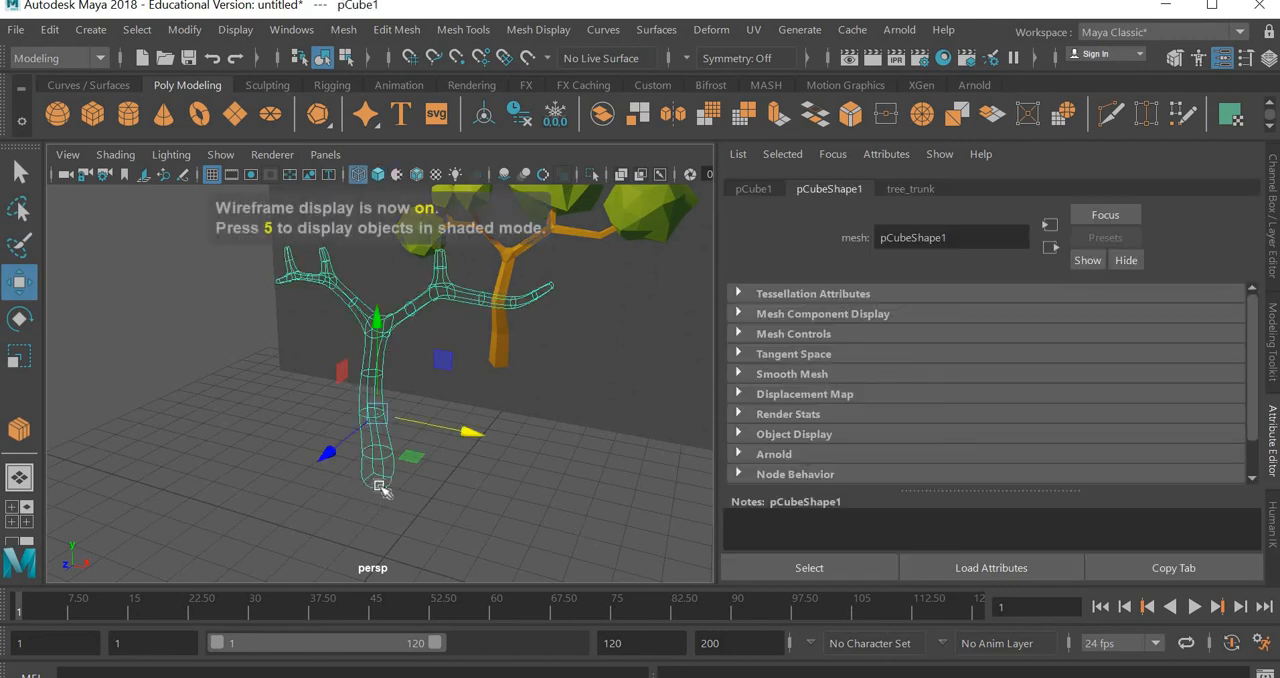
{"action": "key", "text": "5"}
{"action": "key", "text": "6"}
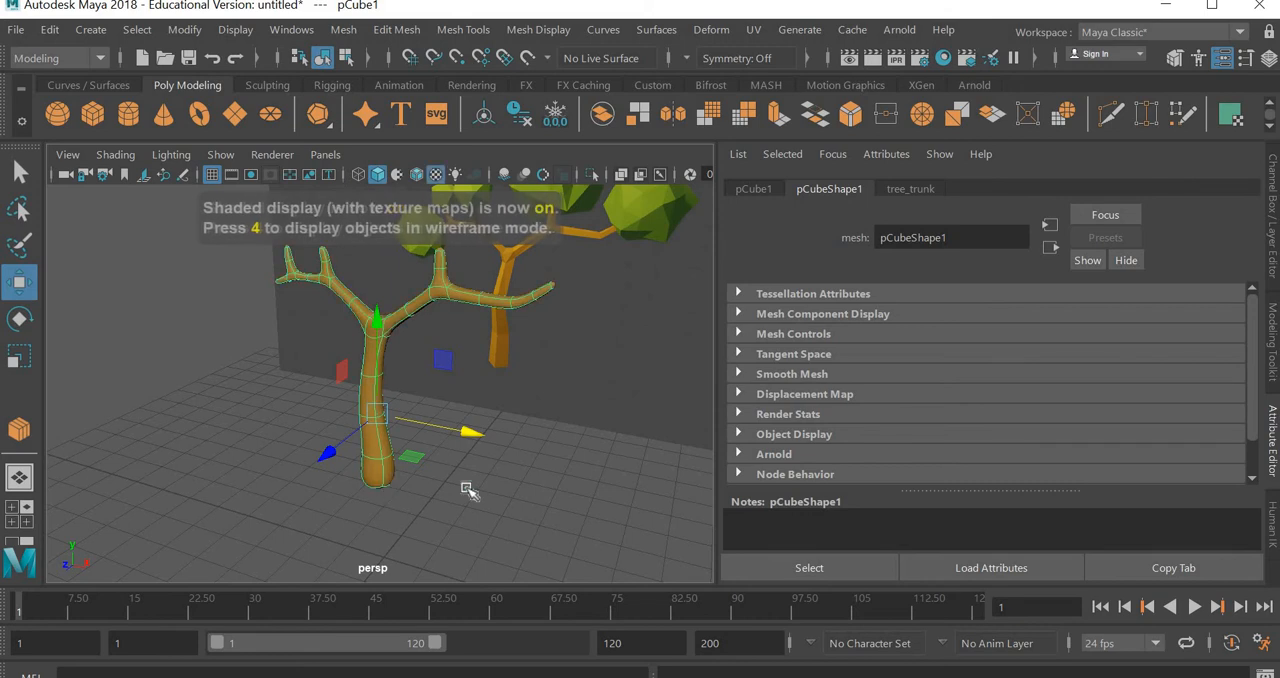
{"action": "left_click", "coordinate": [448, 490]}
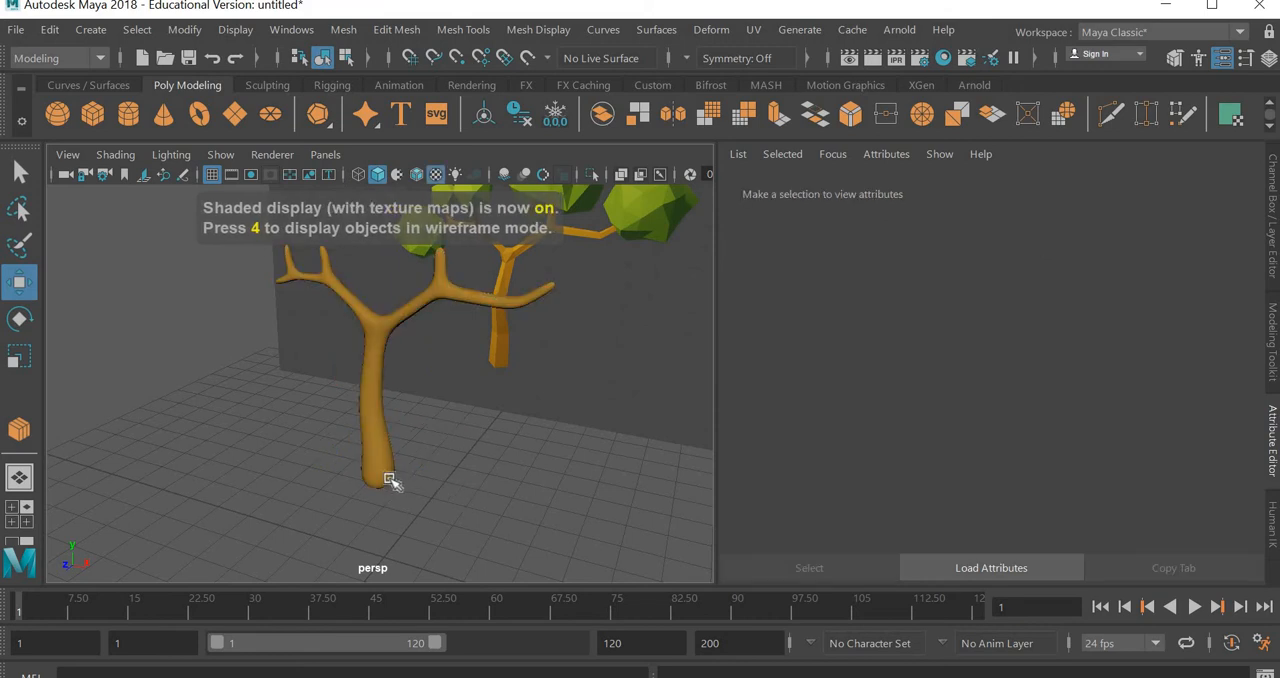
Widen the viewport and delete the bottom face of the trunk in face mode
{"action": "left_click", "coordinate": [390, 480]}
{"action": "left_click_drag", "start_coordinate": [468, 486], "coordinate": [469, 461], "text": "alt"}
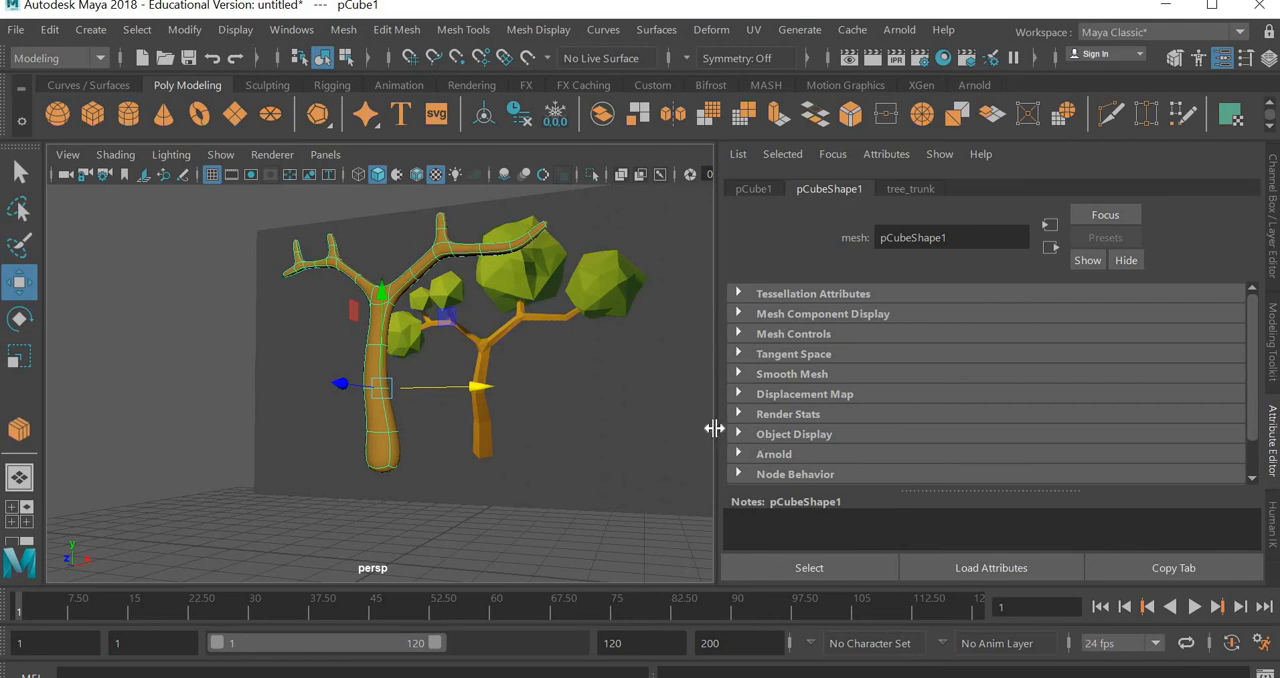
{"action": "left_click_drag", "start_coordinate": [717, 422], "coordinate": [1234, 422]}
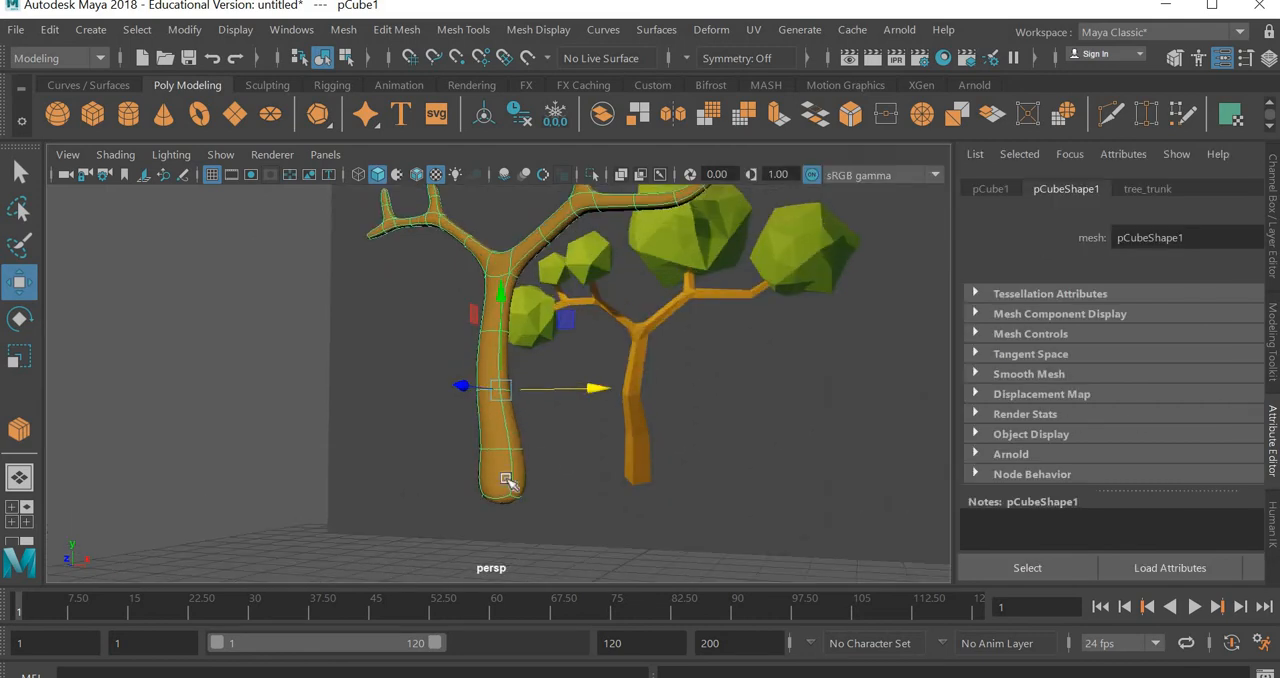
{"action": "left_click_drag", "start_coordinate": [506, 449], "coordinate": [513, 415], "text": "alt"}
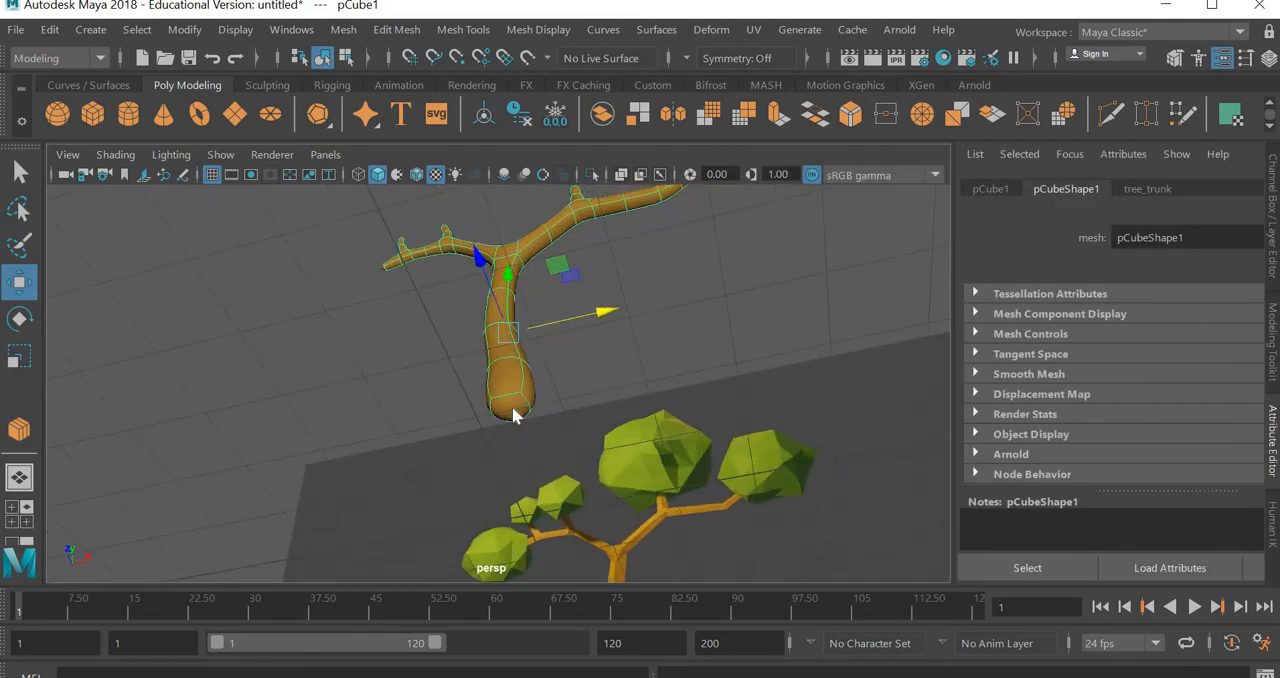
{"action": "right_click_drag", "start_coordinate": [512, 407], "coordinate": [512, 192]}
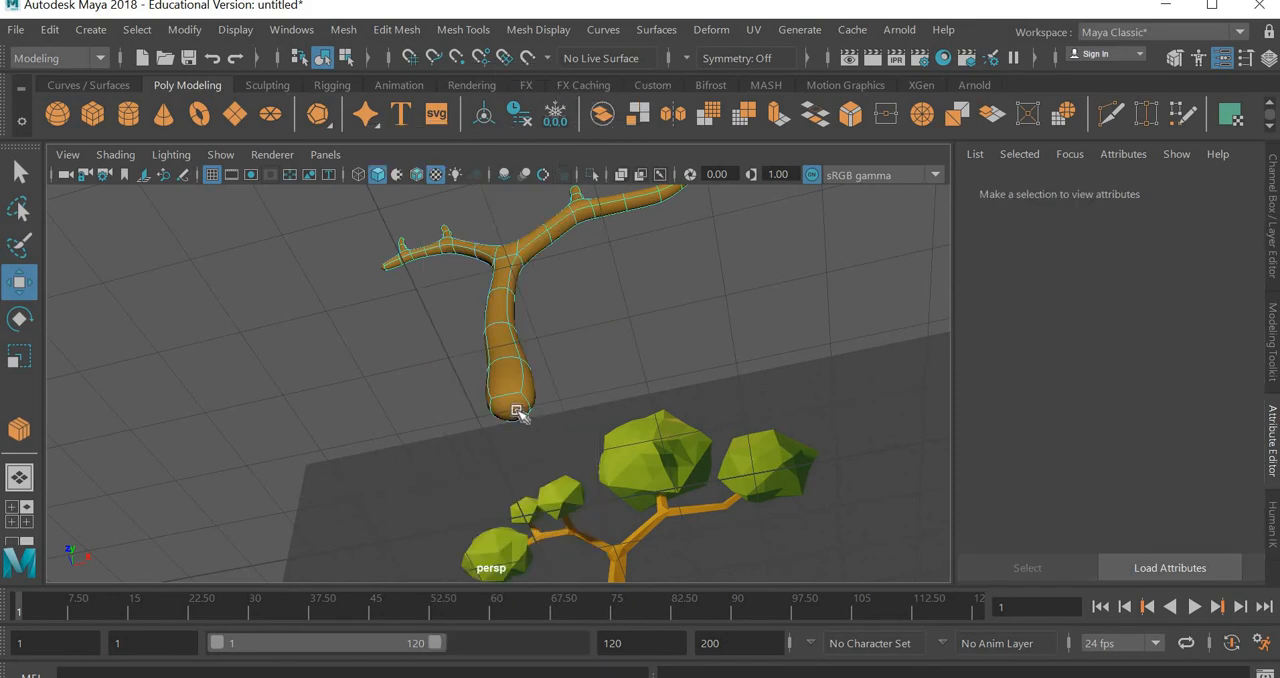
{"action": "left_click", "coordinate": [524, 428]}
{"action": "key", "text": "Delete"}
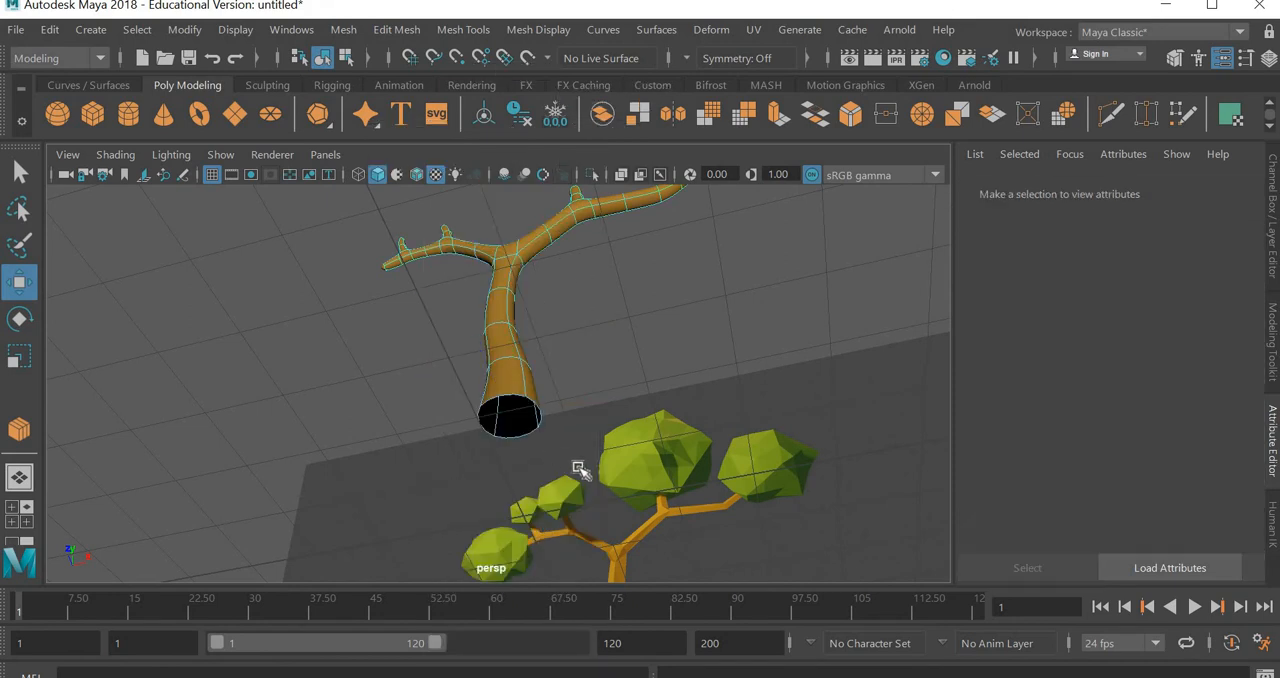
Extrude the end face of the long right branch a short distance outward to square off its rounded tip
{"action": "left_click_drag", "start_coordinate": [586, 509], "coordinate": [640, 460], "text": "alt"}
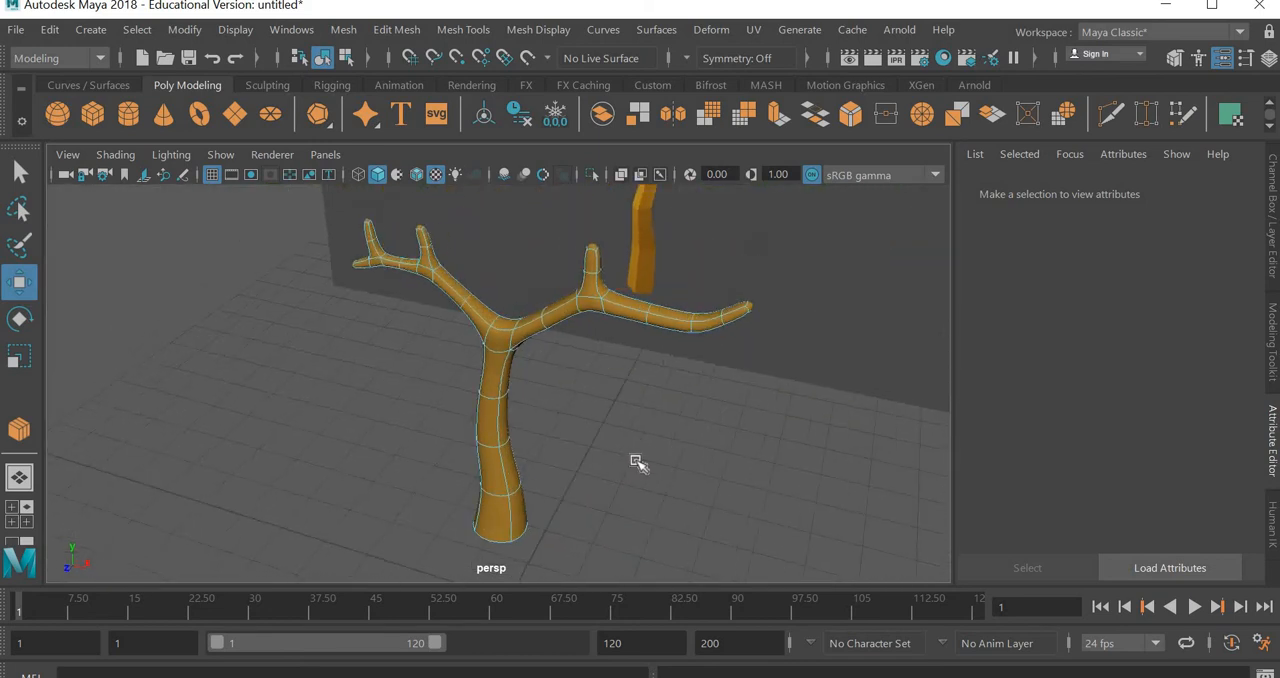
{"action": "scroll", "coordinate": [594, 409], "scroll_direction": "up", "scroll_amount": 3}
{"action": "scroll", "coordinate": [690, 400], "scroll_direction": "up", "scroll_amount": 2}
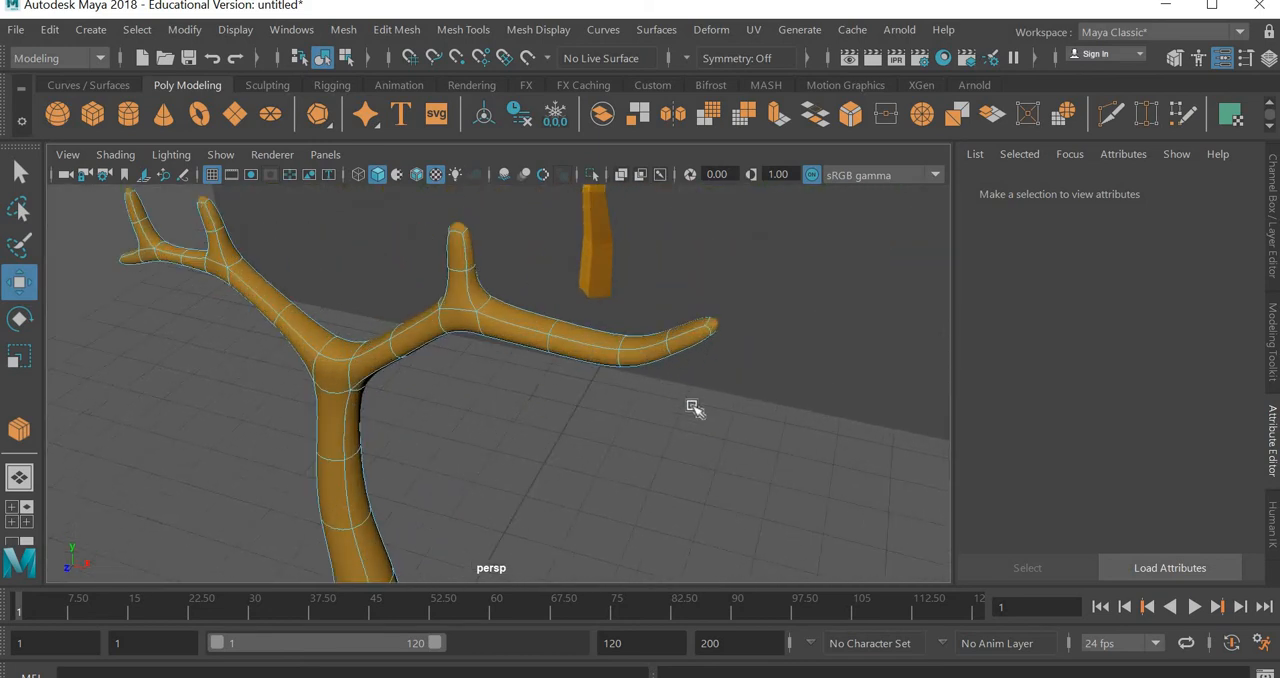
{"action": "scroll", "coordinate": [646, 452], "scroll_direction": "up", "scroll_amount": 1}
{"action": "scroll", "coordinate": [663, 446], "scroll_direction": "up", "scroll_amount": 2}
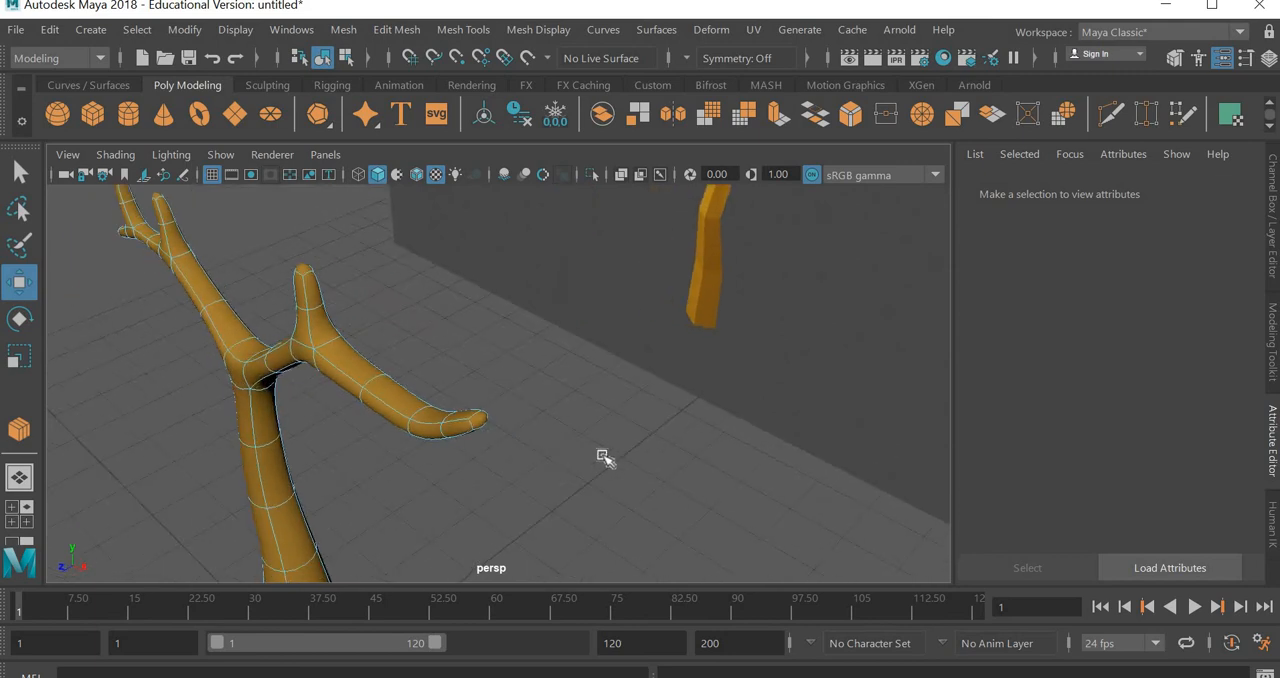
{"action": "scroll", "coordinate": [603, 458], "scroll_direction": "up", "scroll_amount": 1}
{"action": "left_click_drag", "start_coordinate": [508, 491], "coordinate": [530, 361], "text": "alt"}
{"action": "left_click", "coordinate": [527, 358]}
{"action": "left_click_drag", "start_coordinate": [594, 441], "coordinate": [686, 358], "text": "alt"}
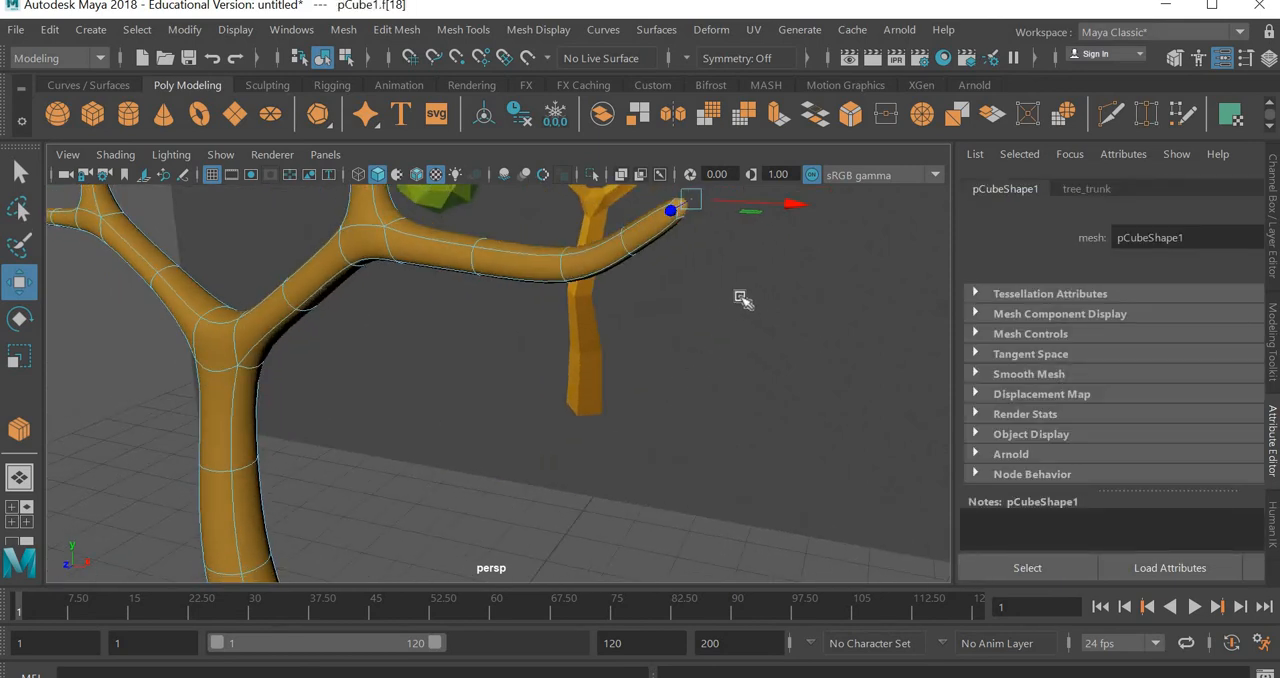
{"action": "scroll", "coordinate": [678, 366], "scroll_direction": "down", "scroll_amount": 5}
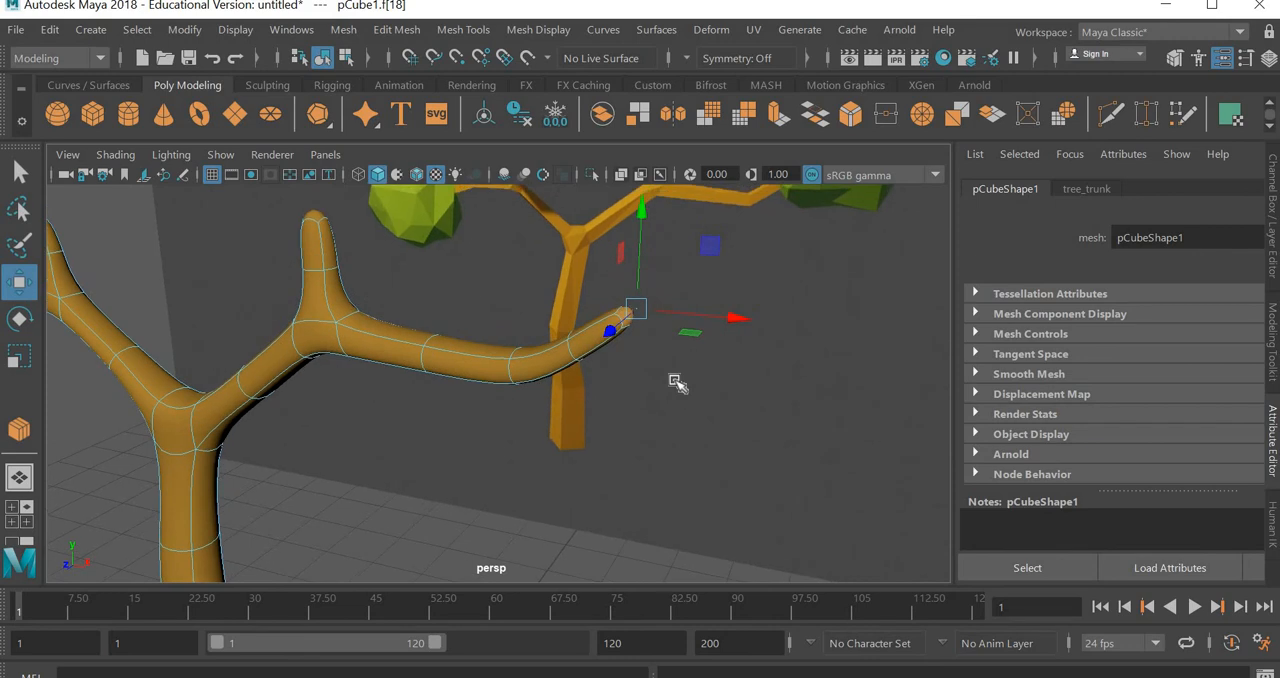
{"action": "left_click_drag", "start_coordinate": [711, 247], "coordinate": [716, 257], "text": "shift"}
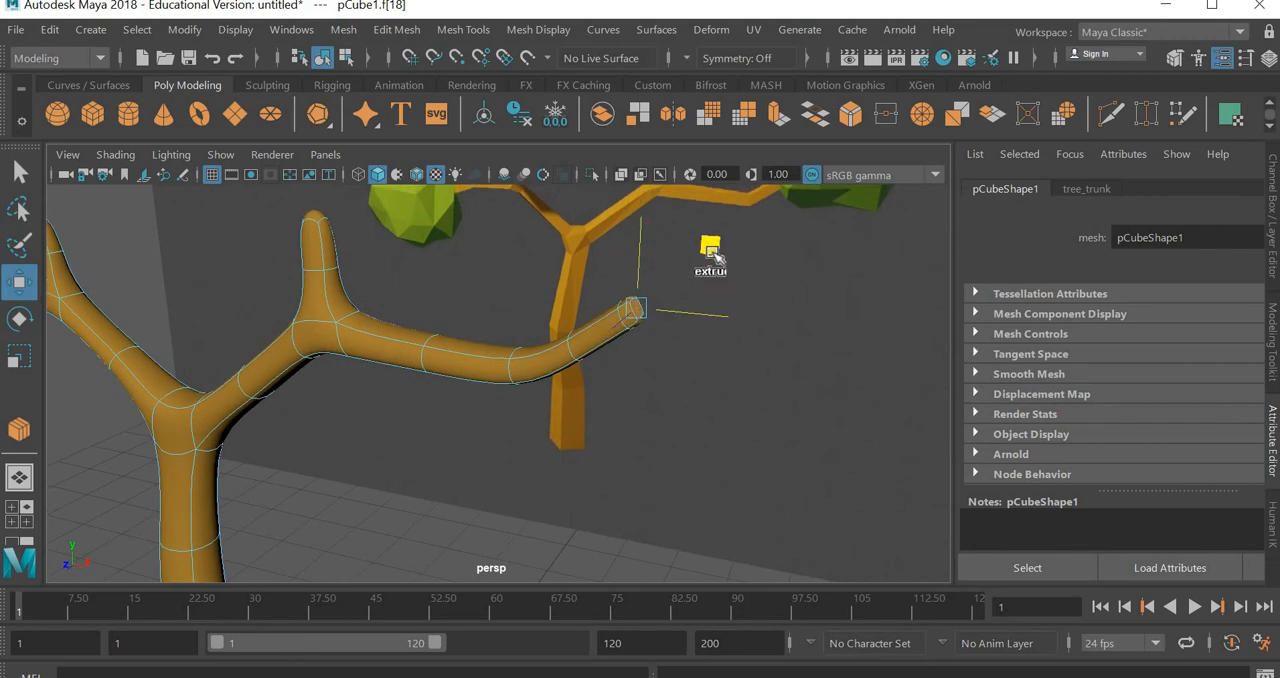
Extrude the tip faces of the right branch's upright twig and the left branch's inner upright twig slightly upward
{"action": "left_click", "coordinate": [320, 208]}
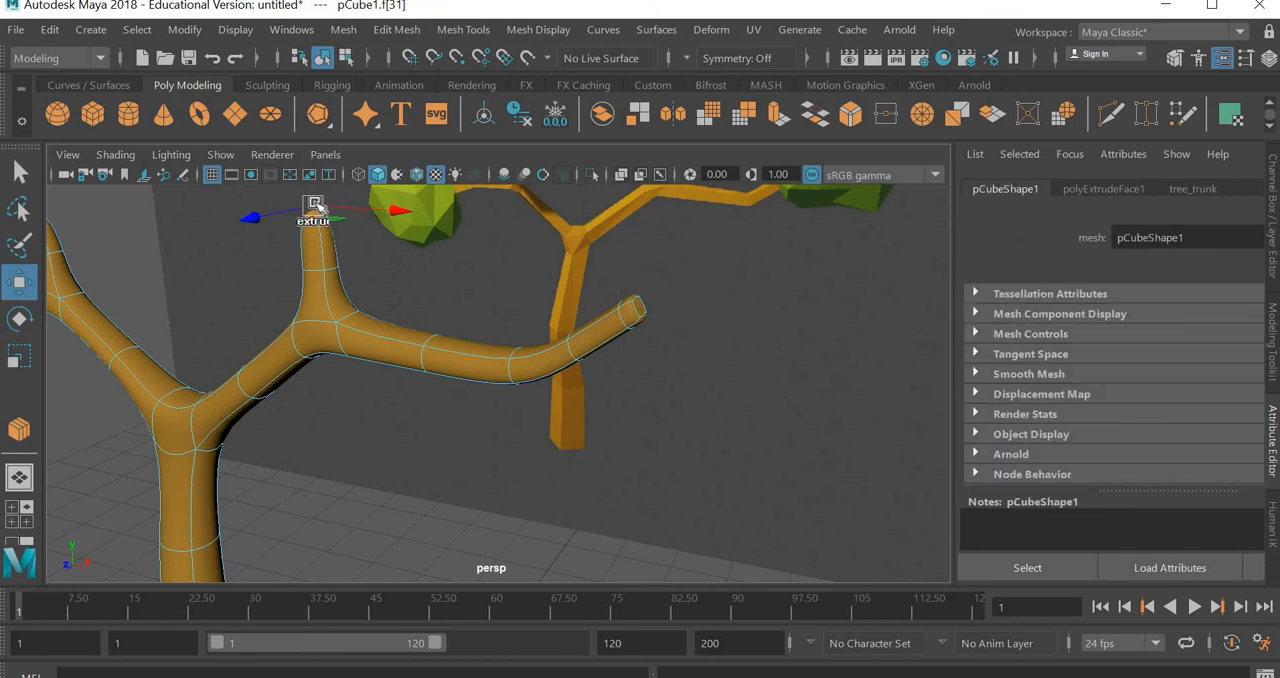
{"action": "key", "text": "ctrl+e"}
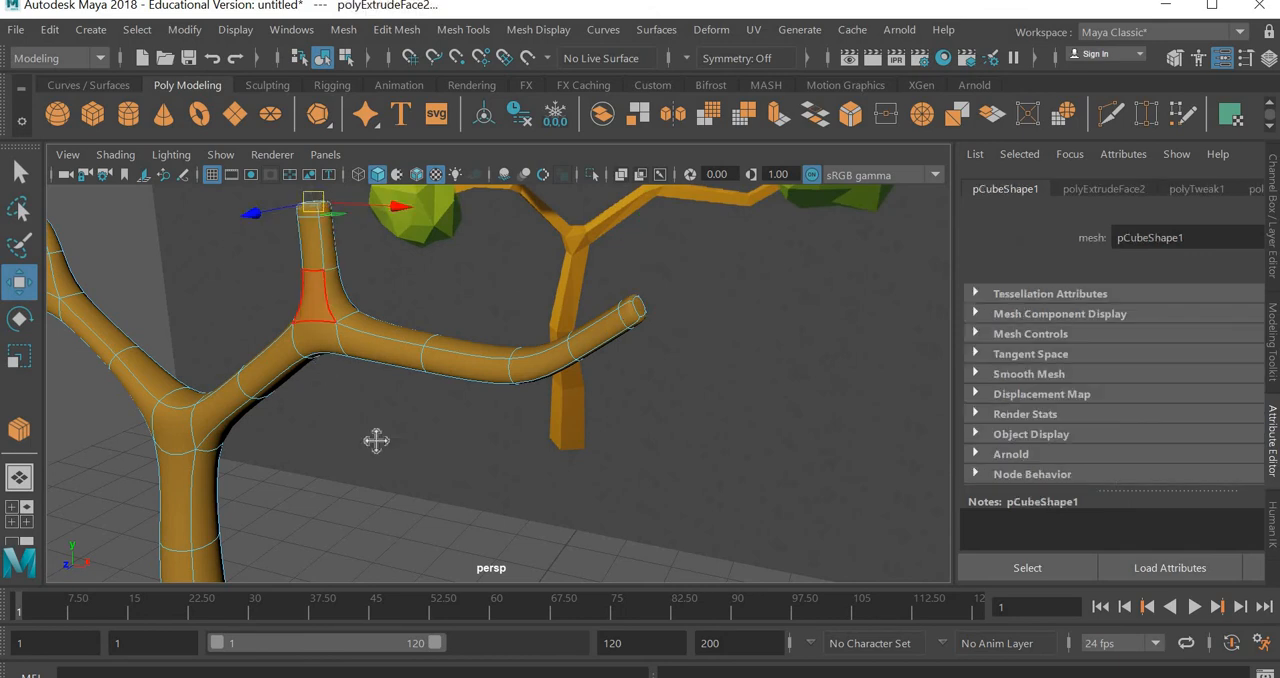
{"action": "left_click_drag", "start_coordinate": [374, 437], "coordinate": [549, 444], "text": "alt"}
{"action": "scroll", "coordinate": [549, 444], "scroll_direction": "up", "scroll_amount": 1}
{"action": "scroll", "coordinate": [545, 383], "scroll_direction": "up", "scroll_amount": 3}
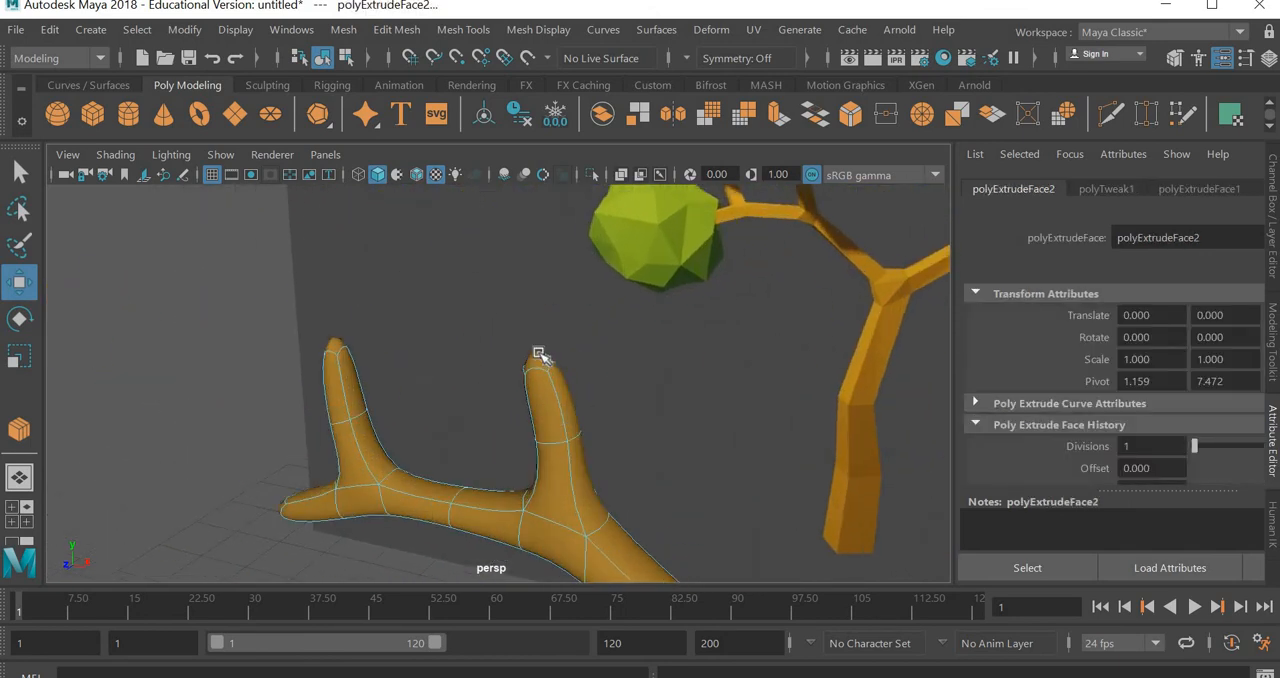
{"action": "left_click", "coordinate": [560, 356]}
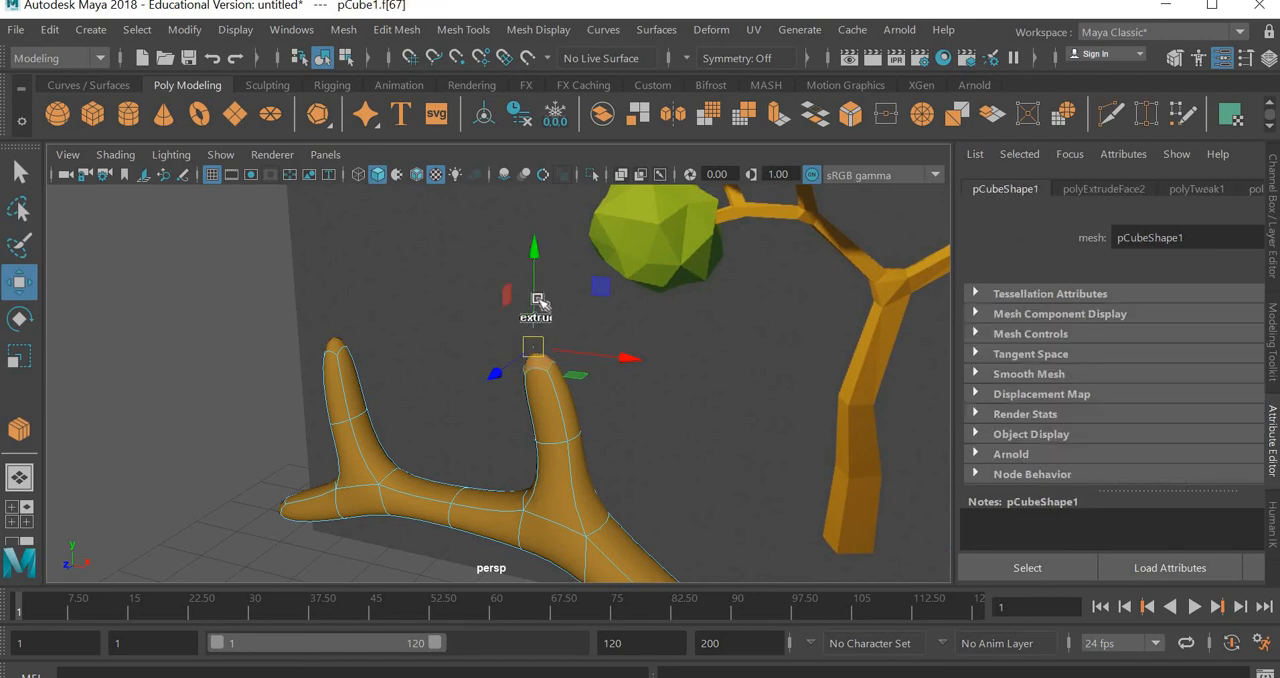
{"action": "key", "text": "ctrl+e"}
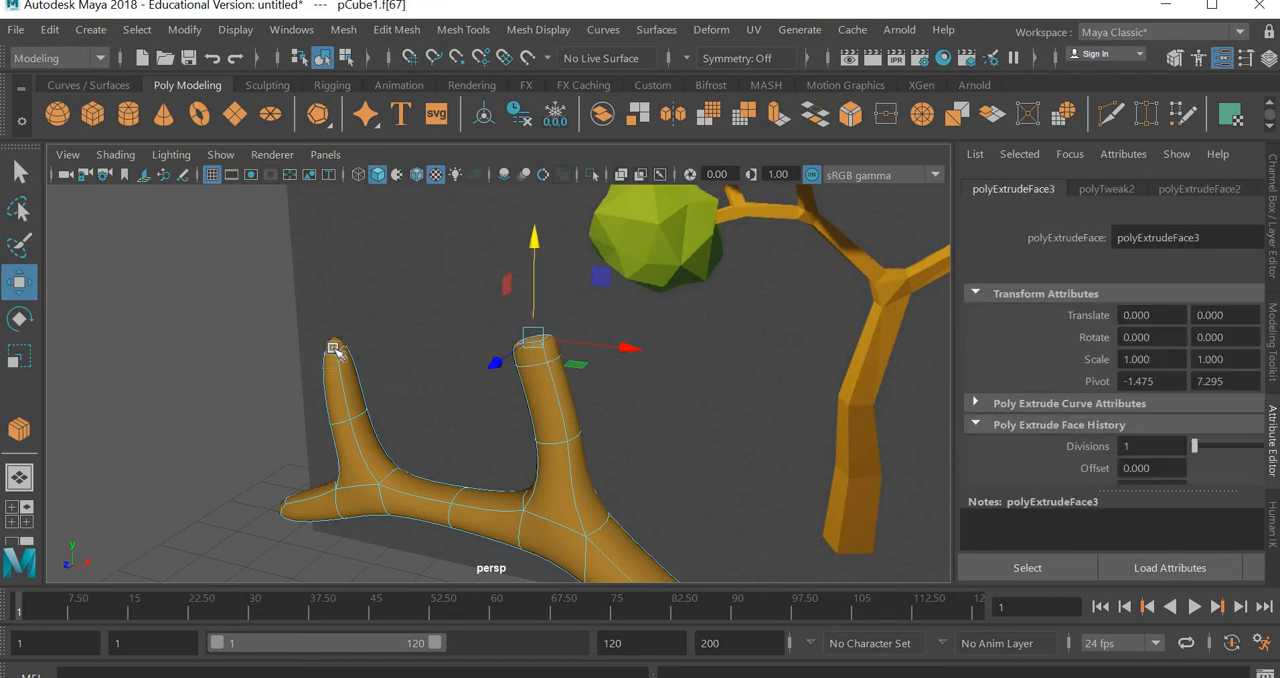
Delete the end faces of the outer upright twig and the lowest tip on the left branch
{"action": "left_click", "coordinate": [337, 347]}
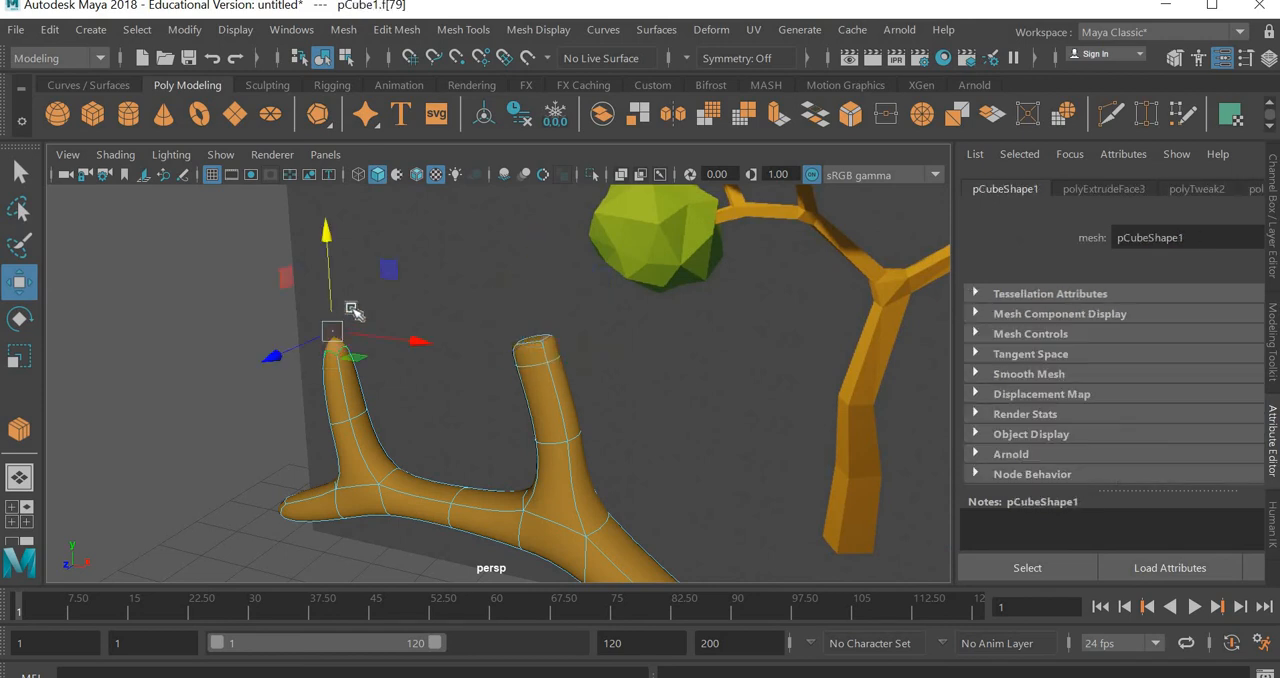
{"action": "left_click", "coordinate": [225, 400]}
{"action": "key", "text": "ctrl+z"}
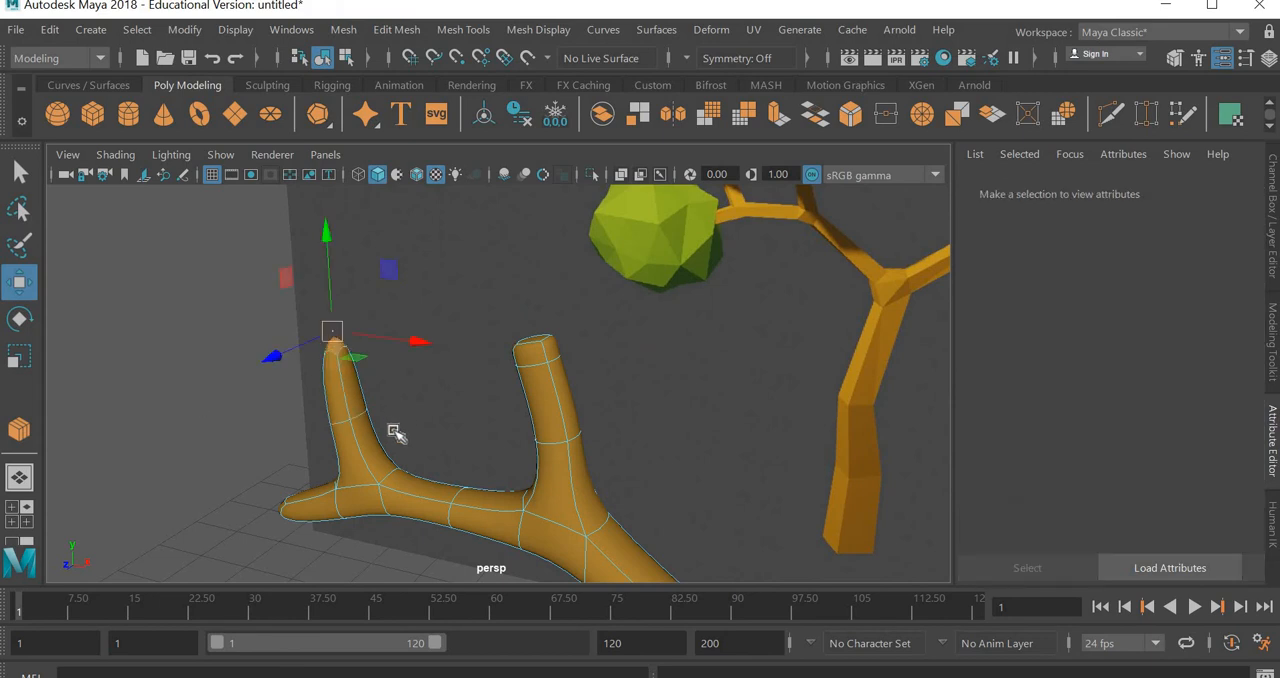
{"action": "key", "text": "Delete"}
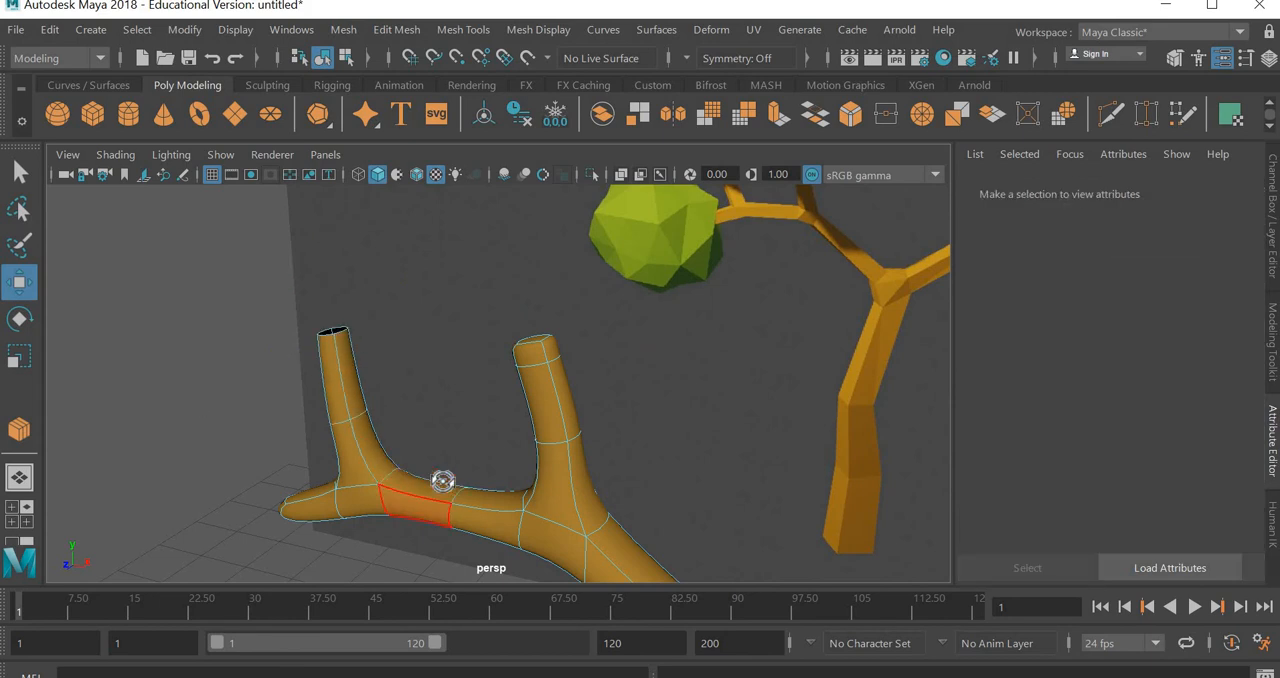
{"action": "left_click_drag", "start_coordinate": [443, 480], "coordinate": [456, 485], "text": "alt"}
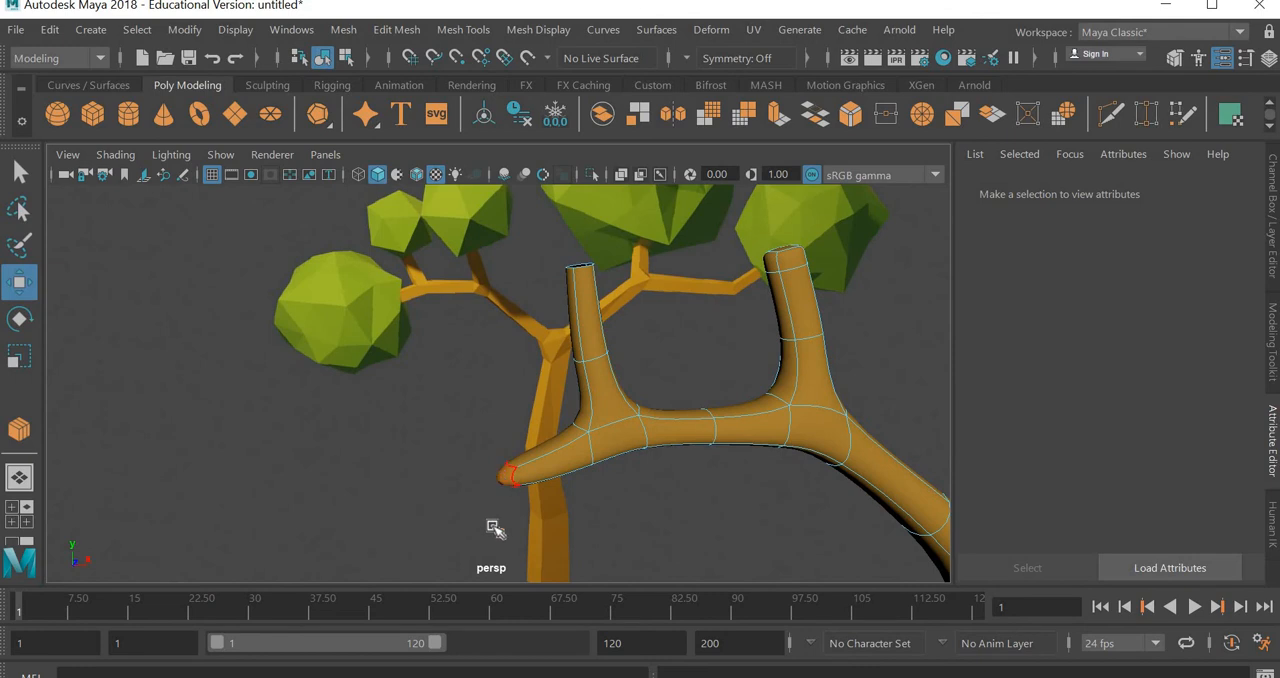
{"action": "left_click", "coordinate": [495, 528]}
{"action": "key", "text": "Delete"}
Return the tree to object mode, deselect it and inspect its smoothed shape against the reference image
{"action": "left_click_drag", "start_coordinate": [600, 481], "coordinate": [660, 438], "text": "alt"}
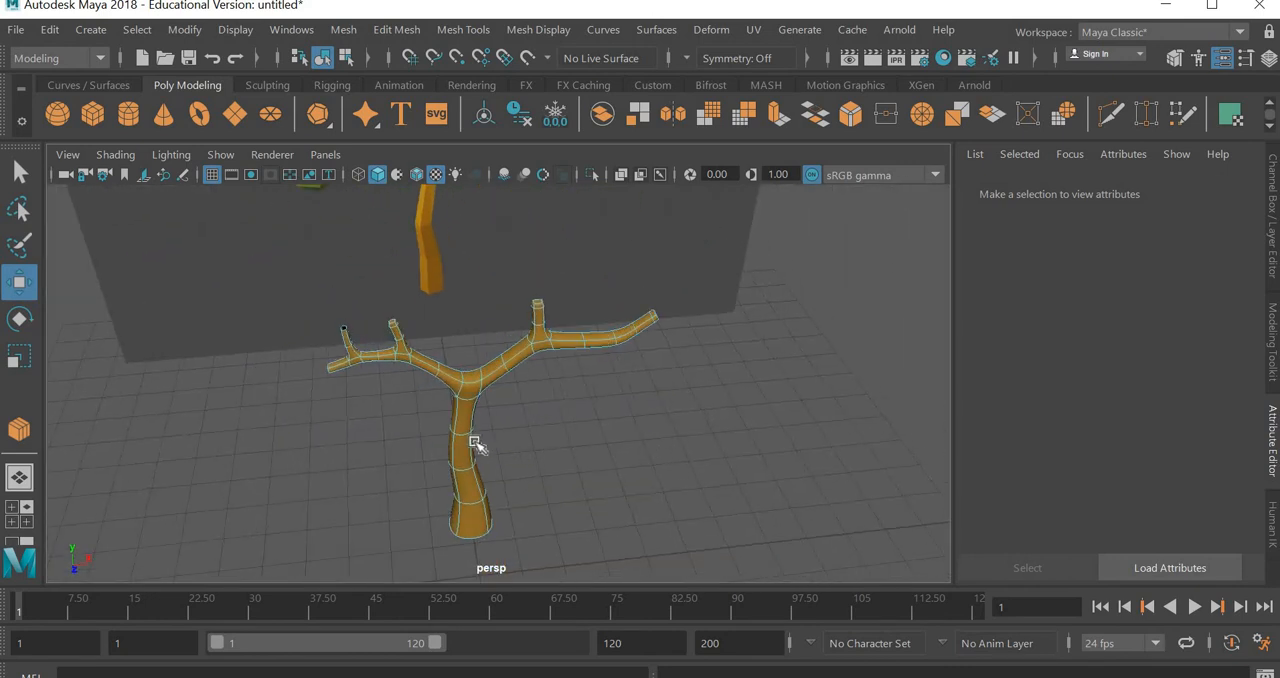
{"action": "right_click_drag", "start_coordinate": [473, 440], "coordinate": [565, 100]}
{"action": "left_click", "coordinate": [657, 486]}
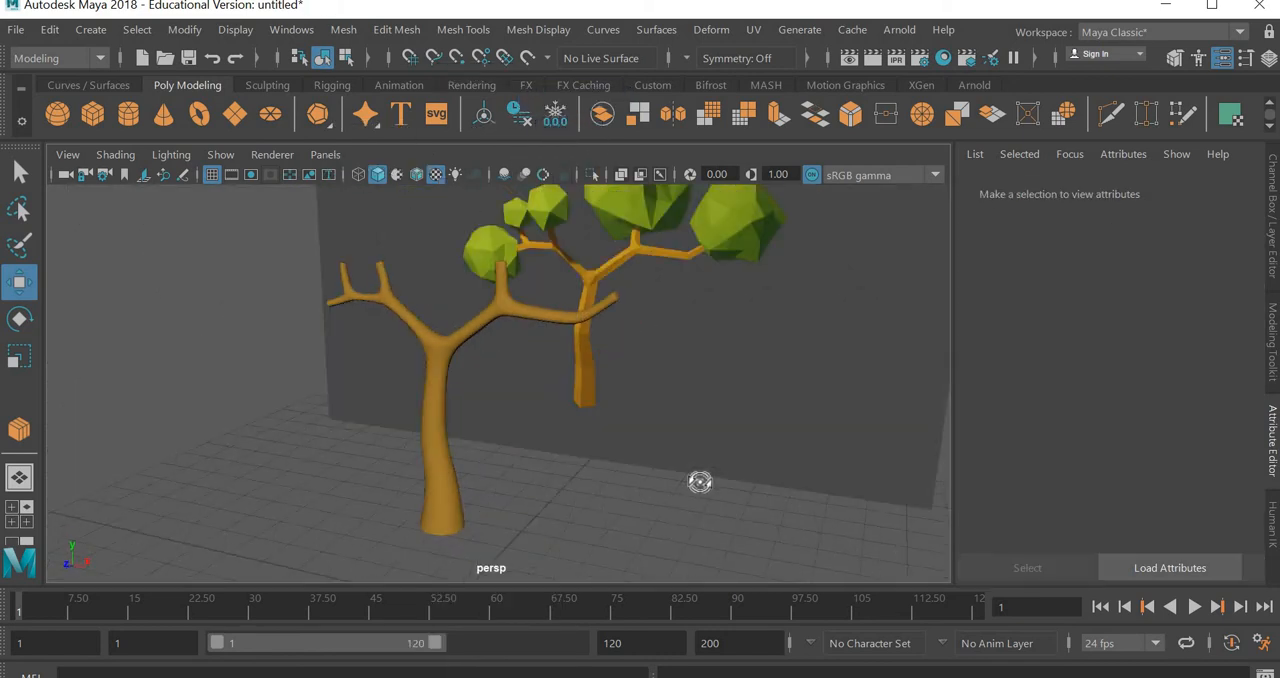
{"action": "left_click_drag", "start_coordinate": [700, 482], "coordinate": [641, 434], "text": "alt"}
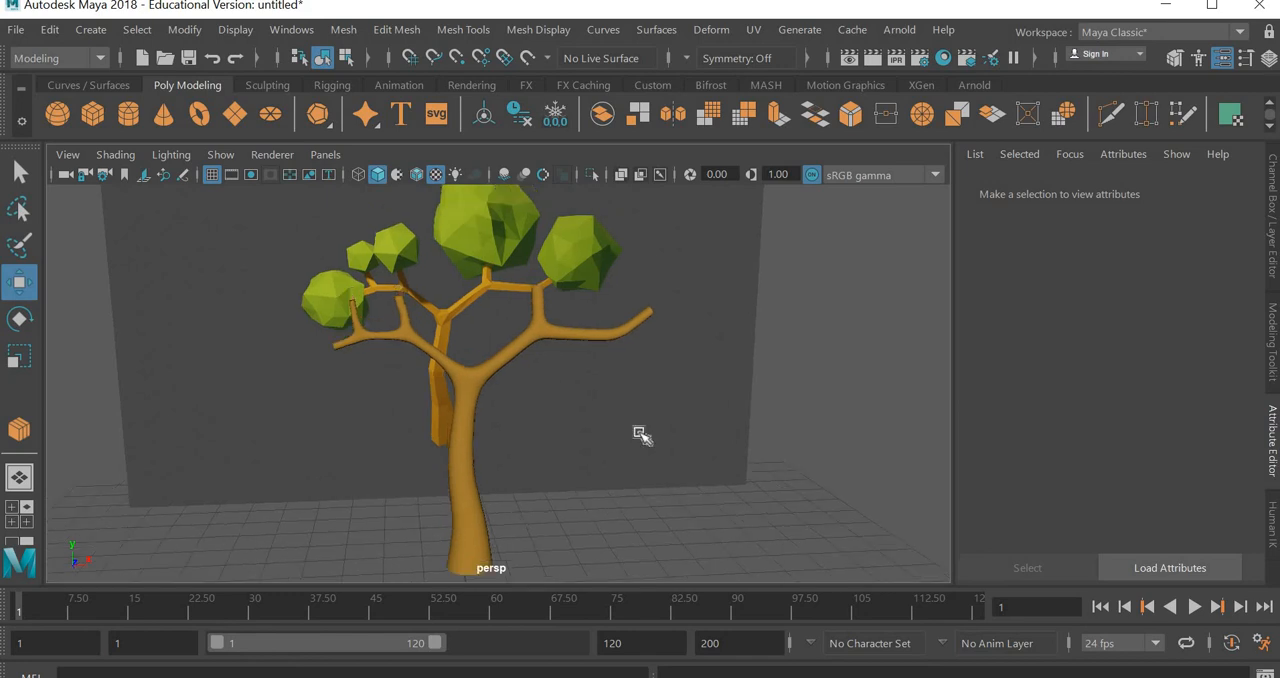
Create a polygon platonic solid in the front view and raise it to the height of the largest foliage clump
{"action": "key", "text": "space"}
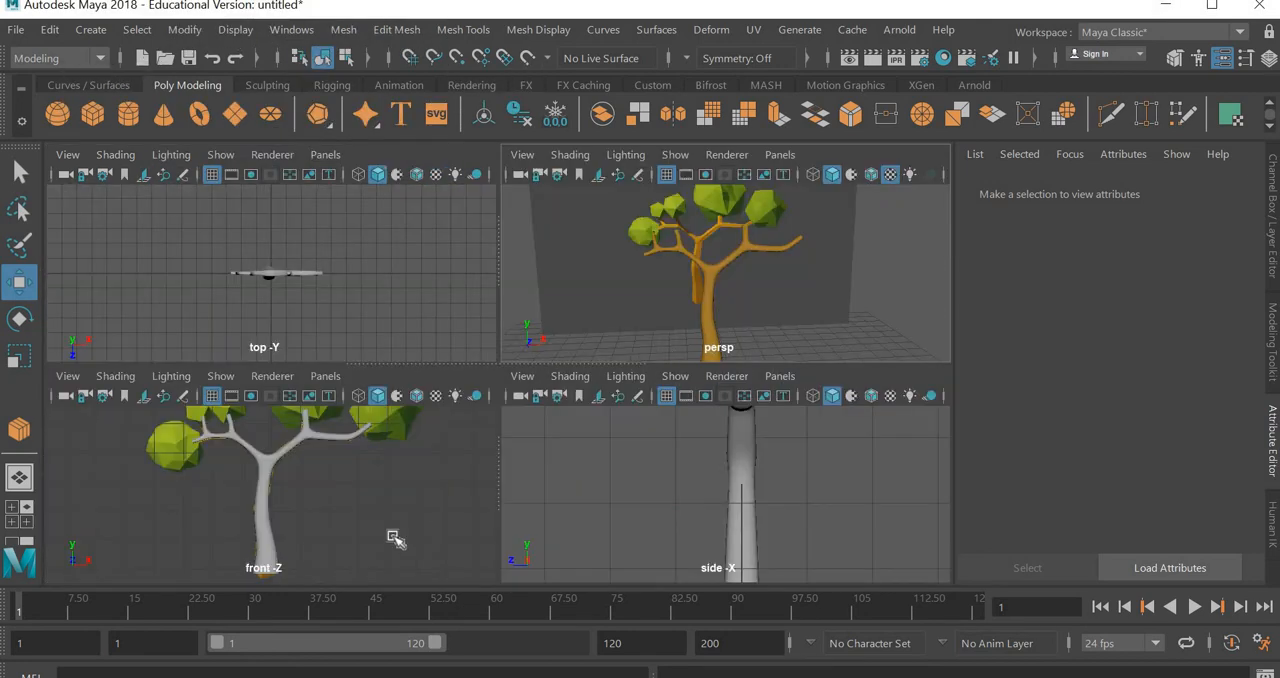
{"action": "key", "text": "space"}
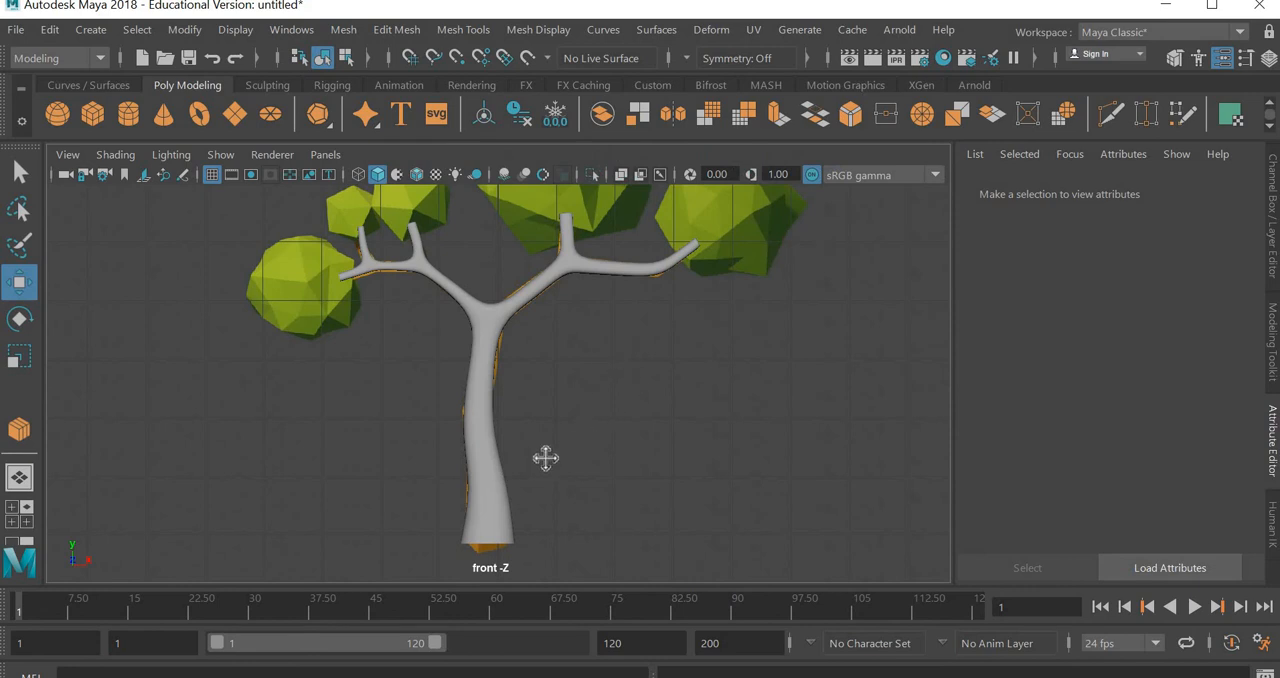
{"action": "middle_click_drag", "start_coordinate": [545, 458], "coordinate": [392, 248], "text": "alt"}
{"action": "left_click", "coordinate": [318, 115]}
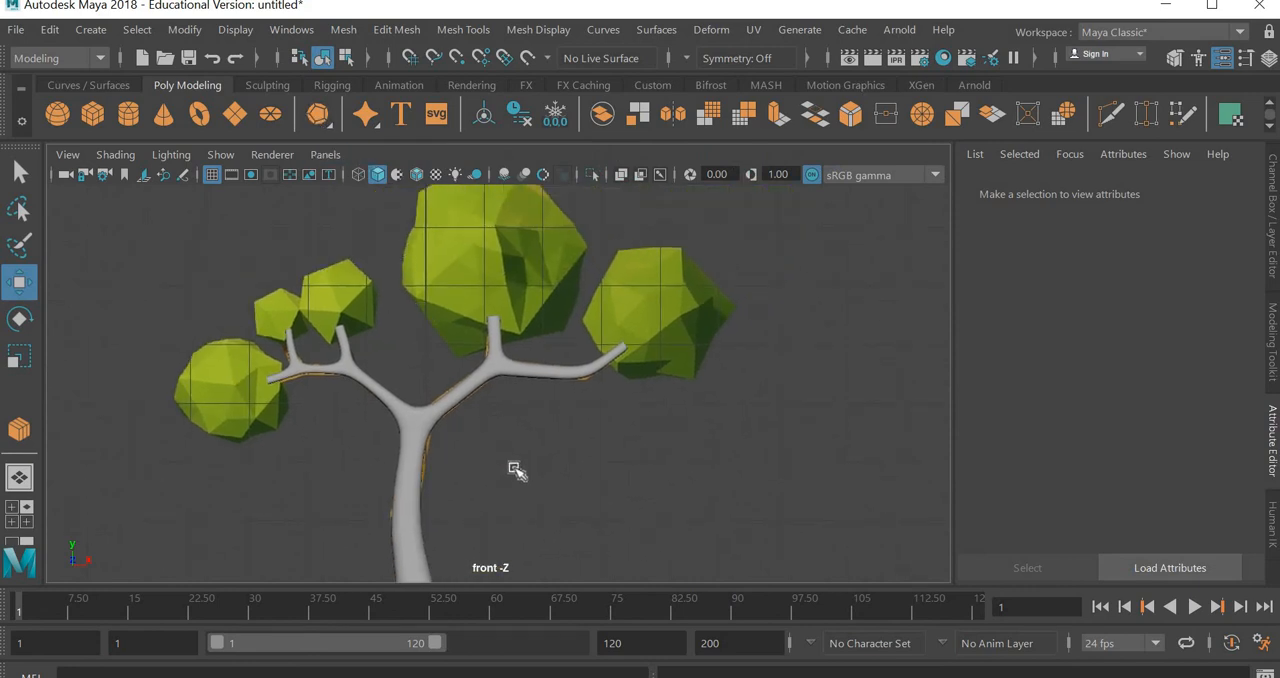
{"action": "scroll", "coordinate": [522, 466], "scroll_direction": "down", "scroll_amount": 4}
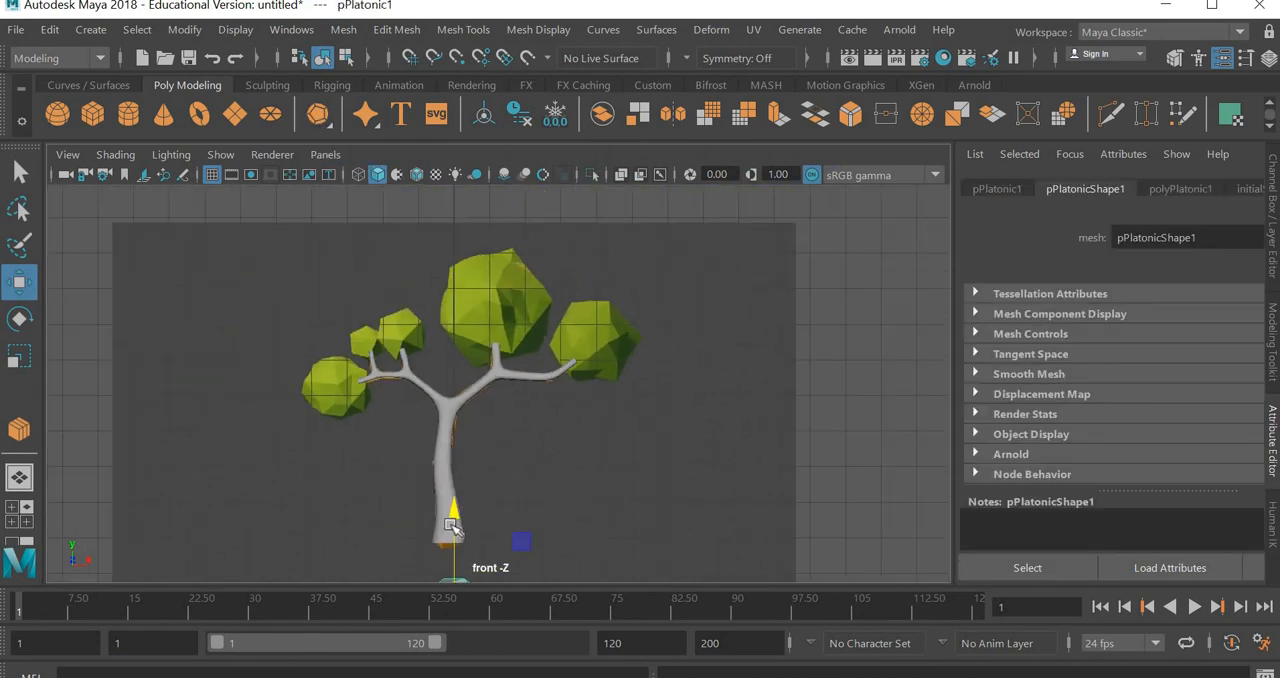
{"action": "left_click_drag", "start_coordinate": [488, 281], "coordinate": [489, 217]}
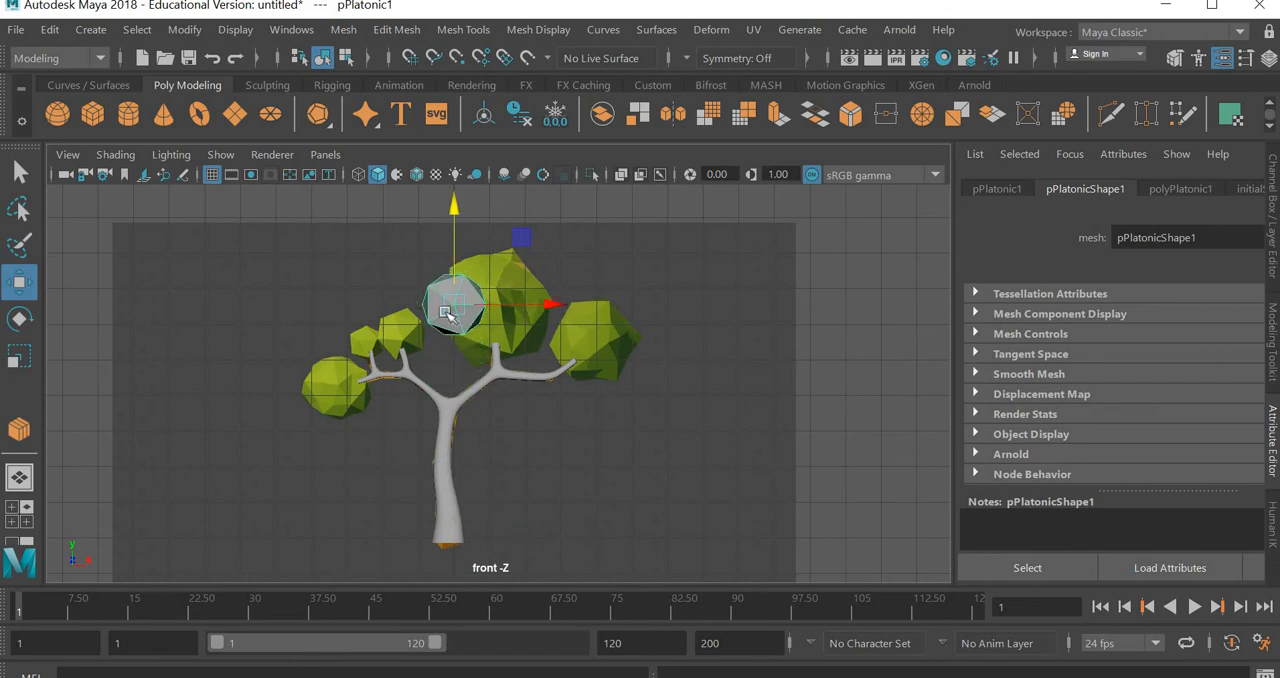
Centre the platonic solid over the largest foliage clump and scale it up uniformly to match the clump's size
{"action": "left_click", "coordinate": [511, 302]}
{"action": "key", "text": "ctrl+z"}
{"action": "left_click_drag", "start_coordinate": [573, 302], "coordinate": [612, 304]}
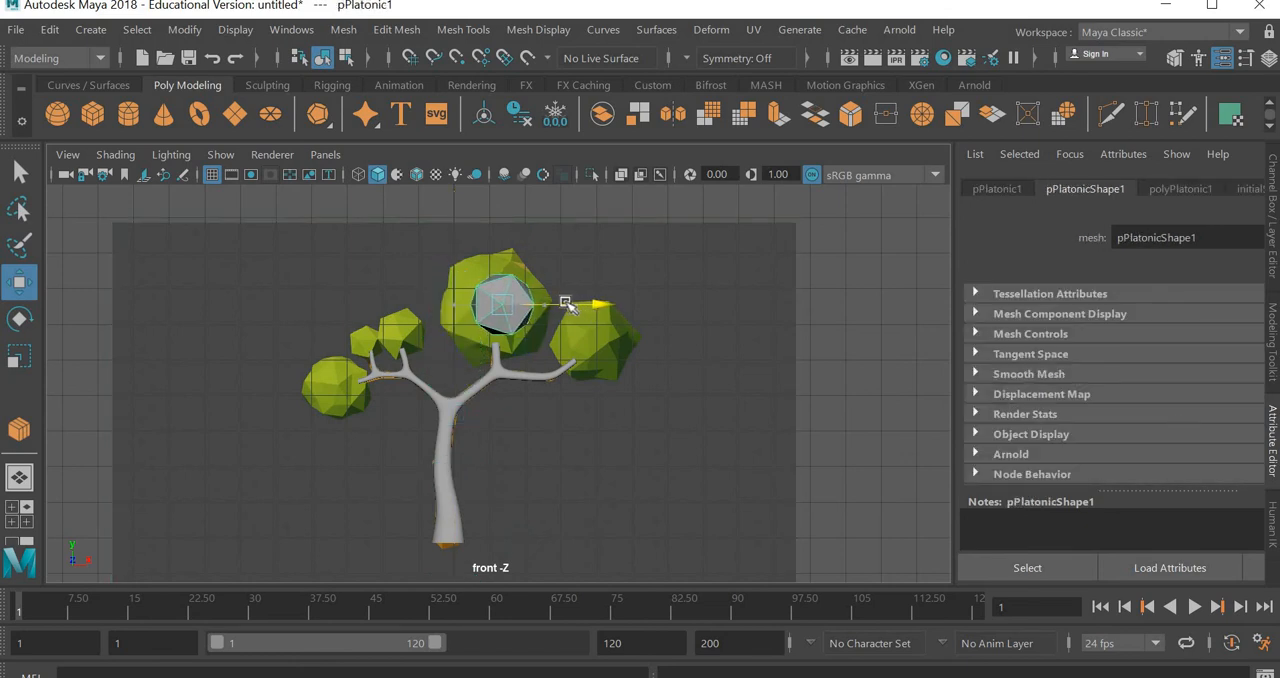
{"action": "key", "text": "r"}
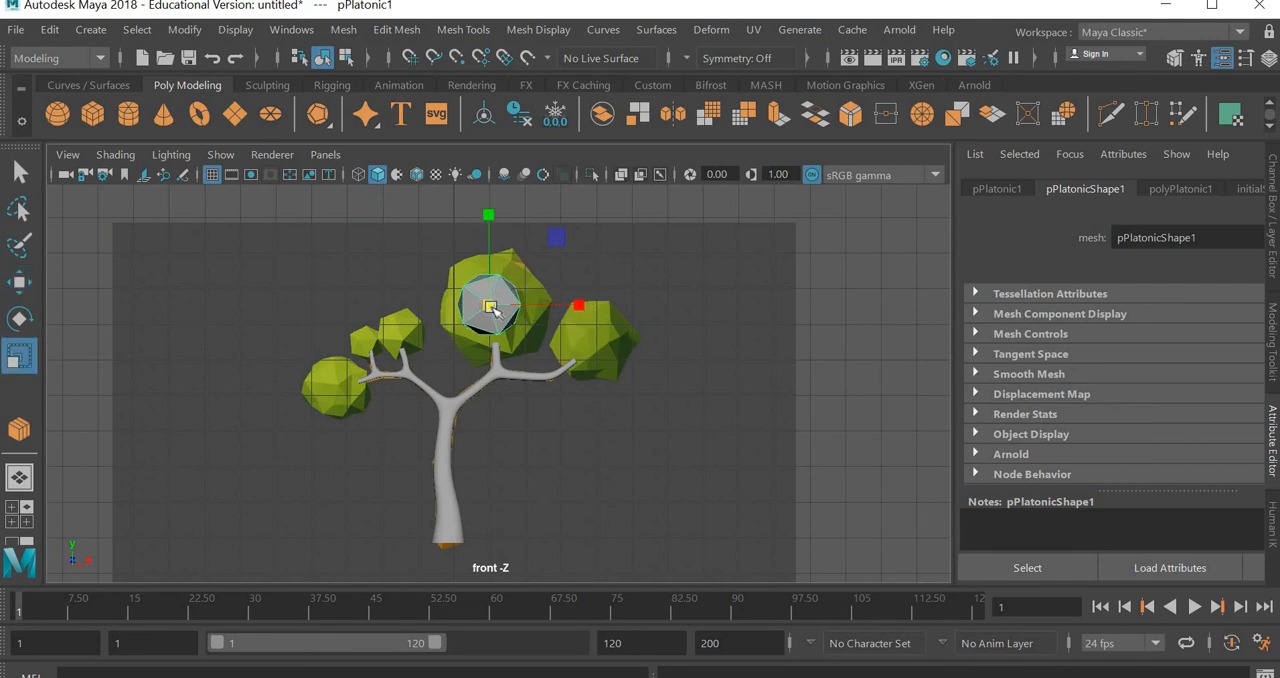
{"action": "middle_click_drag", "start_coordinate": [530, 284], "coordinate": [543, 265]}
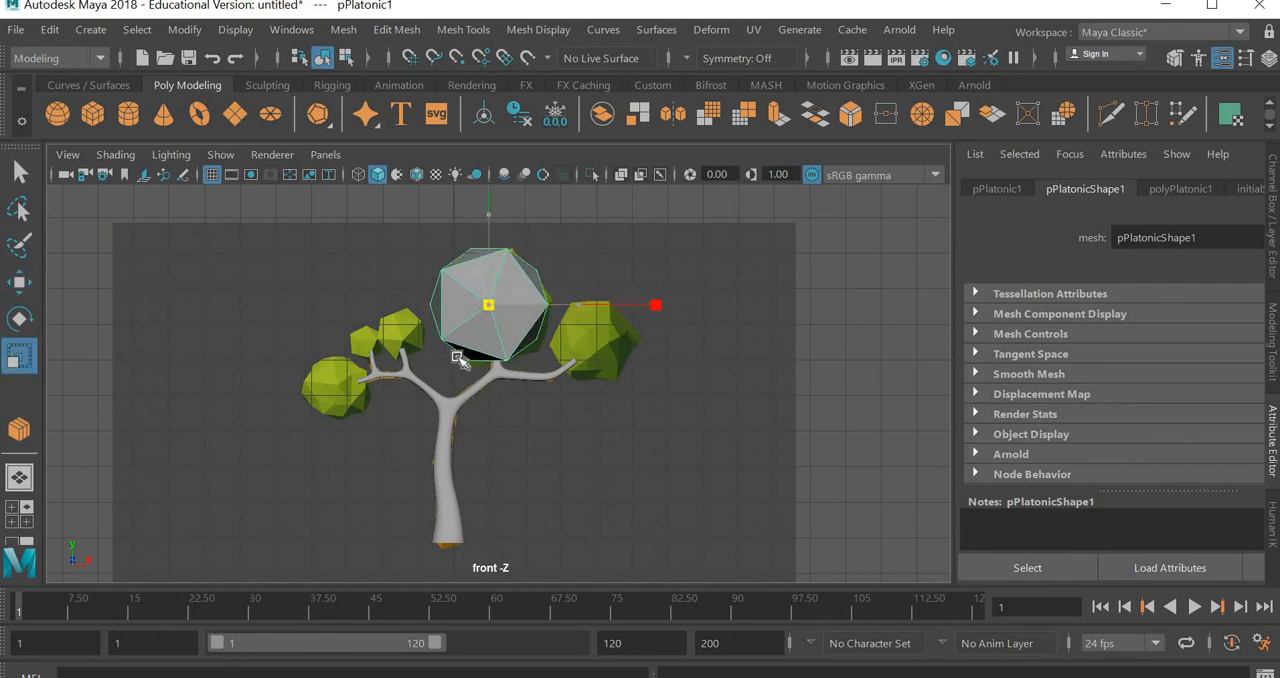
{"action": "scroll", "coordinate": [459, 360], "scroll_direction": "up", "scroll_amount": 3}
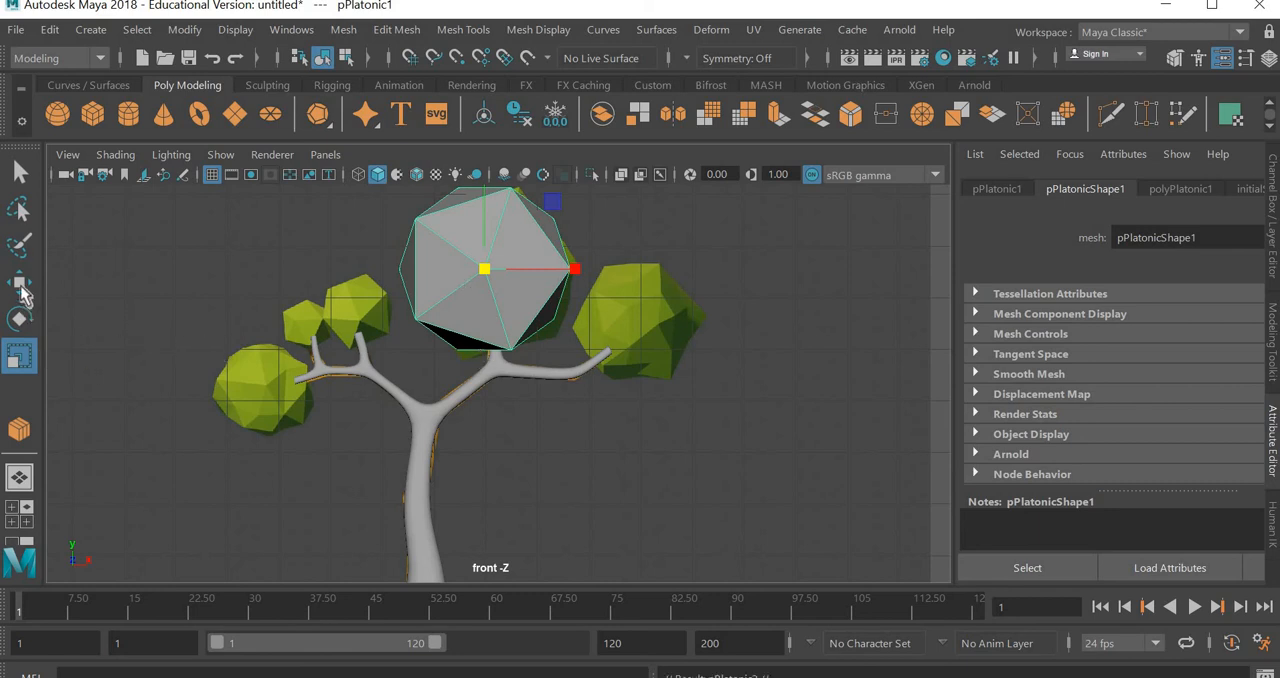
Duplicate the large solid, place the copy over the foliage clump on the right branch and scale it down to fit
{"action": "key", "text": "ctrl+d"}
{"action": "key", "text": "w"}
{"action": "left_click_drag", "start_coordinate": [552, 203], "coordinate": [712, 256]}
{"action": "key", "text": "r"}
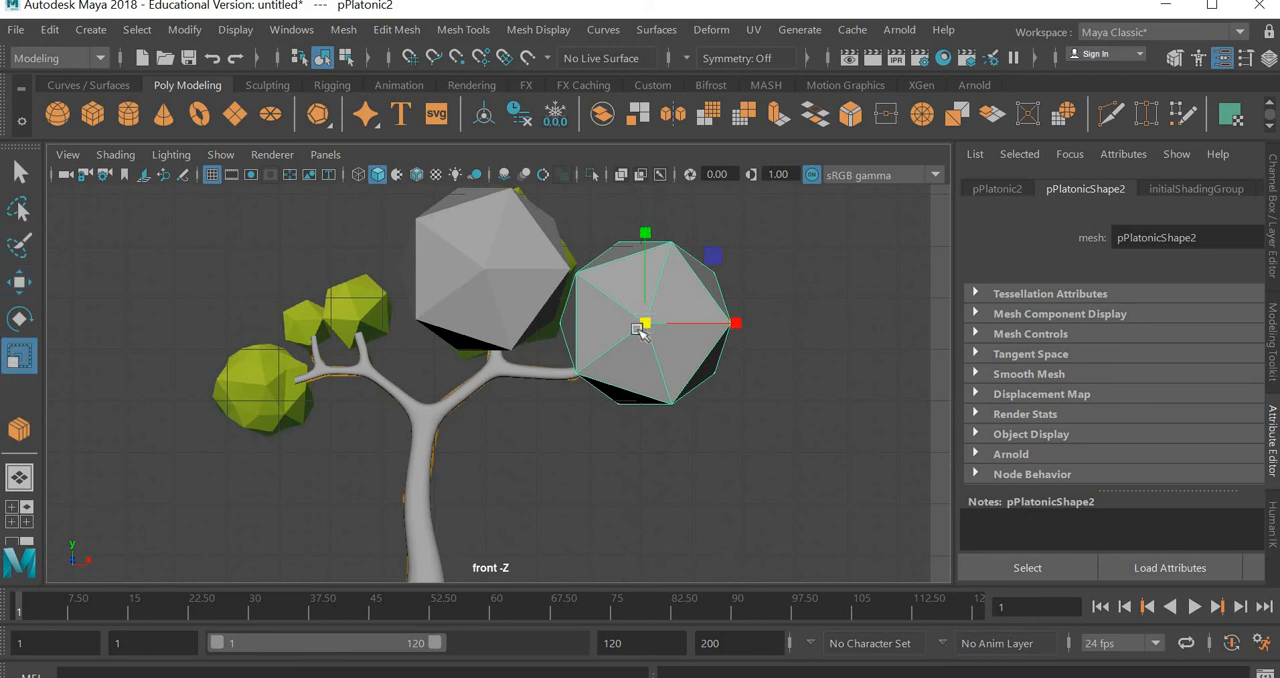
{"action": "left_click_drag", "start_coordinate": [633, 333], "coordinate": [605, 356]}
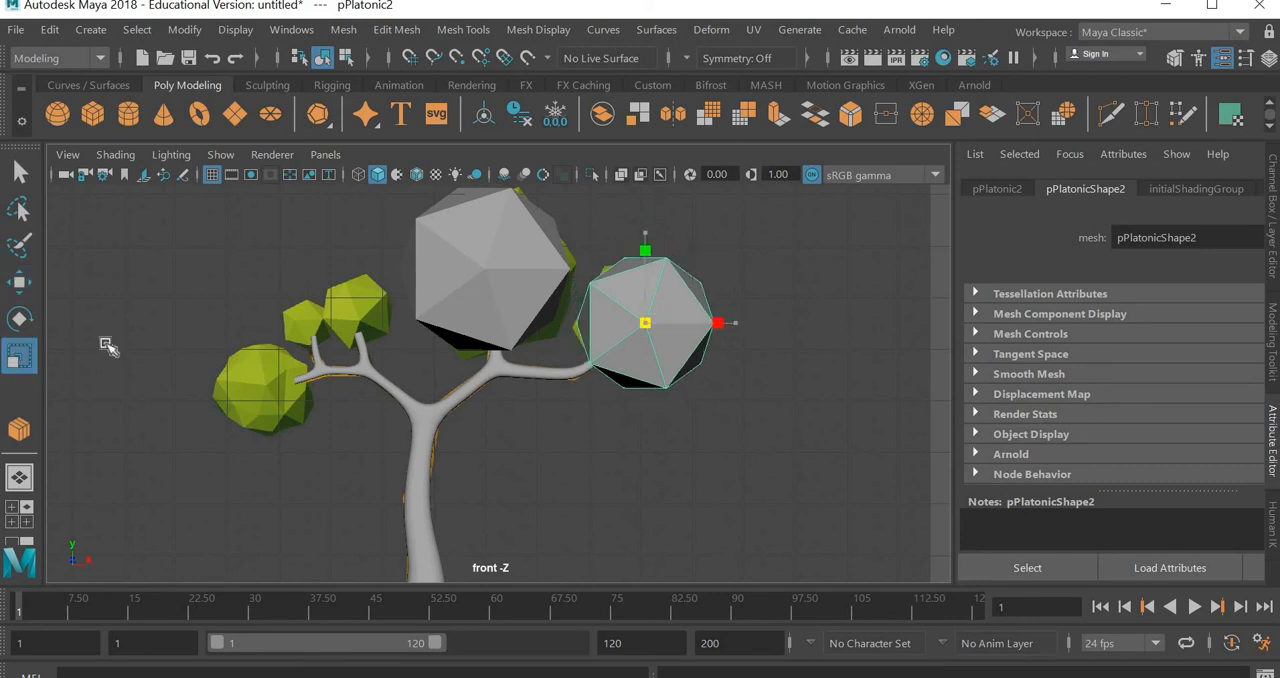
Duplicate the right solid, place the copy over the lowest clump at the left branch's end and scale it slightly smaller
{"action": "key", "text": "w"}
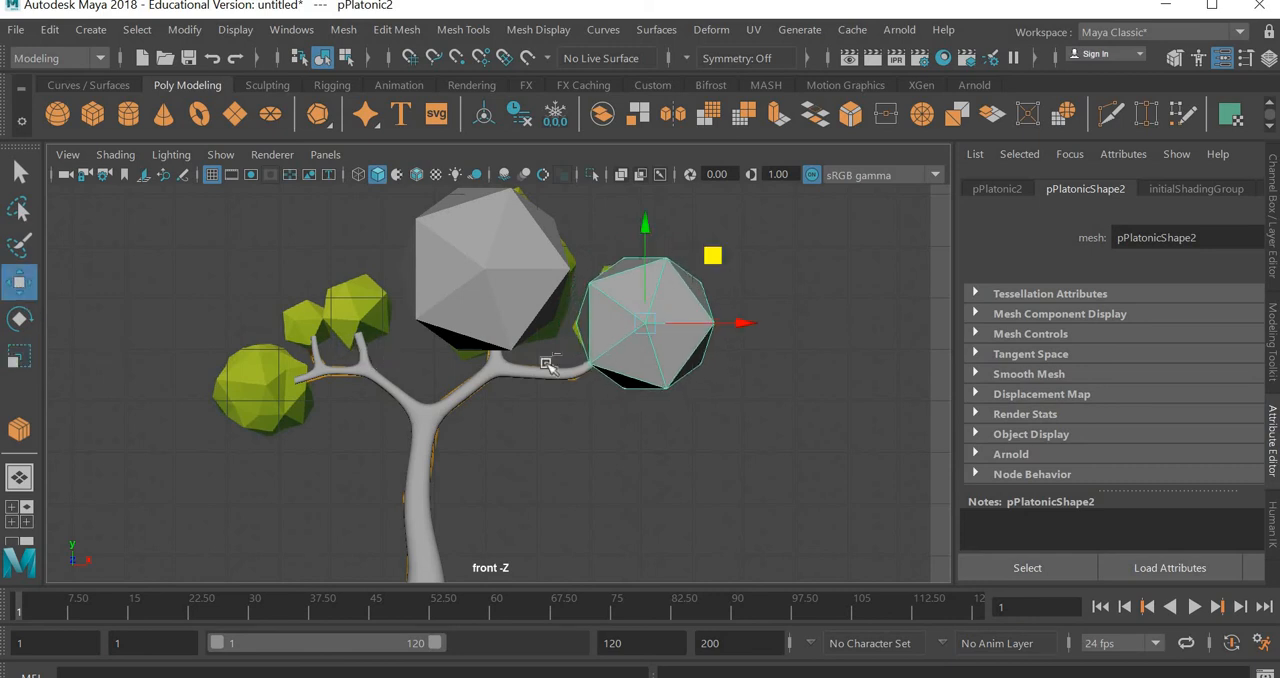
{"action": "left_click_drag", "start_coordinate": [360, 340], "coordinate": [318, 339]}
{"action": "left_click", "coordinate": [31, 366]}
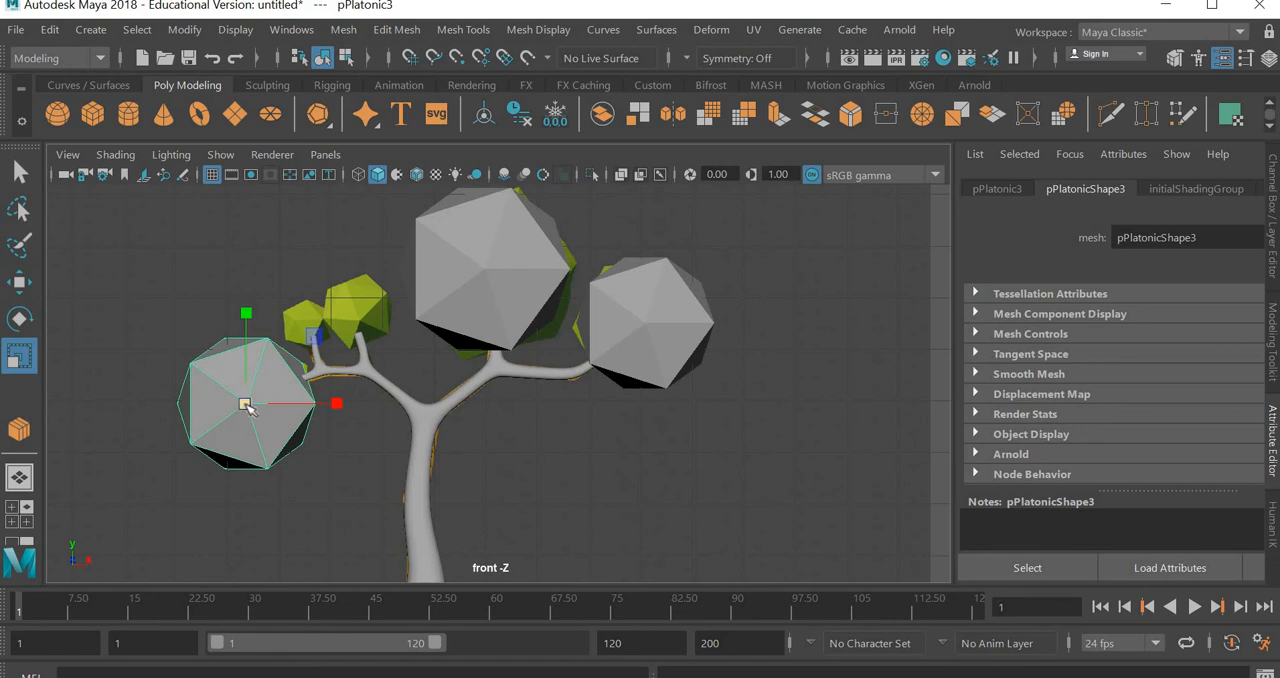
{"action": "left_click_drag", "start_coordinate": [246, 405], "coordinate": [241, 404]}
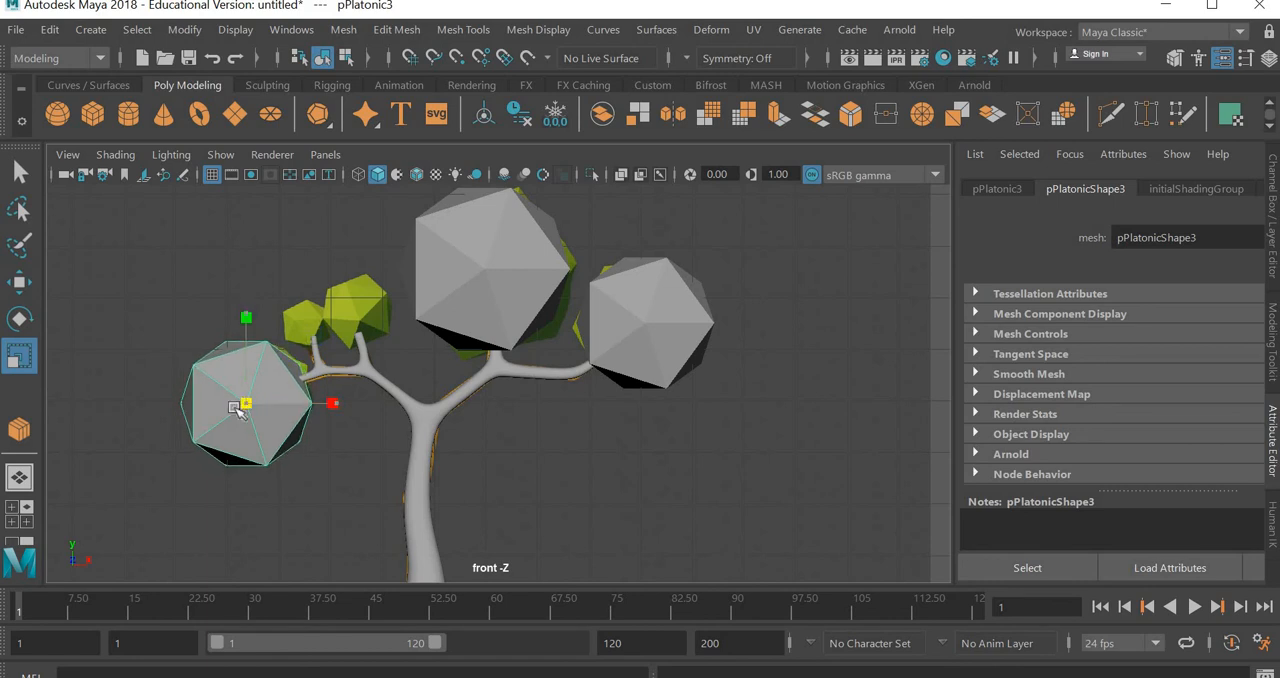
Duplicate the lowest left solid, scale the copy down and place it over the left branch's inner upright twig
{"action": "left_click", "coordinate": [20, 284]}
{"action": "key", "text": "ctrl+d"}
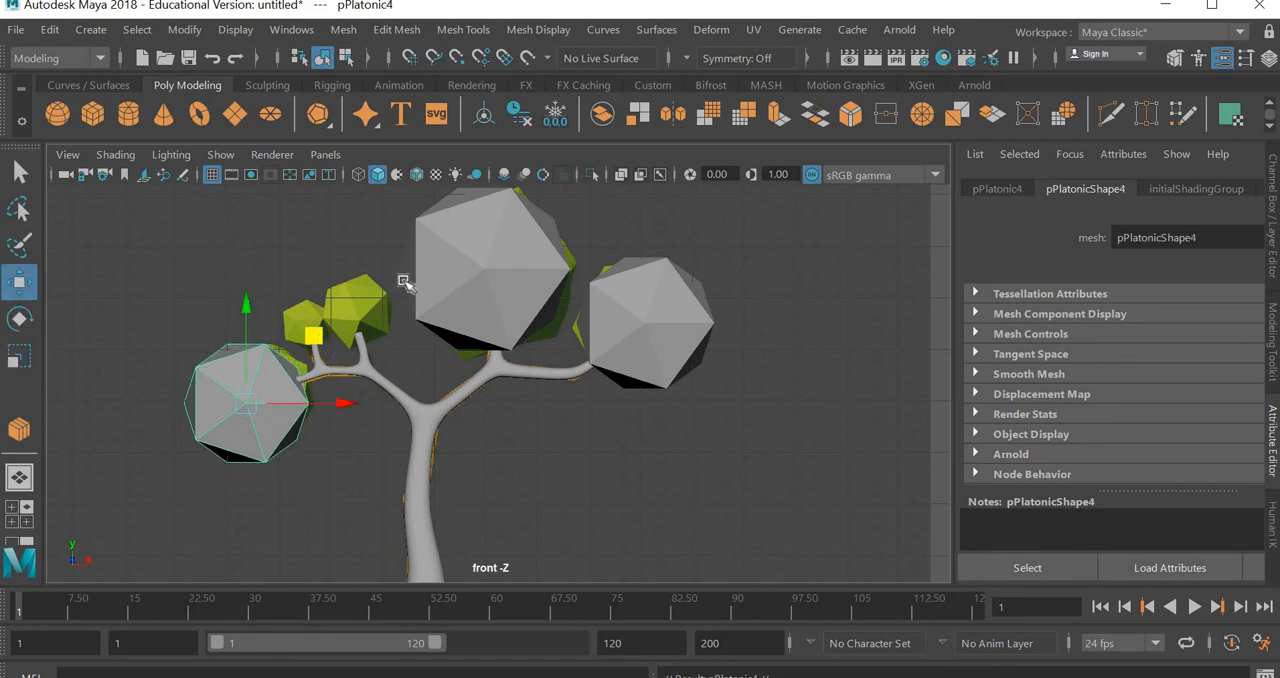
{"action": "middle_click_drag", "start_coordinate": [404, 283], "coordinate": [424, 226]}
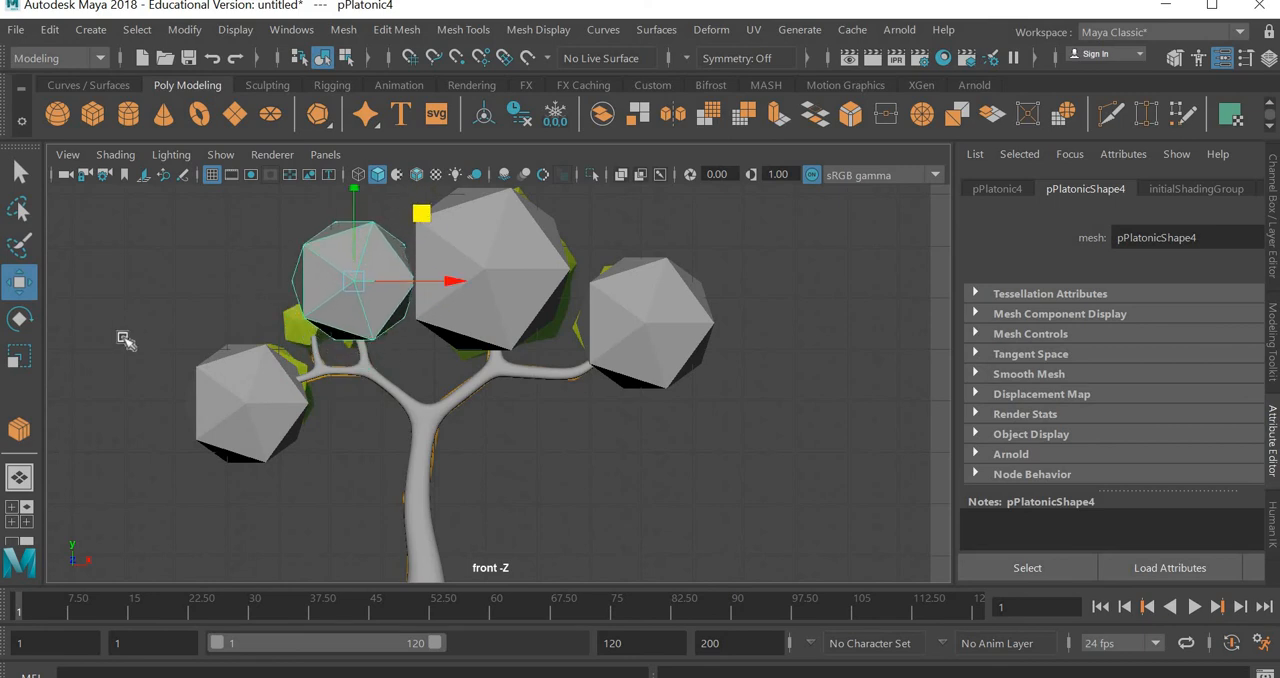
{"action": "key", "text": "r"}
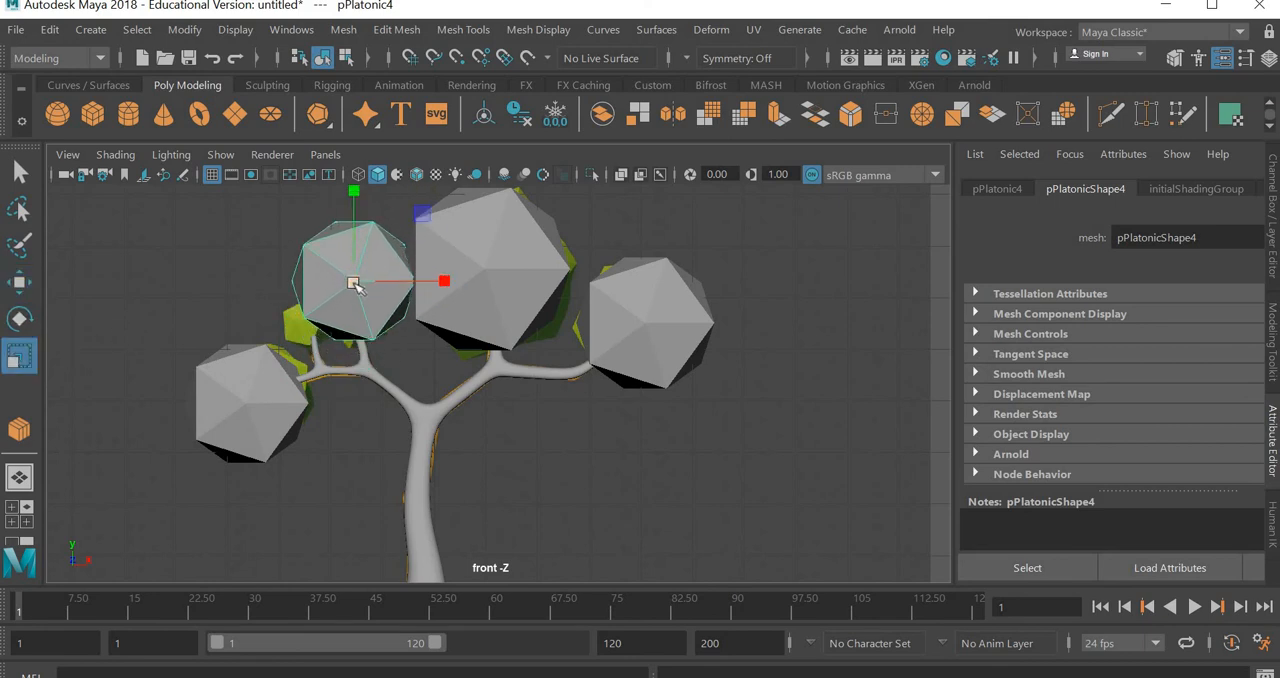
{"action": "middle_click_drag", "start_coordinate": [334, 307], "coordinate": [127, 304]}
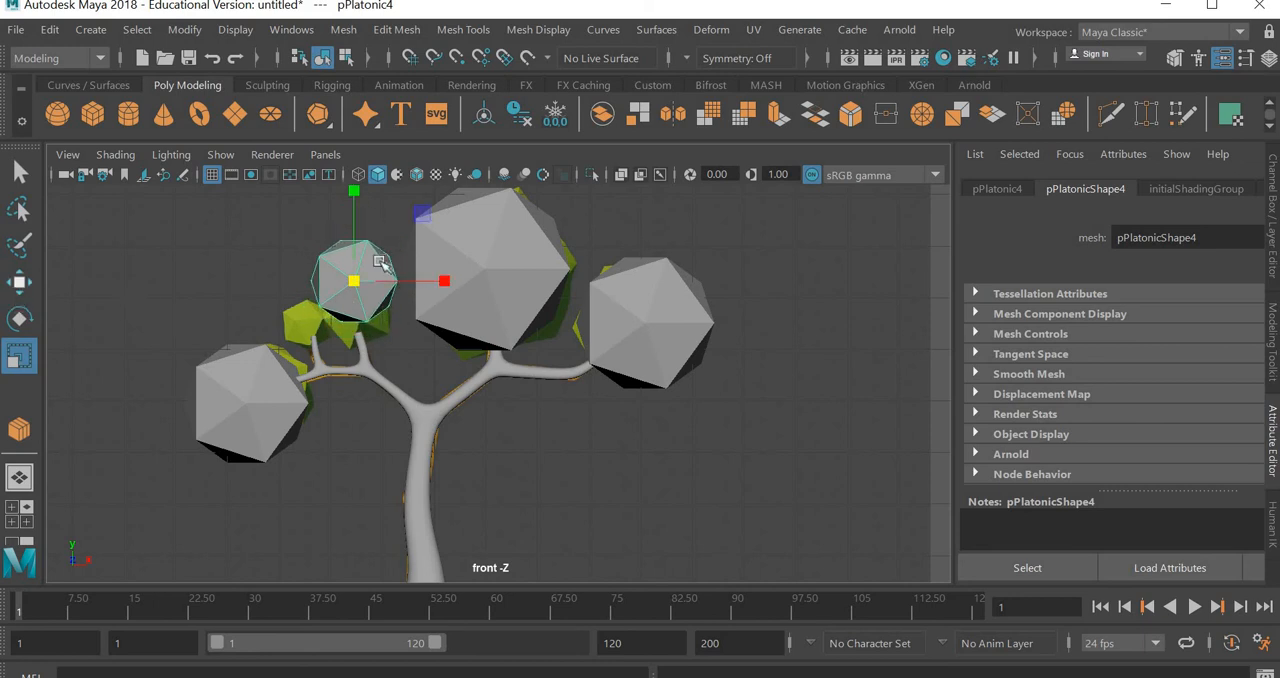
{"action": "key", "text": "w"}
{"action": "middle_click_drag", "start_coordinate": [424, 232], "coordinate": [430, 246]}
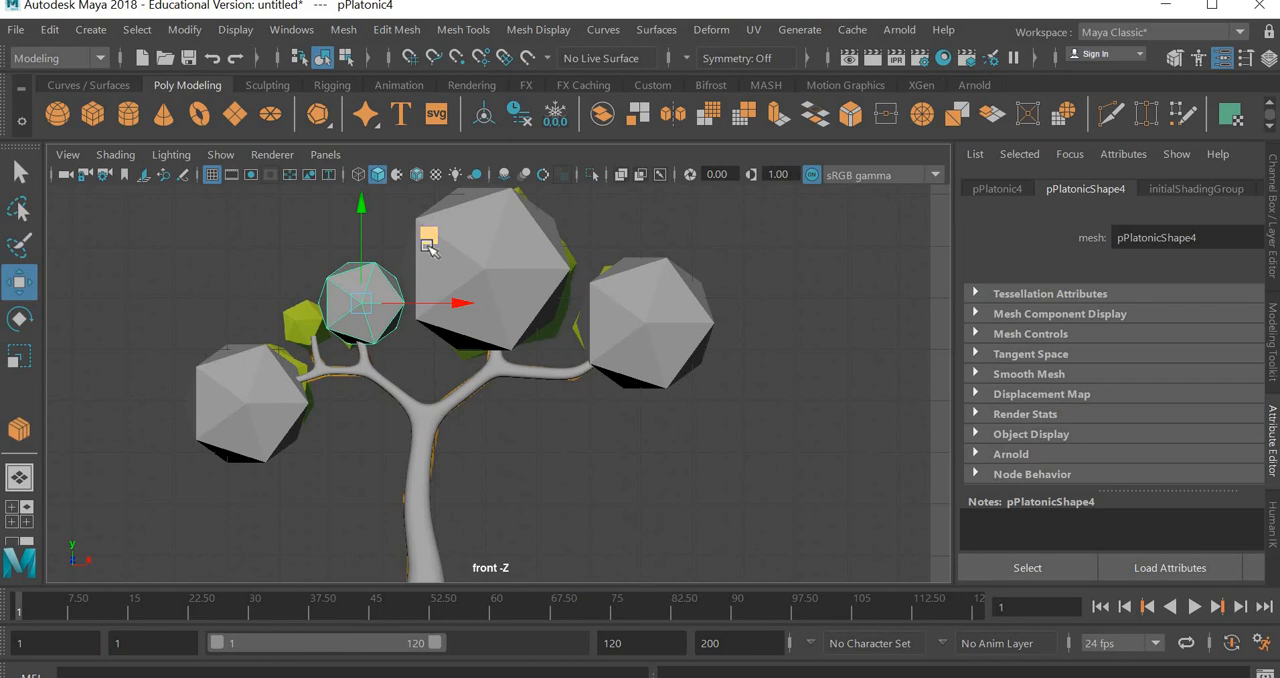
Duplicate the inner twig's solid, place the copy over the left branch's outer upright twig and scale it smaller
{"action": "key", "text": "ctrl+d"}
{"action": "mouse_move", "coordinate": [396, 256]}
{"action": "middle_mouse_down"}
{"action": "mouse_move", "coordinate": [391, 240]}
{"action": "mouse_move", "coordinate": [383, 262]}
{"action": "middle_mouse_up"}
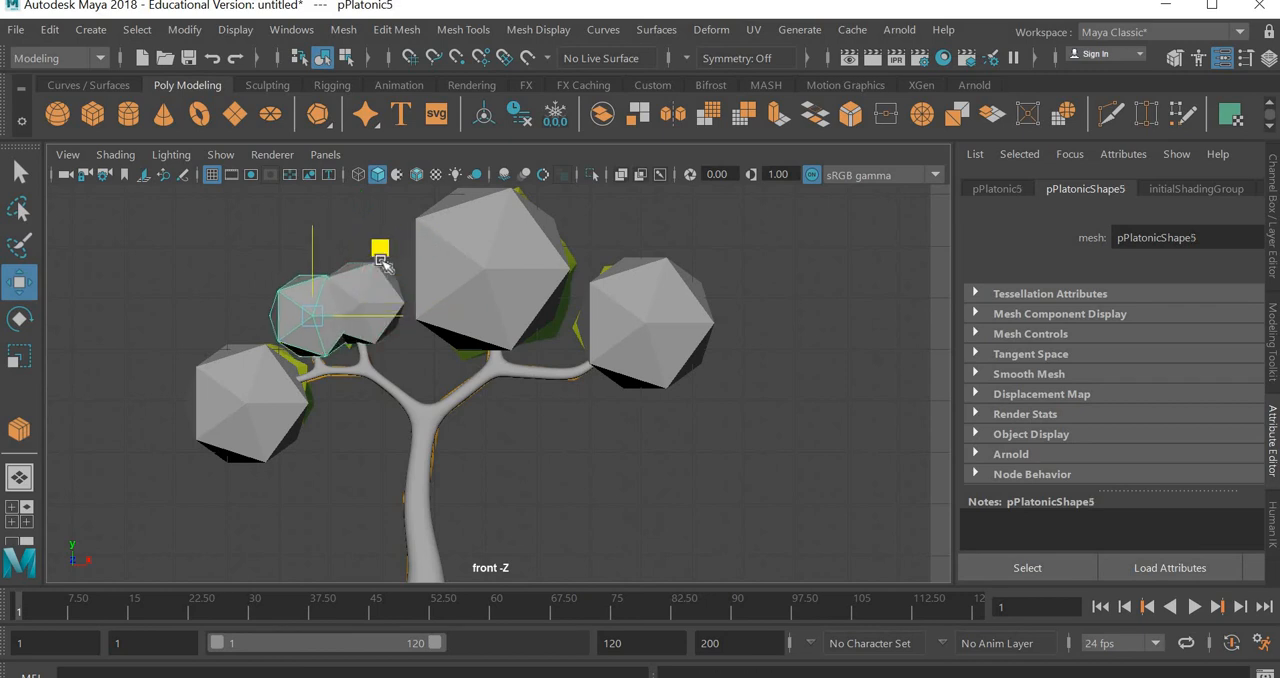
{"action": "left_click_drag", "start_coordinate": [369, 261], "coordinate": [365, 261]}
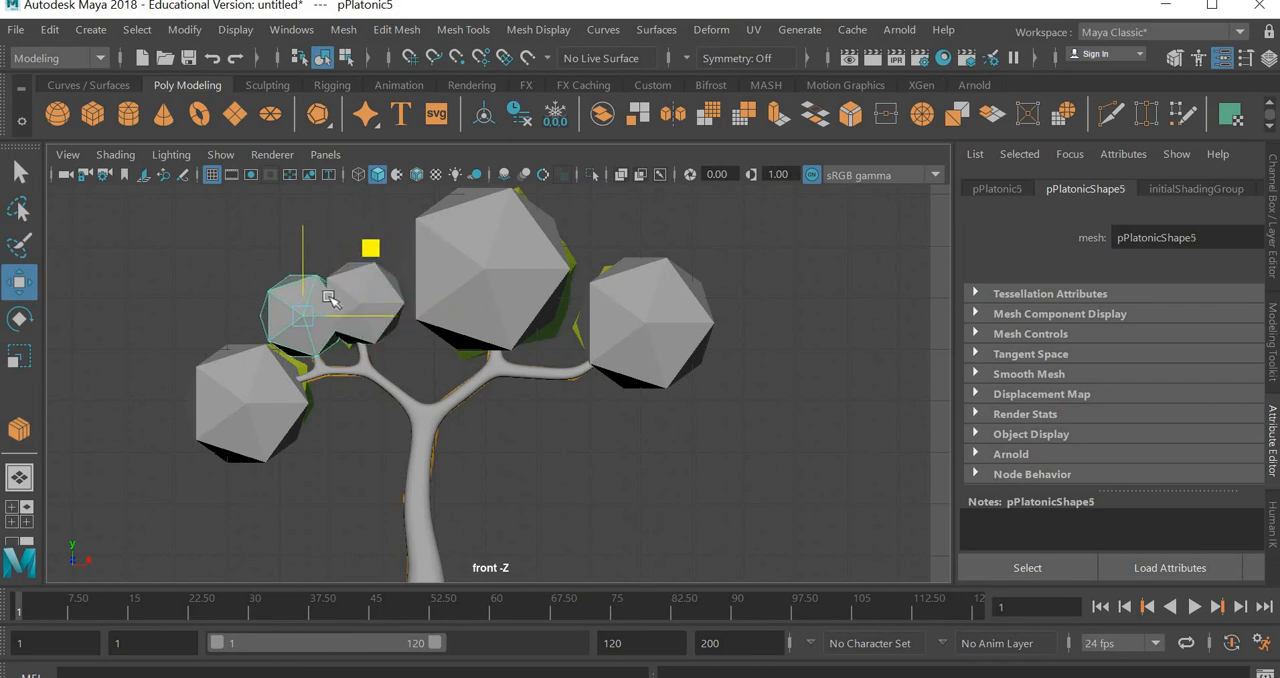
{"action": "left_click", "coordinate": [17, 365]}
{"action": "left_click_drag", "start_coordinate": [290, 312], "coordinate": [276, 358]}
{"action": "scroll", "coordinate": [300, 360], "scroll_direction": "up", "scroll_amount": 3}
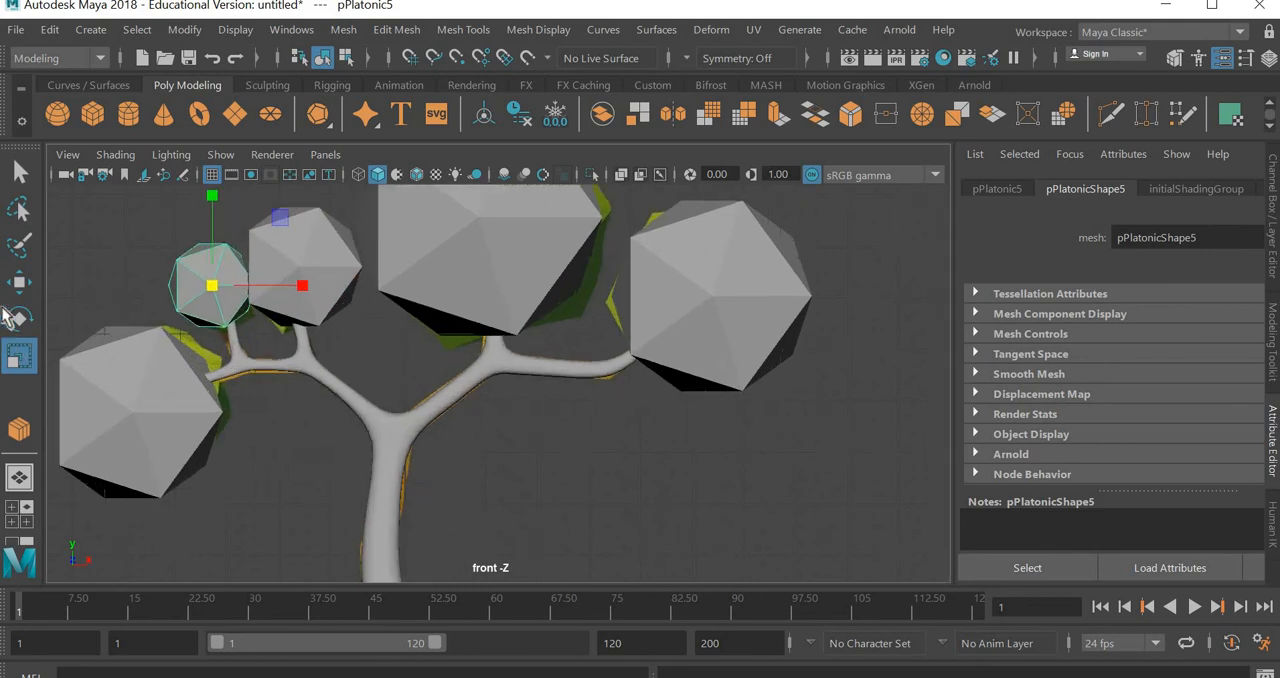
Fine-tune the positions of the two small solids over the left branch's outer and inner upright twigs
{"action": "key", "text": "w"}
{"action": "left_click_drag", "start_coordinate": [280, 219], "coordinate": [289, 231]}
{"action": "left_click", "coordinate": [341, 237]}
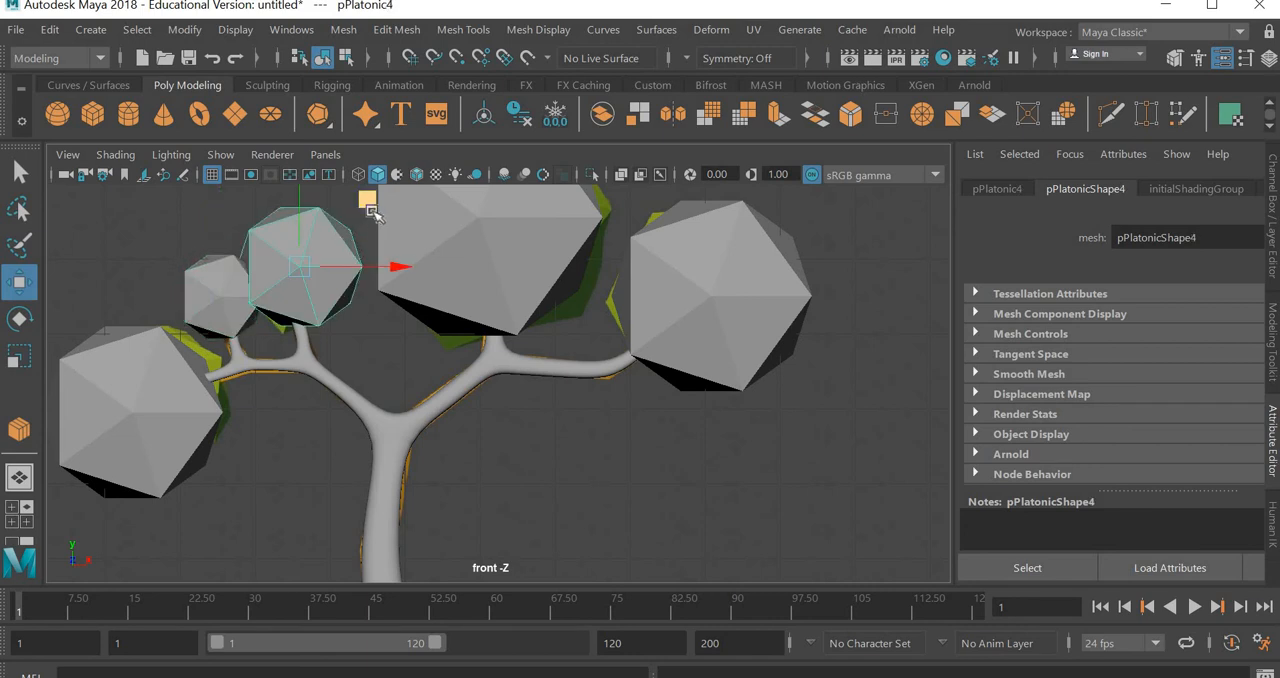
{"action": "left_click_drag", "start_coordinate": [371, 211], "coordinate": [365, 212]}
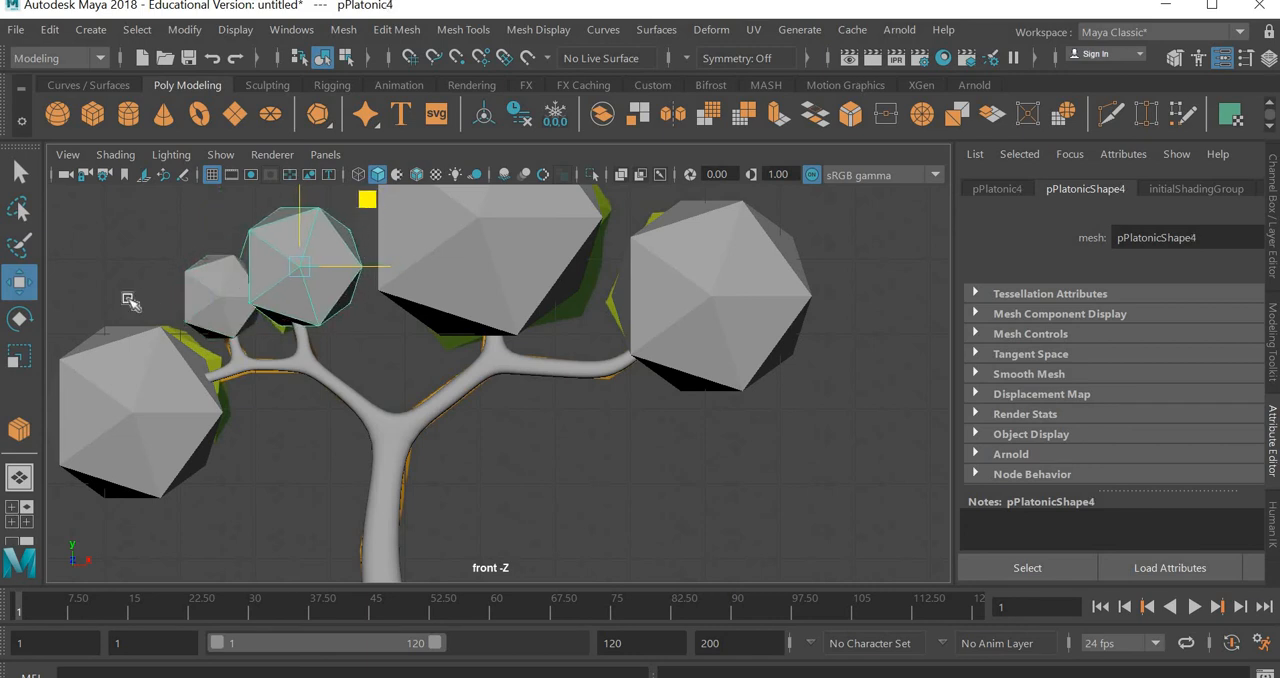
Shift the tip vertices and the vertex ring below them on the left branch's inner upright twig slightly right
{"action": "left_click", "coordinate": [336, 386]}
{"action": "right_click_drag", "start_coordinate": [335, 378], "coordinate": [247, 132]}
{"action": "scroll", "coordinate": [272, 308], "scroll_direction": "up", "scroll_amount": 3}
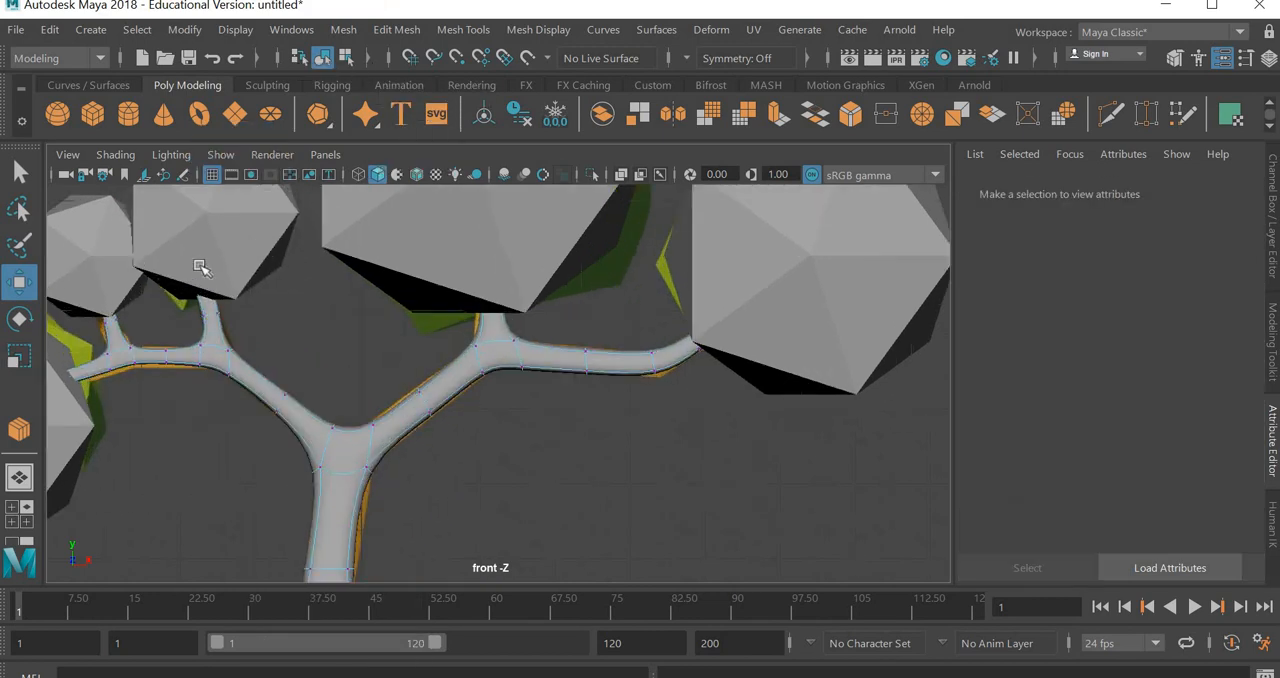
{"action": "left_click_drag", "start_coordinate": [178, 254], "coordinate": [290, 281]}
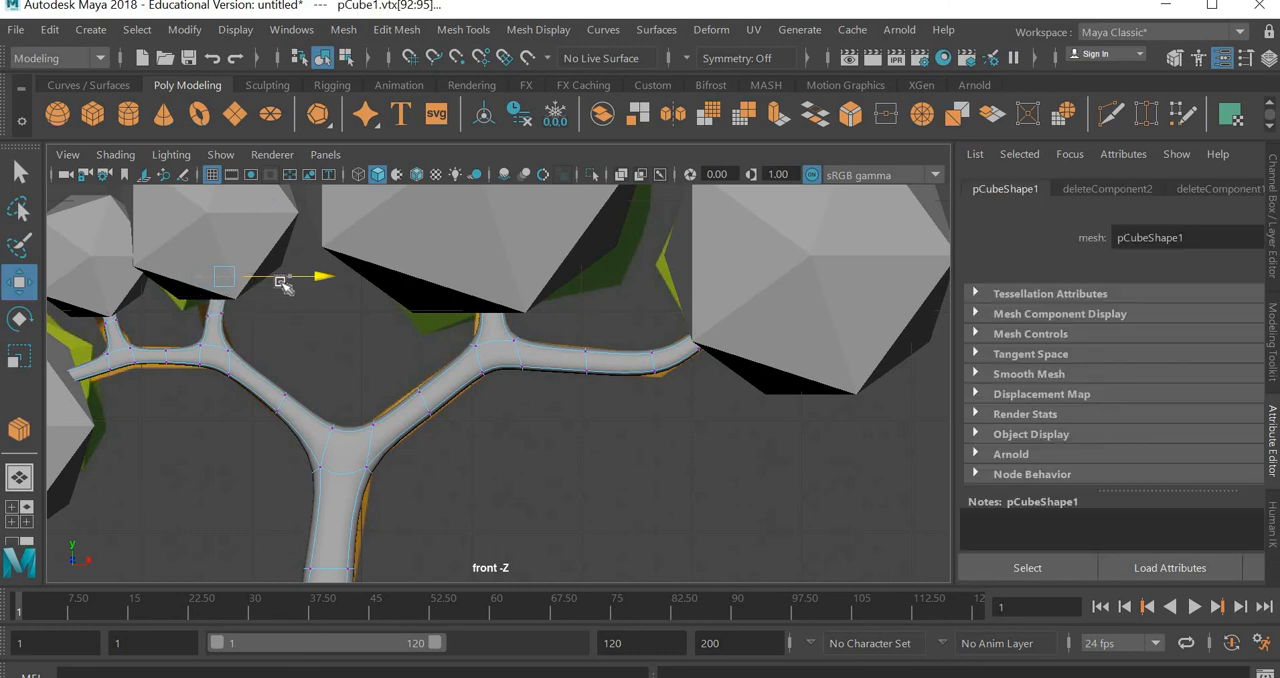
{"action": "left_click_drag", "start_coordinate": [196, 330], "coordinate": [304, 258]}
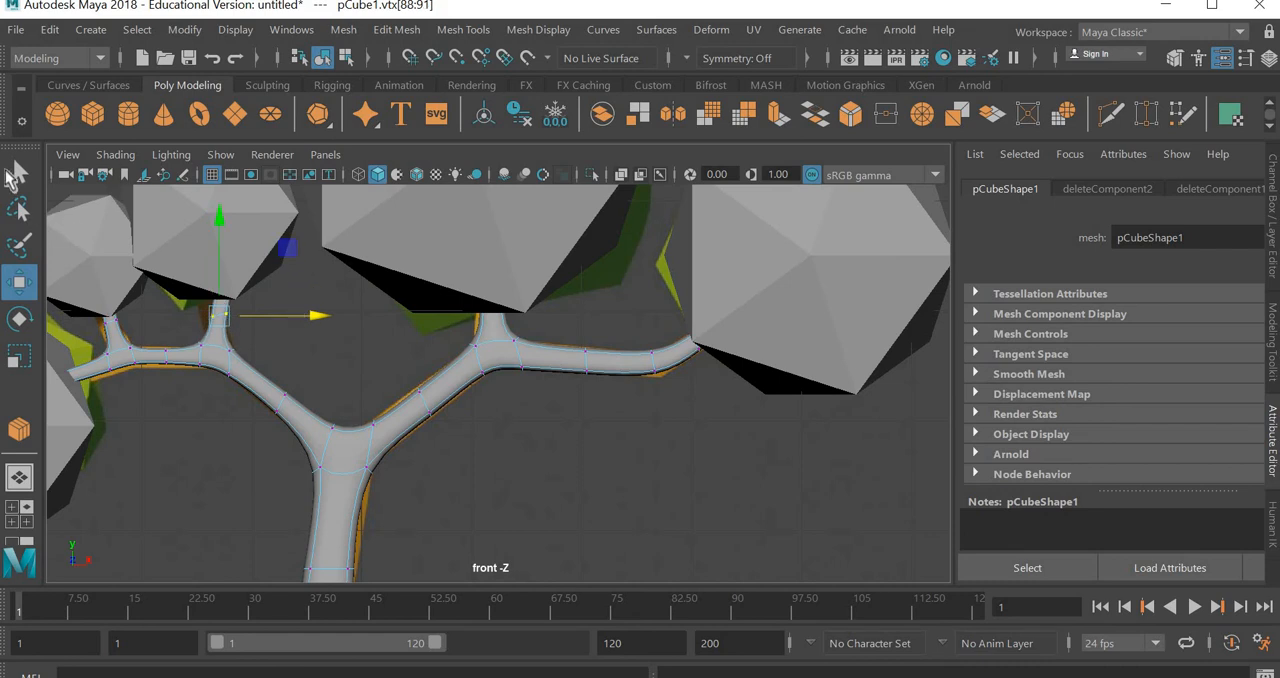
Move the inner twig's foliage solid slightly right so it sits over the adjusted twig tip
{"action": "key", "text": "q"}
{"action": "left_click", "coordinate": [240, 216]}
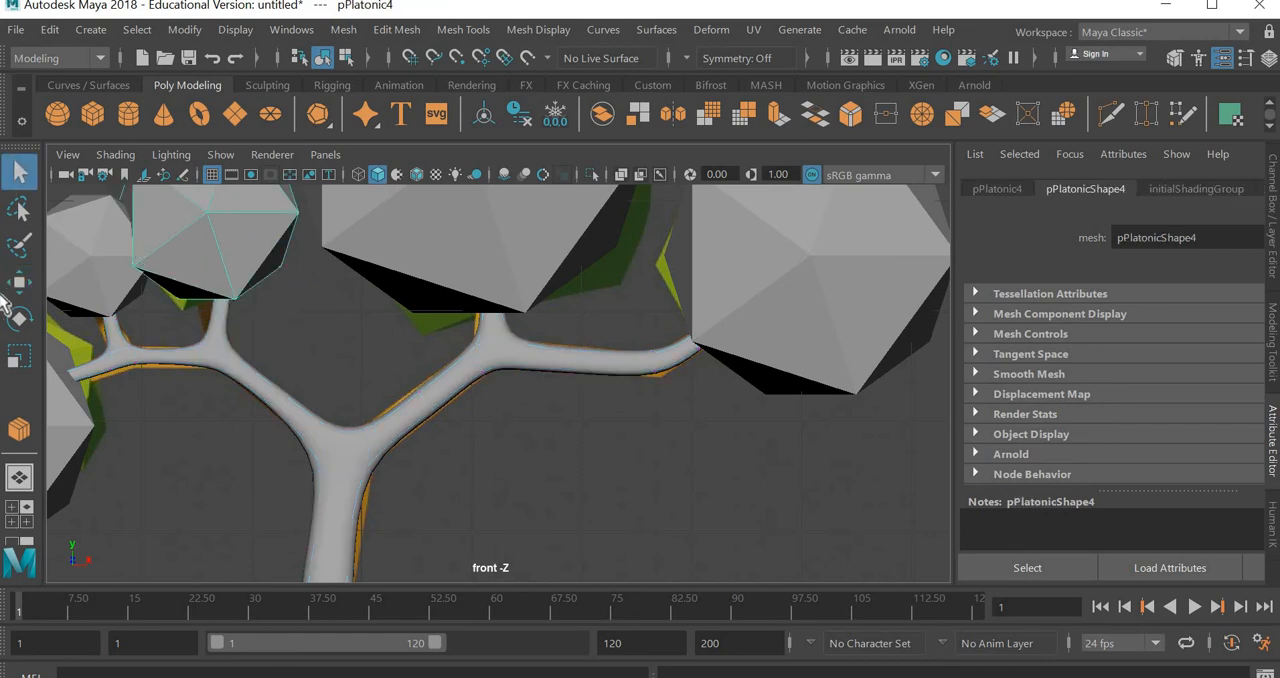
{"action": "key", "text": "w"}
{"action": "mouse_move", "coordinate": [306, 212]}
{"action": "left_mouse_down"}
{"action": "mouse_move", "coordinate": [339, 210]}
{"action": "mouse_move", "coordinate": [318, 212]}
{"action": "left_mouse_up"}
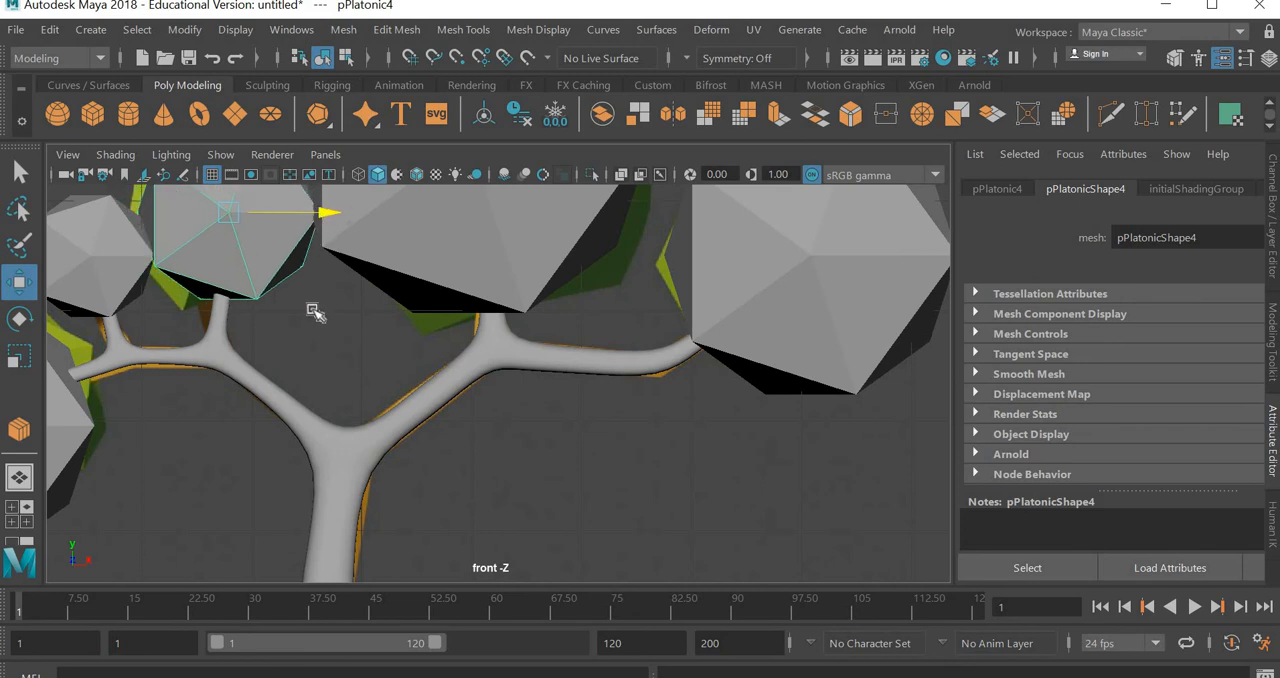
{"action": "scroll", "coordinate": [329, 328], "scroll_direction": "down", "scroll_amount": 3}
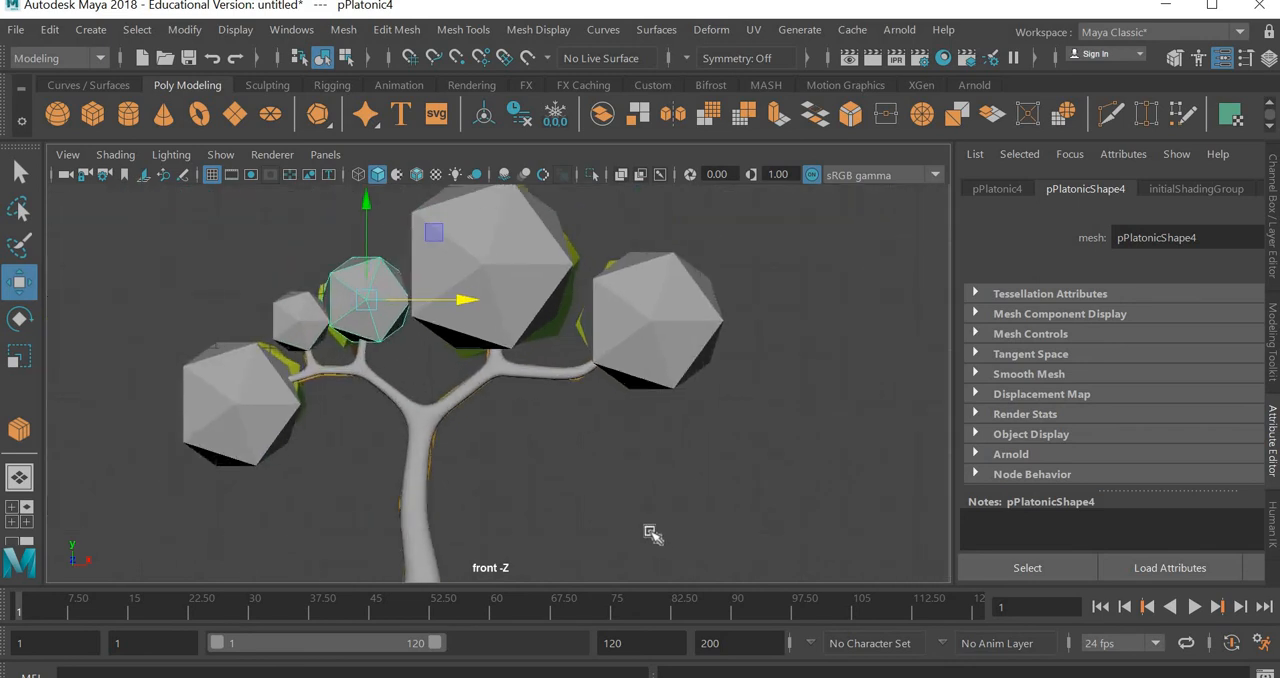
Rotate the inner twig's solid, the largest solid and the right branch's solid to vary their facet orientation
{"action": "left_click", "coordinate": [438, 459]}
{"action": "left_click", "coordinate": [323, 331]}
{"action": "key", "text": "e"}
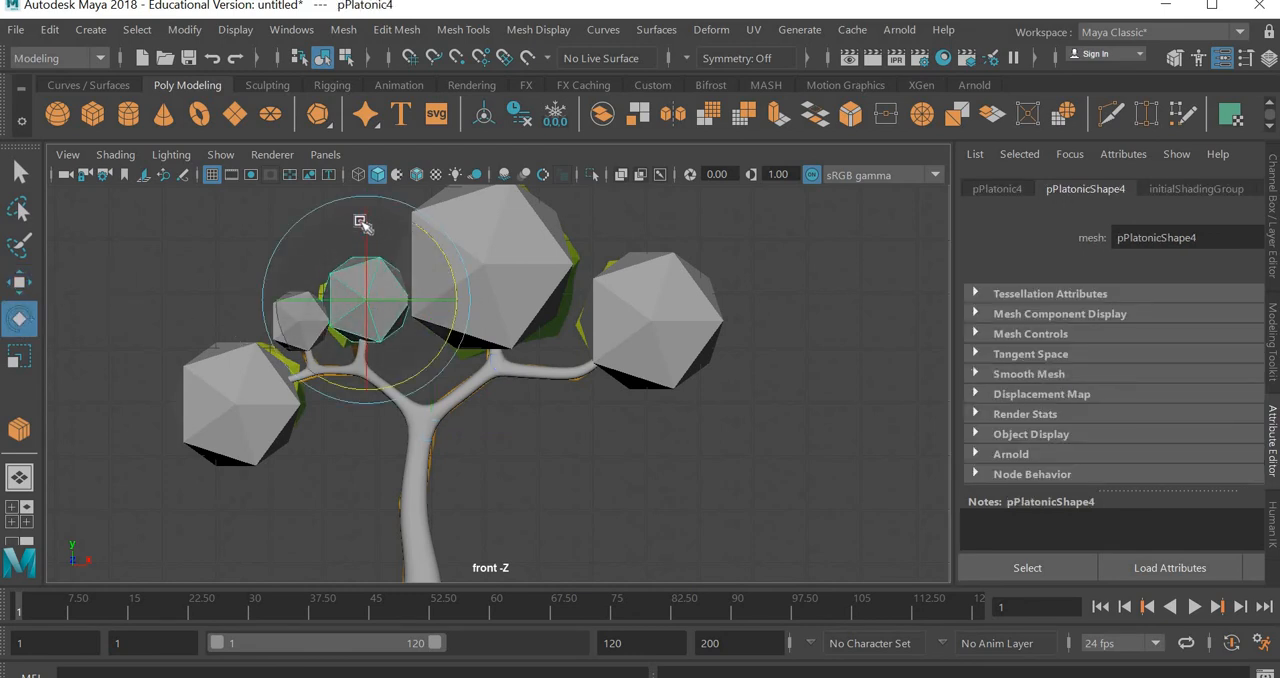
{"action": "left_click_drag", "start_coordinate": [367, 248], "coordinate": [555, 136]}
{"action": "left_click", "coordinate": [572, 240]}
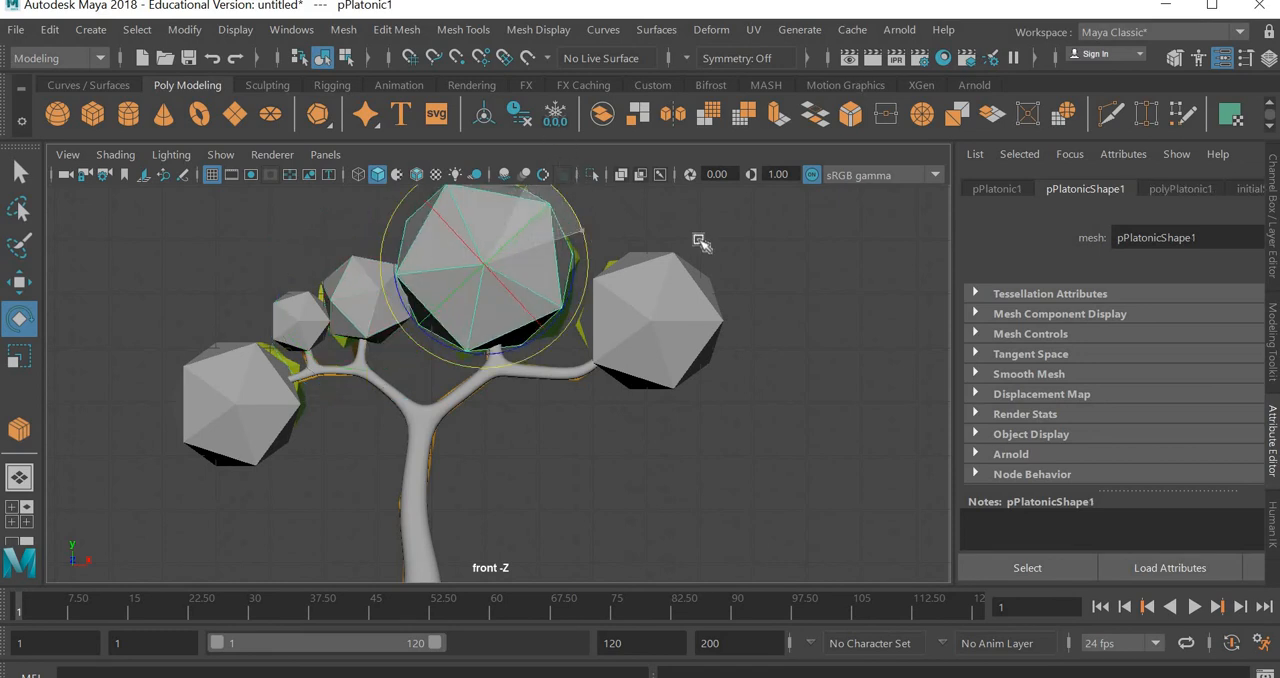
{"action": "left_click", "coordinate": [638, 307]}
{"action": "left_click_drag", "start_coordinate": [597, 323], "coordinate": [676, 320]}
Rotate the lowest left solid and the smallest solid so their facets face different directions
{"action": "left_click", "coordinate": [251, 421]}
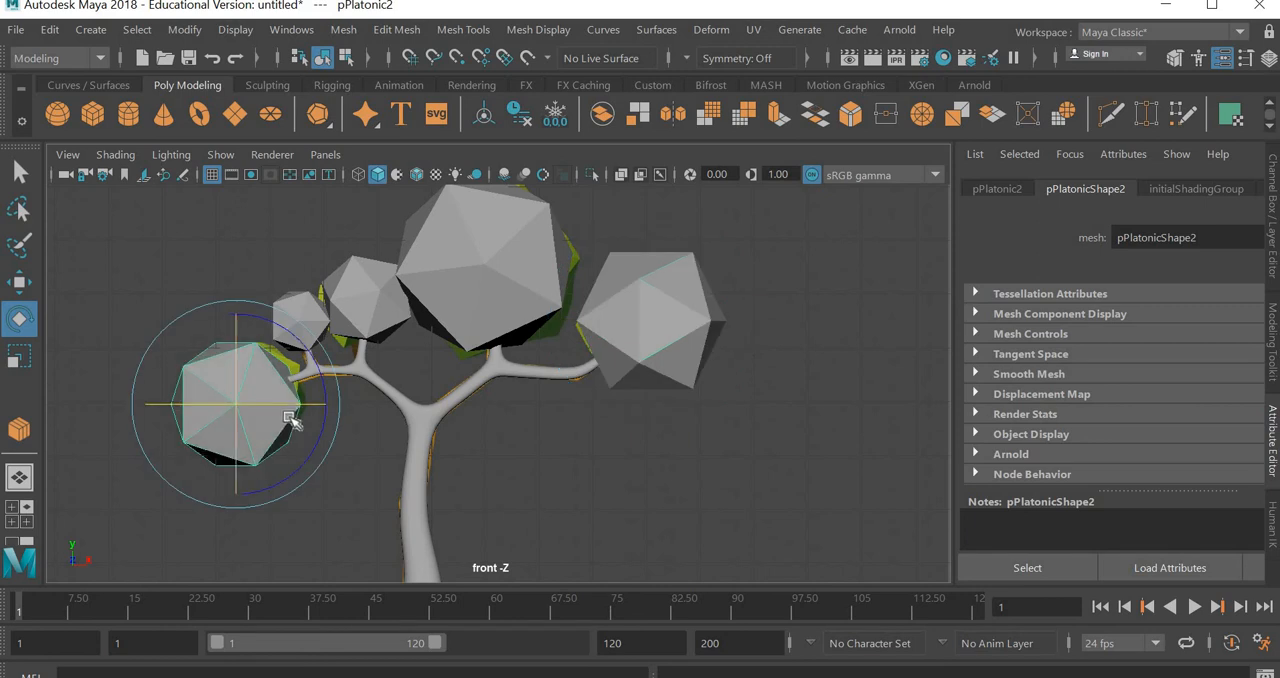
{"action": "left_click_drag", "start_coordinate": [286, 394], "coordinate": [284, 298]}
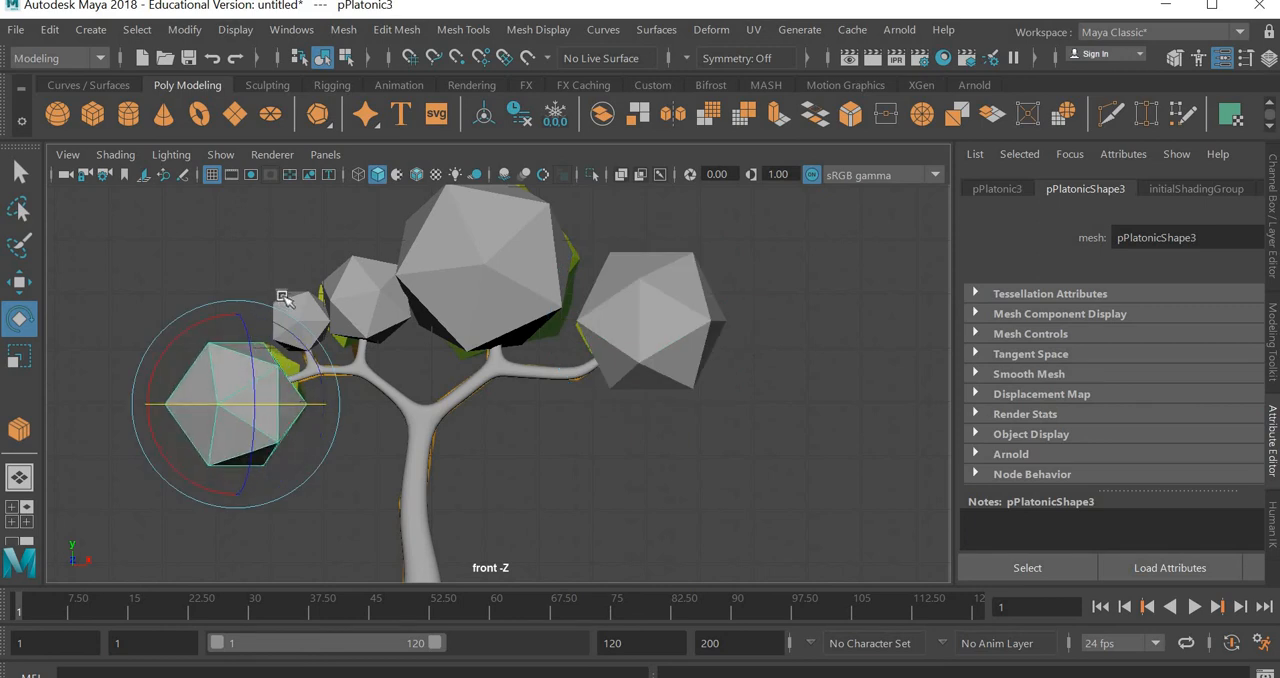
{"action": "left_click", "coordinate": [299, 307]}
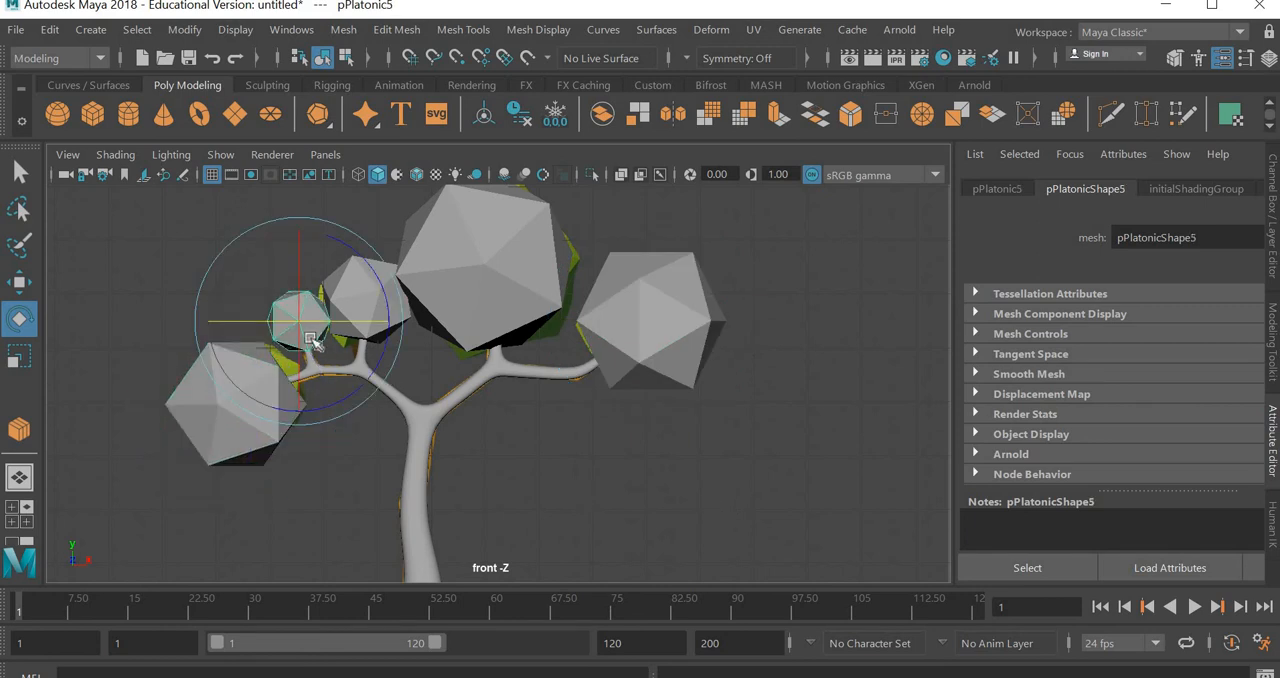
{"action": "left_click_drag", "start_coordinate": [297, 347], "coordinate": [313, 291]}
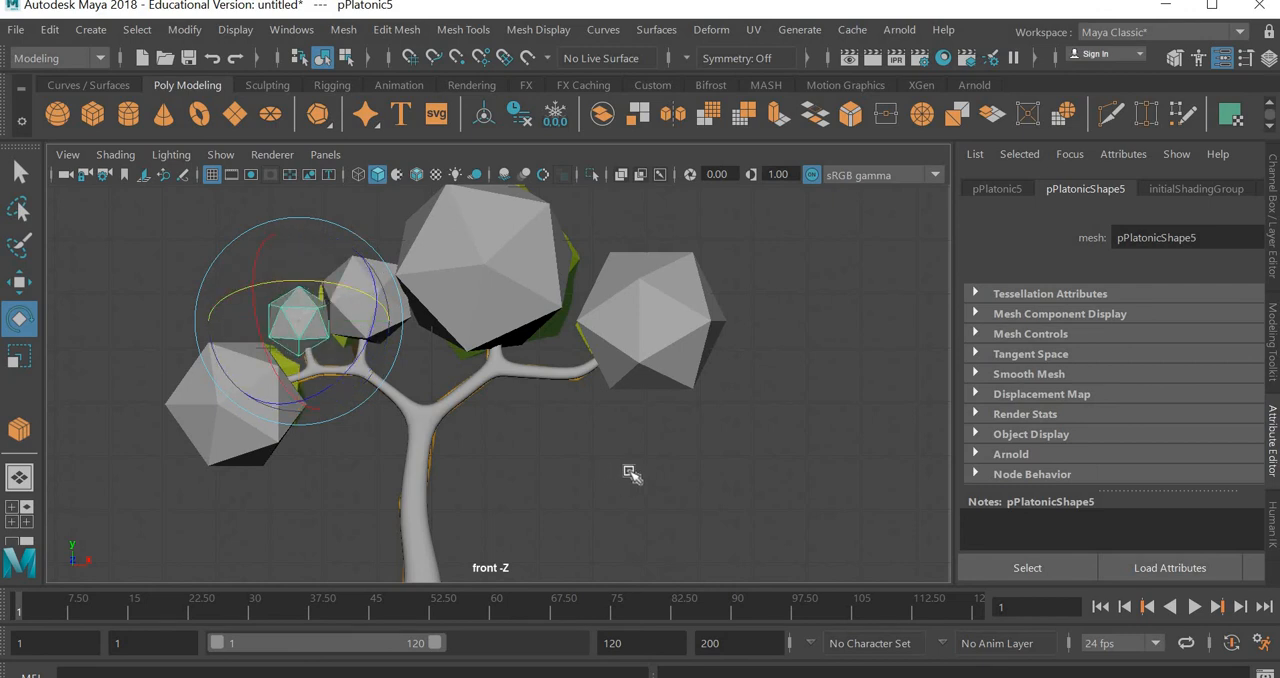
{"action": "left_click", "coordinate": [690, 473]}
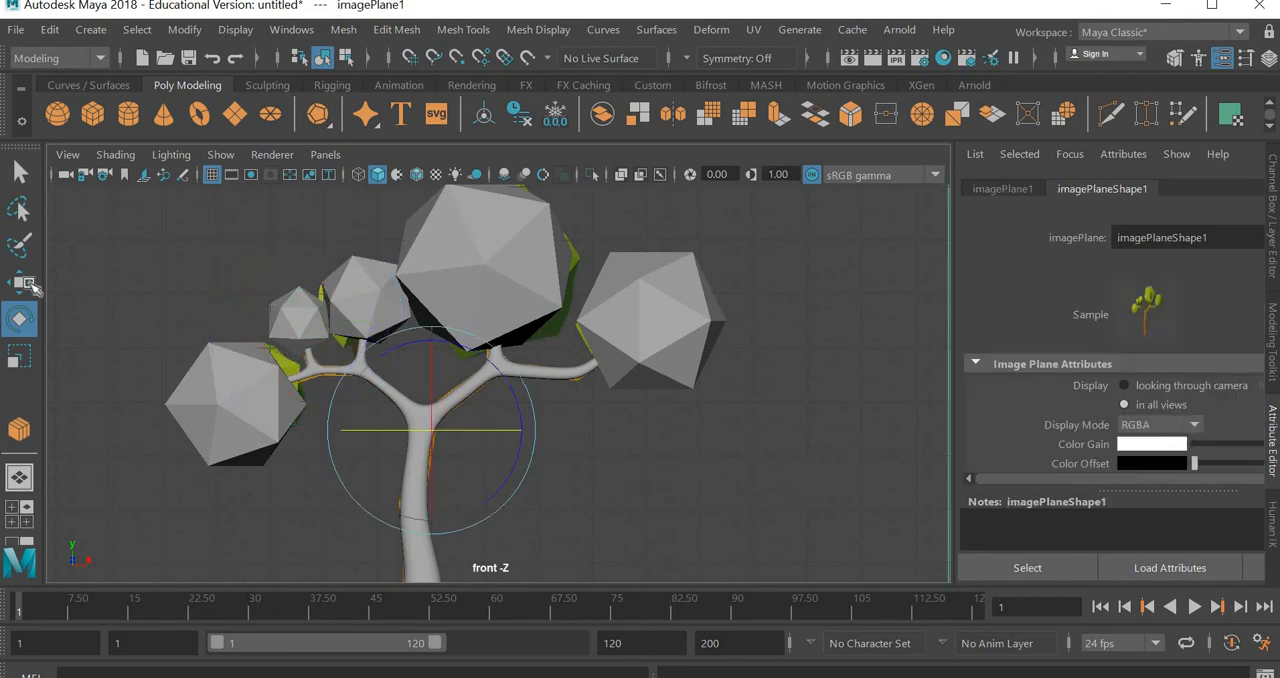
Move the largest foliage solid slightly right over its reference clump and switch to the perspective view
{"action": "key", "text": "w"}
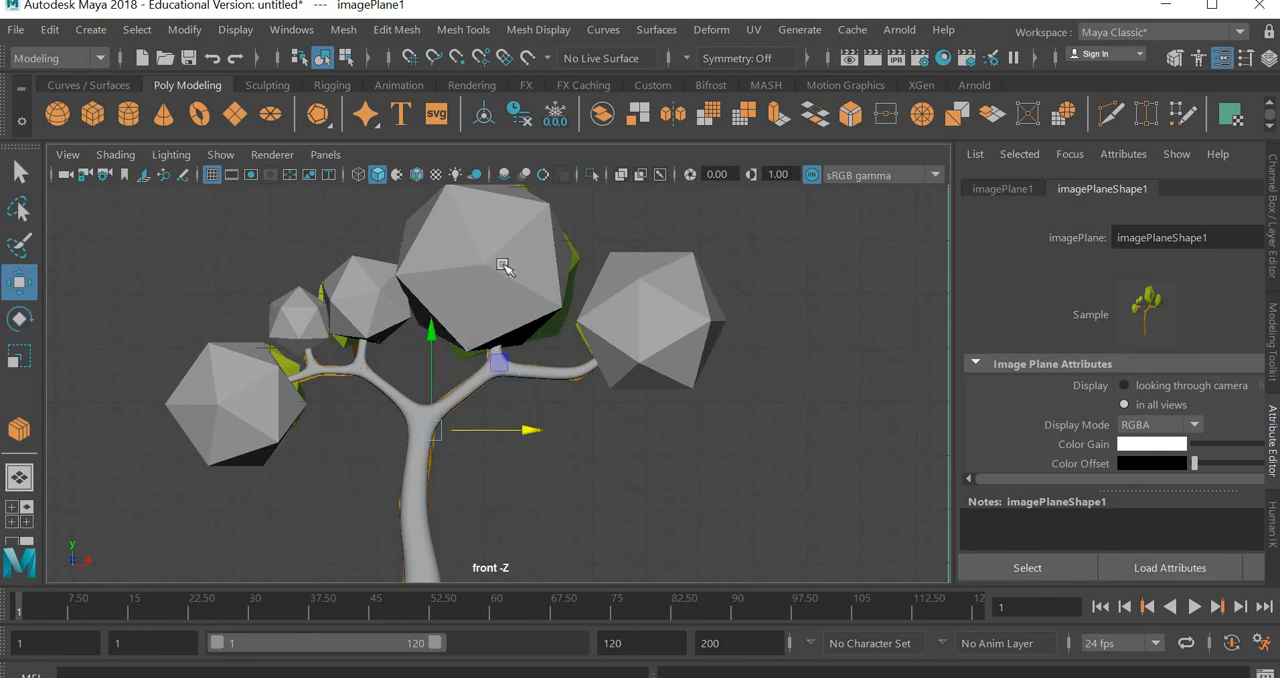
{"action": "left_click", "coordinate": [520, 318]}
{"action": "left_click_drag", "start_coordinate": [563, 264], "coordinate": [572, 265]}
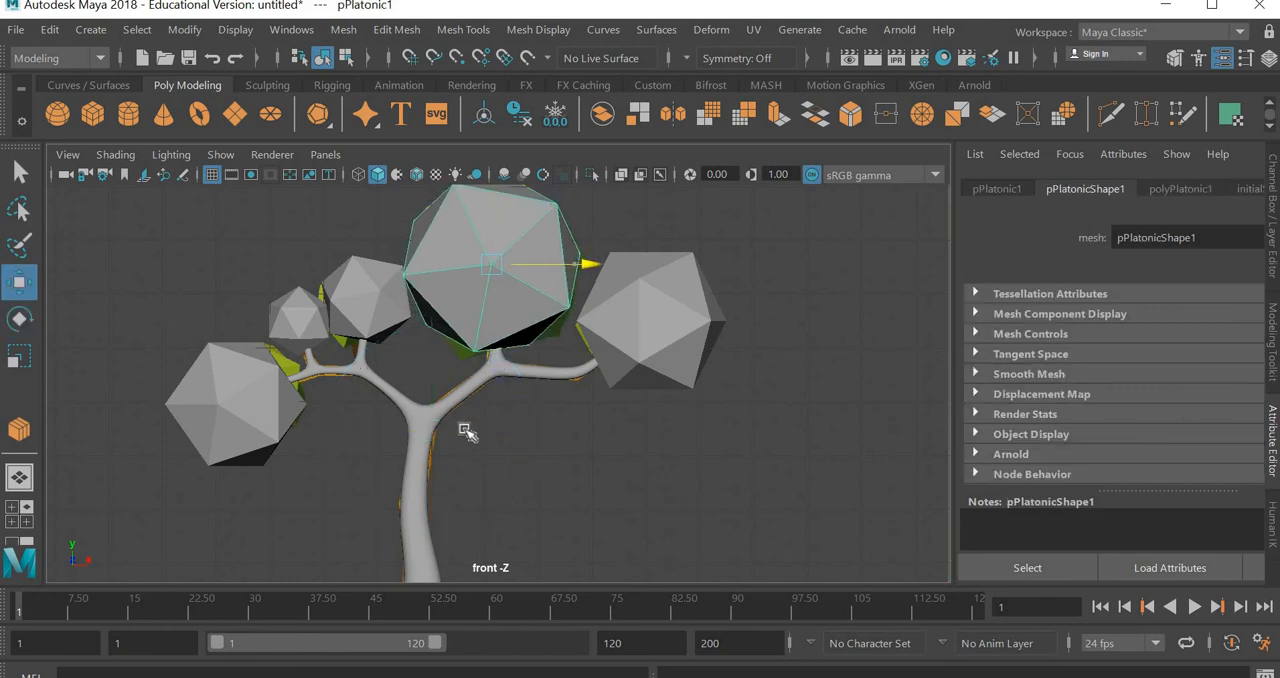
{"action": "left_click_drag", "start_coordinate": [505, 430], "coordinate": [524, 431], "text": "alt"}
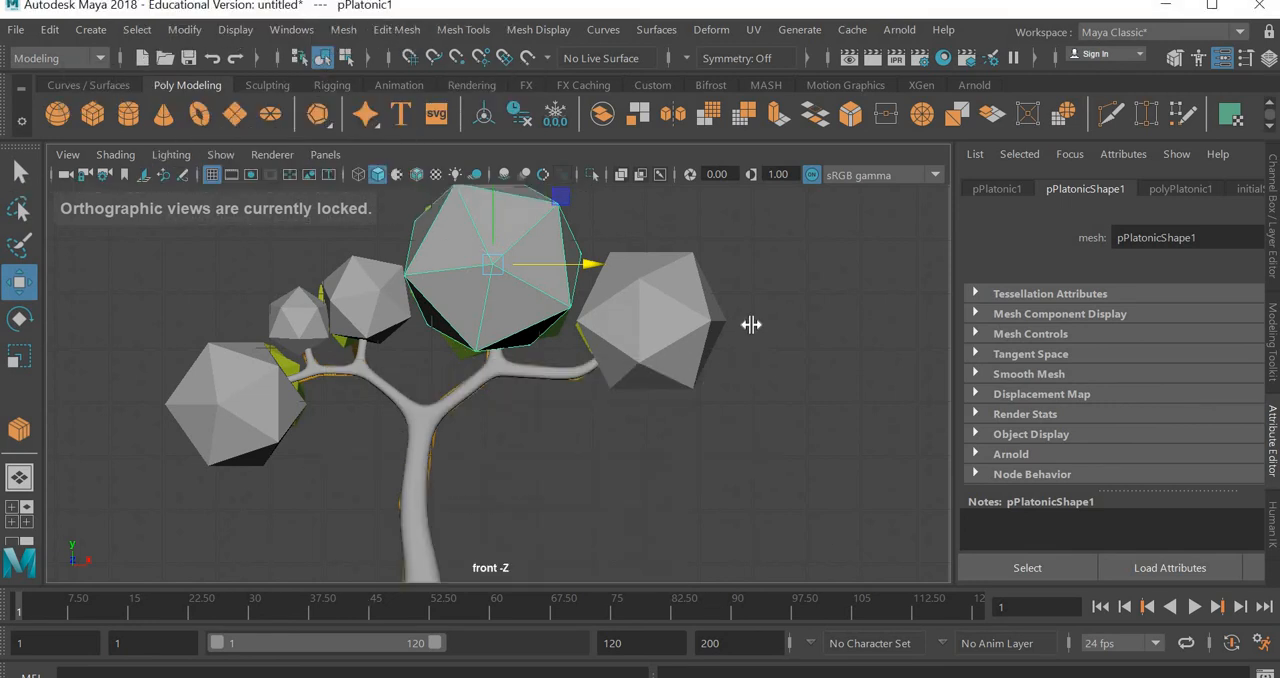
{"action": "key", "text": "space"}
{"action": "key", "text": "space"}
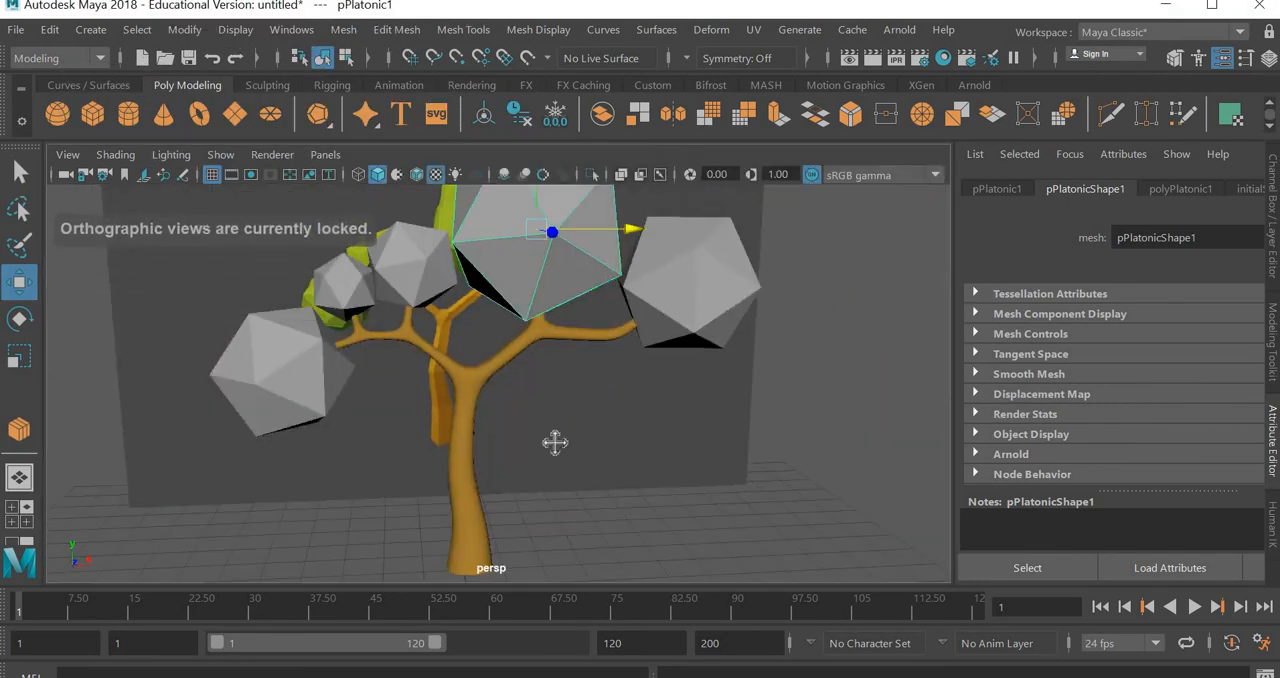
Rotate the smallest foliage solid slightly so its facets face a different direction
{"action": "left_click_drag", "start_coordinate": [555, 442], "coordinate": [370, 300], "text": "alt"}
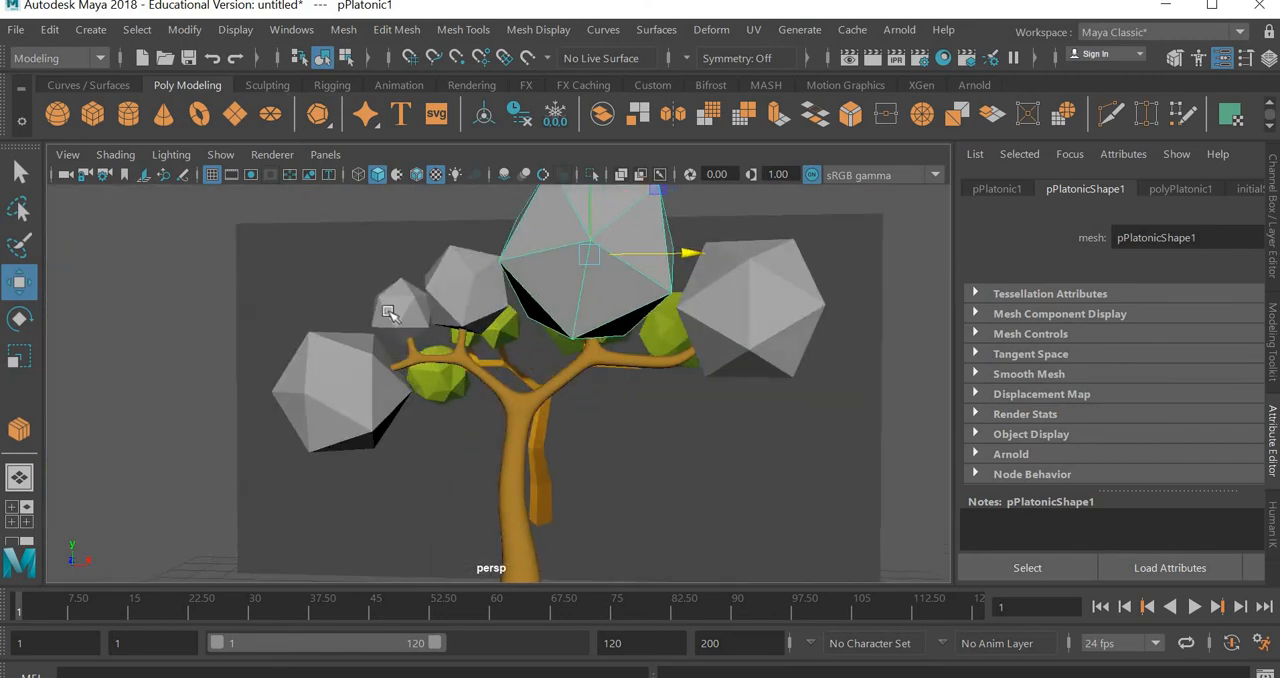
{"action": "left_click", "coordinate": [405, 305]}
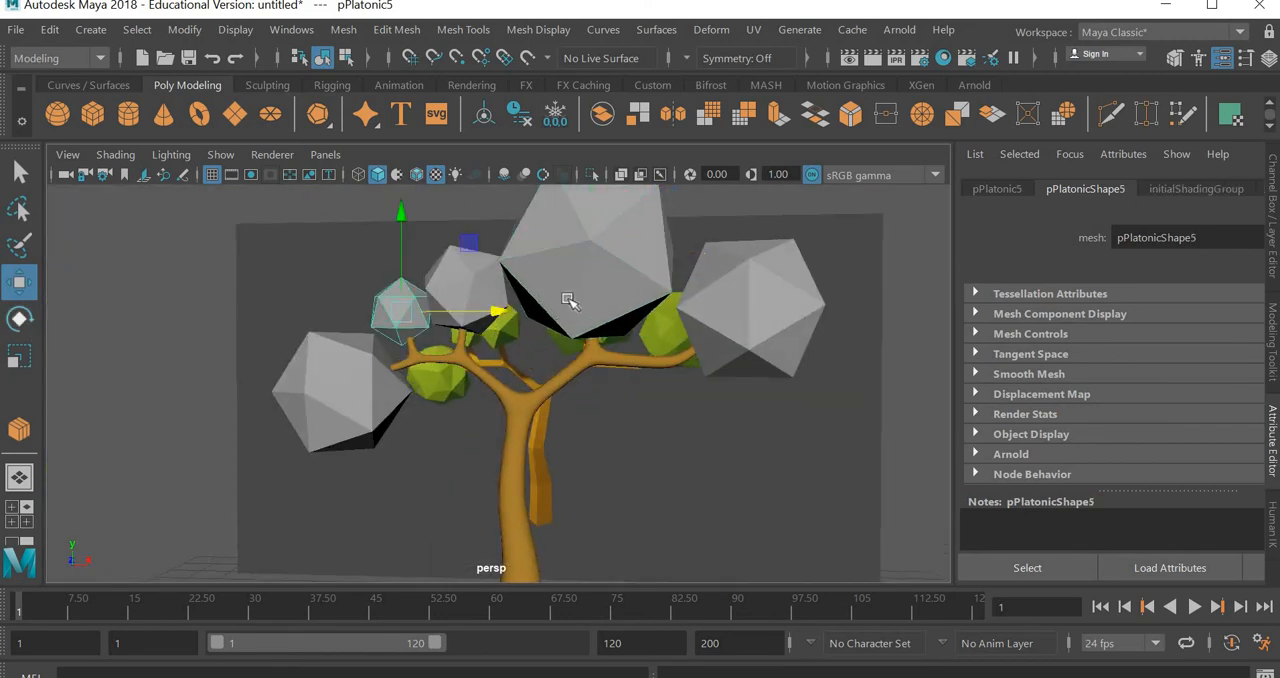
{"action": "key", "text": "e"}
{"action": "left_click_drag", "start_coordinate": [451, 223], "coordinate": [418, 228]}
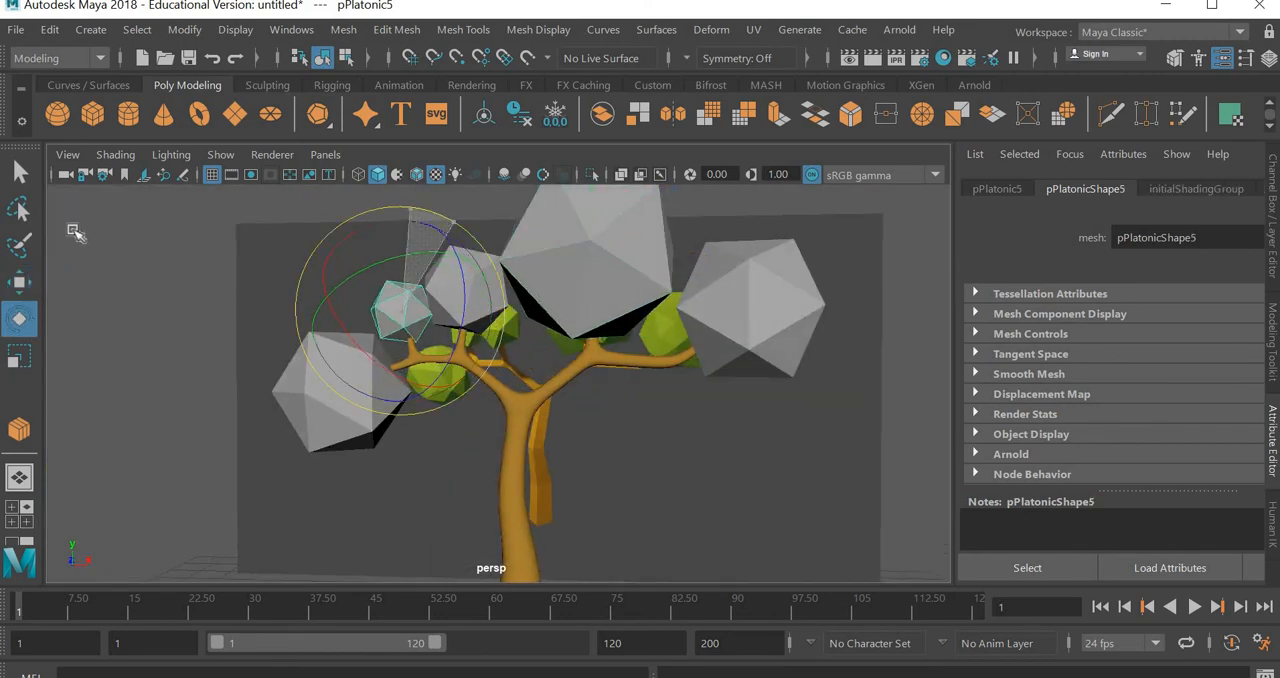
{"action": "key", "text": "w"}
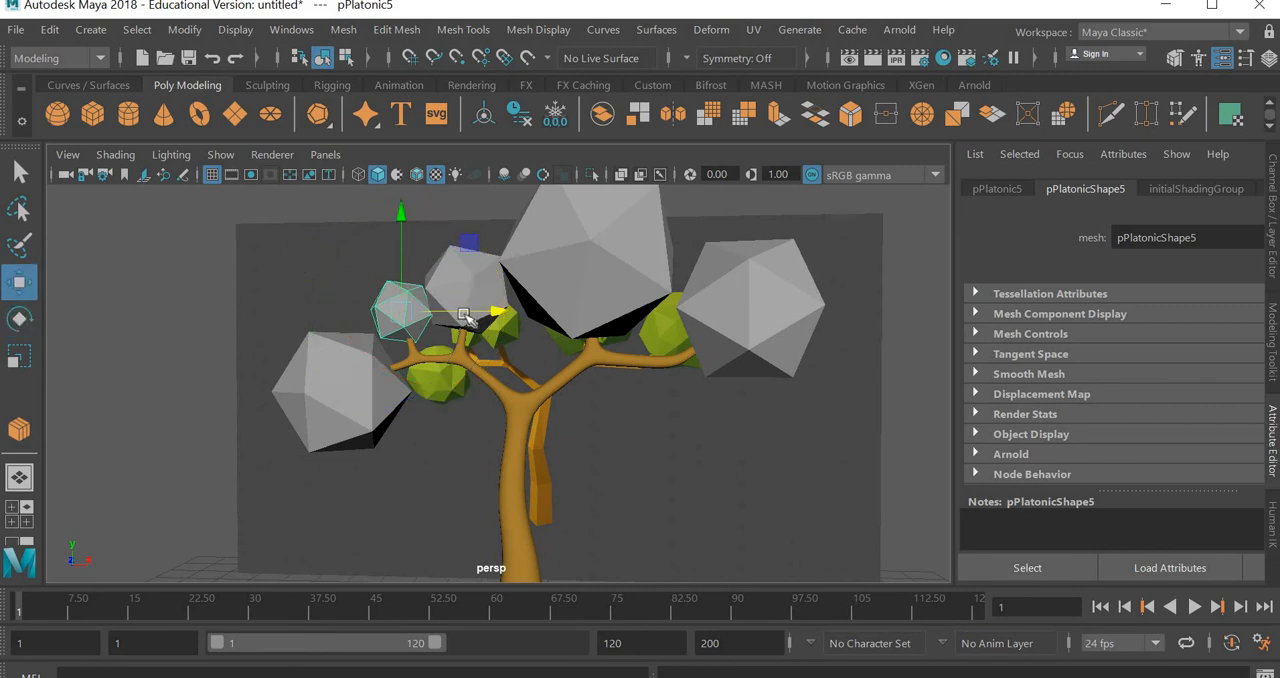
Assign a new Lambert material named light_green to the largest foliage solid
{"action": "left_click_drag", "start_coordinate": [494, 471], "coordinate": [640, 470], "text": "alt"}
{"action": "left_click", "coordinate": [670, 496]}
{"action": "left_click", "coordinate": [625, 268]}
{"action": "right_click_drag", "start_coordinate": [628, 277], "coordinate": [578, 638]}
{"action": "left_click", "coordinate": [600, 541]}
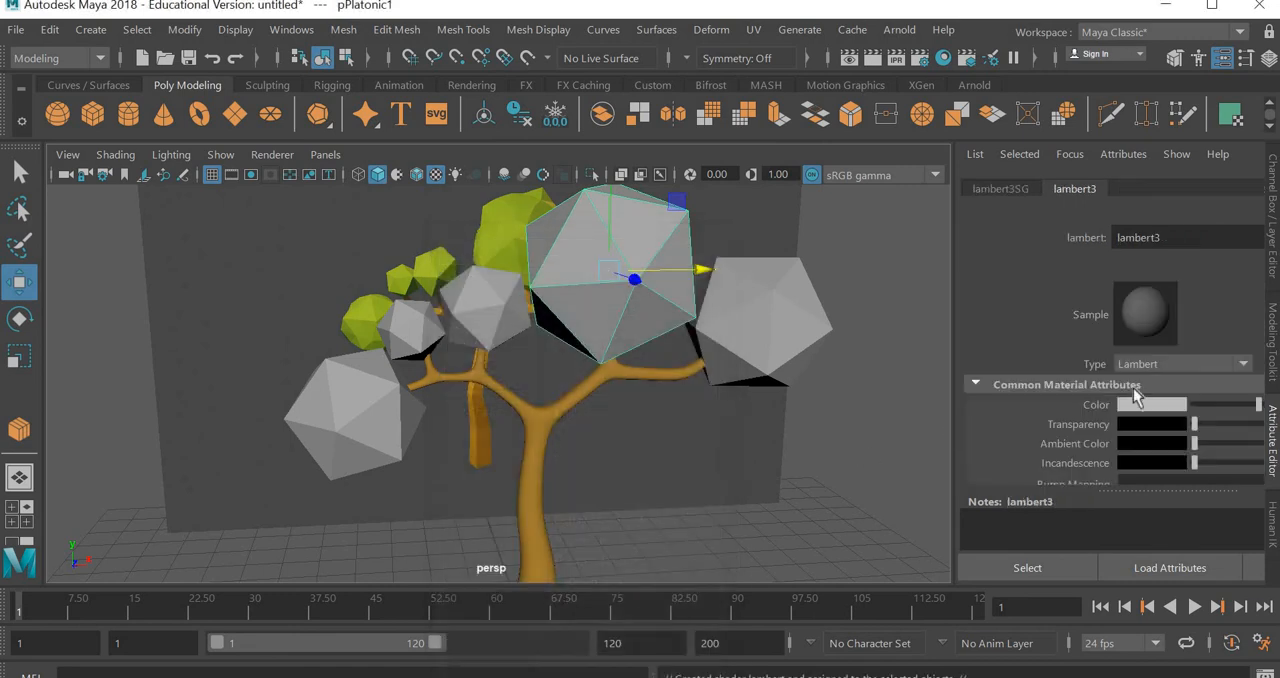
{"action": "left_click_drag", "start_coordinate": [1172, 238], "coordinate": [1045, 247]}
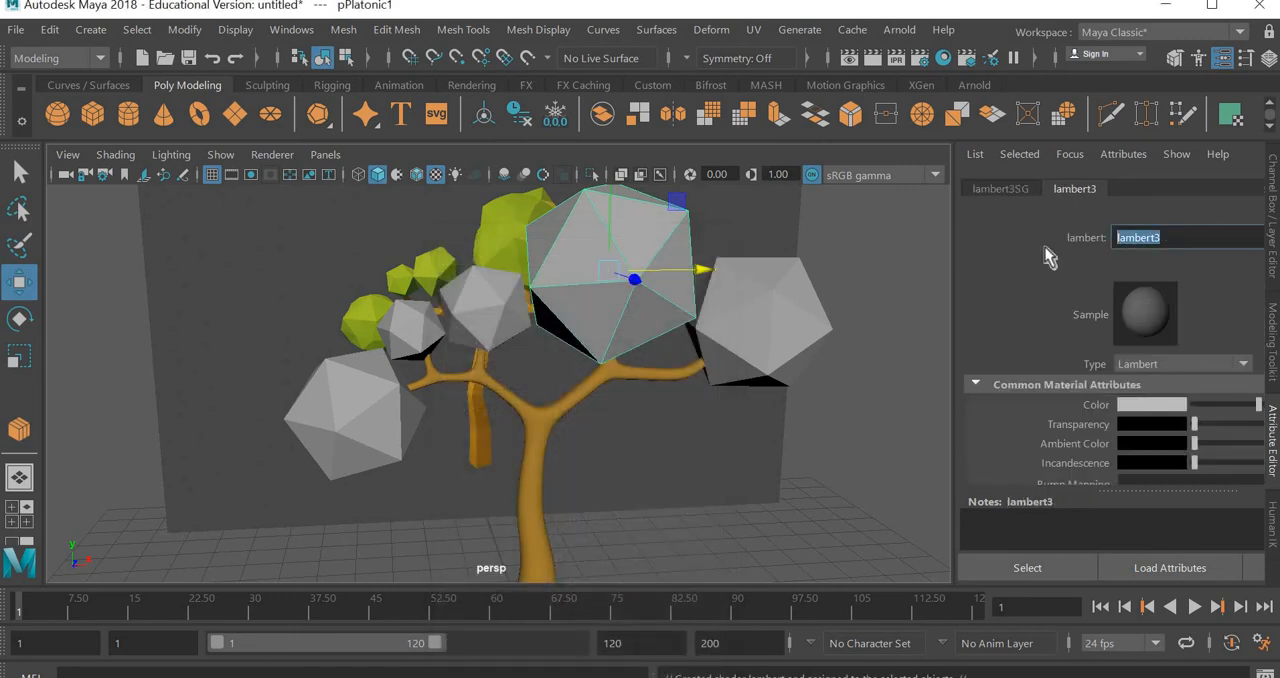
{"action": "type", "text": "light green"}
{"action": "key", "text": "Return"}
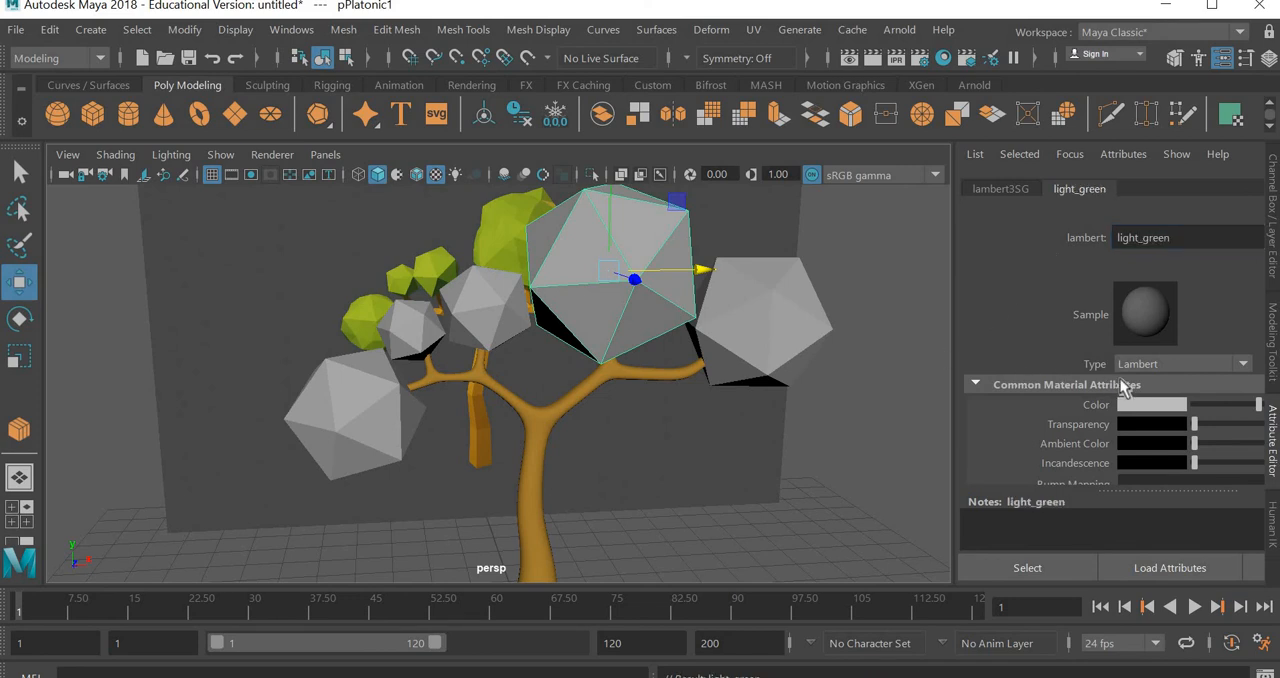
Set the light_green material's color to a saturated yellow-green
{"action": "left_click", "coordinate": [1150, 405]}
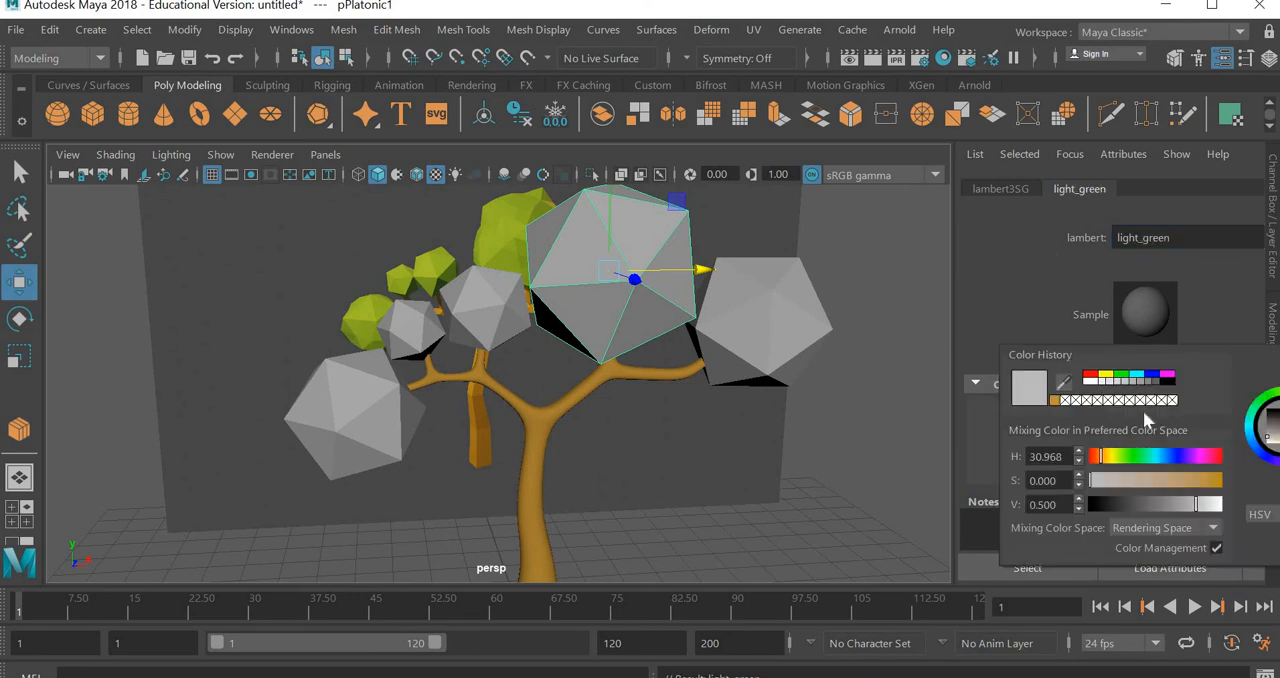
{"action": "left_click", "coordinate": [1129, 456]}
{"action": "left_click", "coordinate": [1218, 481]}
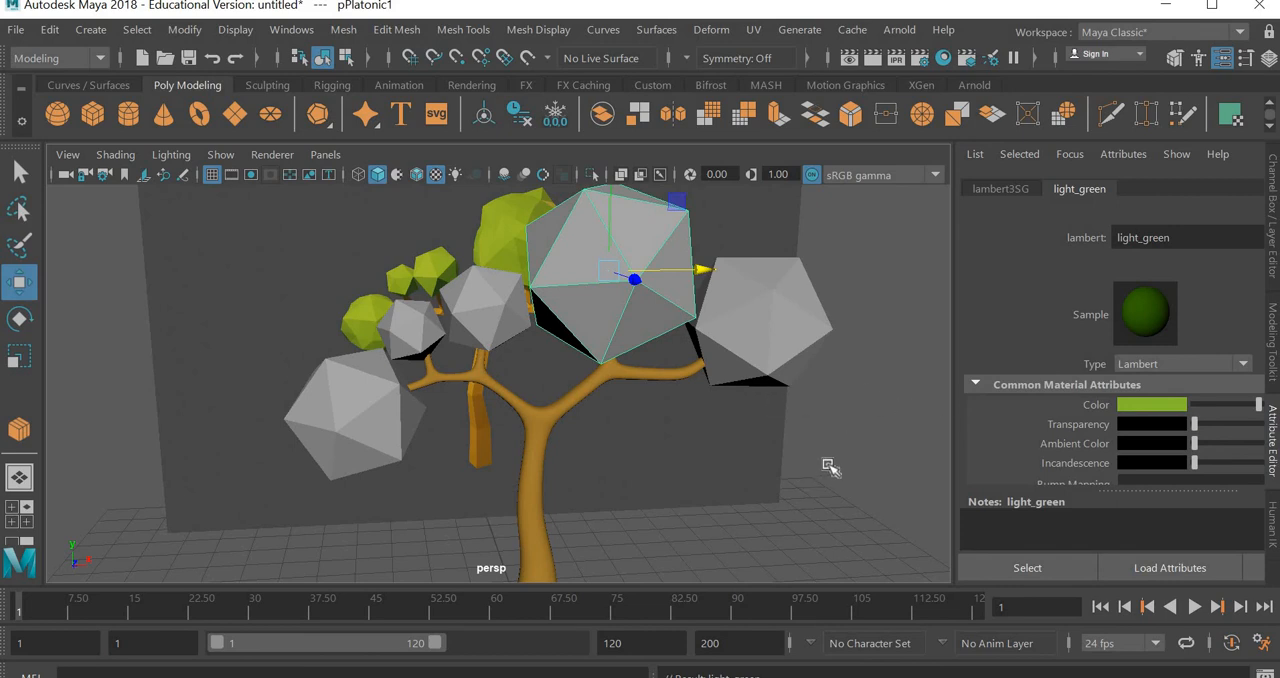
{"action": "left_click", "coordinate": [737, 510]}
Compare the trunk's and the largest foliage solid's colors in shaded display with and without texture maps
{"action": "left_click", "coordinate": [640, 296]}
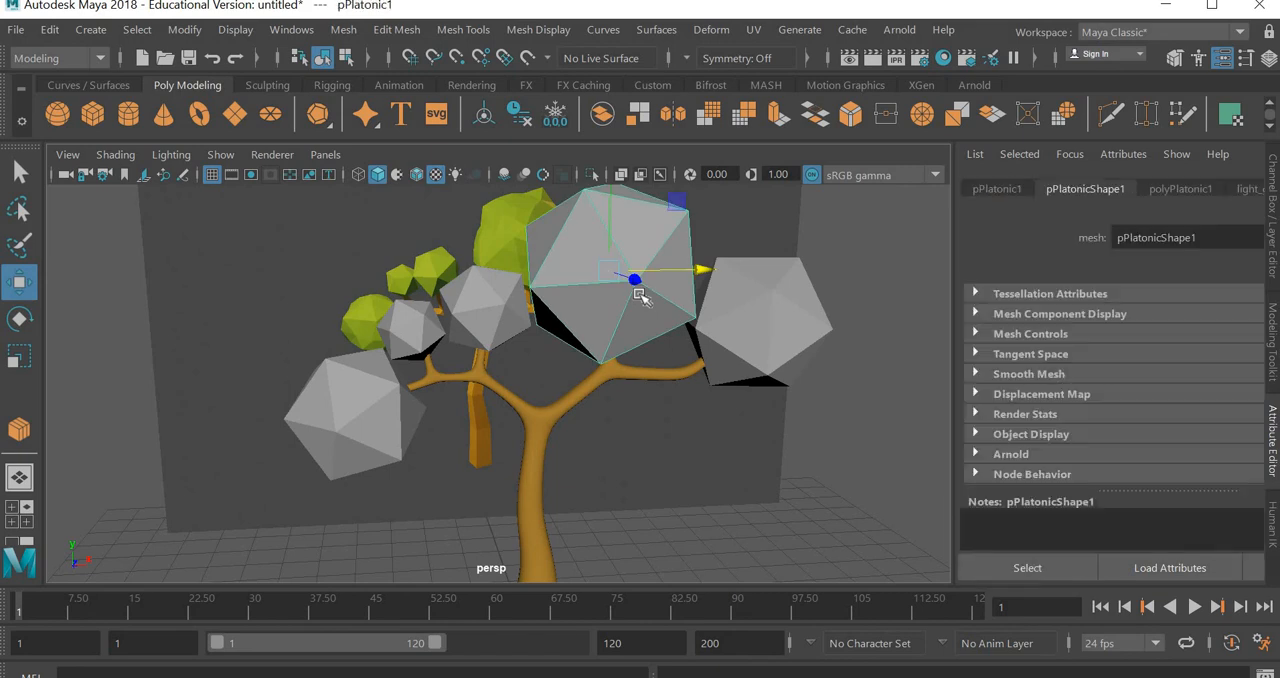
{"action": "key", "text": "6"}
{"action": "key", "text": "5"}
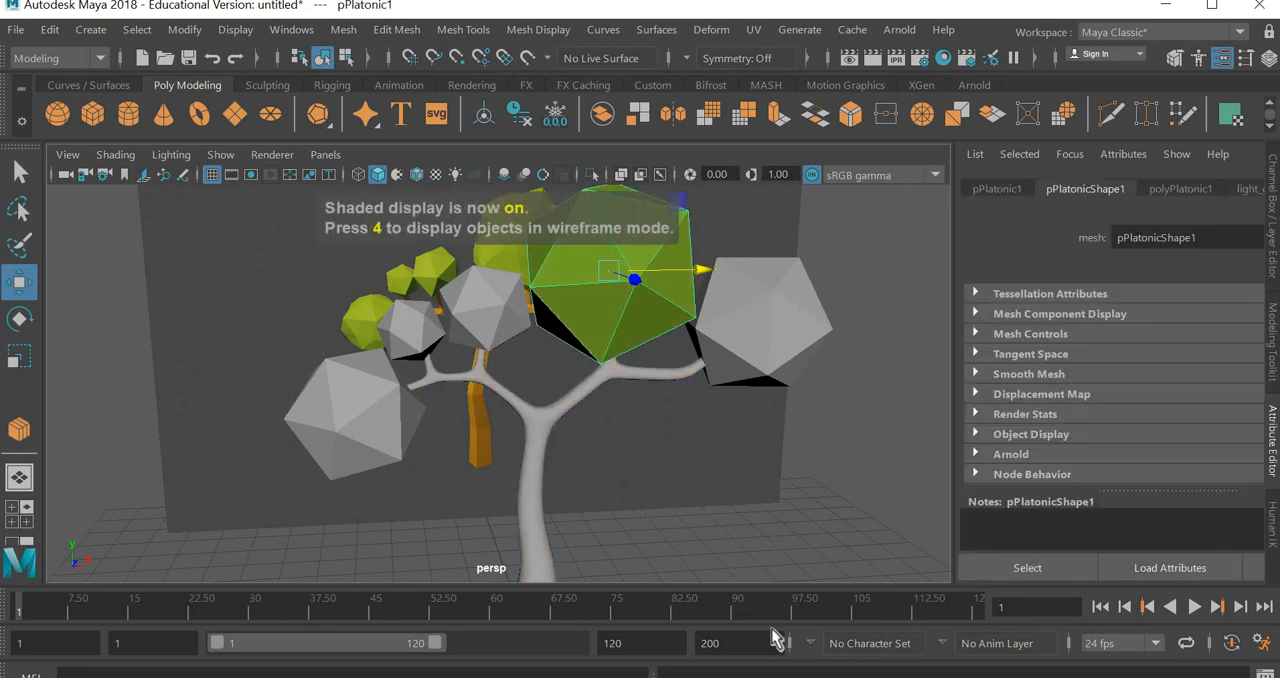
{"action": "key", "text": "6"}
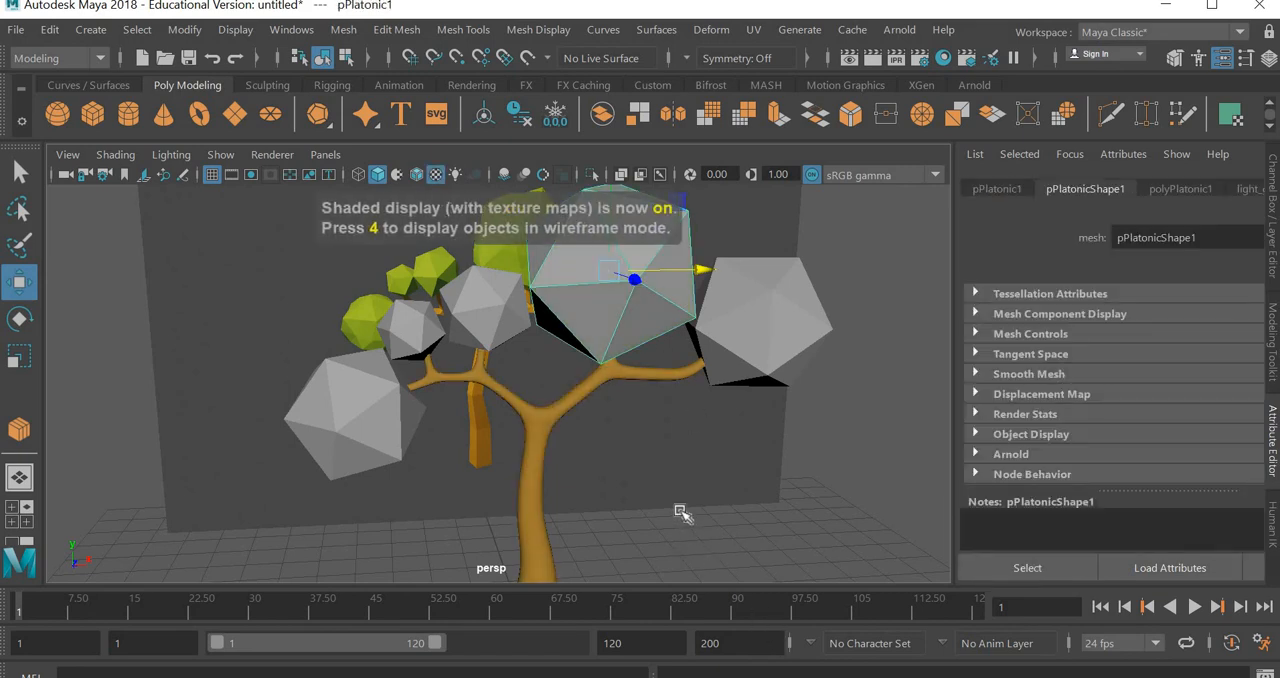
{"action": "left_click", "coordinate": [680, 512]}
{"action": "left_click_drag", "start_coordinate": [671, 503], "coordinate": [443, 514], "text": "alt"}
{"action": "left_click", "coordinate": [443, 514]}
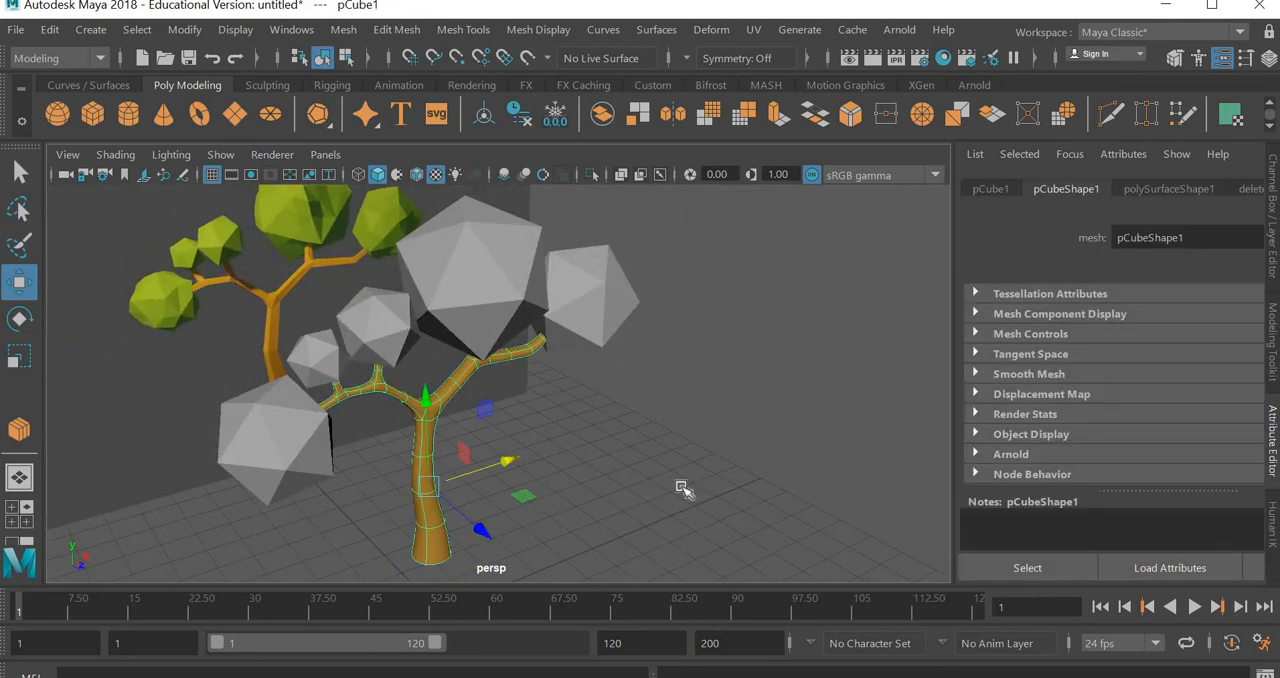
{"action": "key", "text": "5"}
{"action": "left_click", "coordinate": [446, 346]}
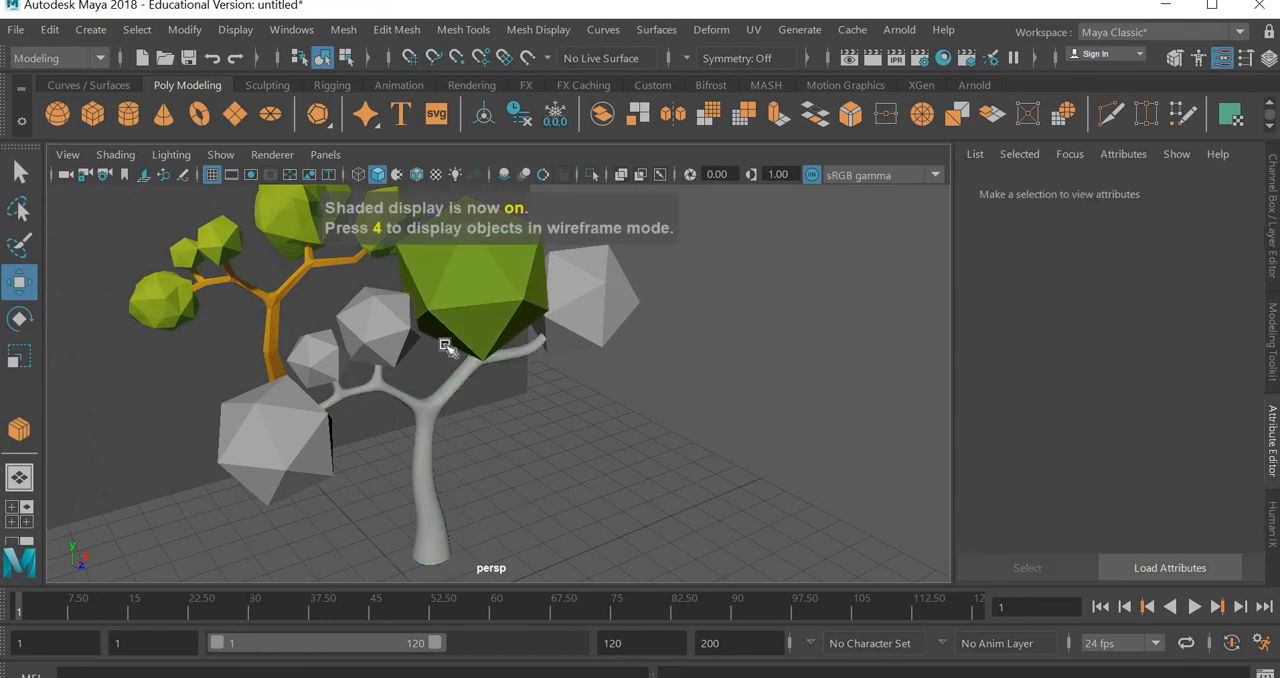
{"action": "left_click", "coordinate": [447, 276]}
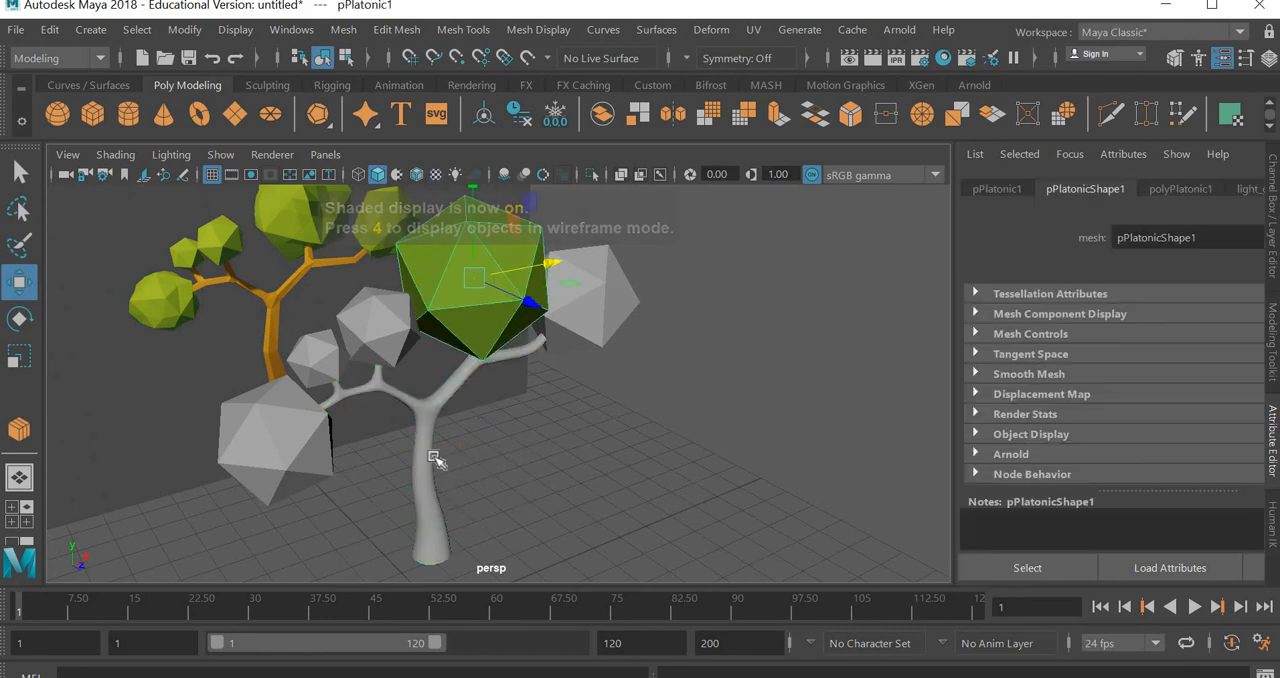
Delete the construction history of the trunk and of the largest foliage solid
{"action": "key", "text": "ctrl+z"}
{"action": "key", "text": "ctrl+z"}
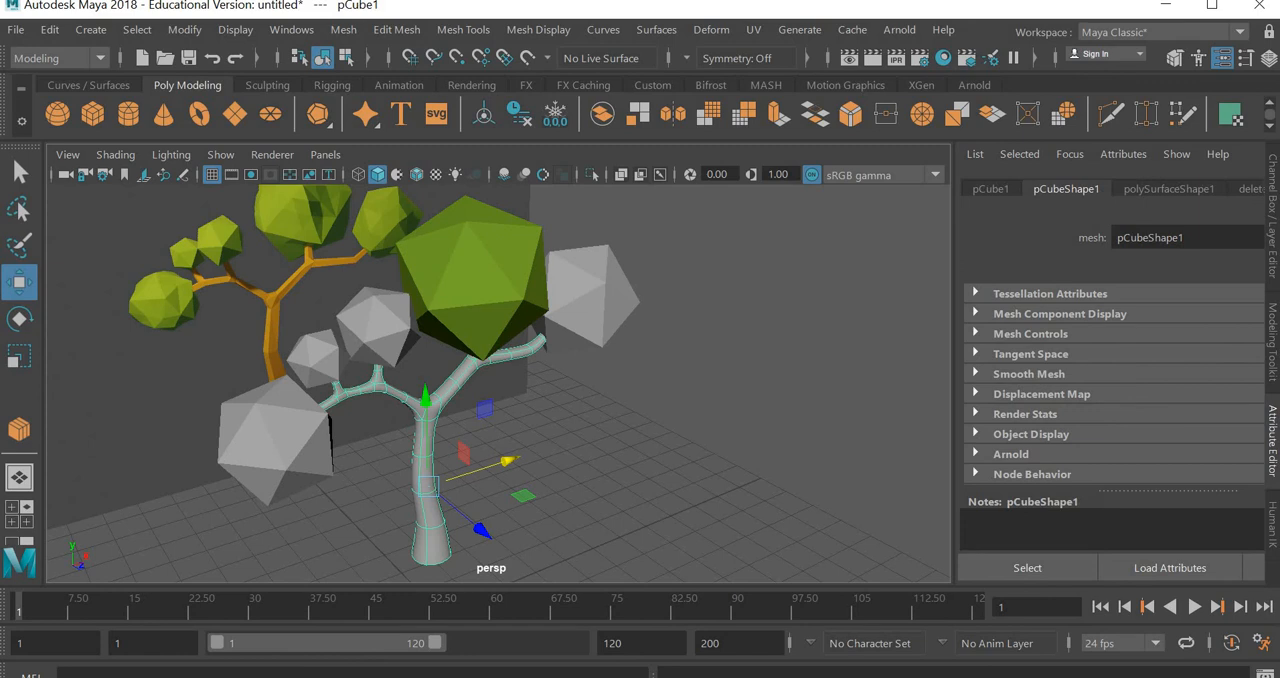
{"action": "left_click", "coordinate": [49, 30]}
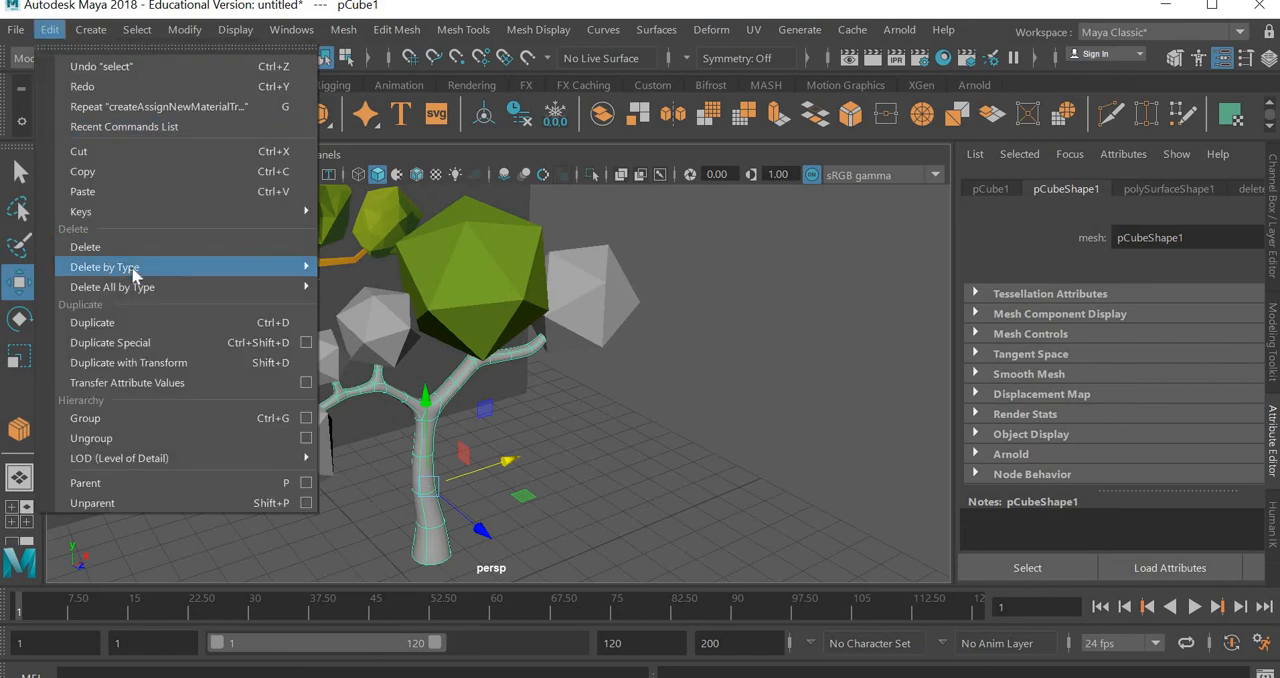
{"action": "mouse_move", "coordinate": [134, 267]}
{"action": "left_click", "coordinate": [470, 283]}
{"action": "left_click", "coordinate": [474, 256]}
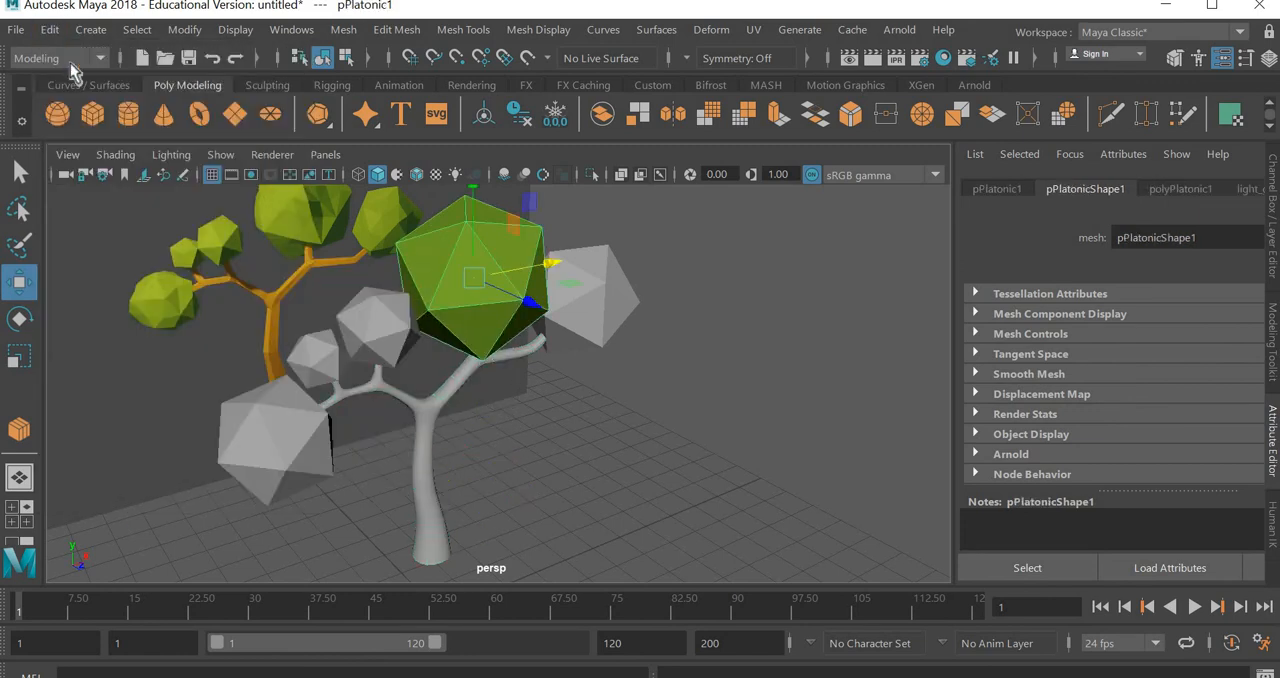
{"action": "left_click", "coordinate": [49, 30]}
{"action": "mouse_move", "coordinate": [102, 264]}
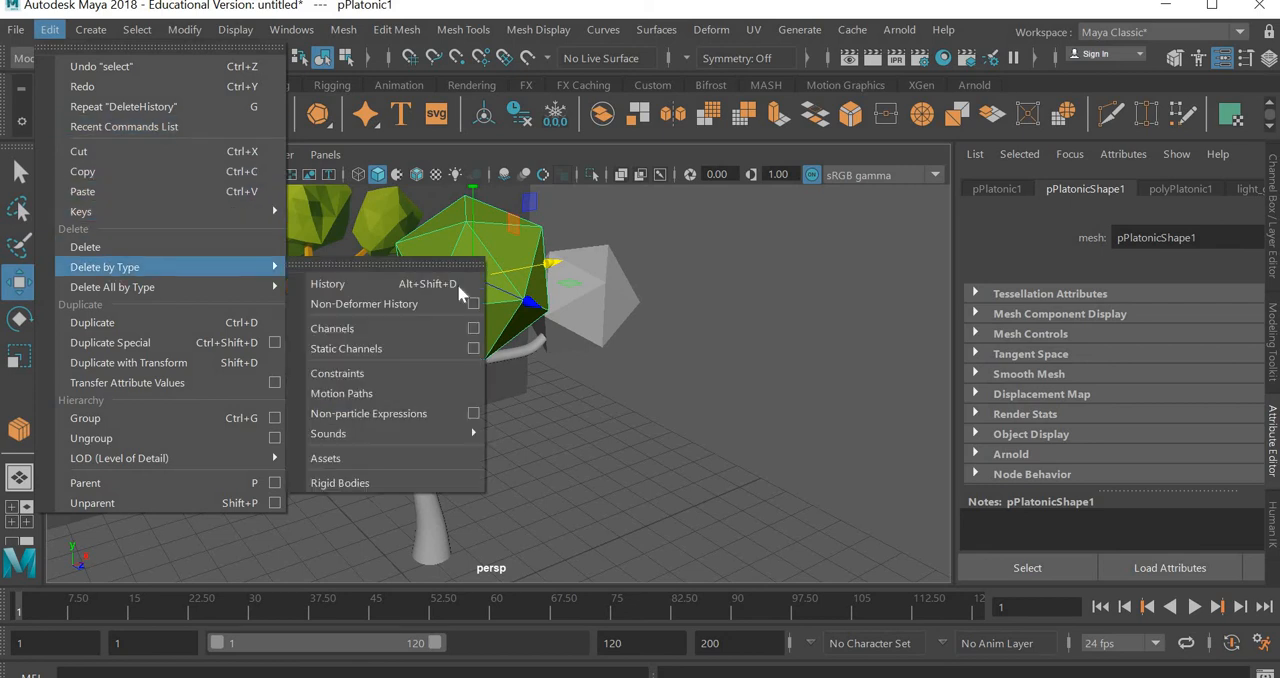
{"action": "left_click", "coordinate": [457, 284]}
{"action": "left_click", "coordinate": [555, 474]}
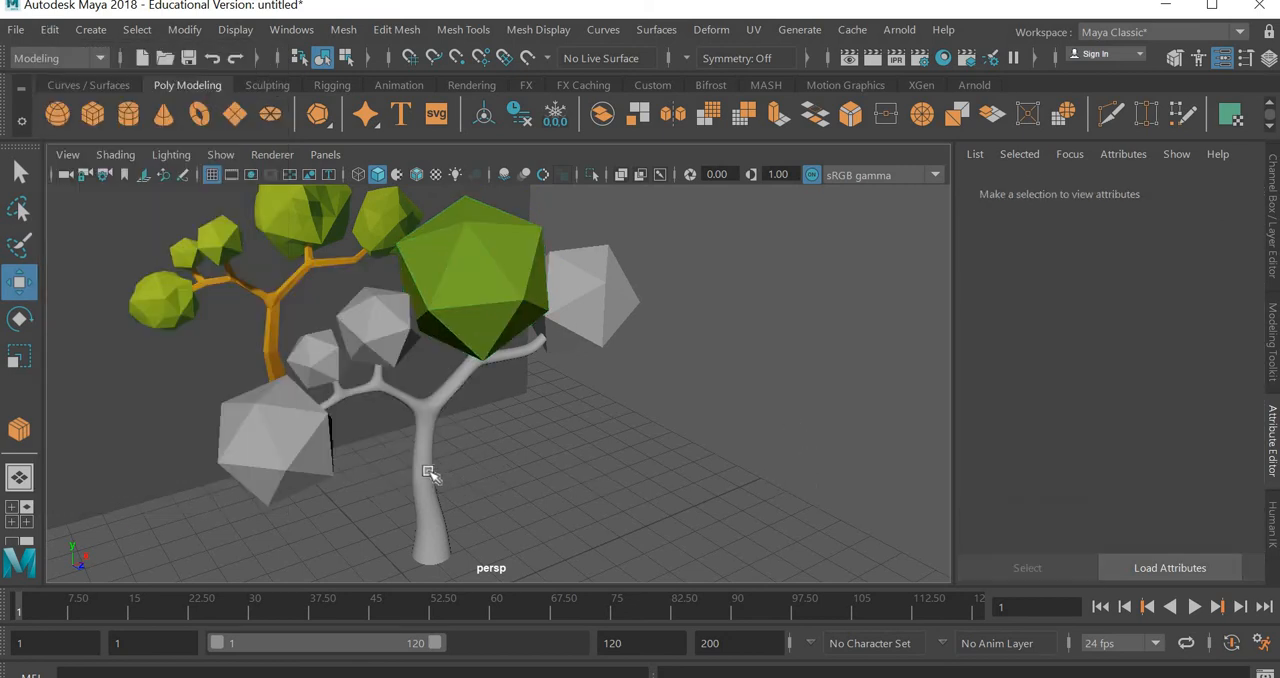
Examine the largest foliage solid in textured display together with its light_green material settings in a widened attribute area
{"action": "left_click", "coordinate": [420, 474]}
{"action": "key", "text": "6"}
{"action": "left_click", "coordinate": [706, 396]}
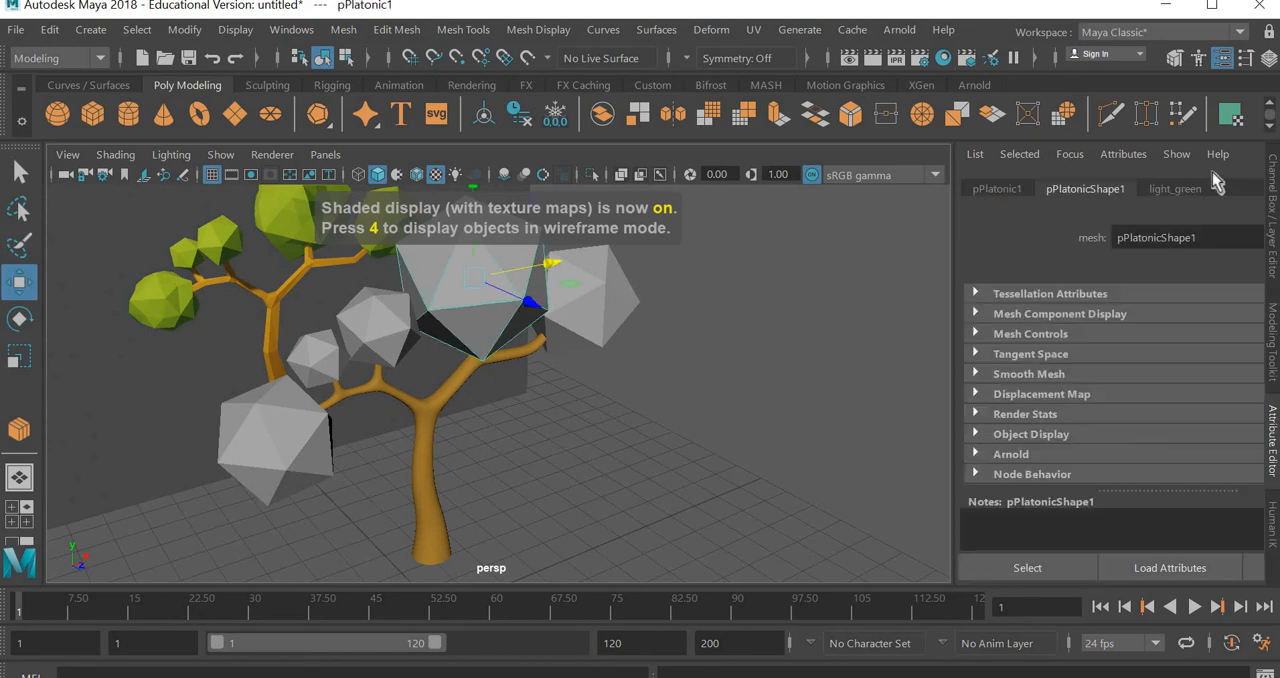
{"action": "left_click", "coordinate": [1184, 190]}
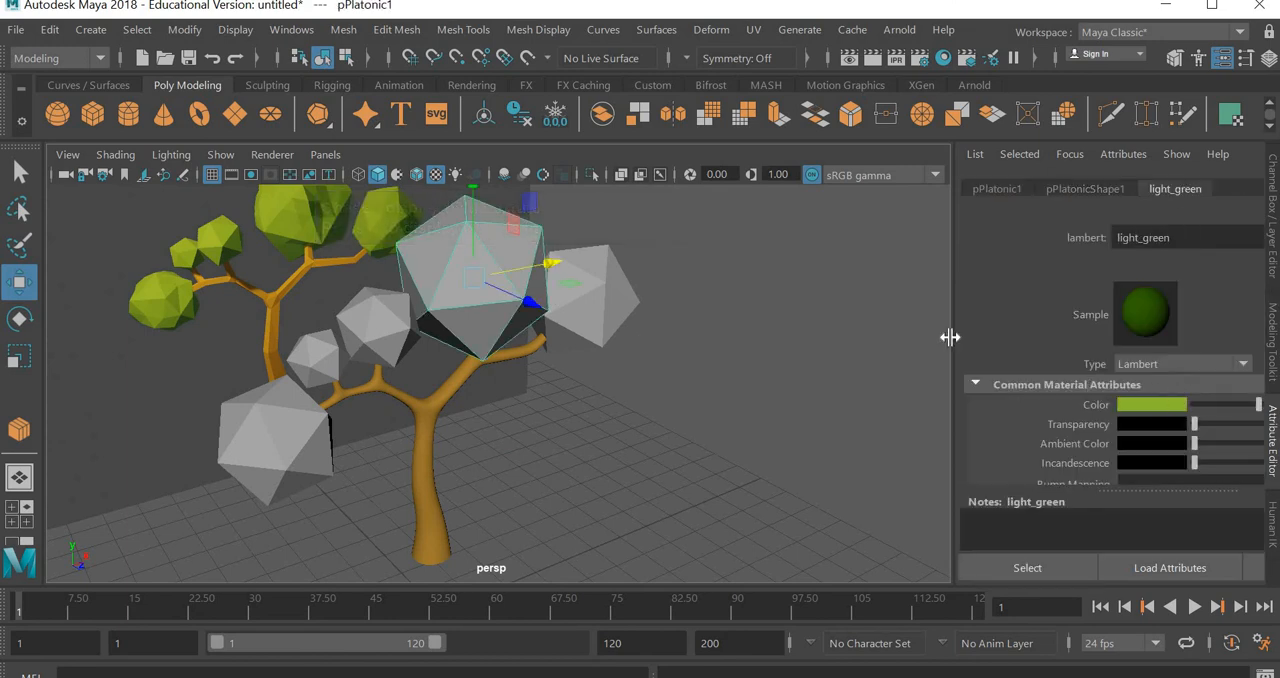
{"action": "left_click_drag", "start_coordinate": [932, 337], "coordinate": [877, 343]}
{"action": "scroll", "coordinate": [606, 463], "scroll_direction": "down", "scroll_amount": 5}
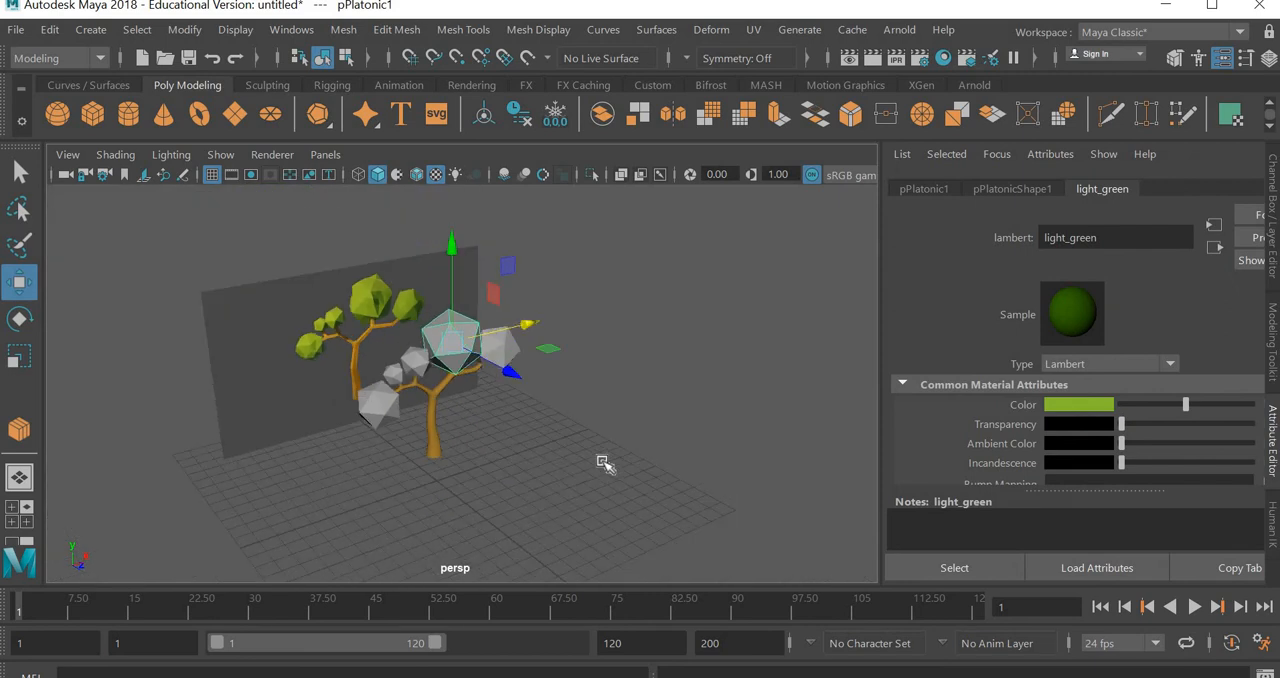
{"action": "scroll", "coordinate": [501, 482], "scroll_direction": "up", "scroll_amount": 4}
{"action": "left_click_drag", "start_coordinate": [501, 482], "coordinate": [549, 457], "text": "alt"}
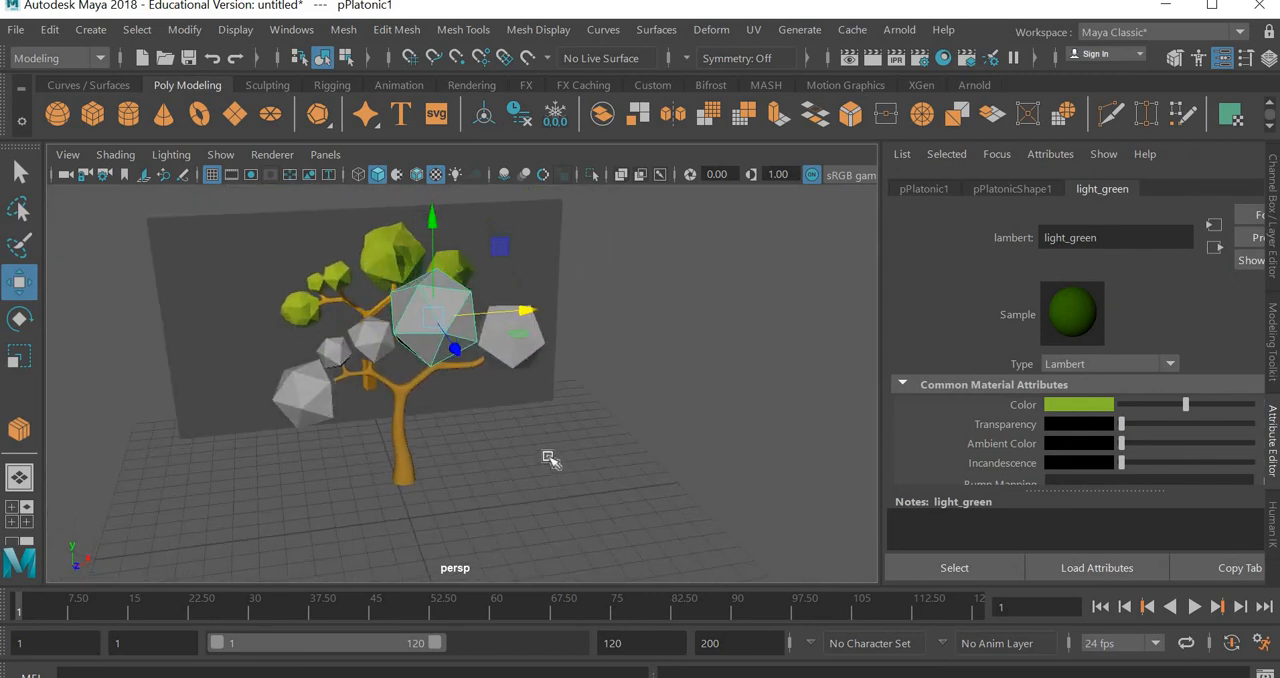
{"action": "left_click", "coordinate": [546, 412]}
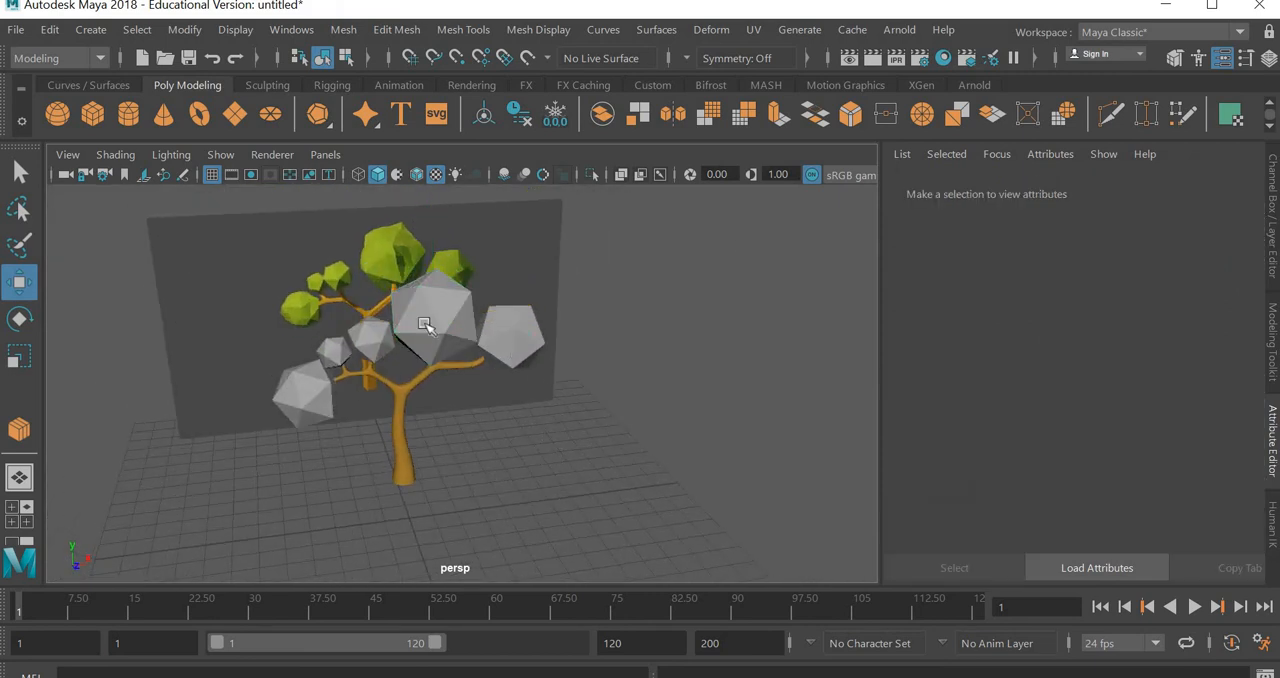
{"action": "left_click", "coordinate": [463, 350]}
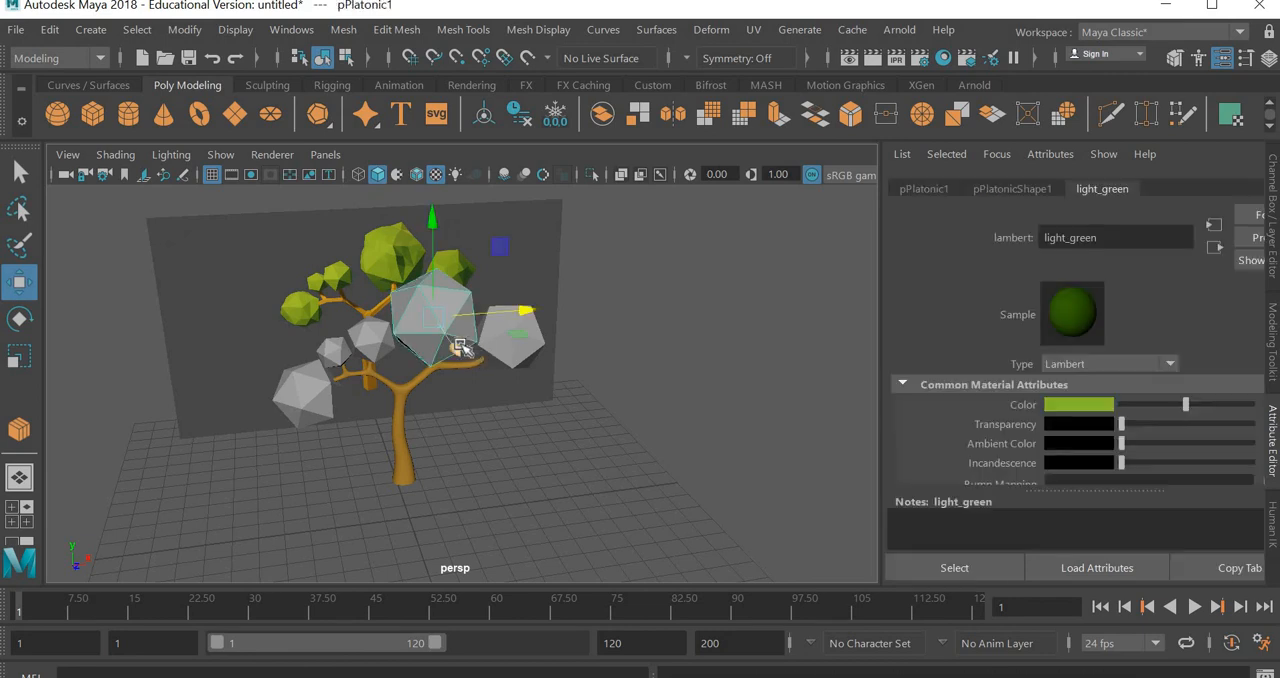
Try the smooth mesh preview on the largest foliage solid in wireframe and shaded display, then restore its faceted display
{"action": "left_click", "coordinate": [18, 174]}
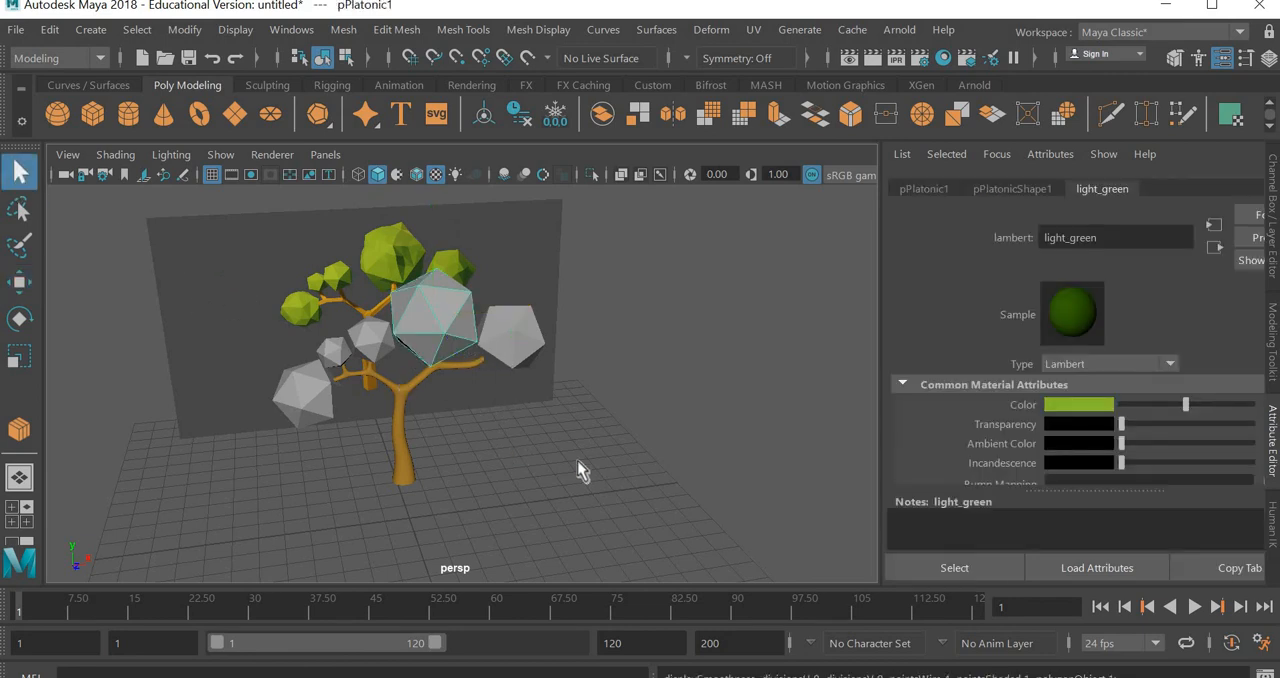
{"action": "left_click", "coordinate": [436, 318]}
{"action": "key", "text": "3"}
{"action": "key", "text": "4"}
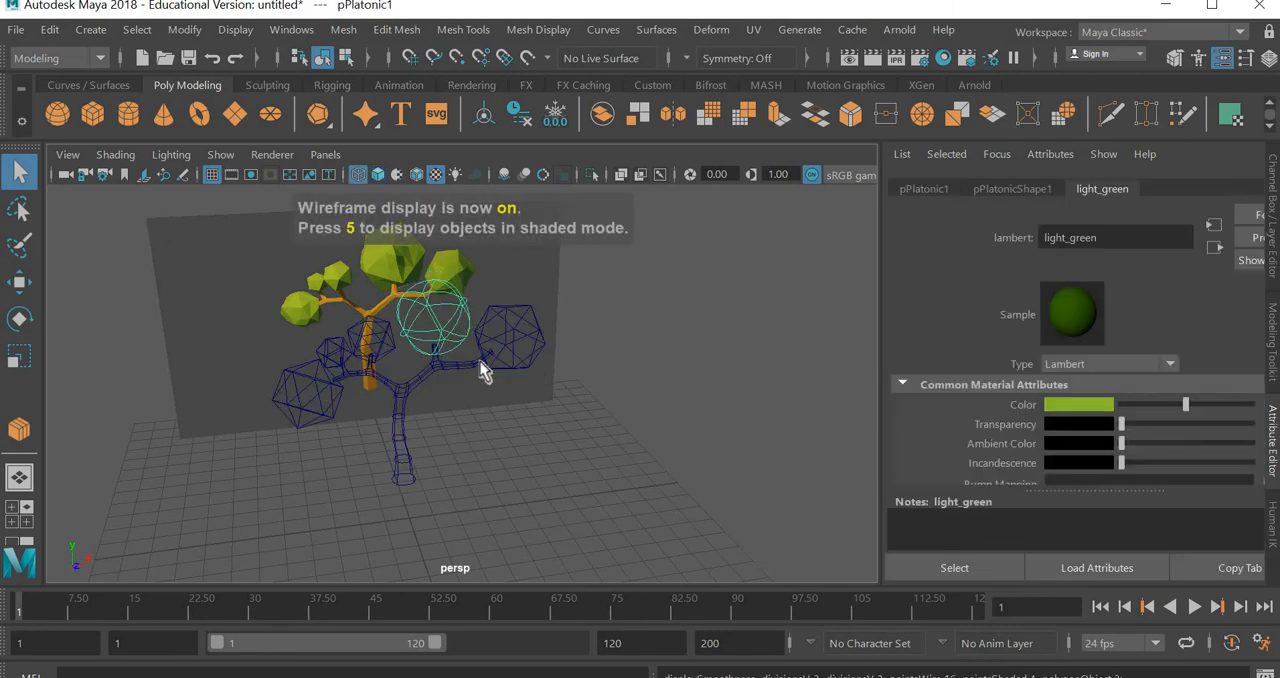
{"action": "key", "text": "5"}
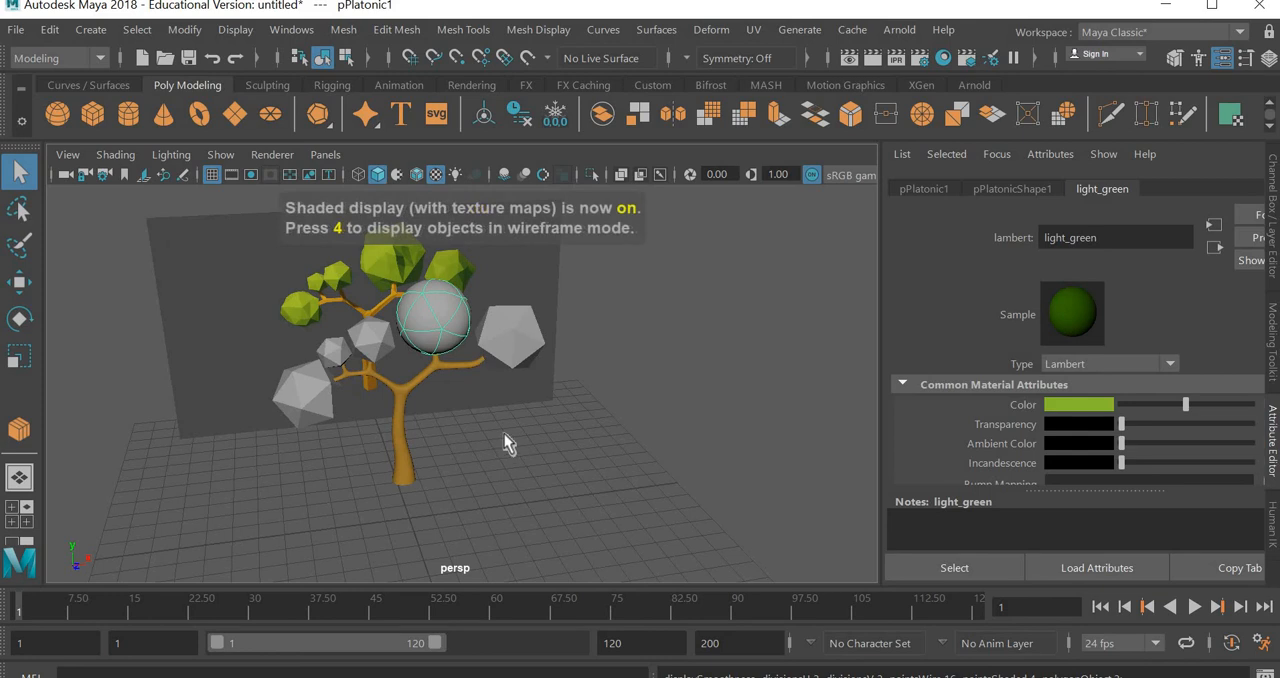
{"action": "left_click", "coordinate": [514, 507]}
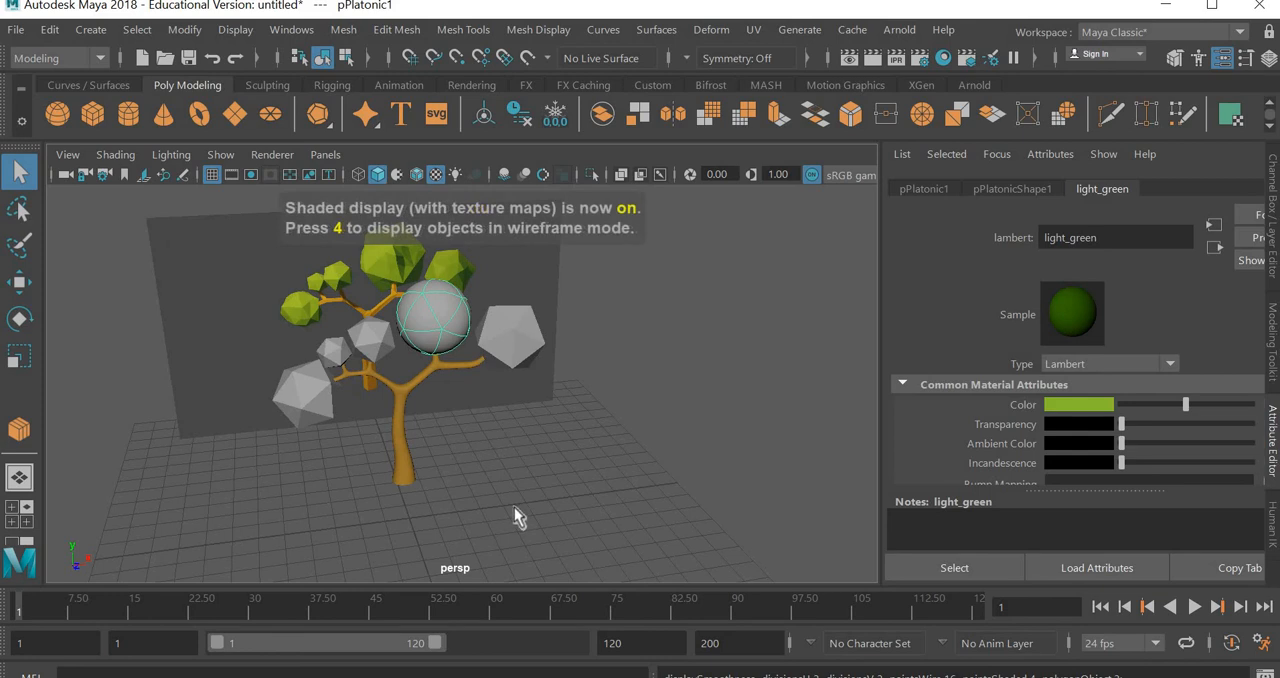
{"action": "left_click", "coordinate": [455, 342]}
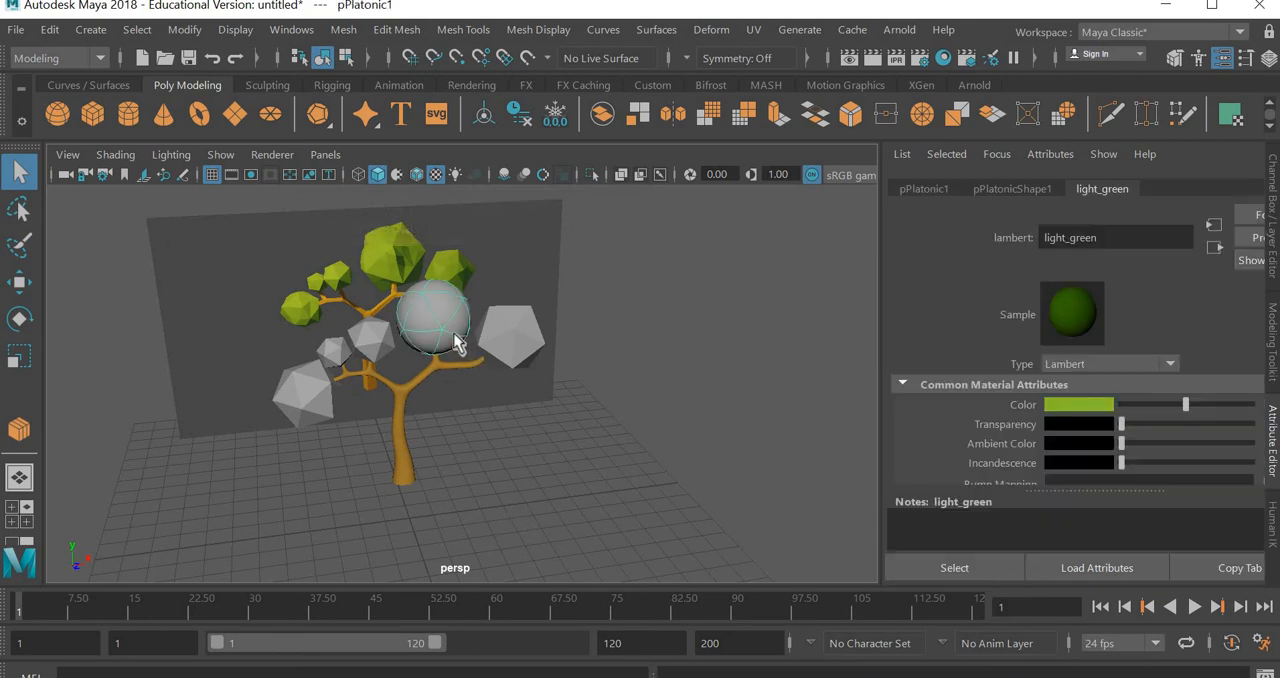
{"action": "key", "text": "1"}
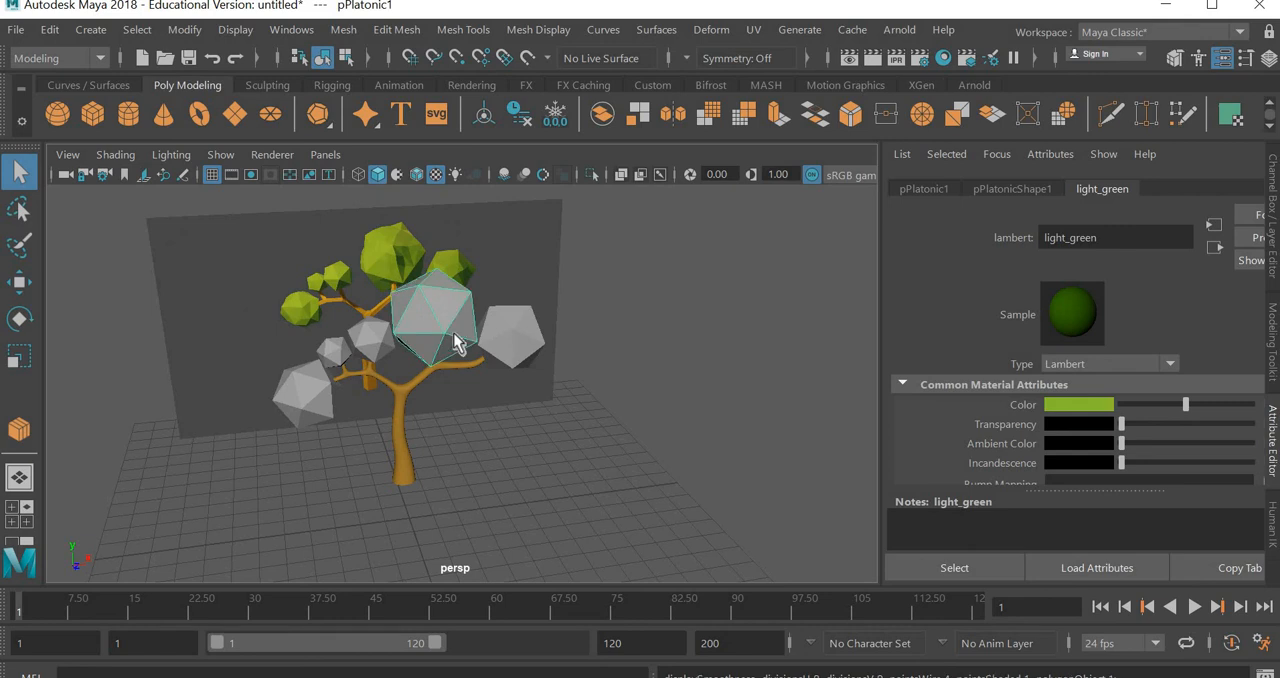
Check the tree in all-lights, shaded and wireframe display, ending in textured display
{"action": "key", "text": "6"}
{"action": "key", "text": "7"}
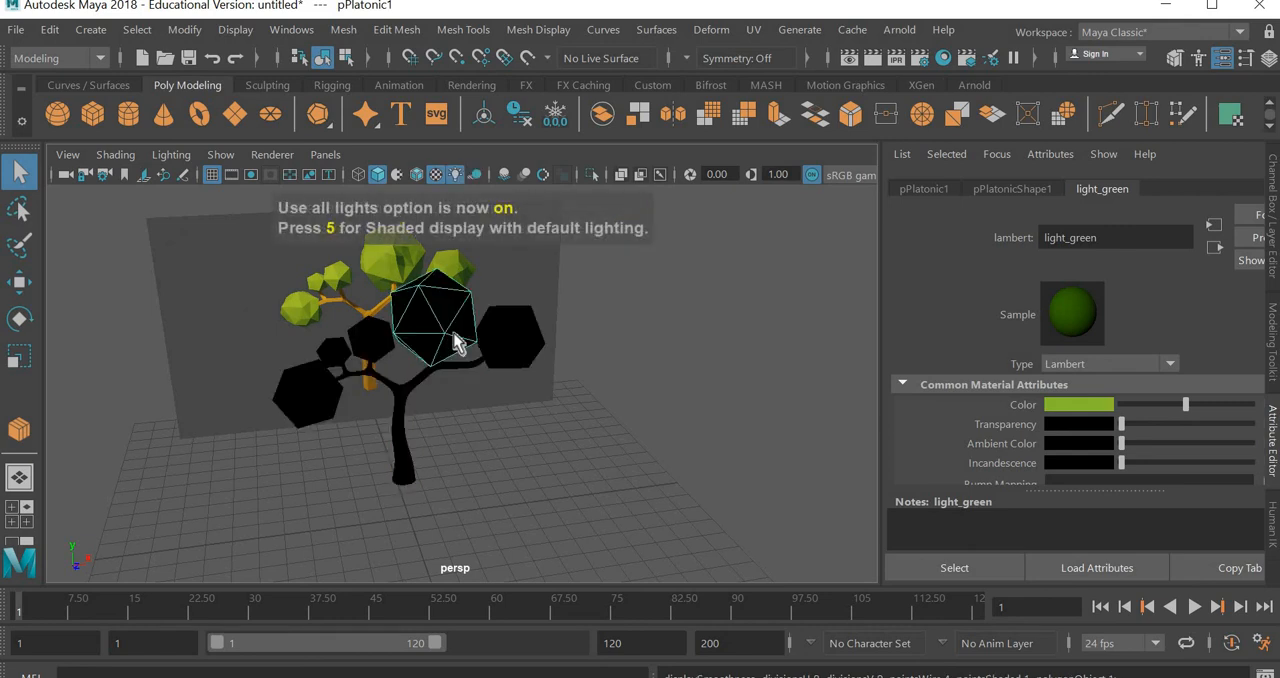
{"action": "key", "text": "5"}
{"action": "key", "text": "4"}
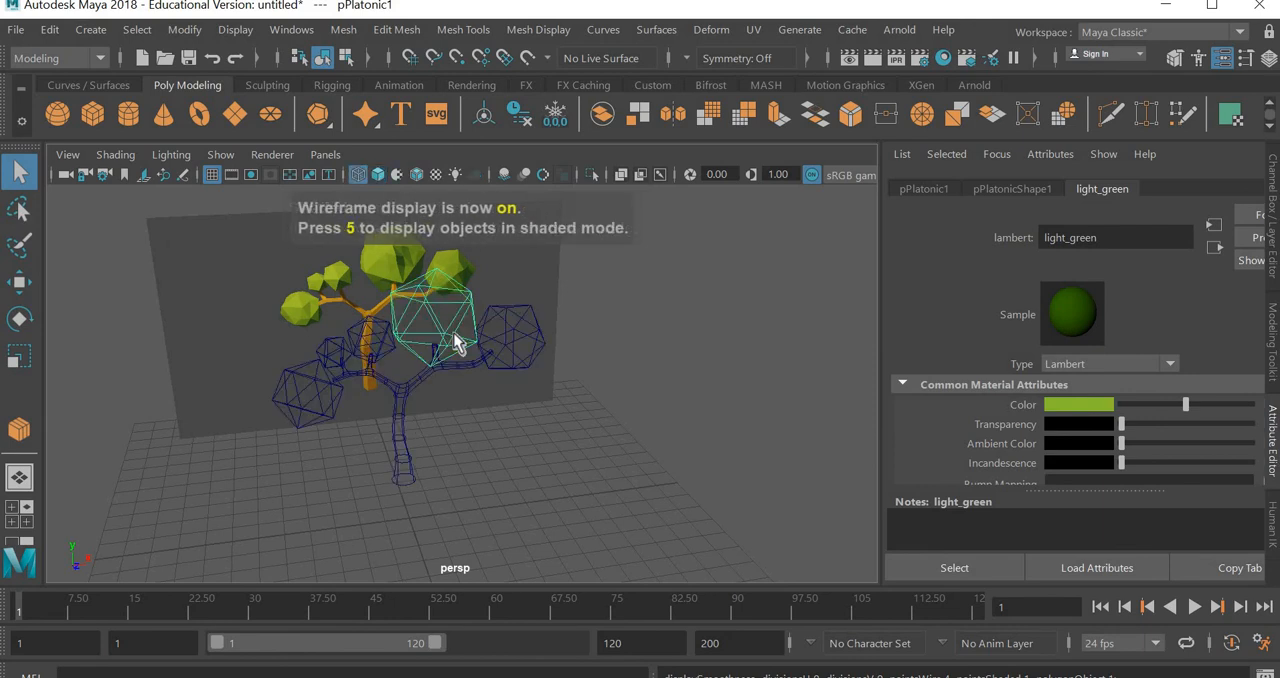
{"action": "key", "text": "6"}
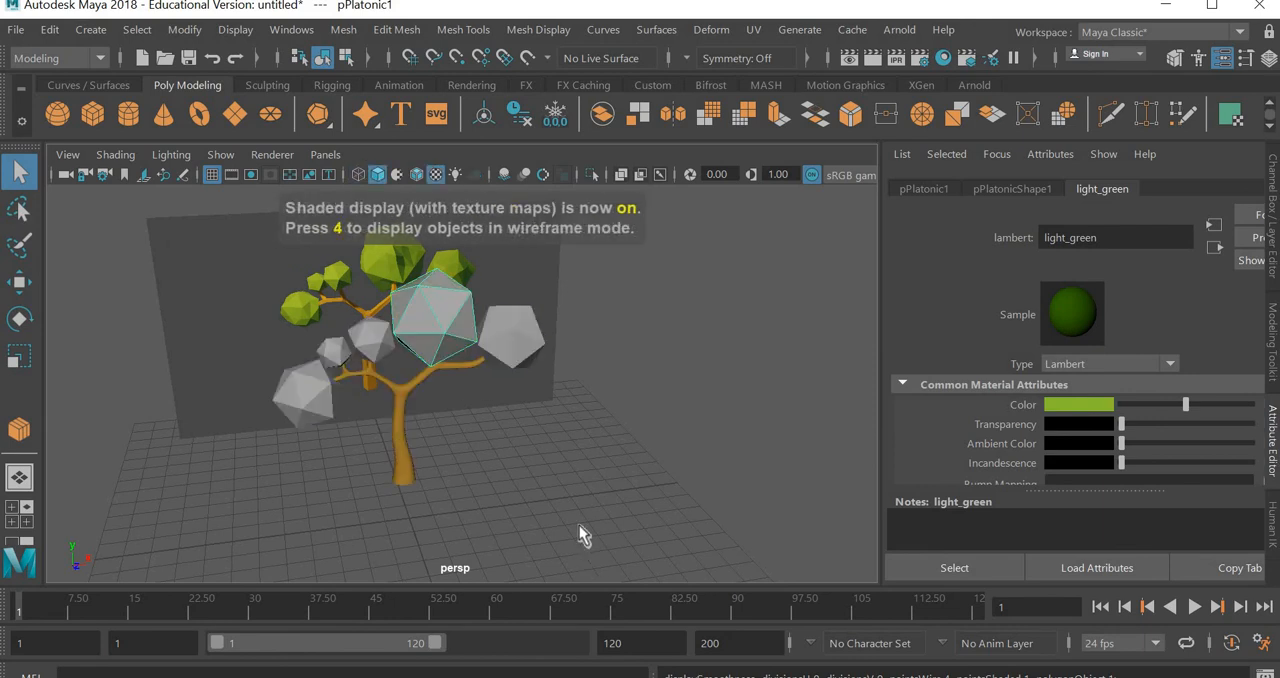
Compare the materials of the largest foliage solid, the solid on the right-hand branch and the trunk from a closer view
{"action": "left_click", "coordinate": [579, 525]}
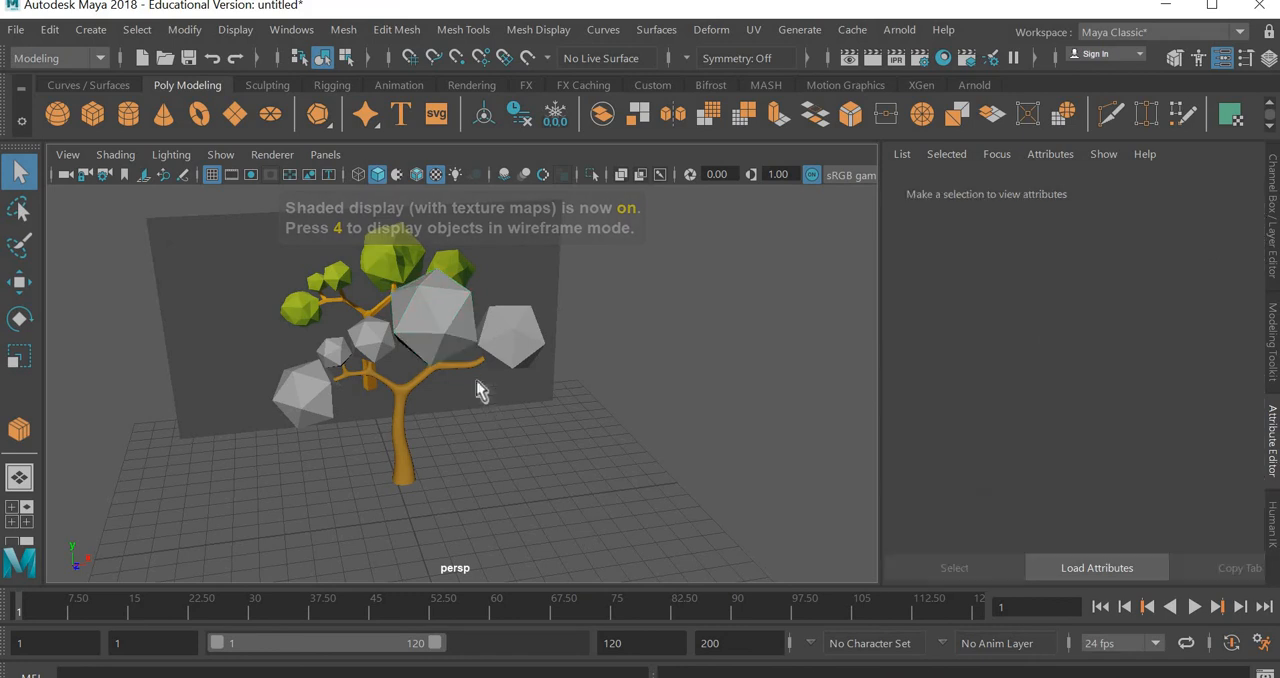
{"action": "key", "text": "ctrl+z"}
{"action": "left_click_drag", "start_coordinate": [531, 449], "coordinate": [442, 389], "text": "alt"}
{"action": "right_click_drag", "start_coordinate": [460, 390], "coordinate": [451, 429], "text": "alt"}
{"action": "middle_click_drag", "start_coordinate": [538, 436], "coordinate": [618, 446], "text": "alt"}
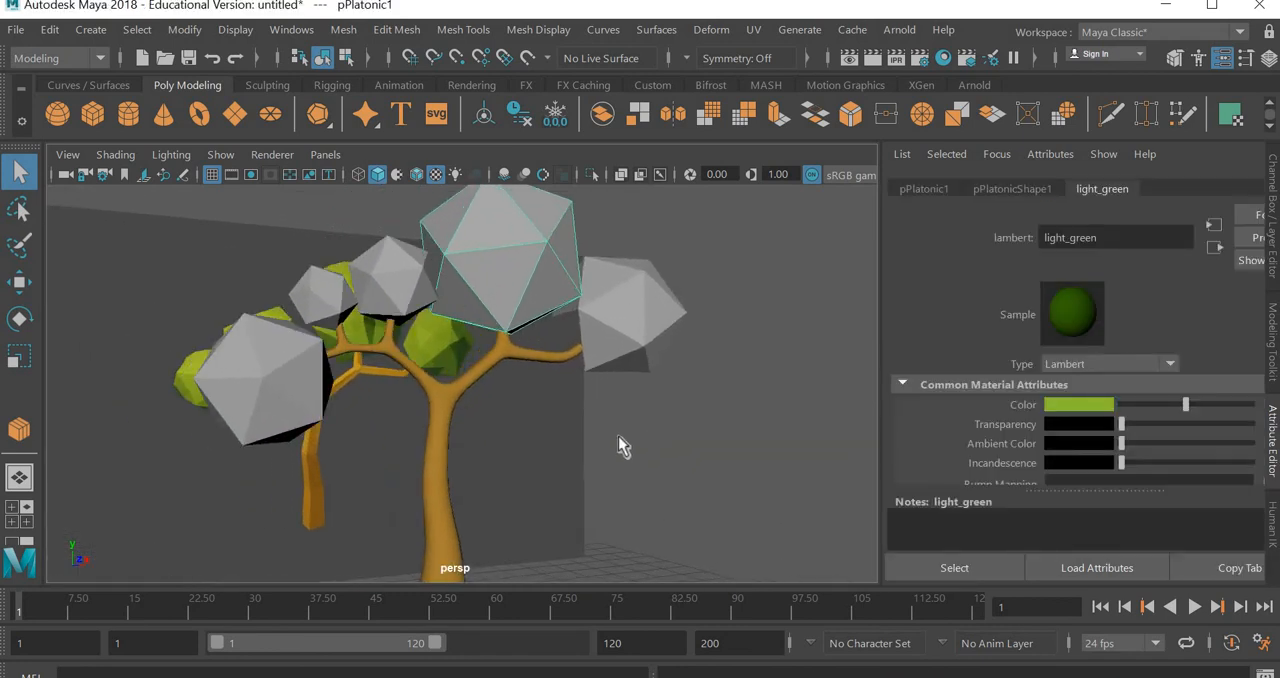
{"action": "left_click_drag", "start_coordinate": [618, 446], "coordinate": [646, 294], "text": "alt"}
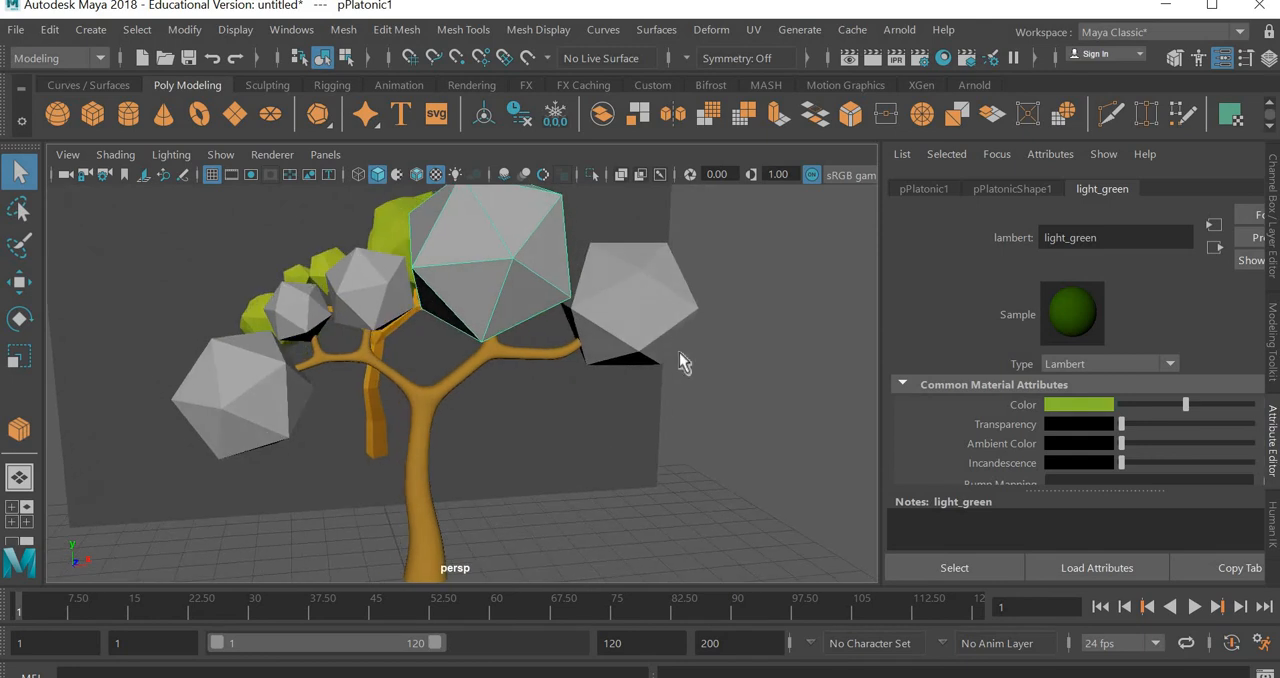
{"action": "left_click", "coordinate": [660, 314]}
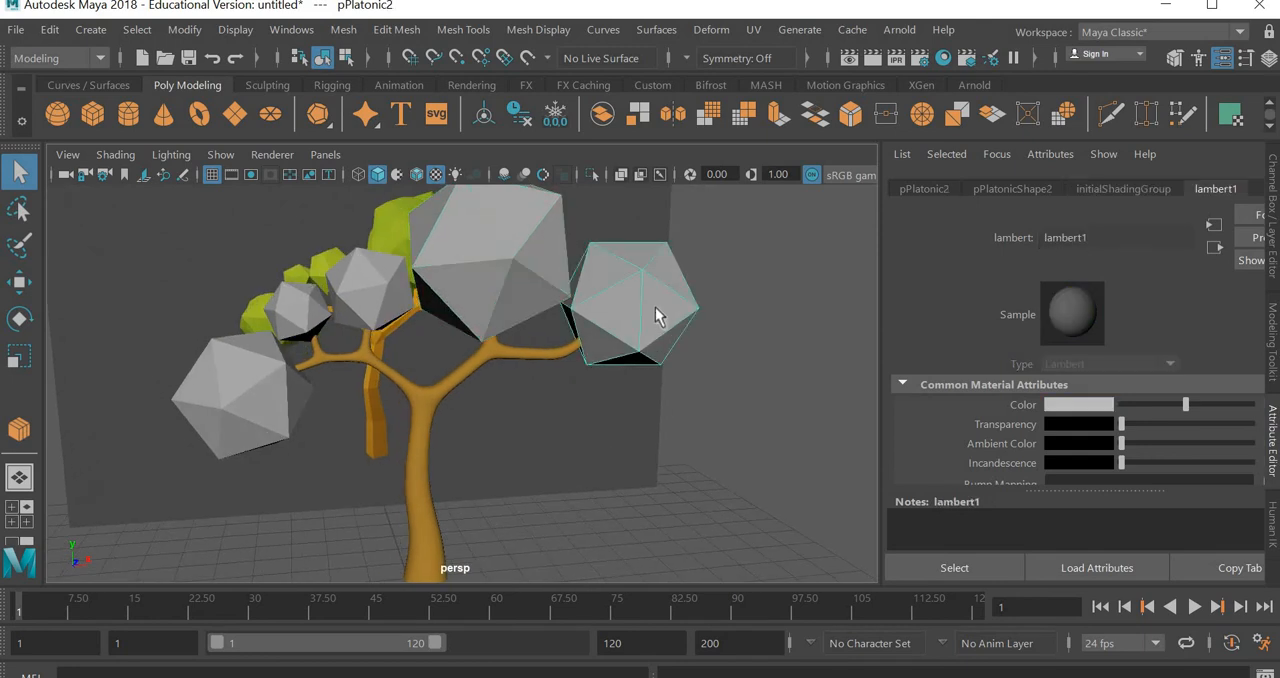
{"action": "left_click", "coordinate": [474, 261]}
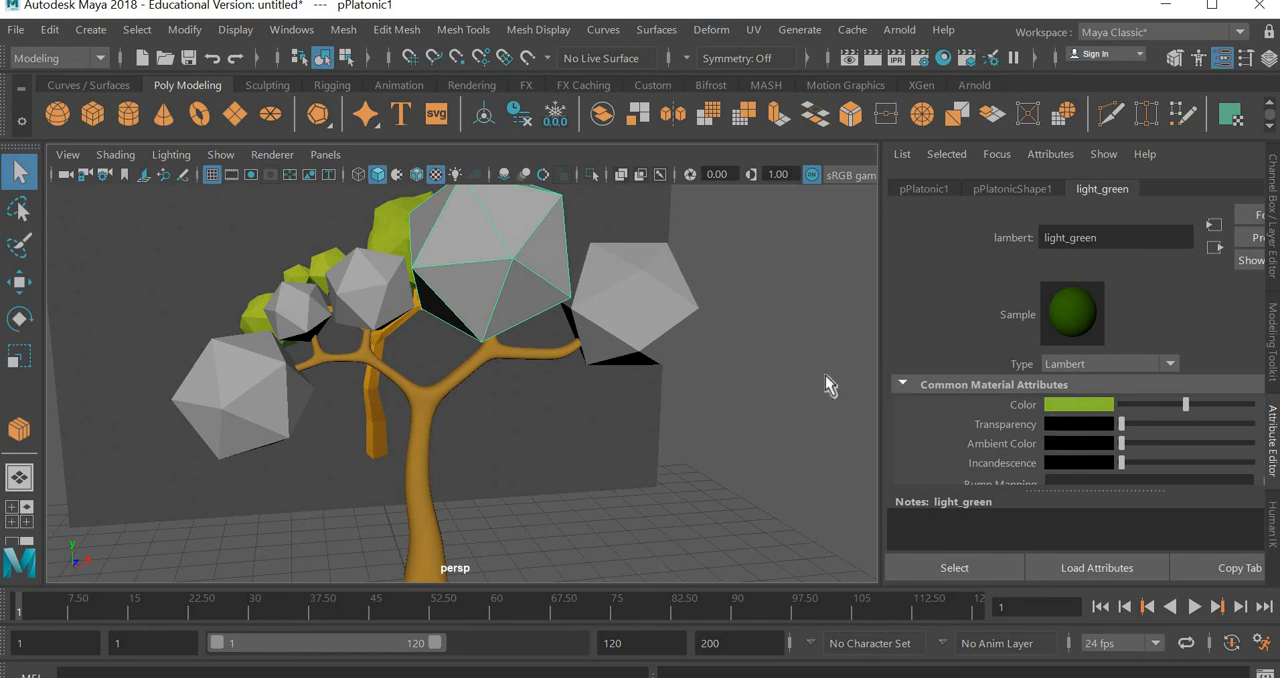
{"action": "left_click", "coordinate": [634, 302]}
{"action": "left_click", "coordinate": [419, 489]}
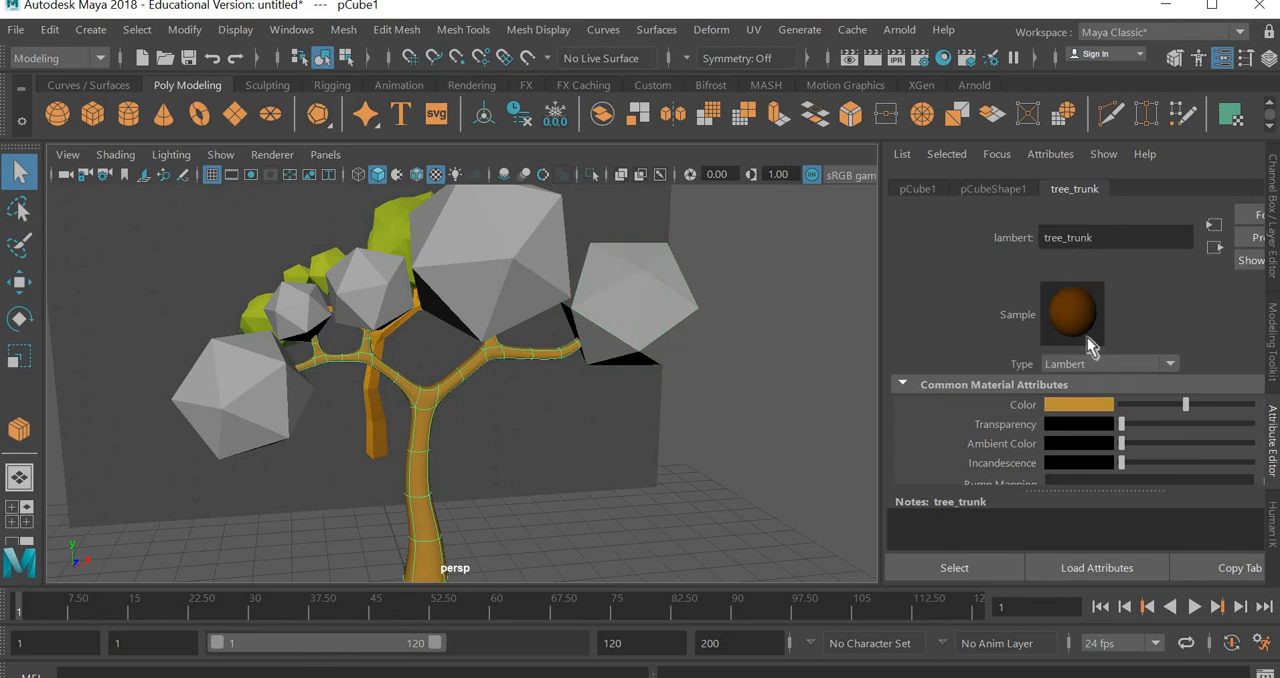
{"action": "left_click", "coordinate": [453, 291]}
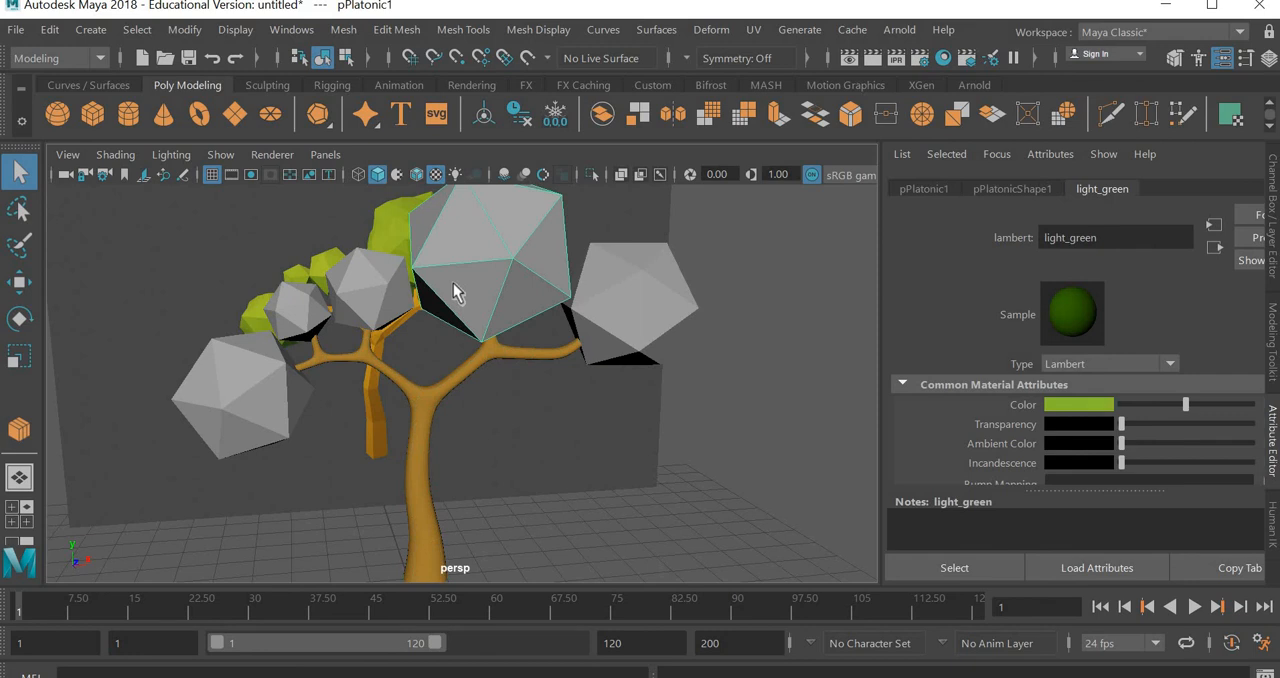
Assign a new Lambert material named dark_green to the foliage solid at the end of the right-hand branch
{"action": "left_click", "coordinate": [621, 307]}
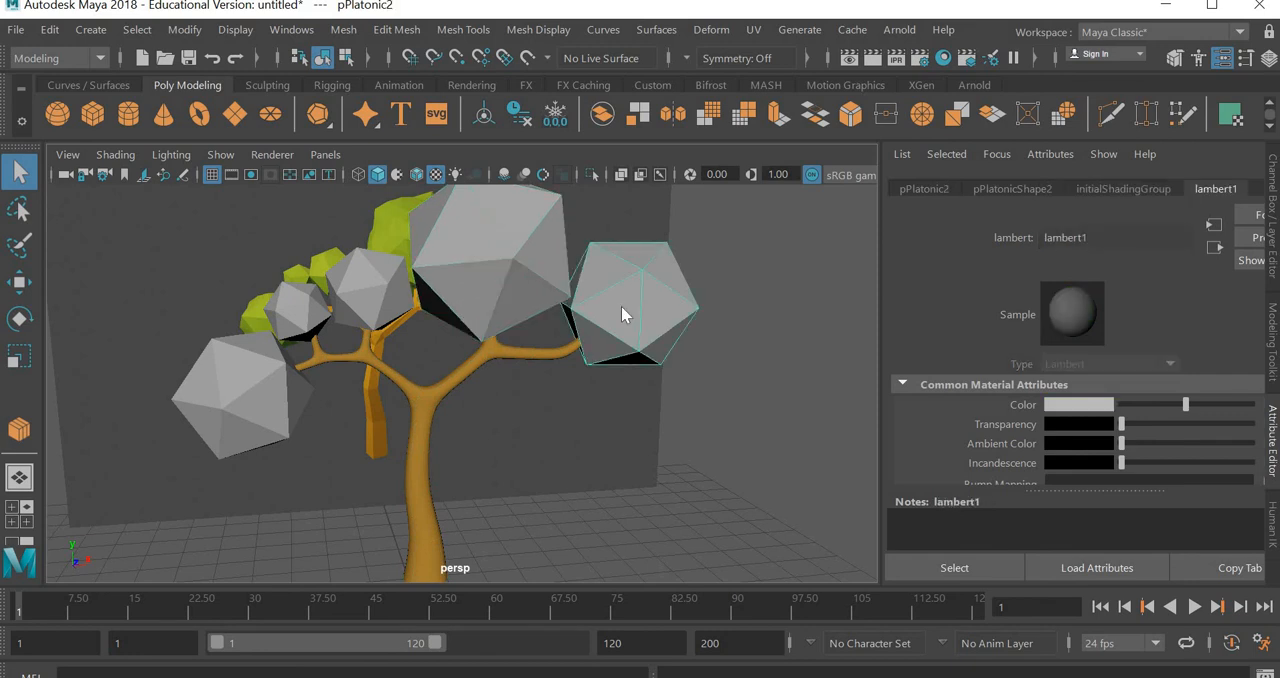
{"action": "right_click_drag", "start_coordinate": [621, 307], "coordinate": [615, 643]}
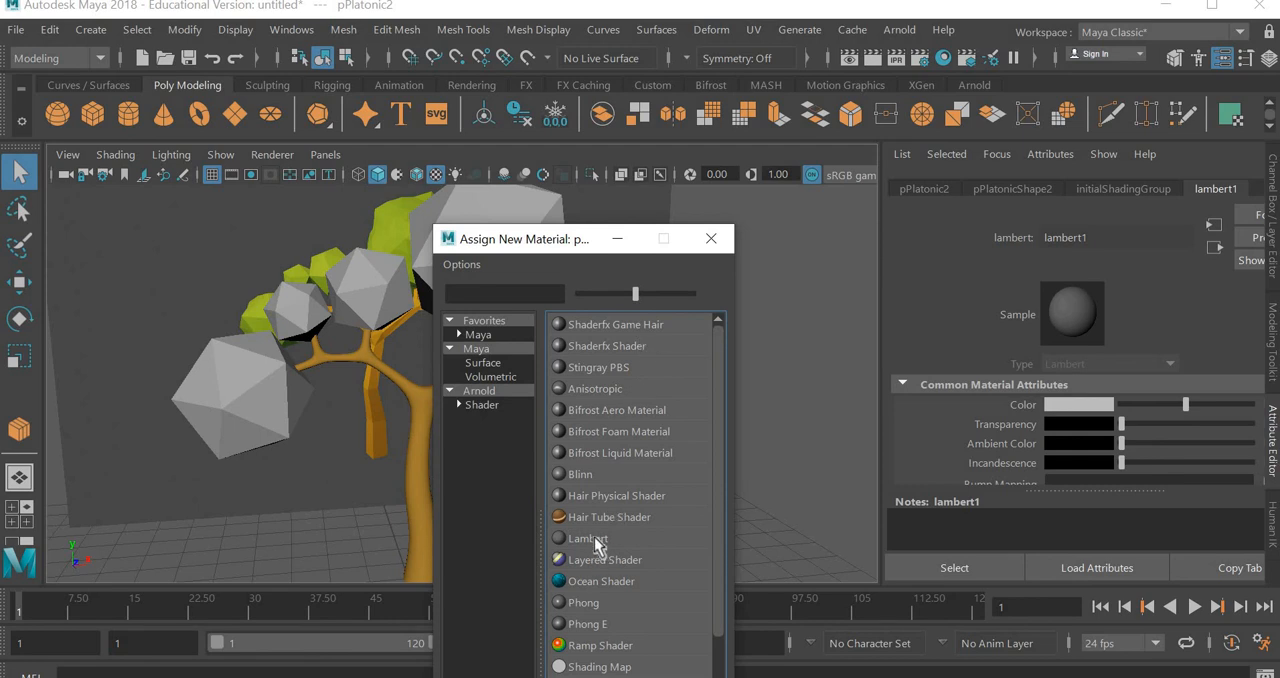
{"action": "left_click", "coordinate": [595, 540]}
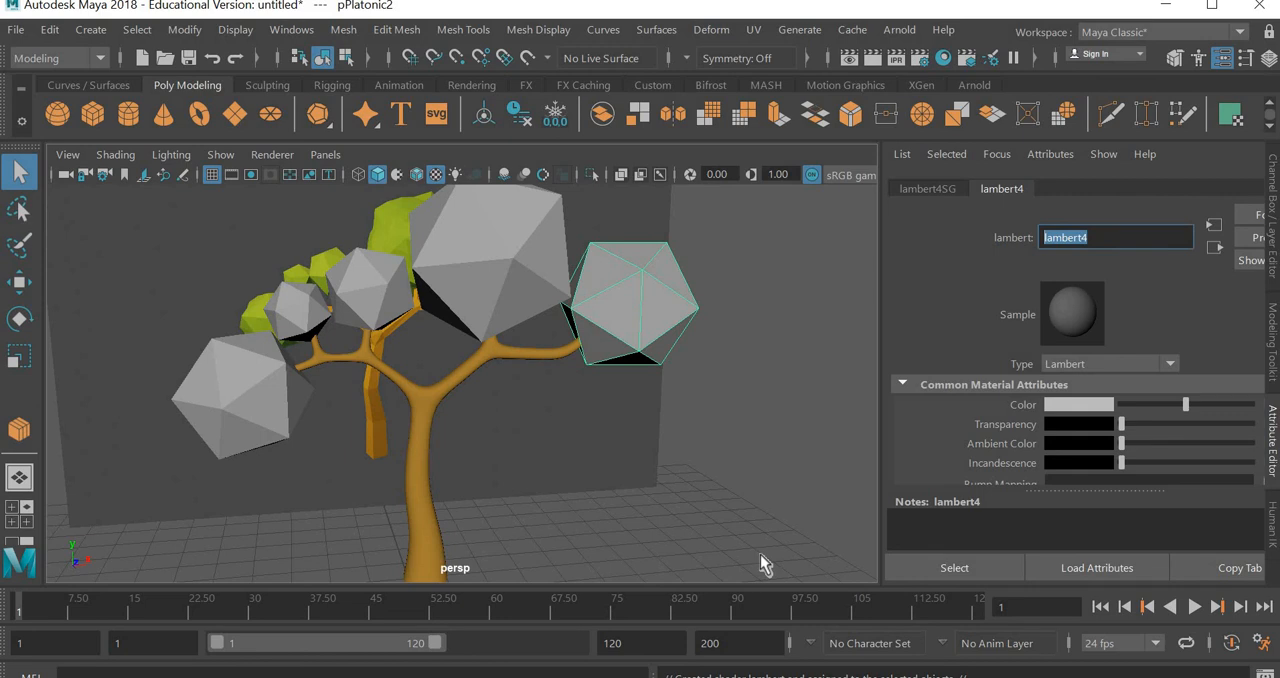
{"action": "type", "text": "dark green"}
{"action": "key", "text": "Return"}
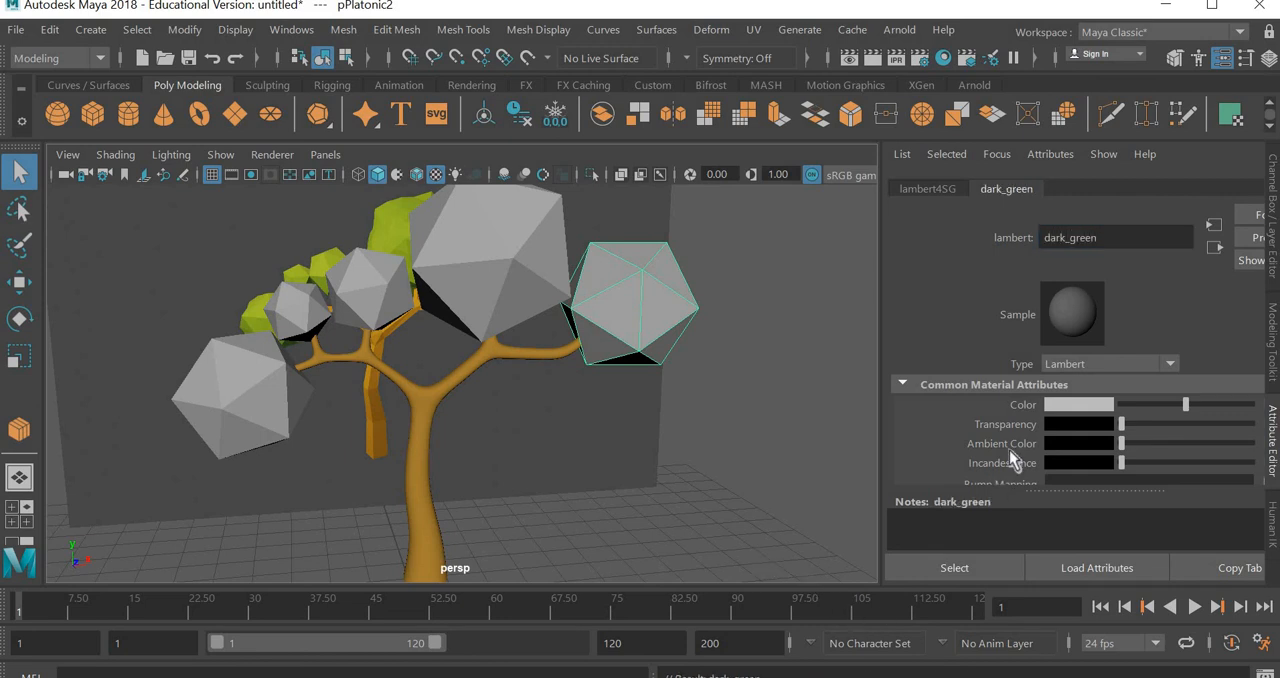
Set the dark_green material's color to hue 123.871, saturation 0.919 and value 0.258, and show the tree in shaded display
{"action": "left_click", "coordinate": [1085, 407]}
{"action": "left_click", "coordinate": [1082, 463]}
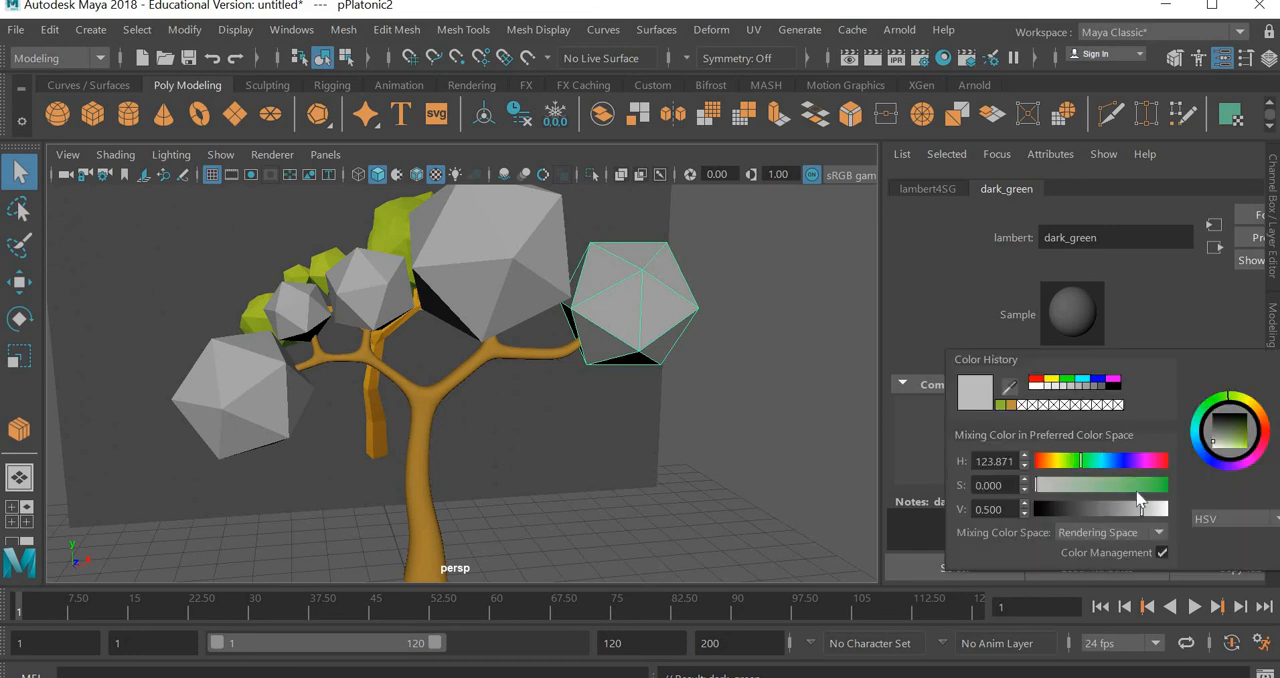
{"action": "left_click", "coordinate": [1164, 487]}
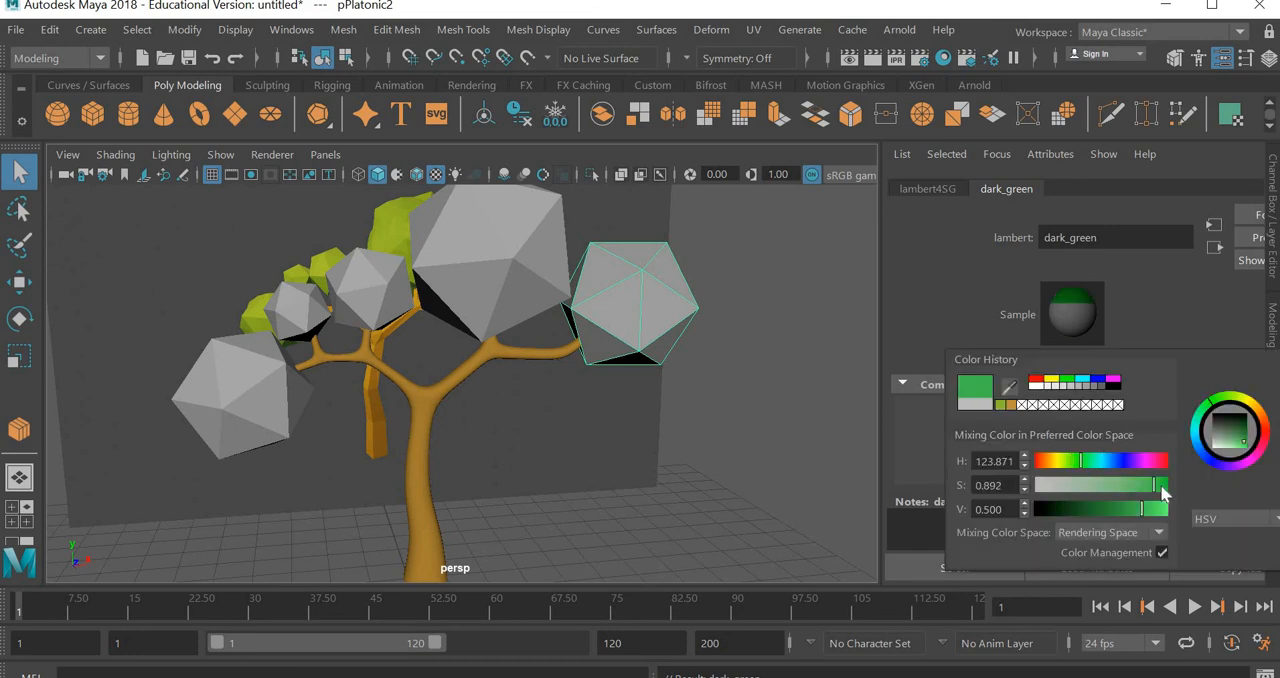
{"action": "left_click", "coordinate": [1115, 508]}
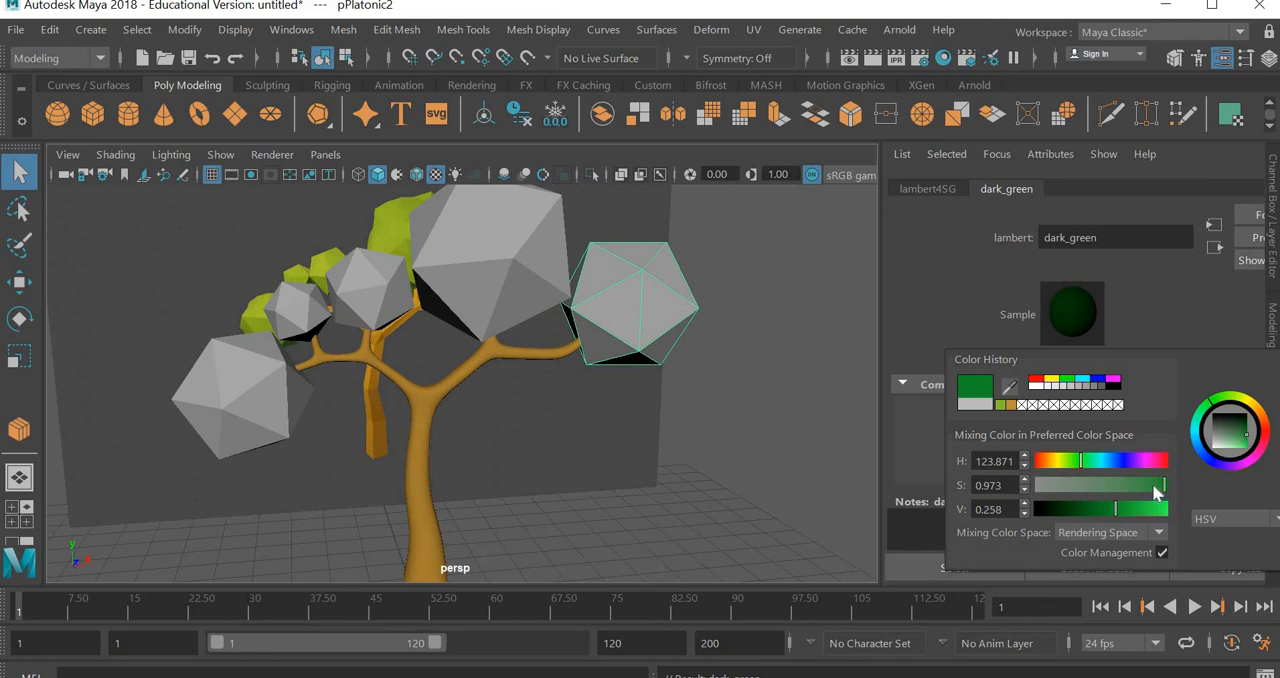
{"action": "left_click", "coordinate": [1157, 487]}
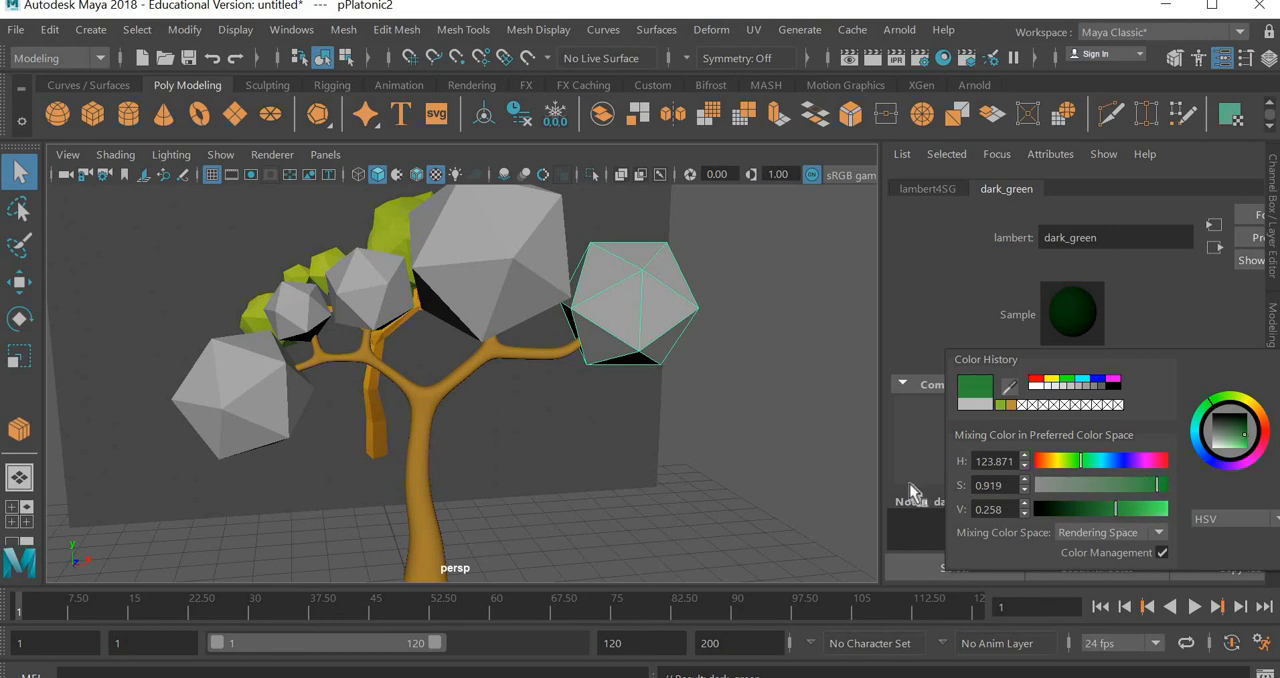
{"action": "key", "text": "6"}
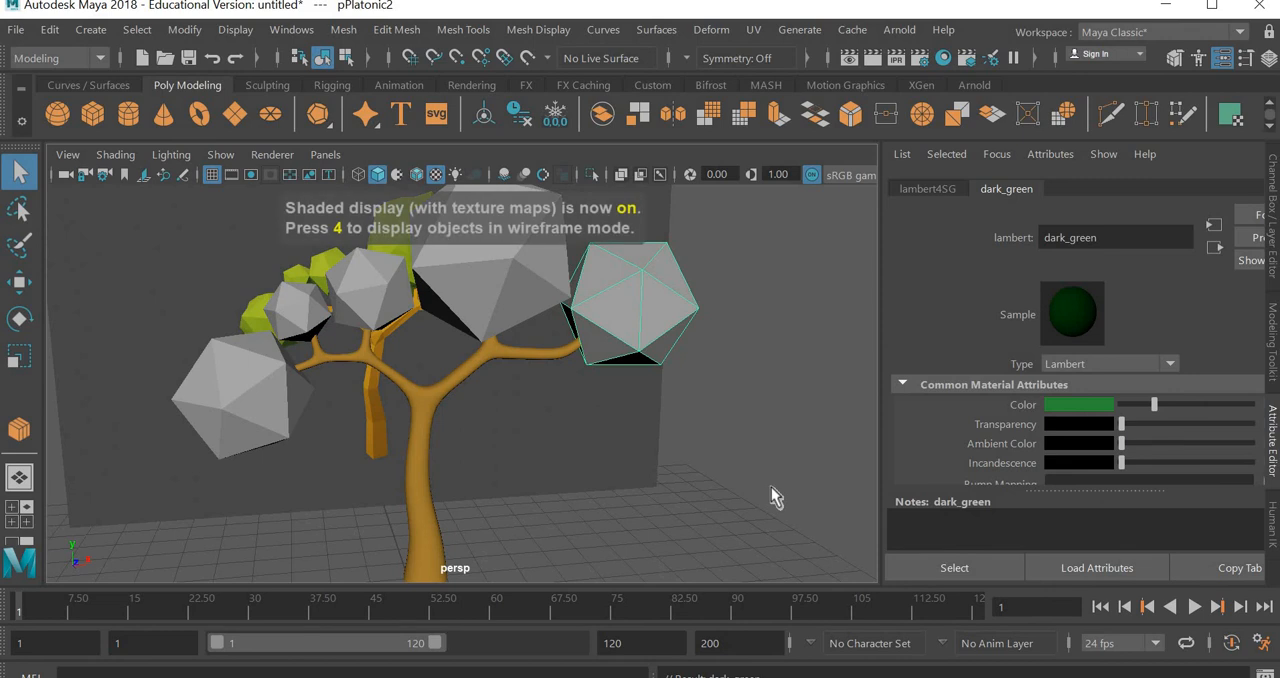
{"action": "key", "text": "5"}
{"action": "left_click", "coordinate": [771, 487]}
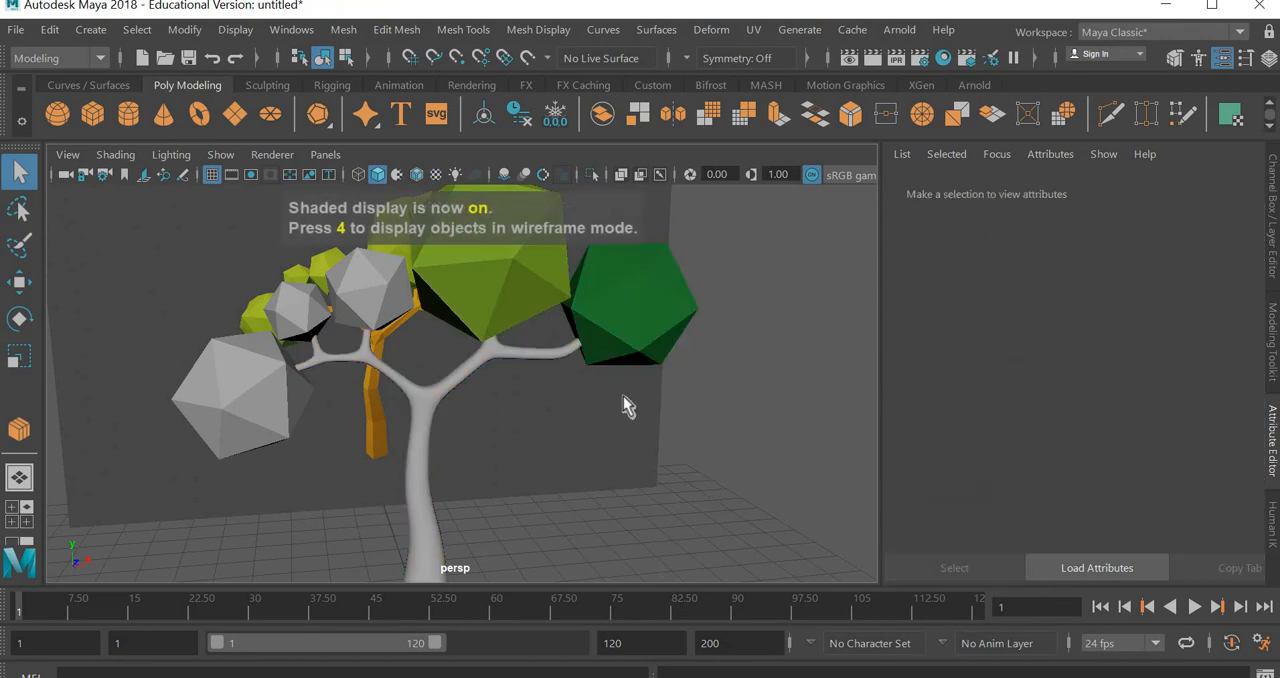
Return the trunk to its unsmoothed display and compare it in textured and shaded display, ending in shaded display
{"action": "left_click", "coordinate": [428, 473]}
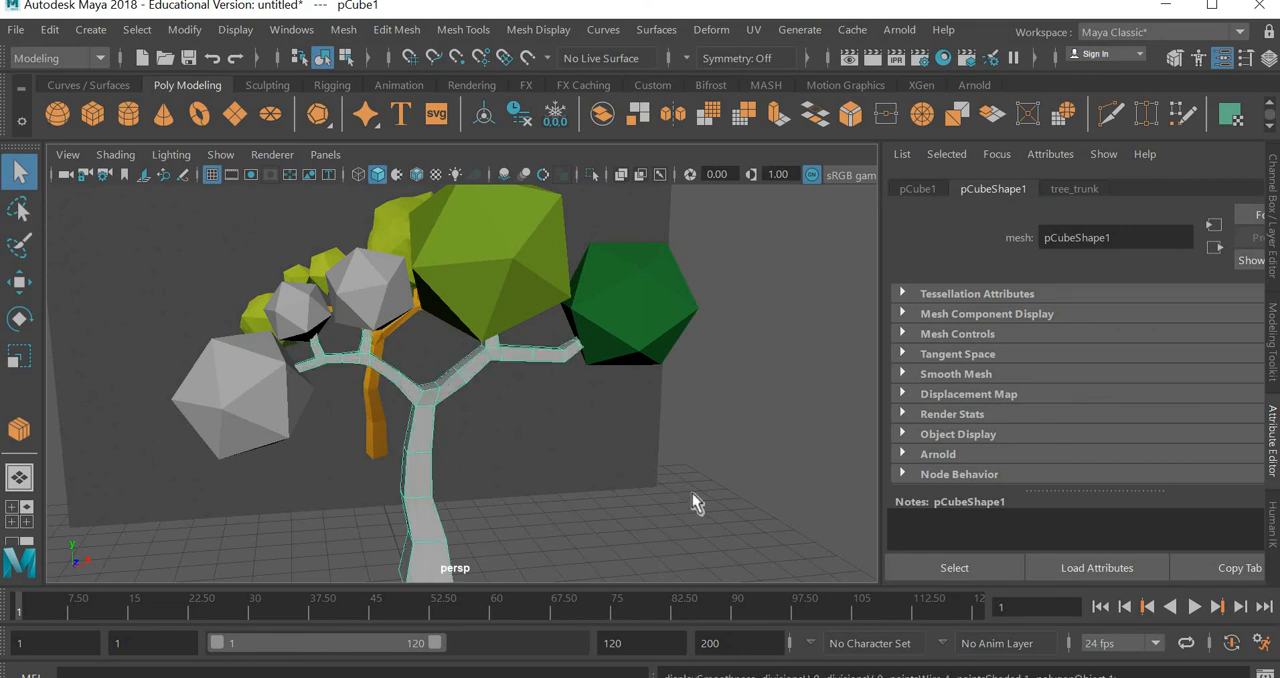
{"action": "key", "text": "5"}
{"action": "key", "text": "6"}
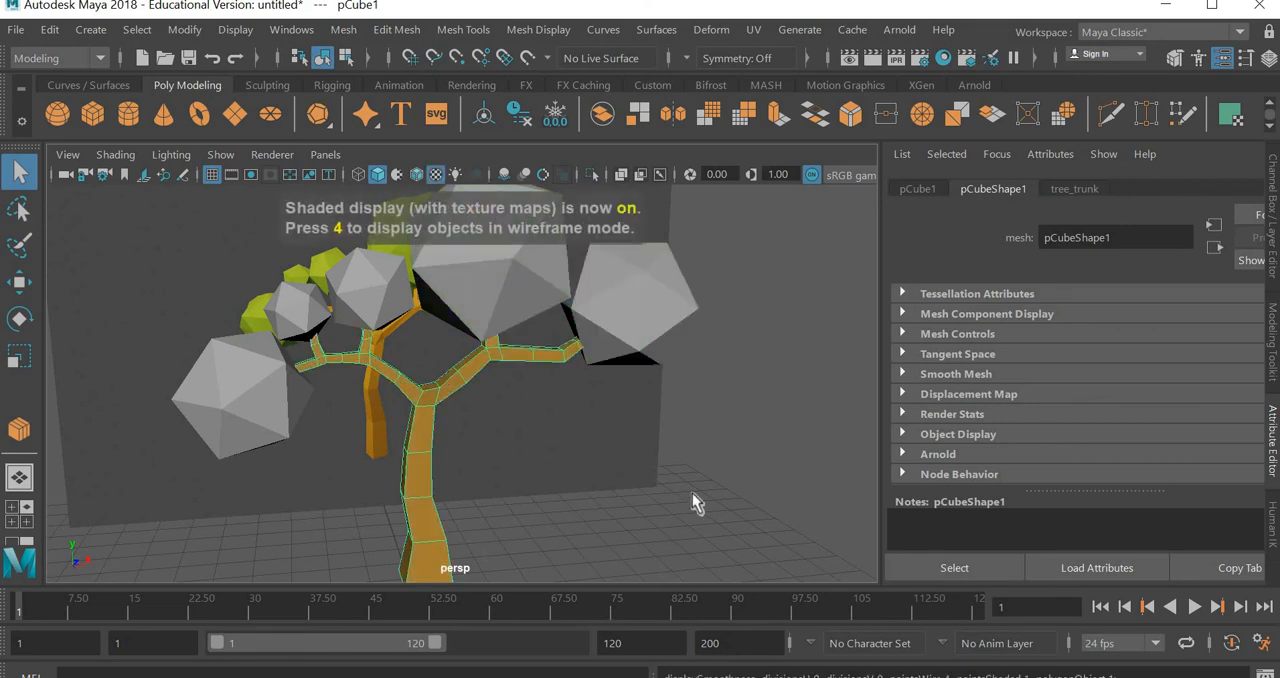
{"action": "key", "text": "5"}
{"action": "left_click", "coordinate": [682, 476]}
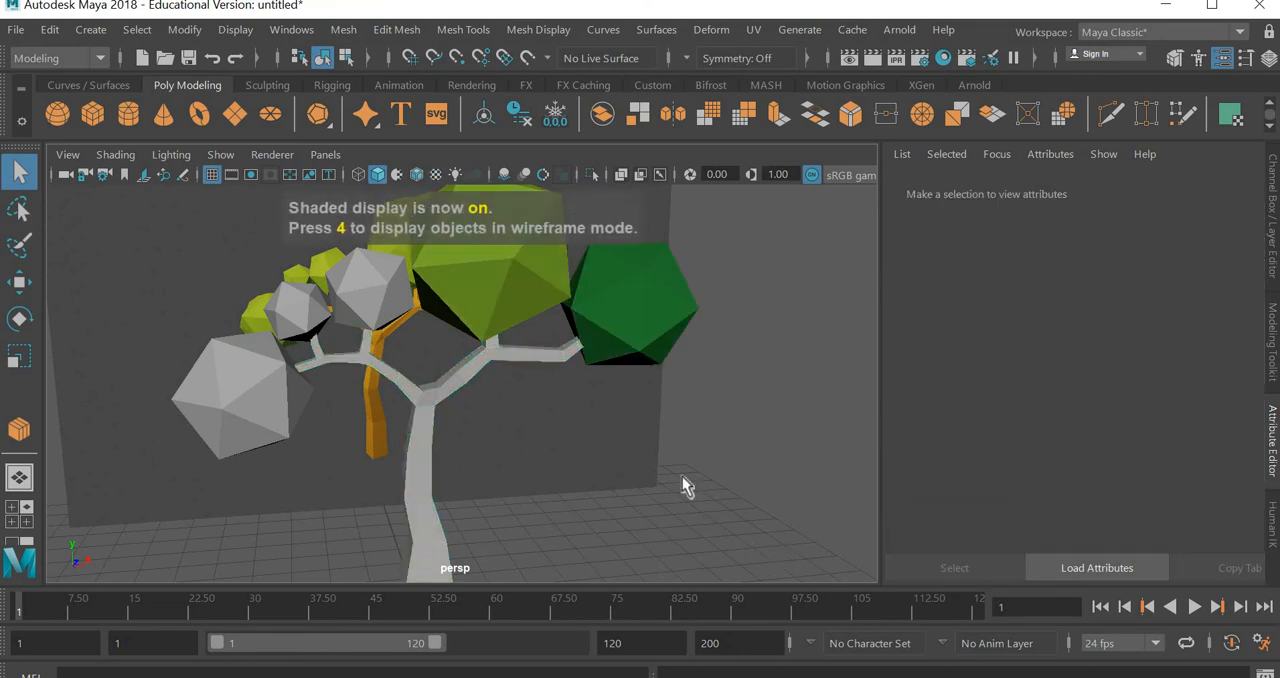
Assign the existing dark_green material to the foliage solid beside the largest one and light_green to the leftmost solid
{"action": "left_click", "coordinate": [383, 299]}
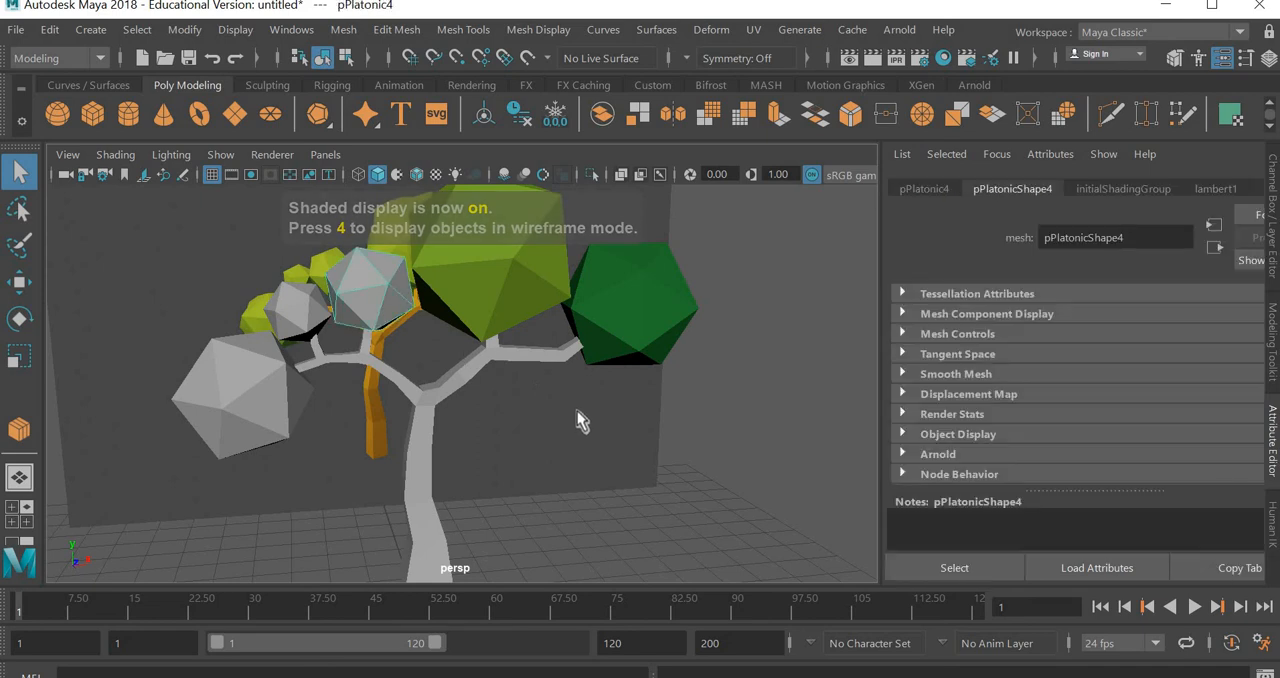
{"action": "right_click_drag", "start_coordinate": [383, 331], "coordinate": [525, 617]}
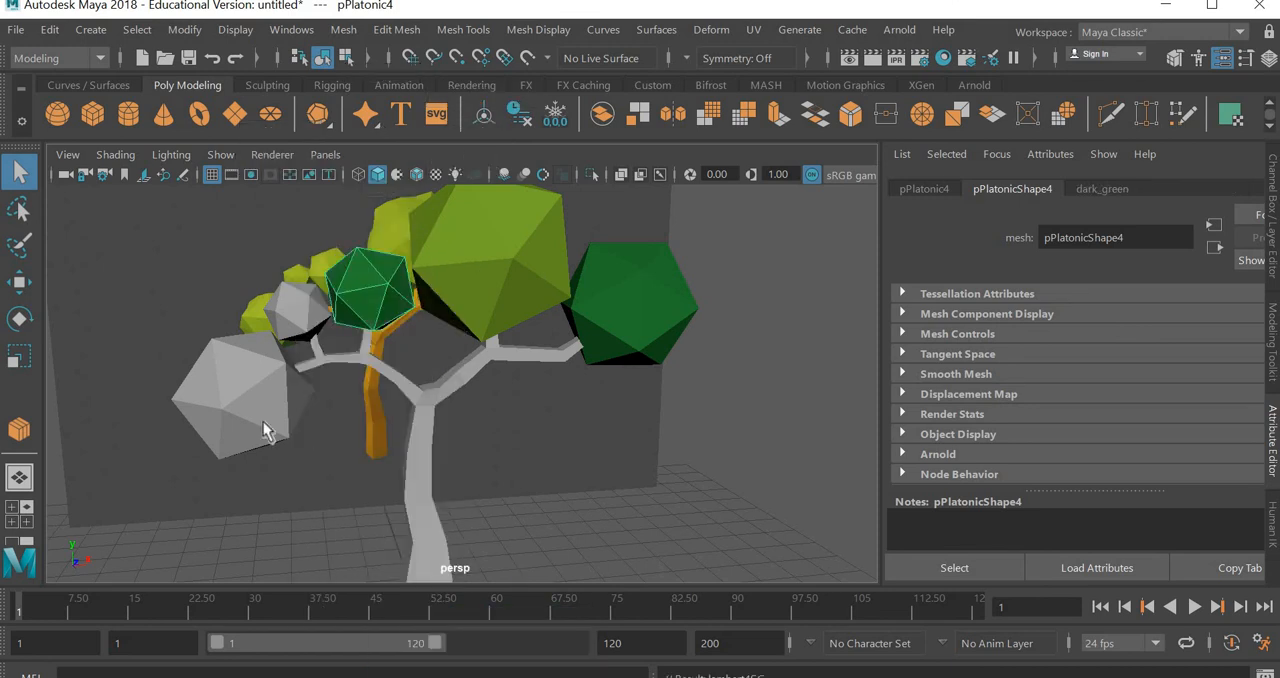
{"action": "left_click", "coordinate": [216, 399]}
{"action": "right_click_drag", "start_coordinate": [216, 399], "coordinate": [376, 658]}
Assign a new Lambert material named yellow_green to the smallest foliage solid
{"action": "left_click", "coordinate": [300, 305]}
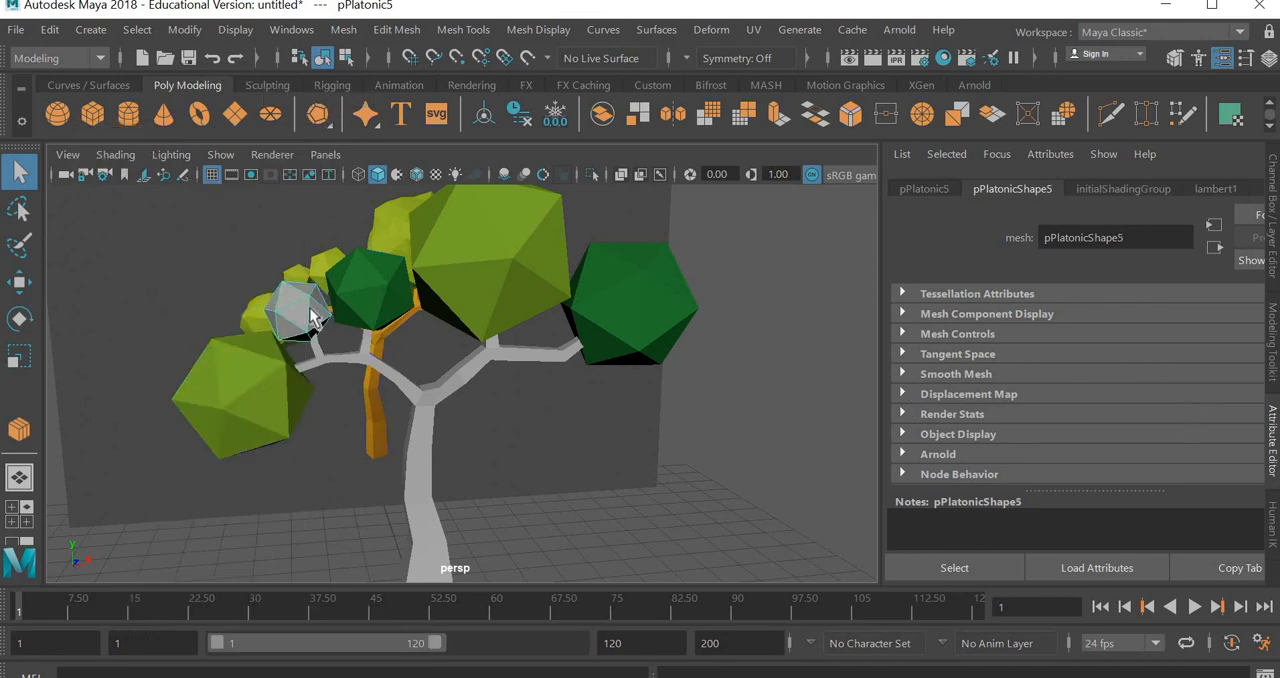
{"action": "right_click_drag", "start_coordinate": [306, 314], "coordinate": [316, 637]}
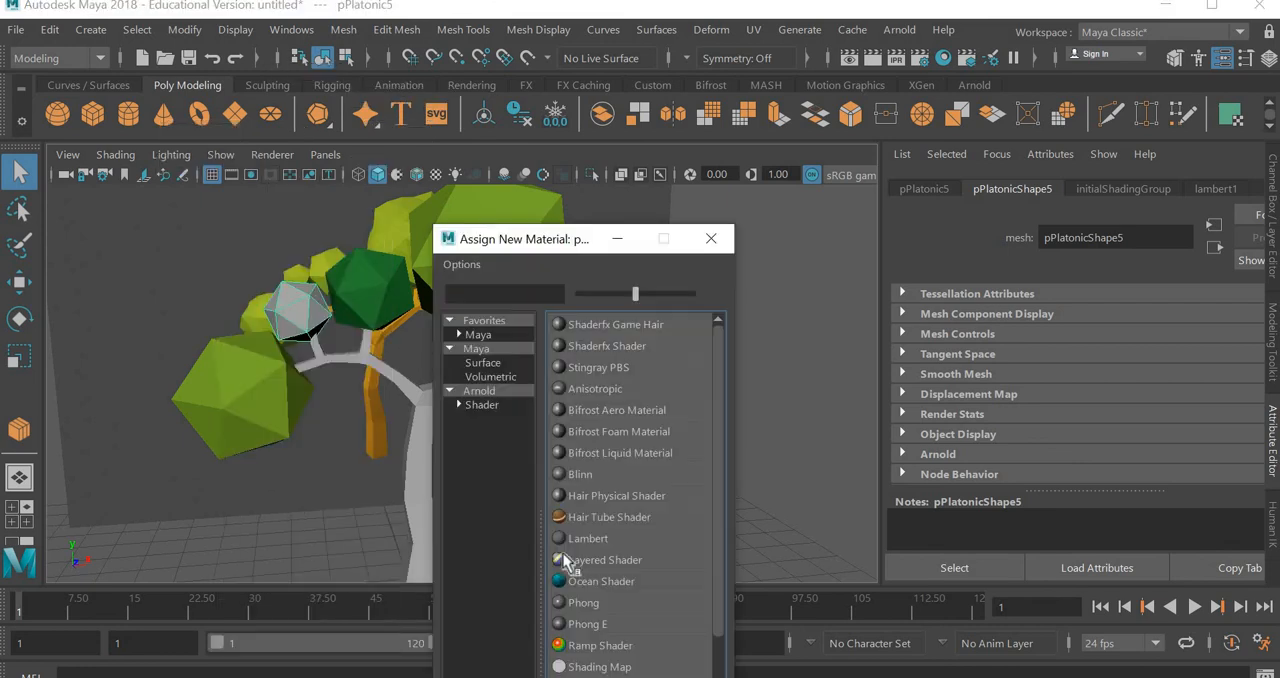
{"action": "left_click", "coordinate": [611, 532]}
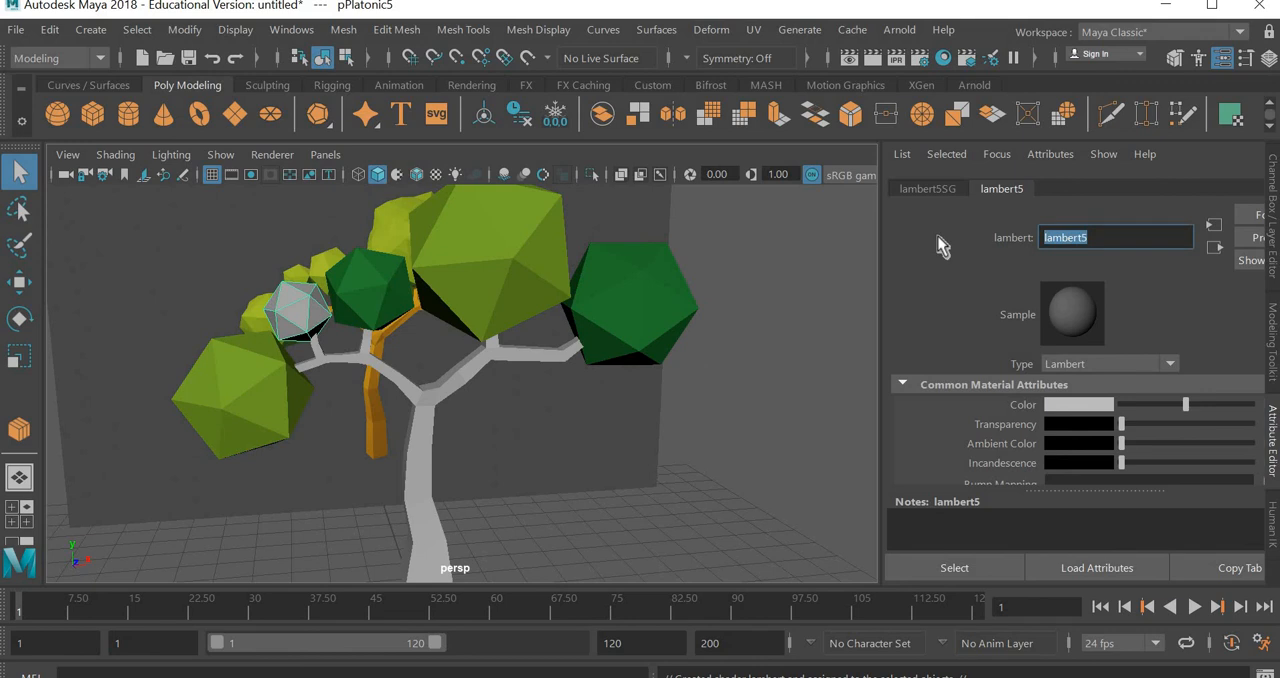
{"action": "type", "text": "yellow_green"}
{"action": "key", "text": "Return"}
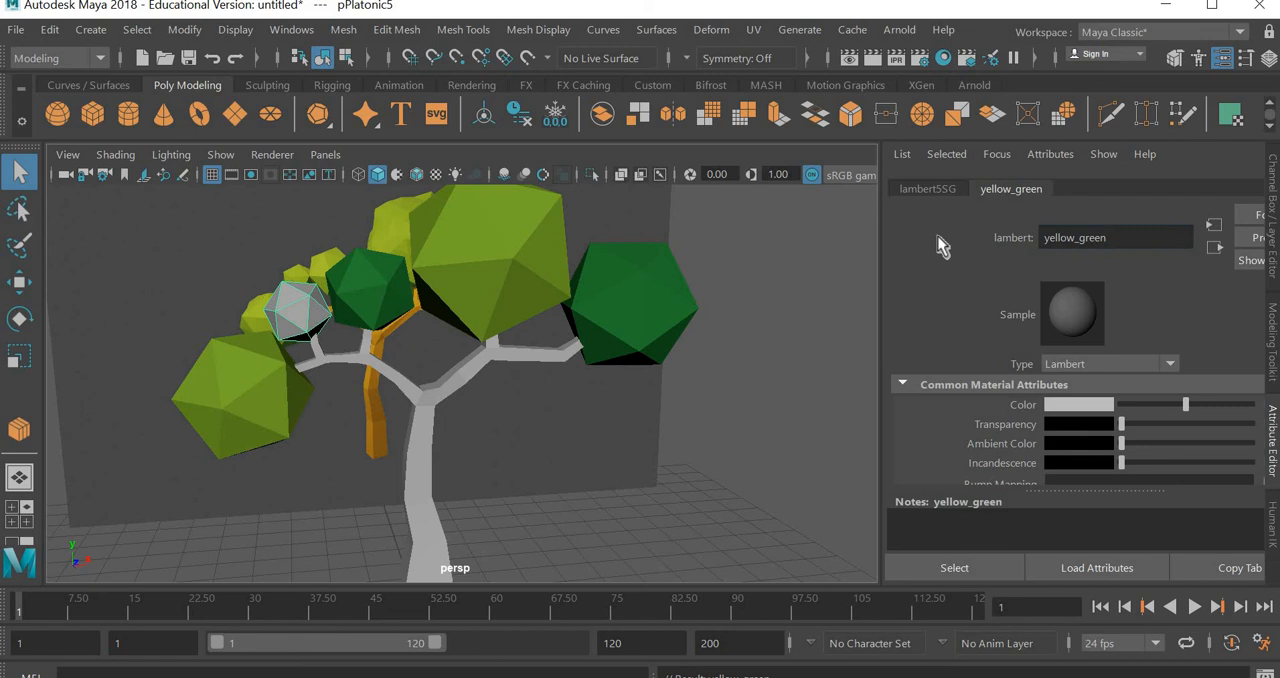
Set the yellow_green material's color to a yellowish green with saturation 1.000 and value 0.500, and show the tree in textured display
{"action": "left_click", "coordinate": [1071, 406]}
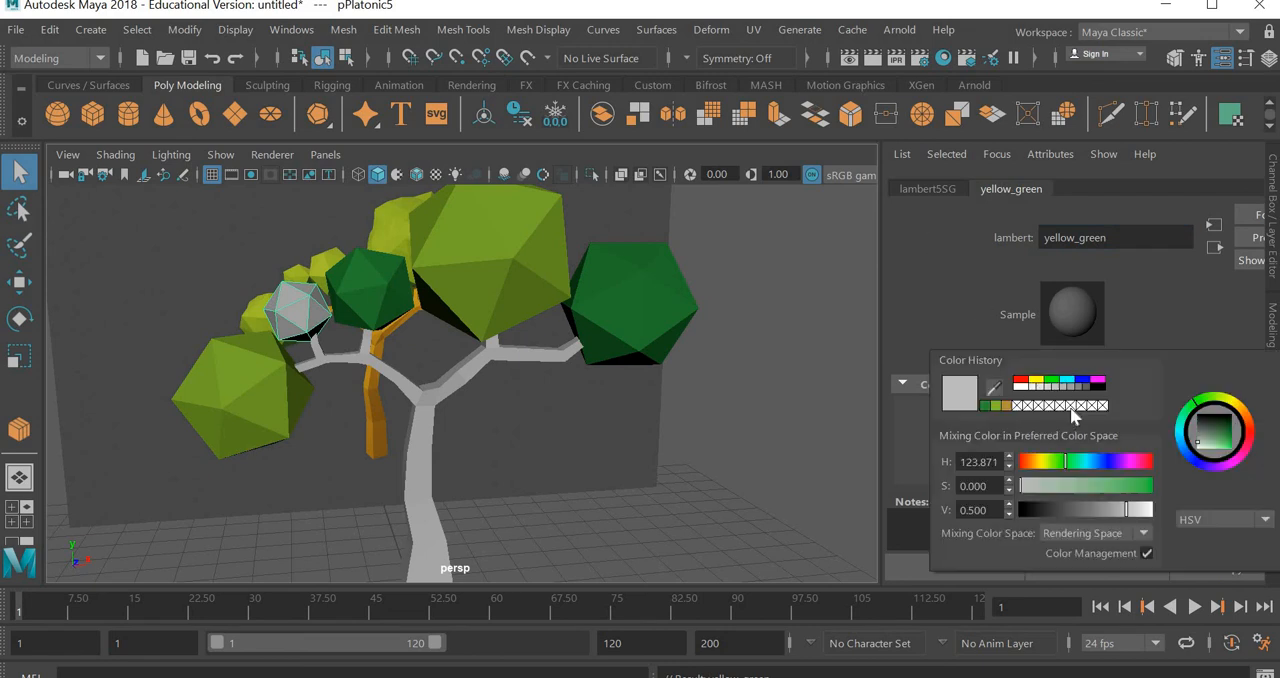
{"action": "left_click", "coordinate": [1046, 465]}
{"action": "left_click", "coordinate": [1149, 485]}
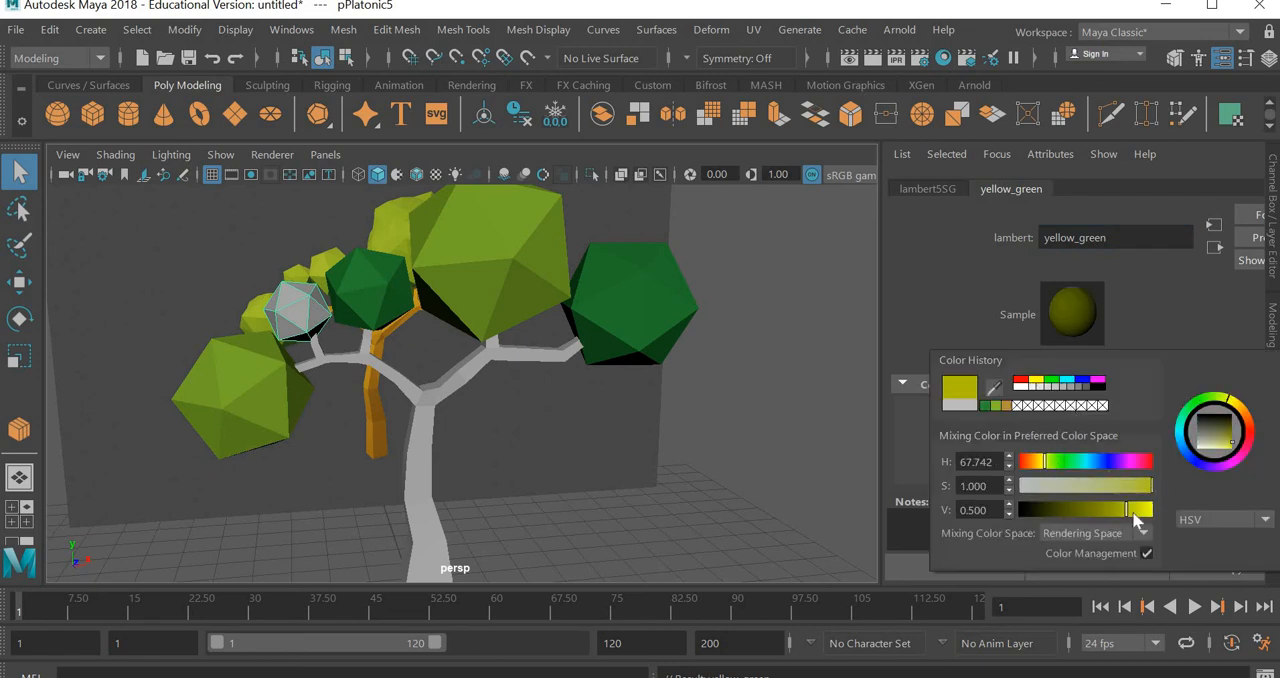
{"action": "left_click", "coordinate": [1055, 470]}
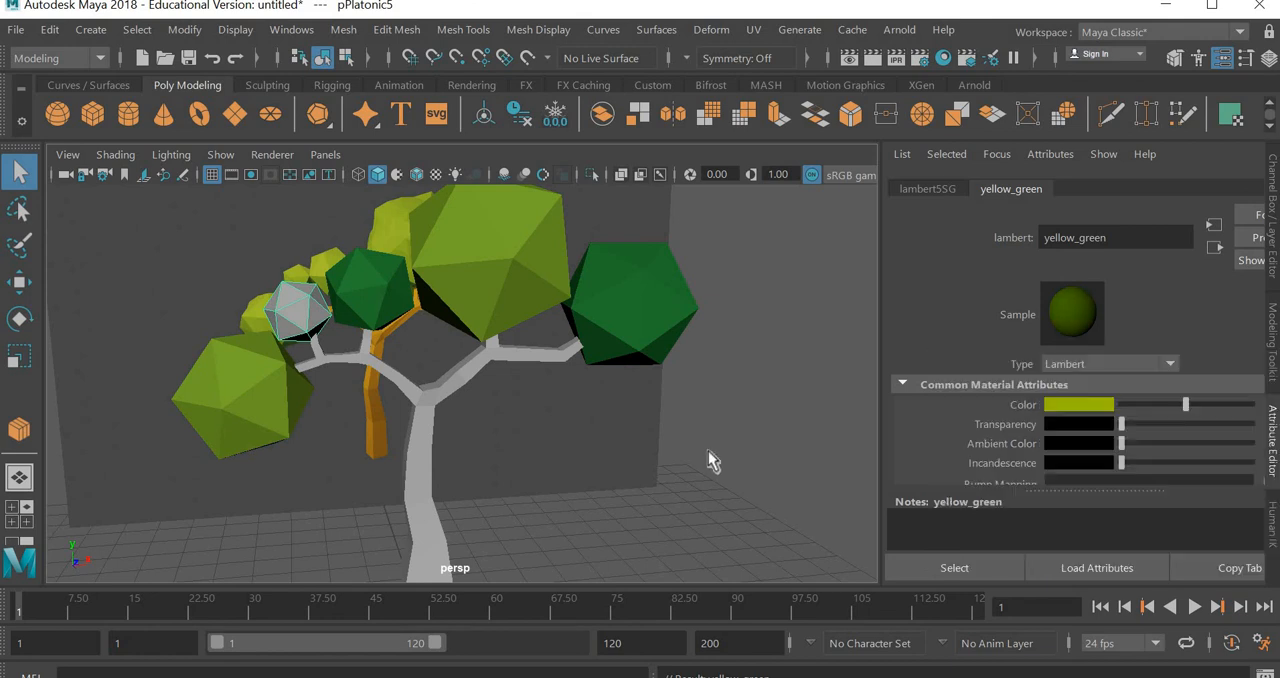
{"action": "left_click", "coordinate": [706, 451]}
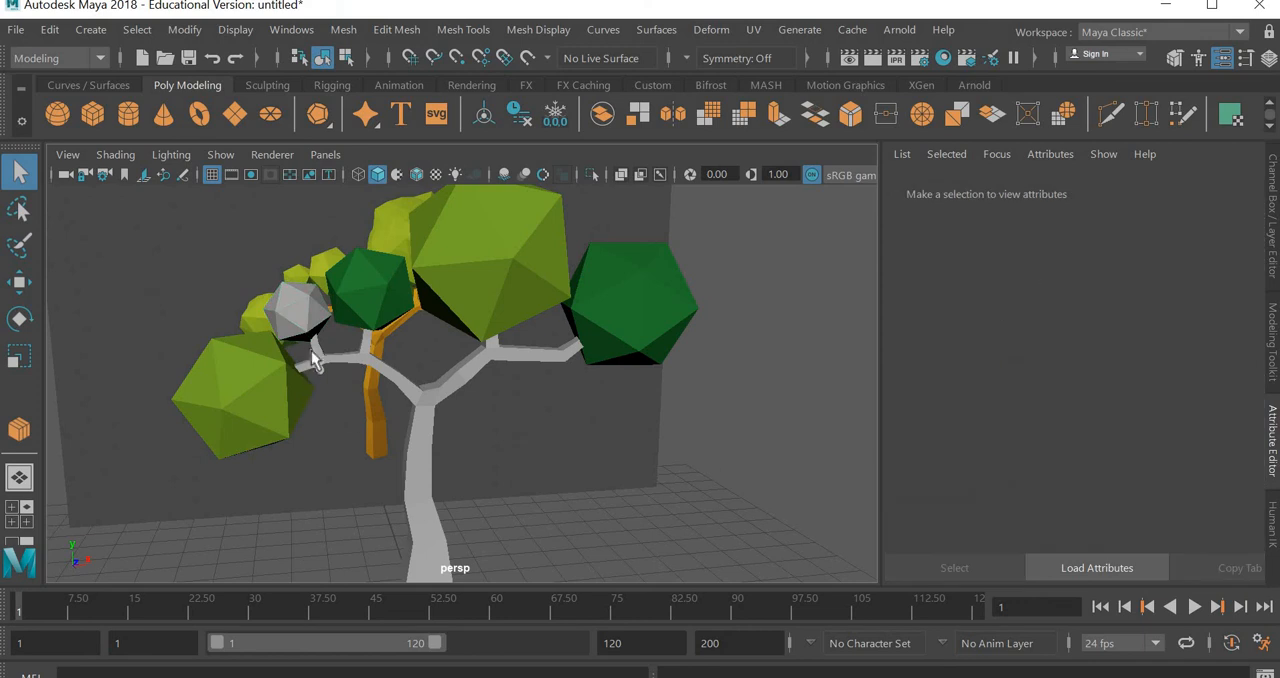
{"action": "key", "text": "6"}
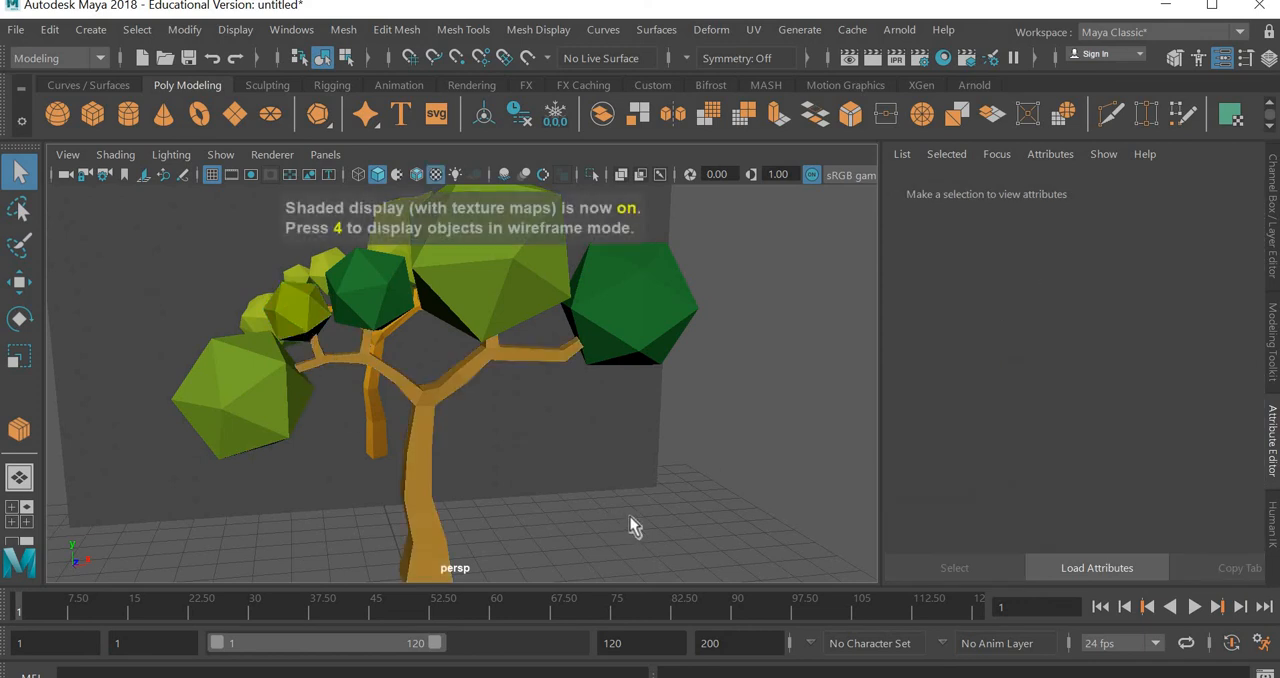
Shift the hue of the yellow_green material on the smallest foliage solid slightly further toward yellow
{"action": "scroll", "coordinate": [549, 506], "scroll_direction": "down", "scroll_amount": 3}
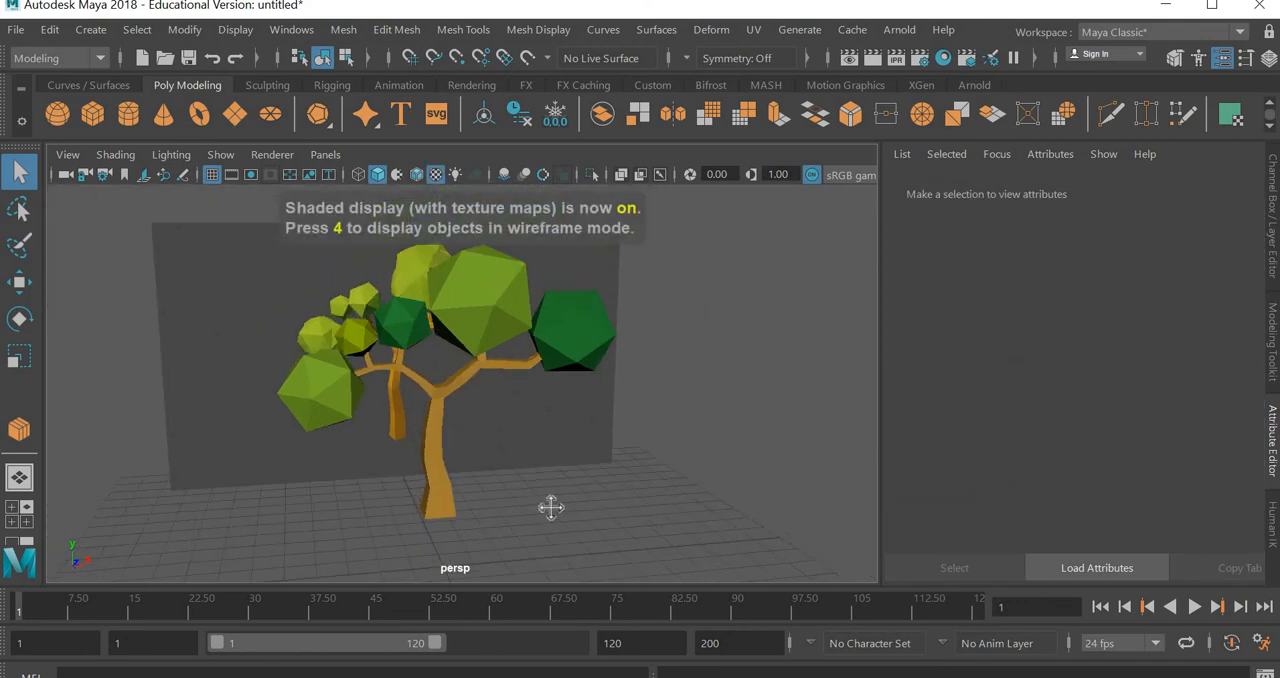
{"action": "left_click_drag", "start_coordinate": [549, 506], "coordinate": [349, 366], "text": "alt"}
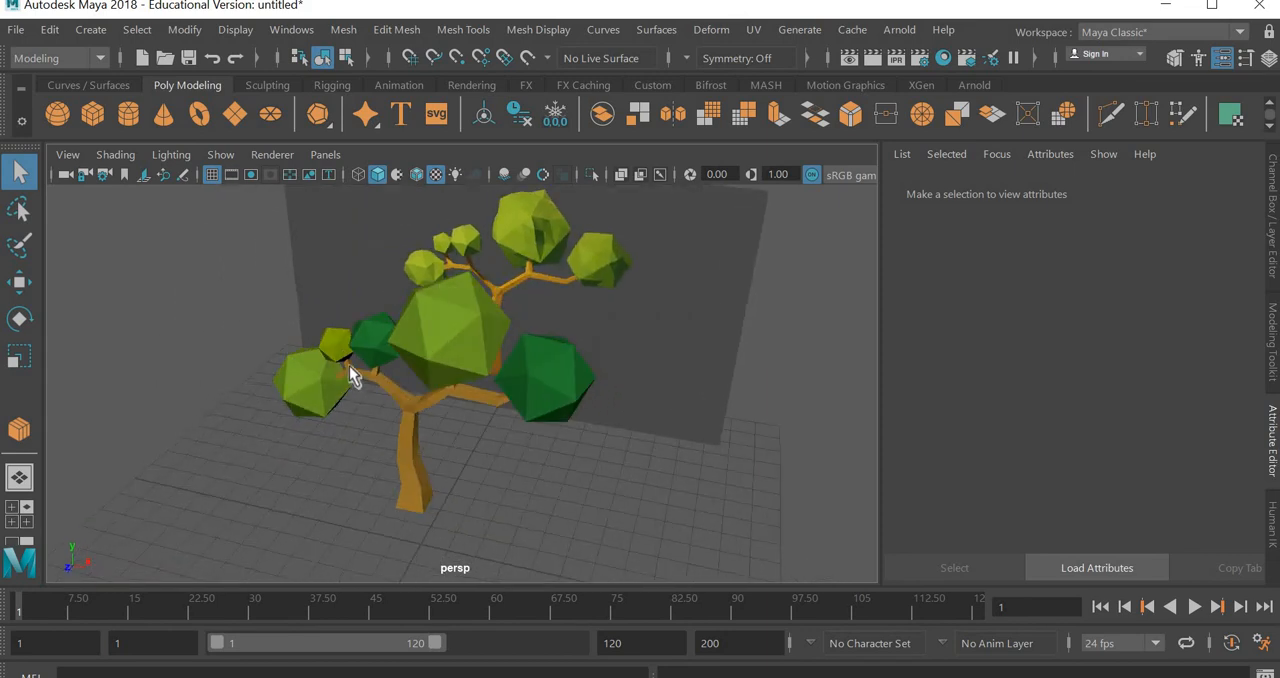
{"action": "left_click", "coordinate": [338, 346]}
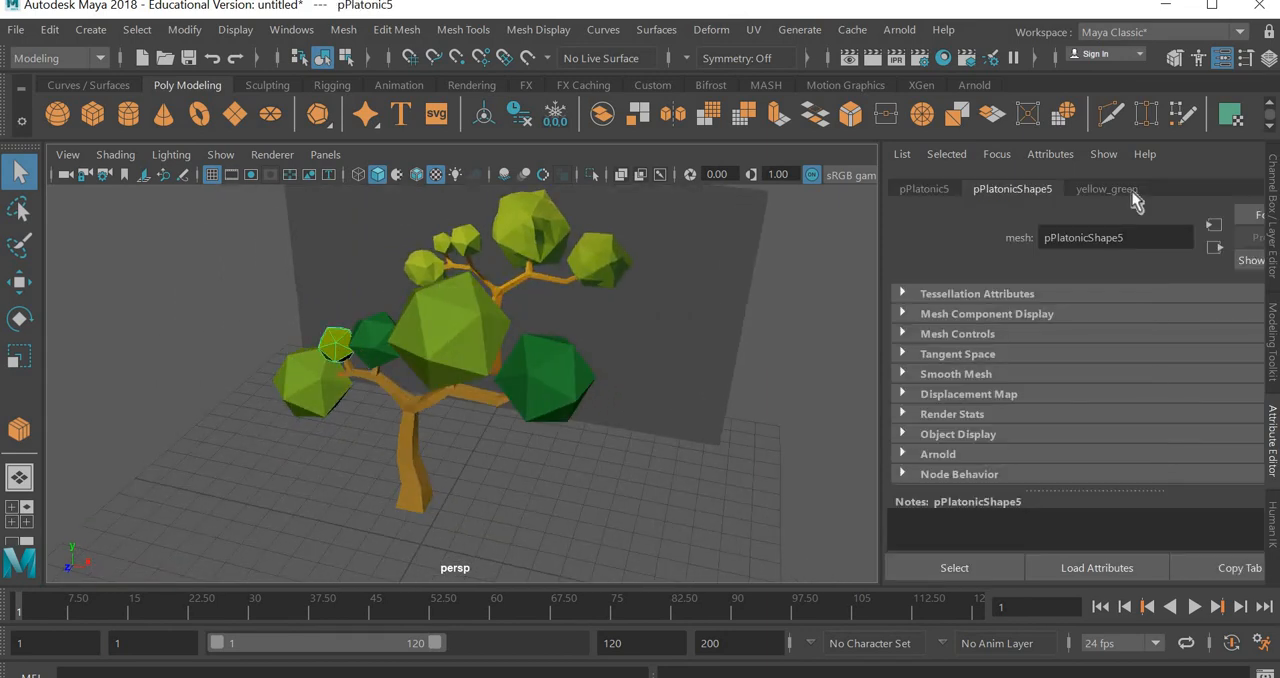
{"action": "left_click", "coordinate": [1132, 191]}
{"action": "left_click", "coordinate": [1080, 406]}
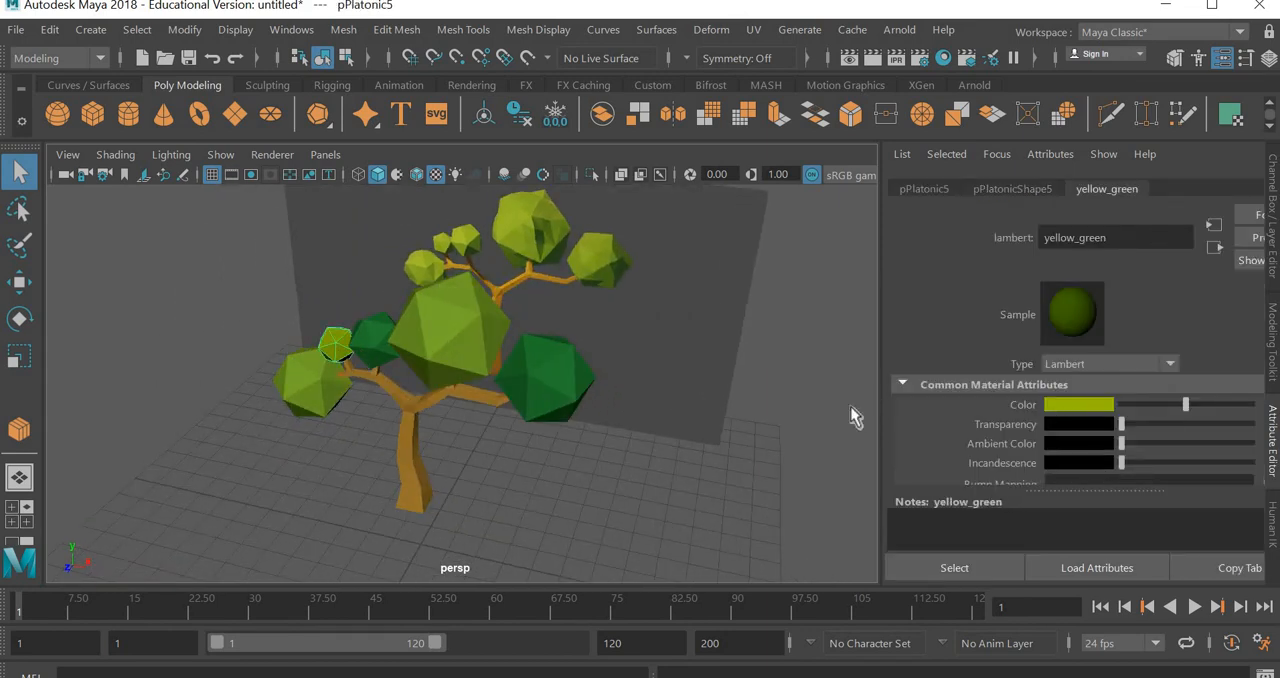
{"action": "left_click", "coordinate": [1098, 406]}
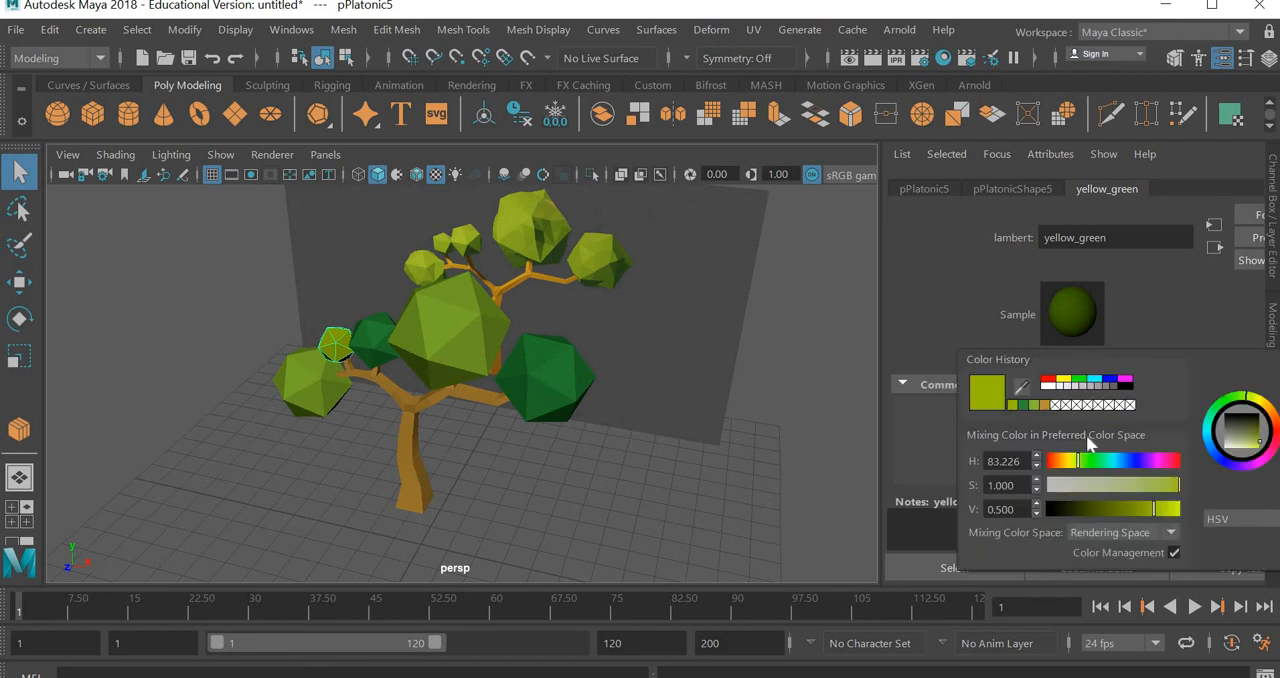
{"action": "left_click_drag", "start_coordinate": [1079, 463], "coordinate": [1075, 464]}
{"action": "left_click", "coordinate": [571, 515]}
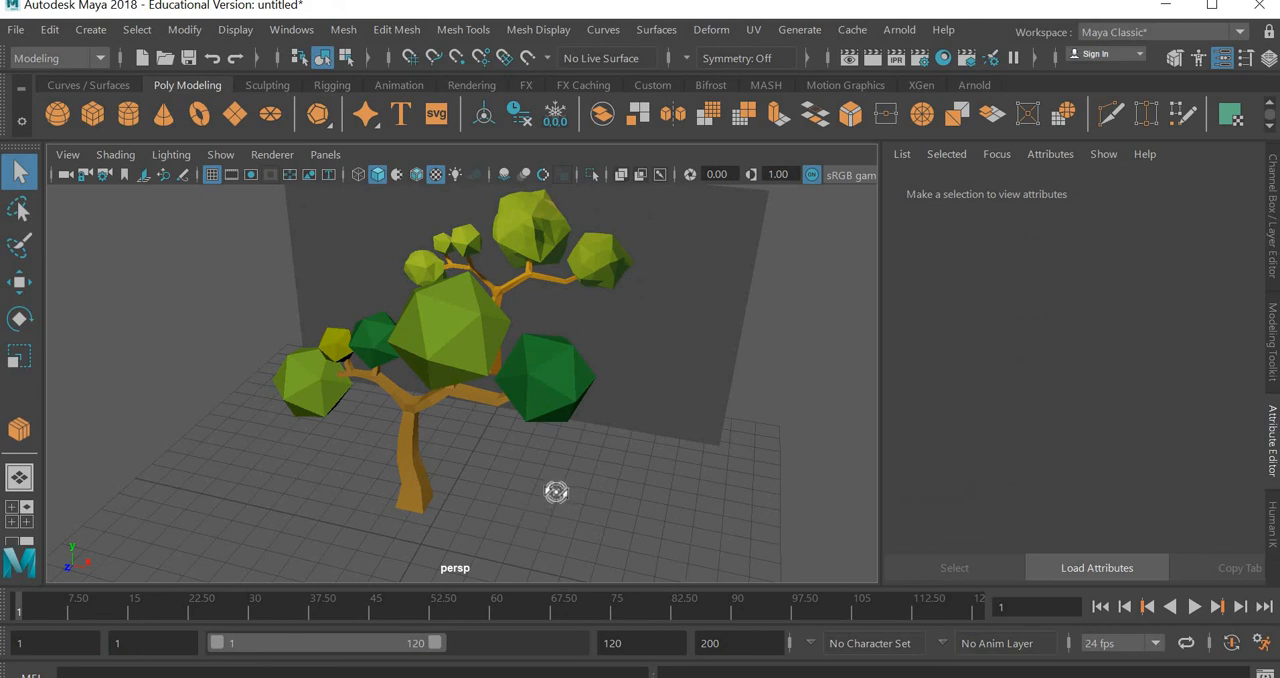
Smooth the tree trunk mesh with the Smooth operation set to 1 division
{"action": "left_click_drag", "start_coordinate": [556, 491], "coordinate": [439, 499], "text": "alt"}
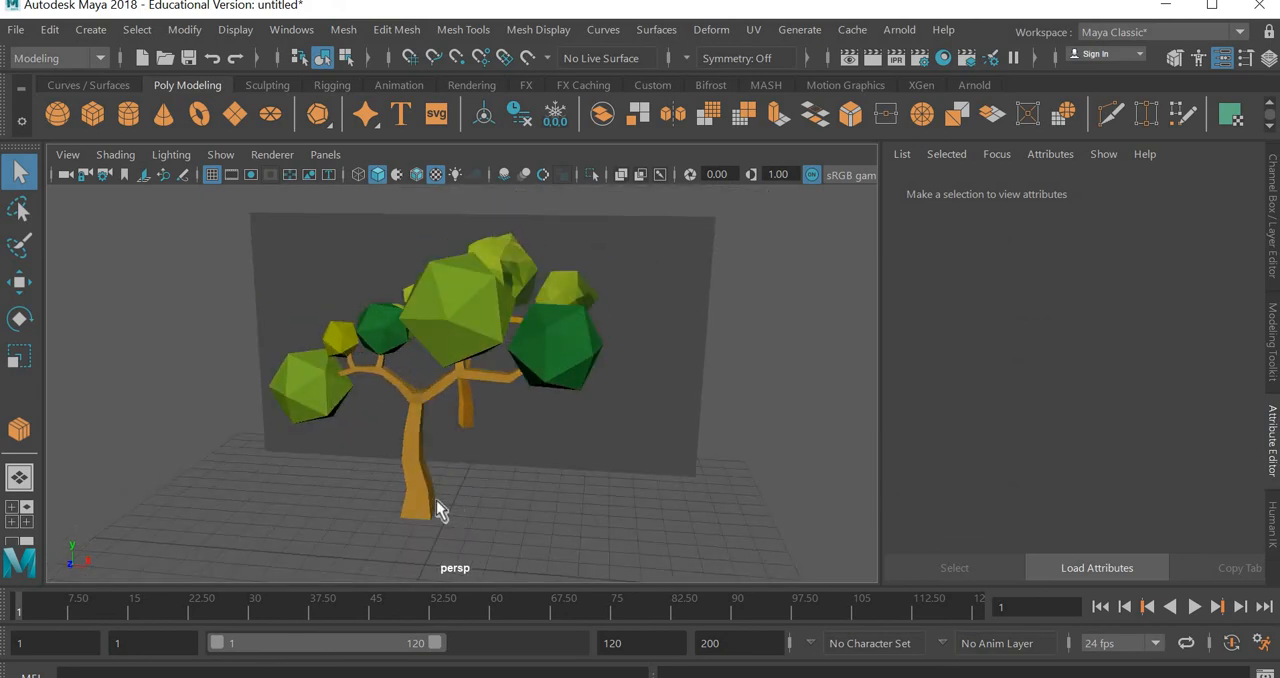
{"action": "left_click", "coordinate": [436, 500]}
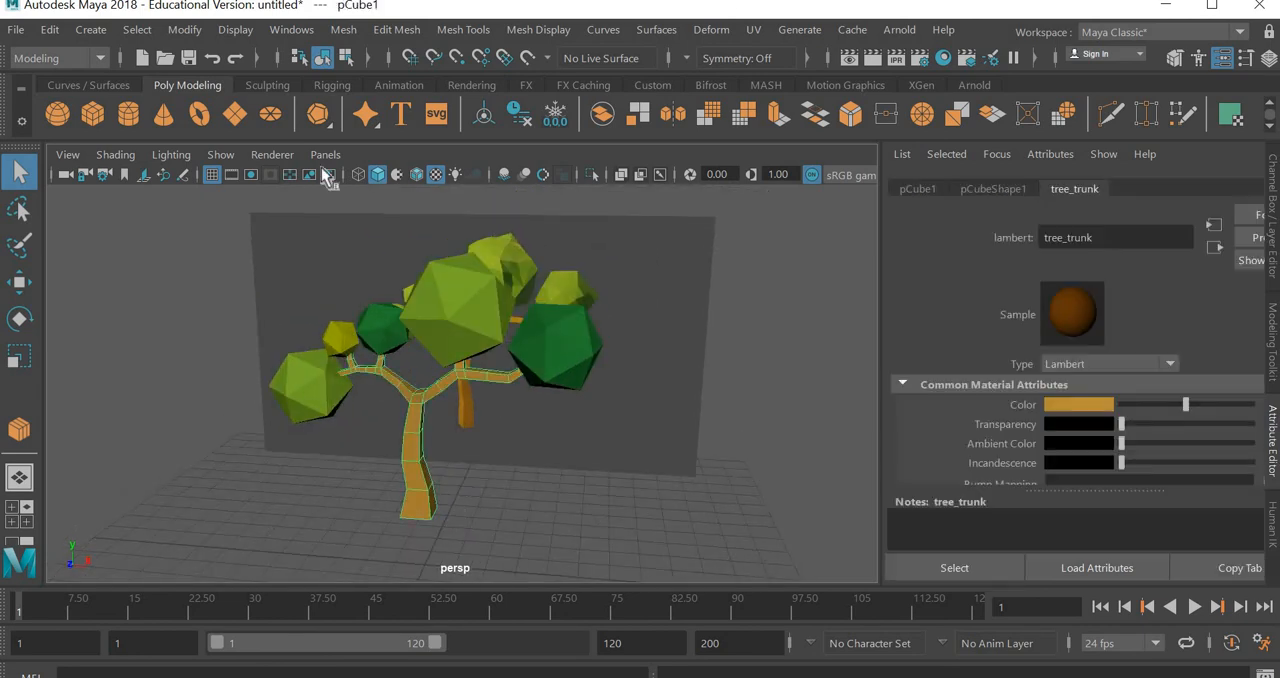
{"action": "left_click", "coordinate": [343, 29]}
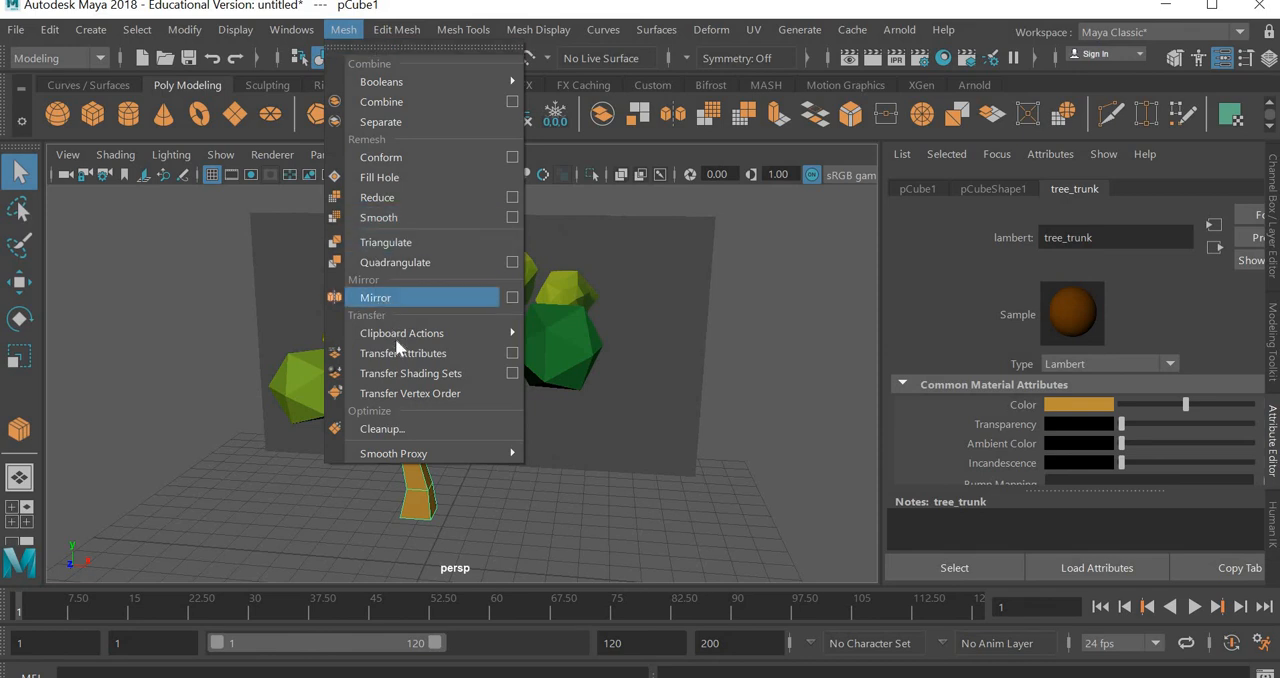
{"action": "left_click", "coordinate": [380, 217]}
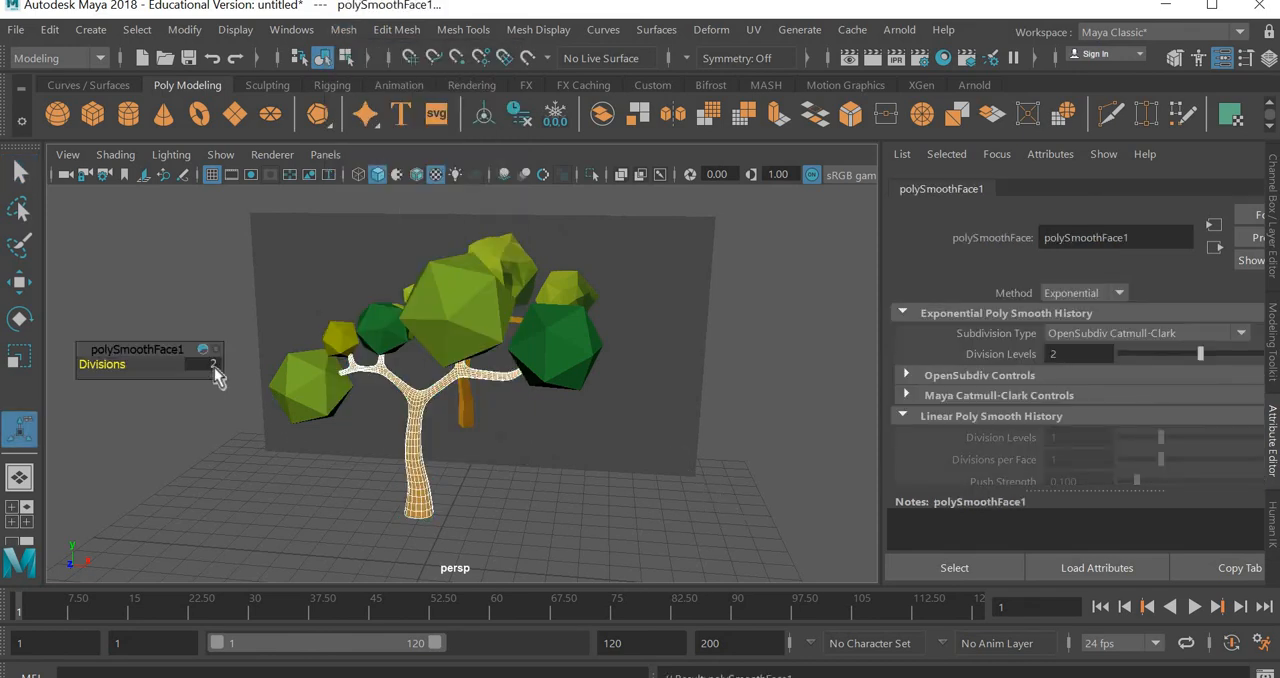
{"action": "left_click", "coordinate": [214, 367]}
{"action": "type", "text": "1"}
{"action": "key", "text": "Return"}
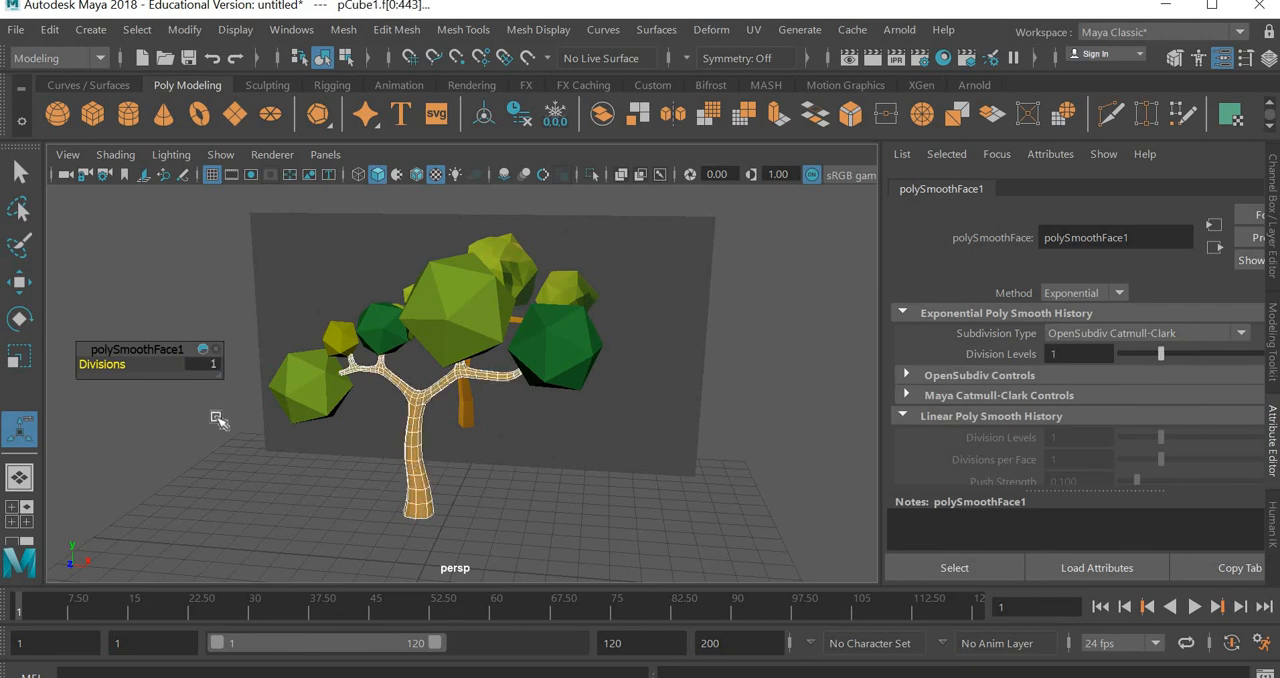
{"action": "left_click", "coordinate": [547, 519]}
{"action": "left_click_drag", "start_coordinate": [417, 531], "coordinate": [522, 525], "text": "alt"}
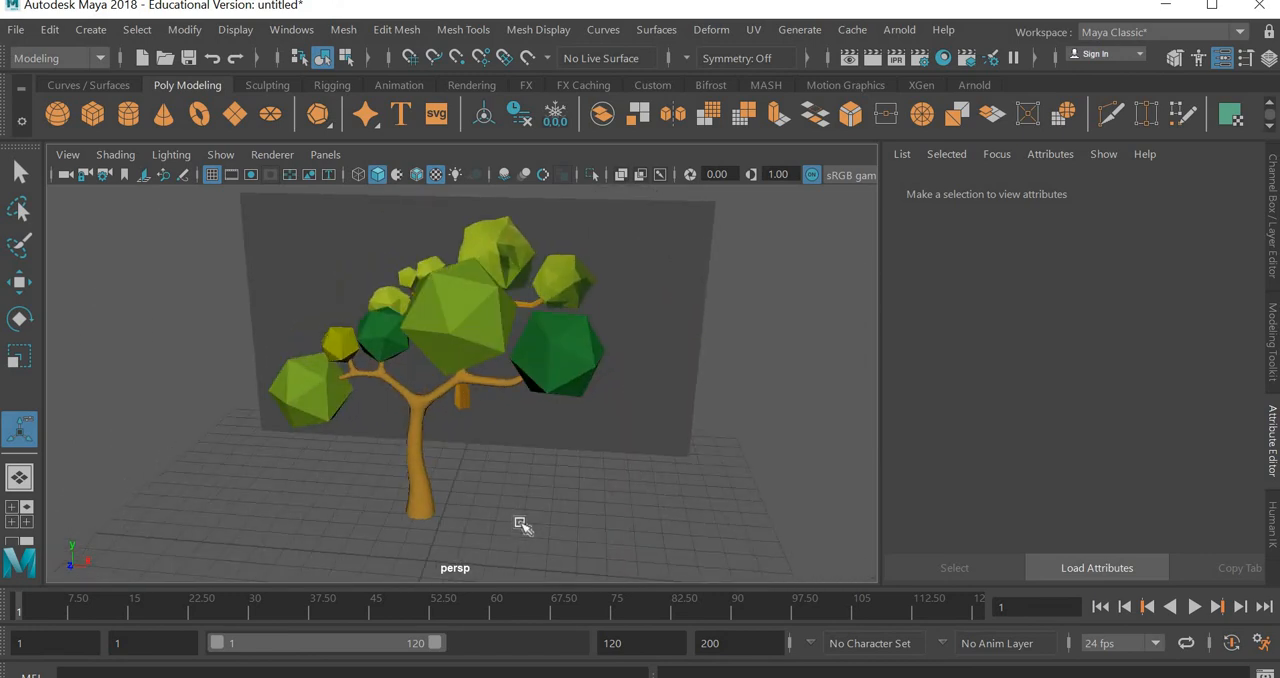
Compare the trunk's smoothing at 0 divisions and 1 division, ending at 1
{"action": "scroll", "coordinate": [521, 525], "scroll_direction": "up", "scroll_amount": 5}
{"action": "scroll", "coordinate": [520, 525], "scroll_direction": "down", "scroll_amount": 5}
{"action": "middle_click_drag", "start_coordinate": [517, 491], "coordinate": [526, 462], "text": "alt"}
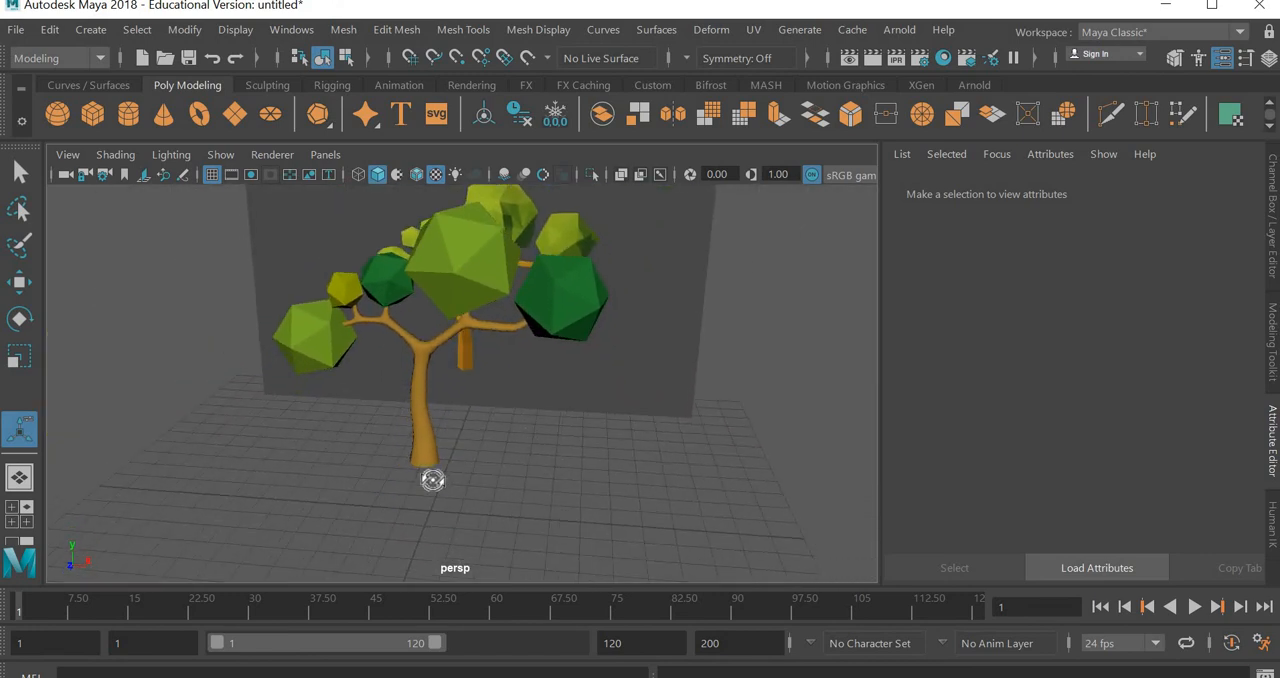
{"action": "left_click_drag", "start_coordinate": [432, 480], "coordinate": [423, 434], "text": "alt"}
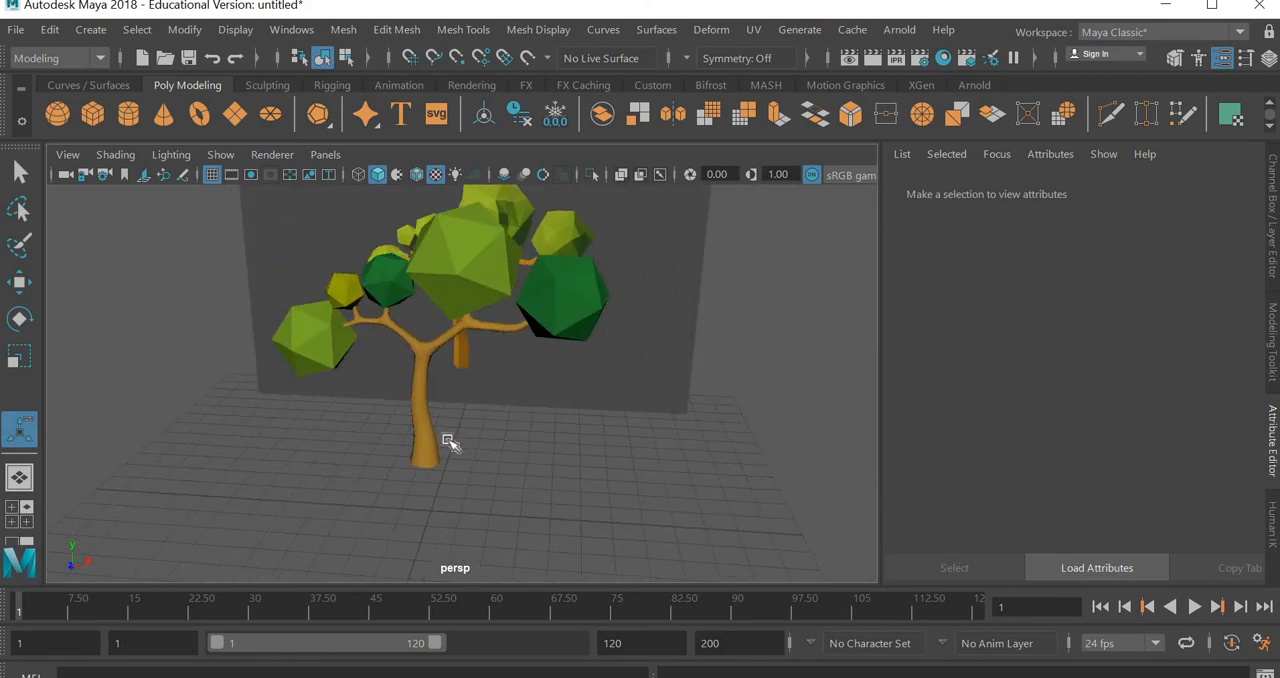
{"action": "left_click", "coordinate": [446, 440]}
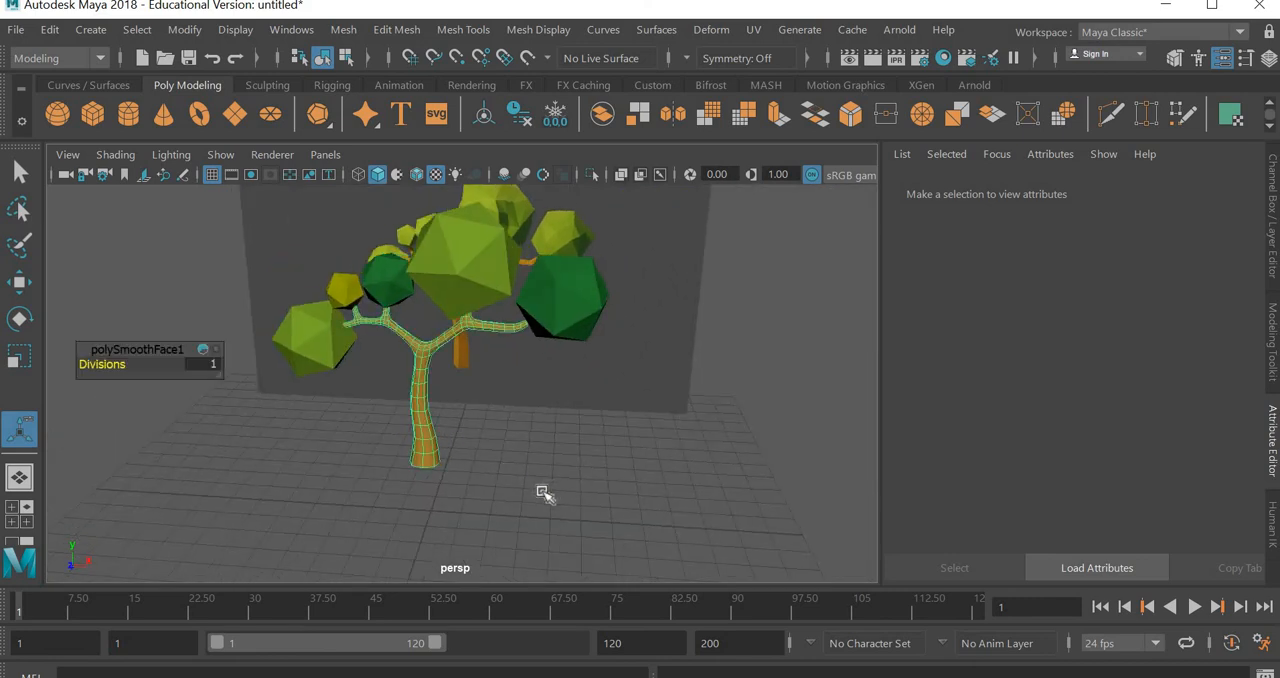
{"action": "left_click", "coordinate": [214, 364]}
{"action": "type", "text": "0"}
{"action": "key", "text": "Return"}
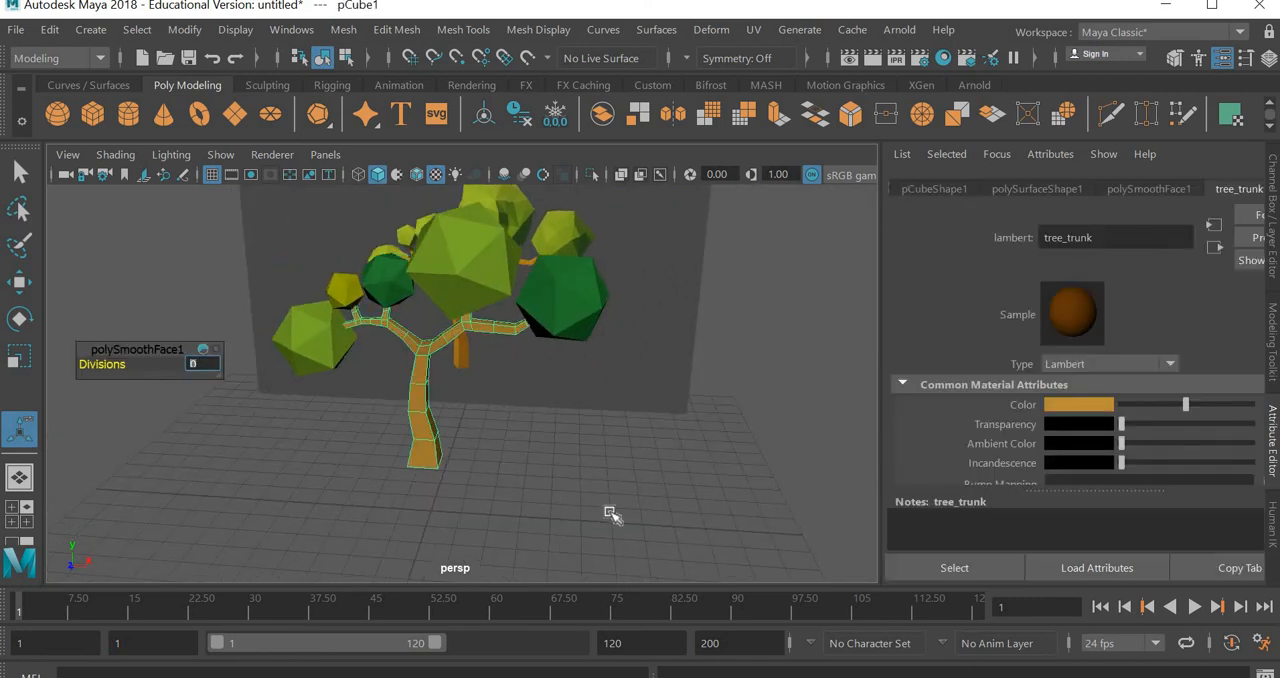
{"action": "type", "text": "1"}
{"action": "key", "text": "Return"}
{"action": "left_click", "coordinate": [595, 484]}
{"action": "left_click_drag", "start_coordinate": [520, 466], "coordinate": [607, 484], "text": "alt"}
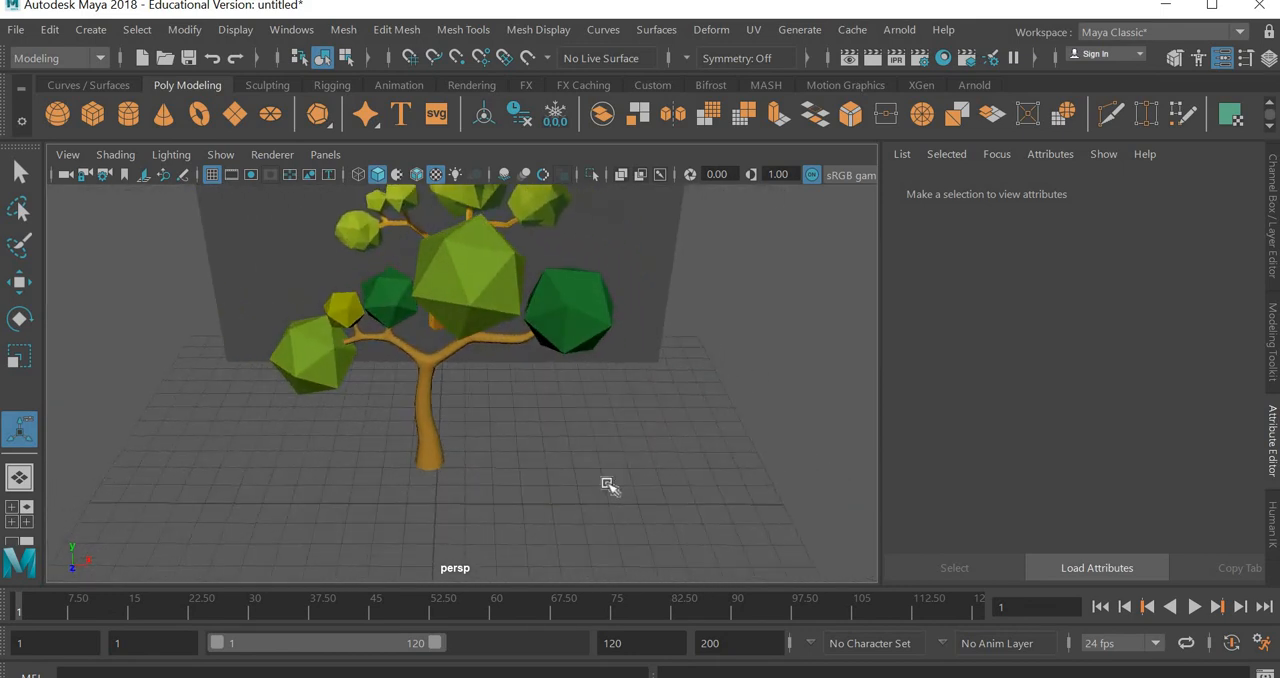
Delete the reference image plane behind the tree and view the finished tree from the front
{"action": "scroll", "coordinate": [575, 451], "scroll_direction": "up", "scroll_amount": 2}
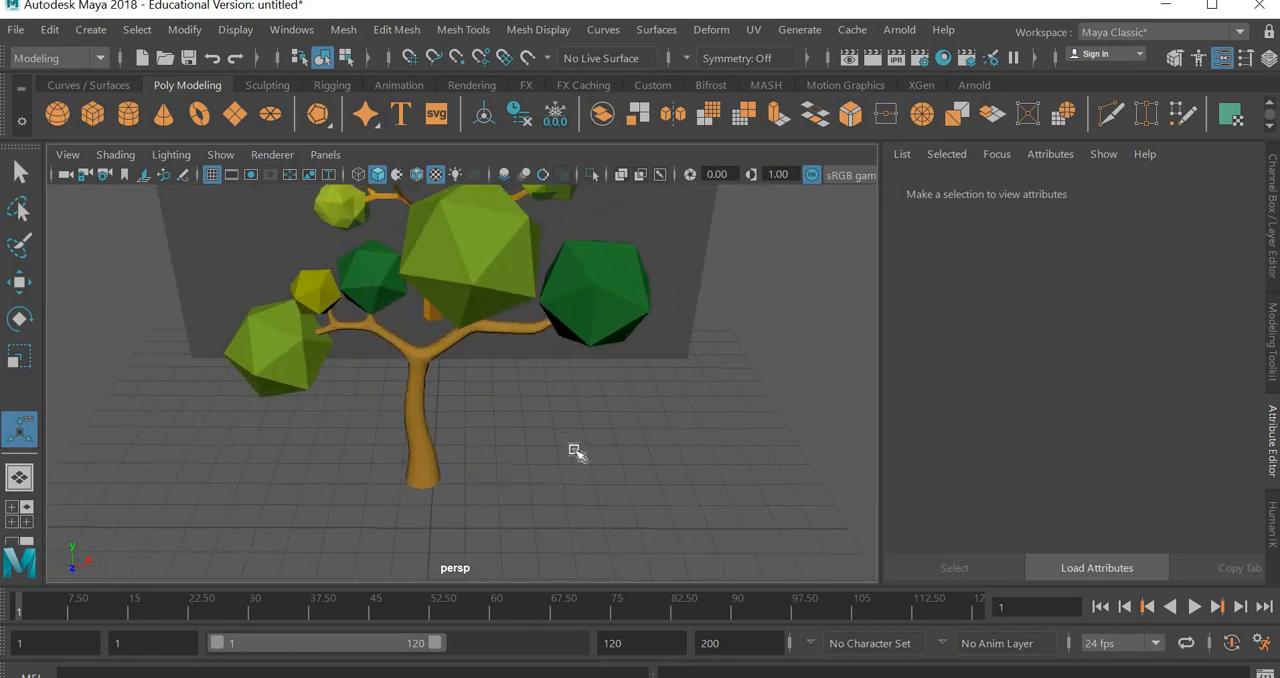
{"action": "left_click_drag", "start_coordinate": [650, 464], "coordinate": [814, 286], "text": "alt"}
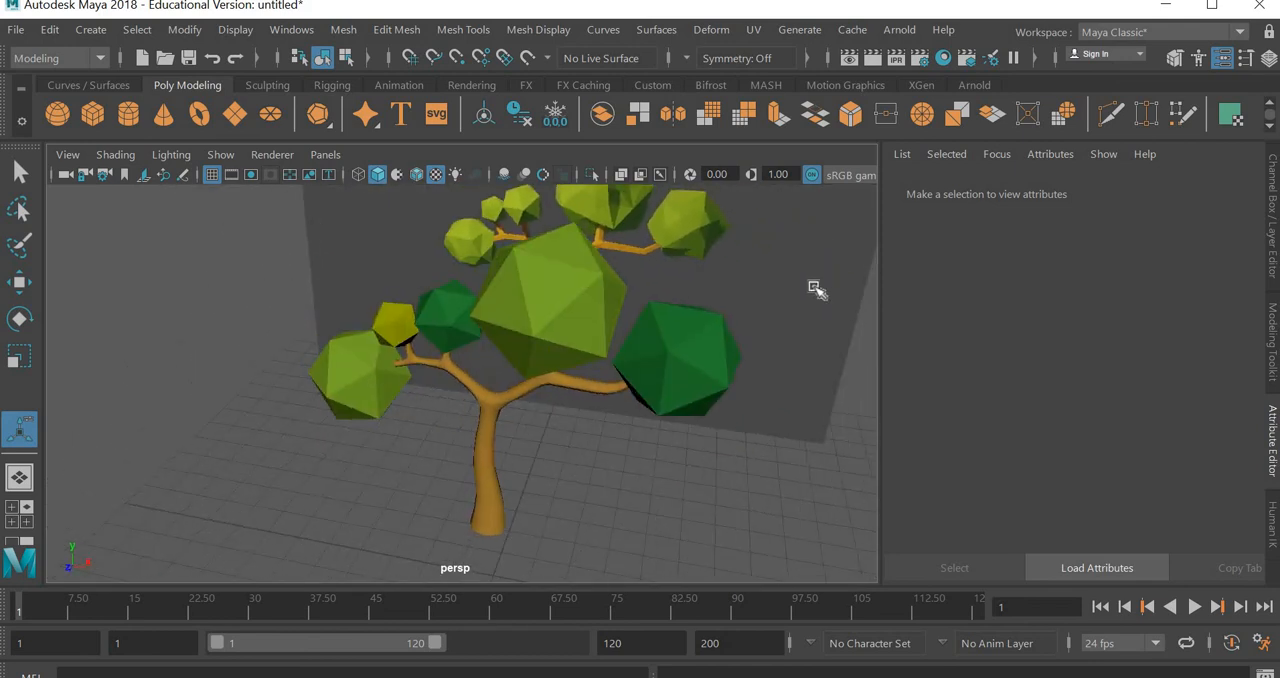
{"action": "left_click", "coordinate": [830, 422]}
{"action": "key", "text": "Delete"}
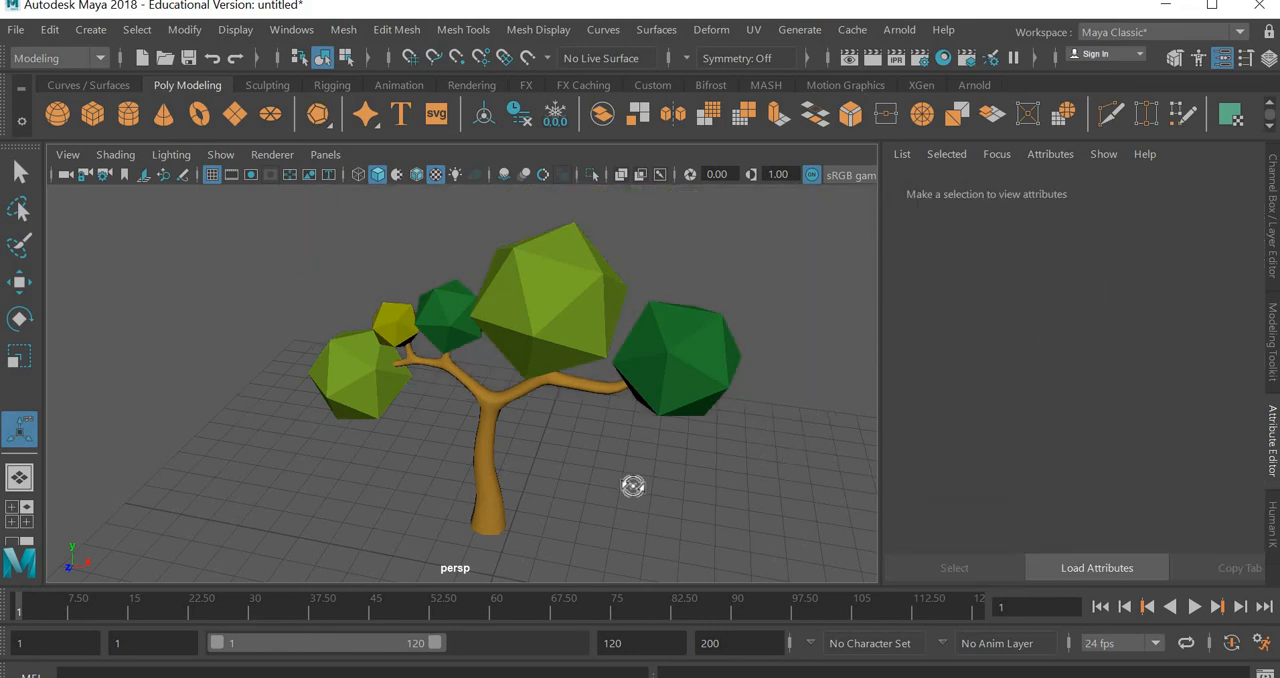
{"action": "left_click_drag", "start_coordinate": [634, 486], "coordinate": [666, 466], "text": "alt"}
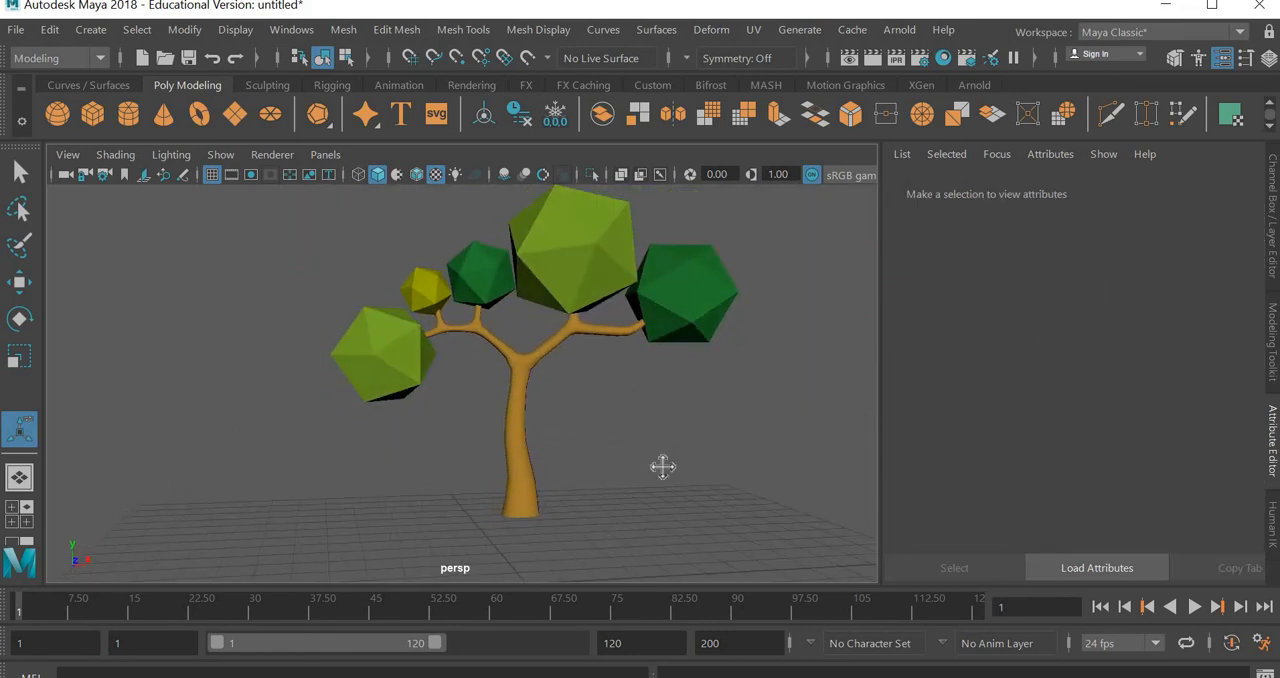
{"action": "middle_click_drag", "start_coordinate": [663, 466], "coordinate": [565, 475], "text": "alt"}
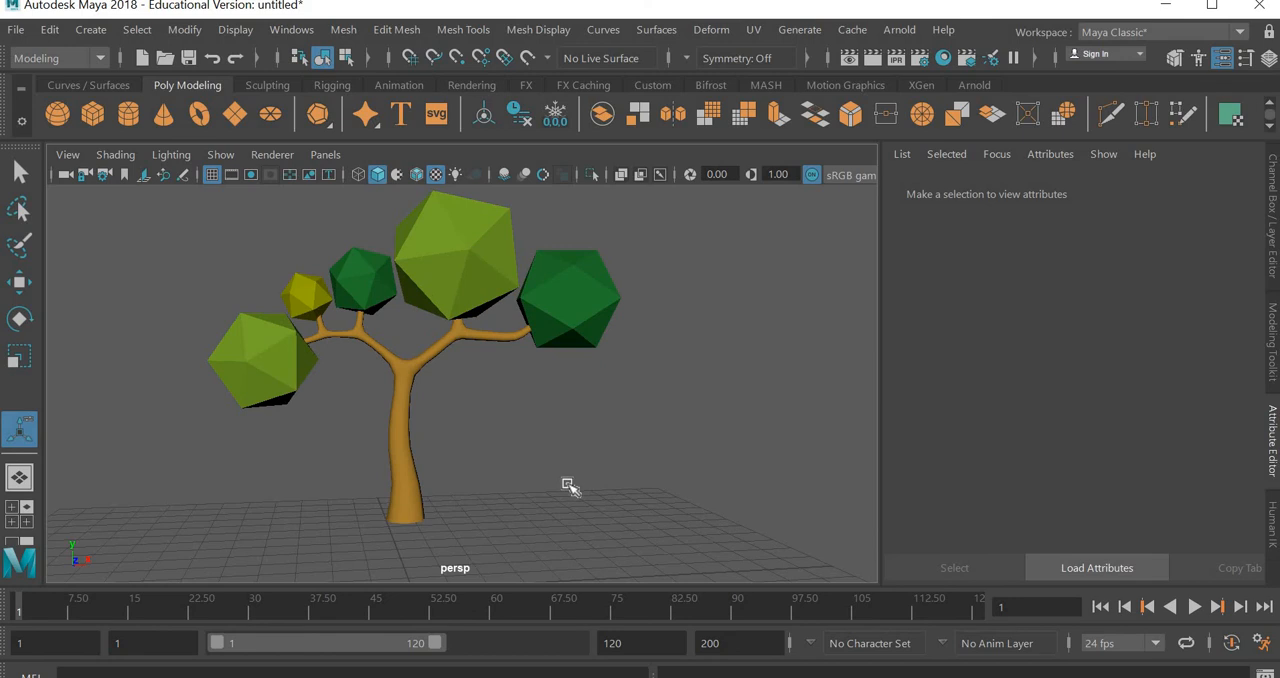